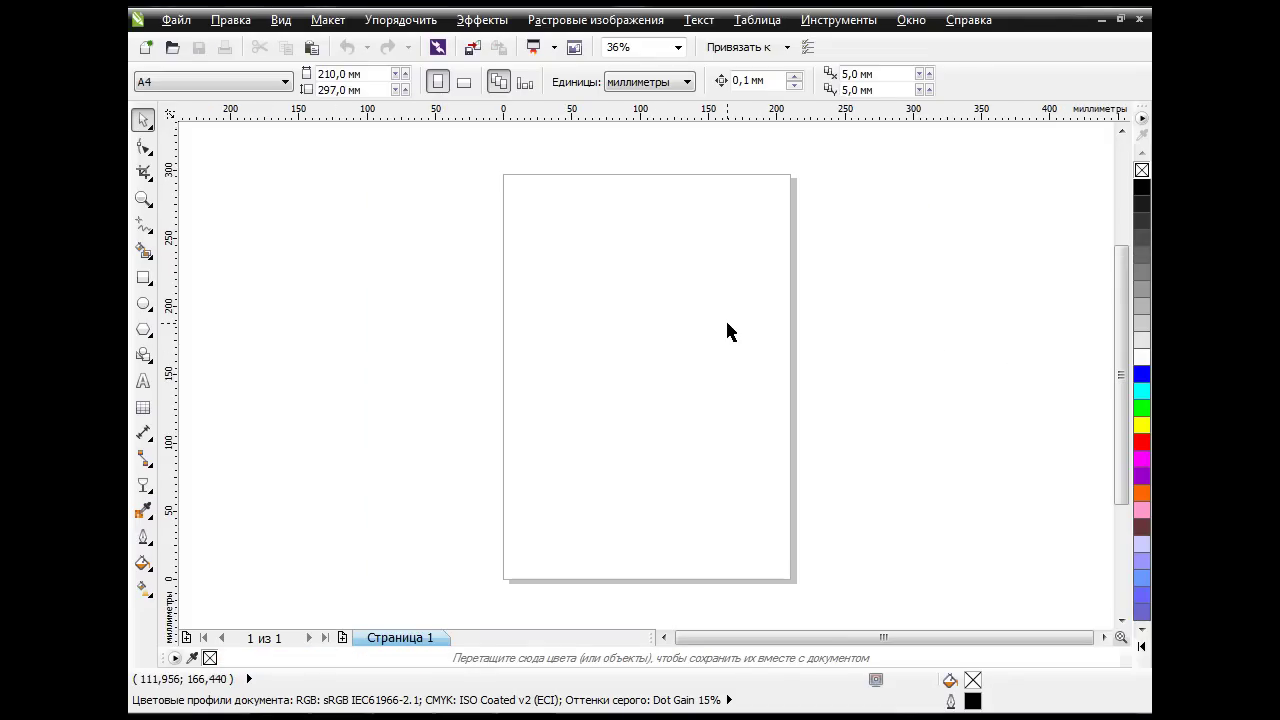
Draw a circle about 200.6 mm in diameter across the middle of the page.
{"action": "left_click", "coordinate": [145, 306]}
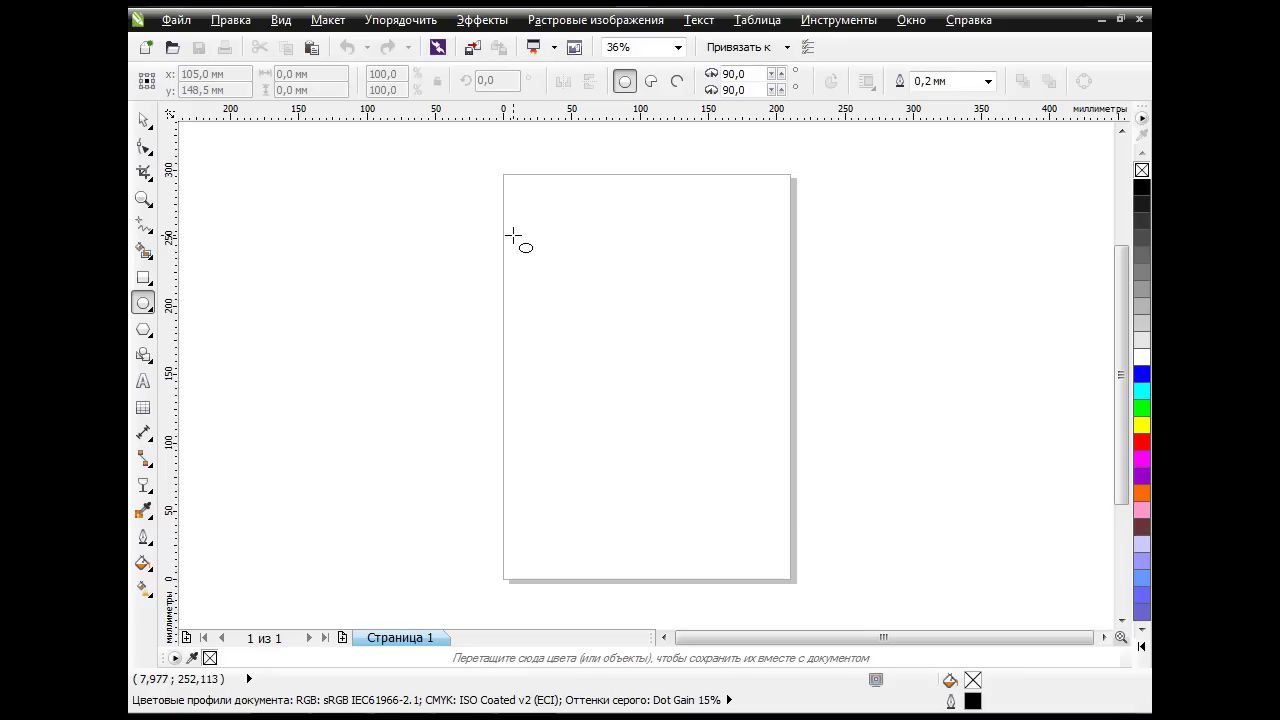
{"action": "mouse_move", "coordinate": [513, 235]}
{"action": "left_mouse_down"}
{"action": "mouse_move", "coordinate": [786, 471]}
{"action": "mouse_move", "coordinate": [779, 455]}
{"action": "left_mouse_up"}
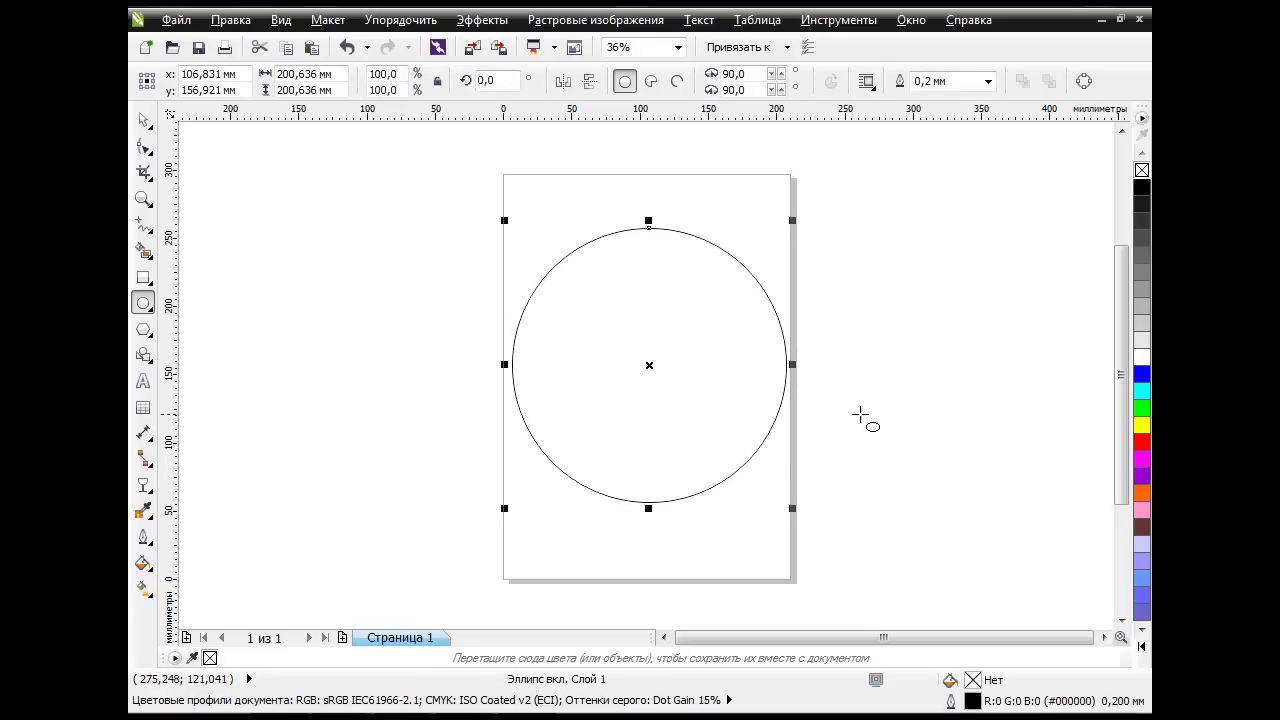
{"action": "left_click", "coordinate": [143, 119]}
{"action": "left_click", "coordinate": [428, 333]}
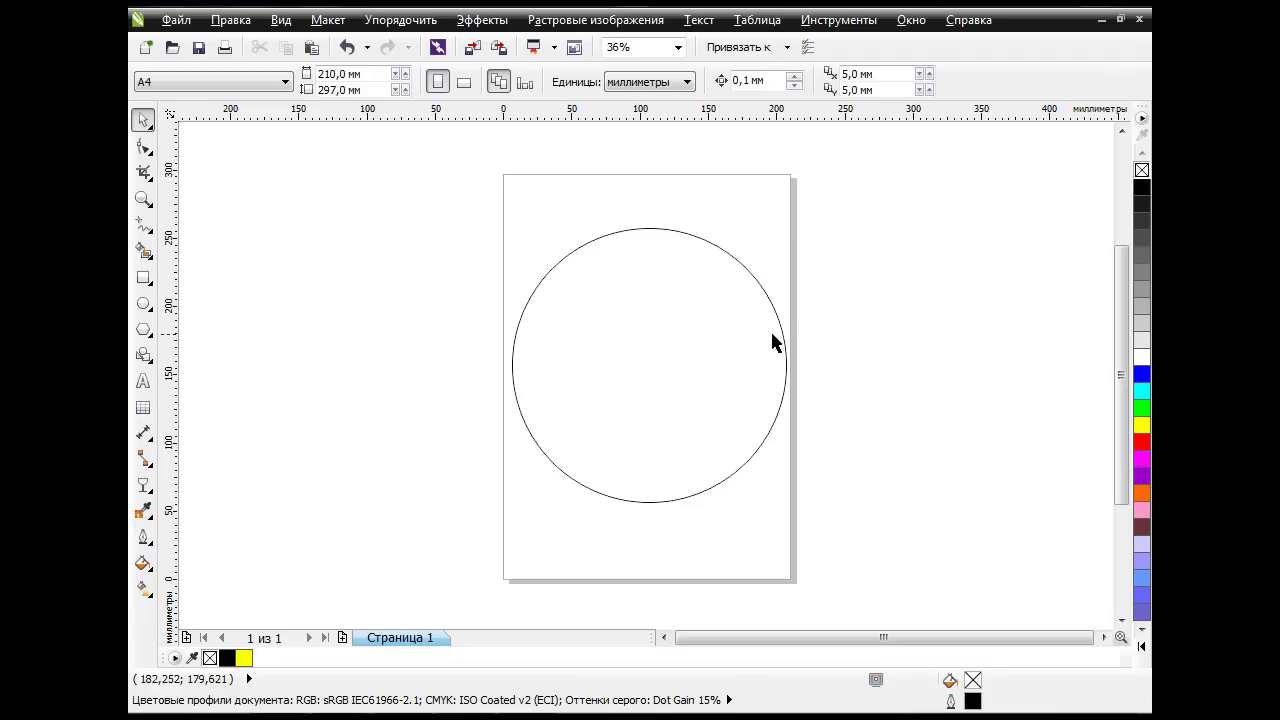
Duplicate the circle and offset the copy upward and slightly to the right so it overlaps the original.
{"action": "left_click", "coordinate": [655, 370]}
{"action": "left_click", "coordinate": [287, 49]}
{"action": "left_click", "coordinate": [311, 47]}
{"action": "left_click_drag", "start_coordinate": [649, 370], "coordinate": [653, 338]}
{"action": "left_click", "coordinate": [810, 403]}
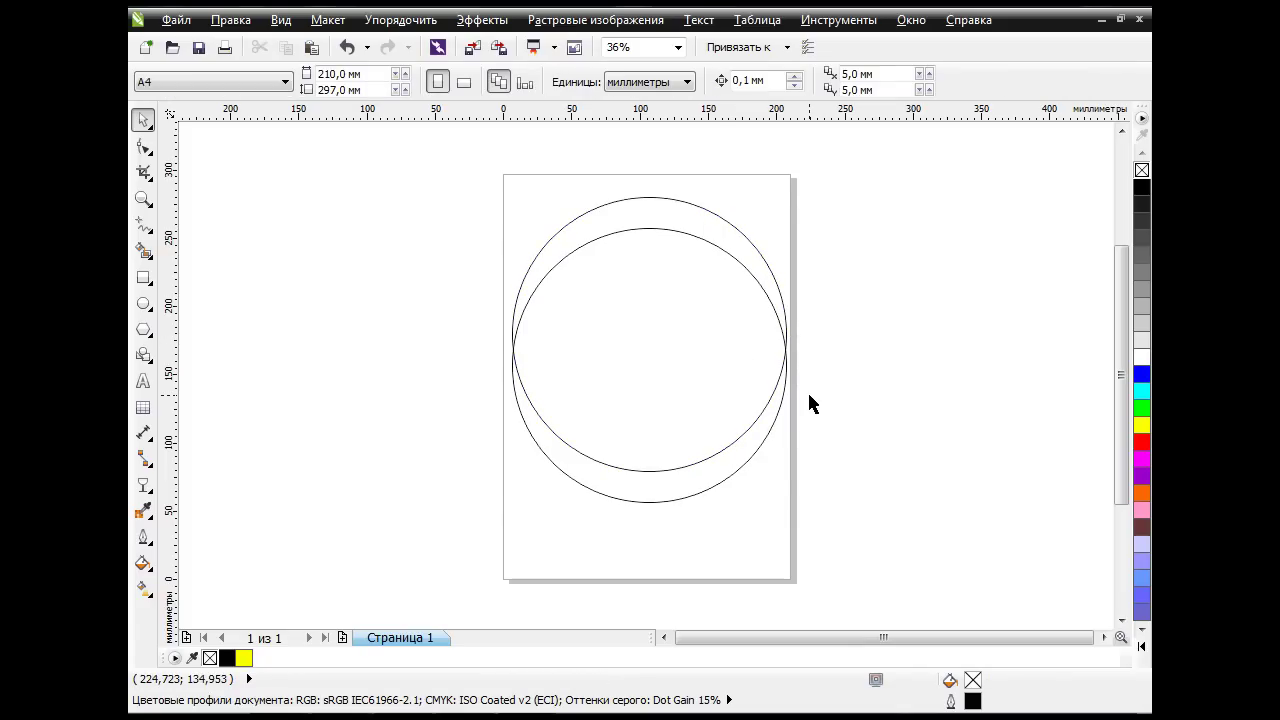
{"action": "left_click", "coordinate": [668, 374]}
{"action": "left_click_drag", "start_coordinate": [652, 336], "coordinate": [658, 339]}
{"action": "left_click", "coordinate": [926, 441]}
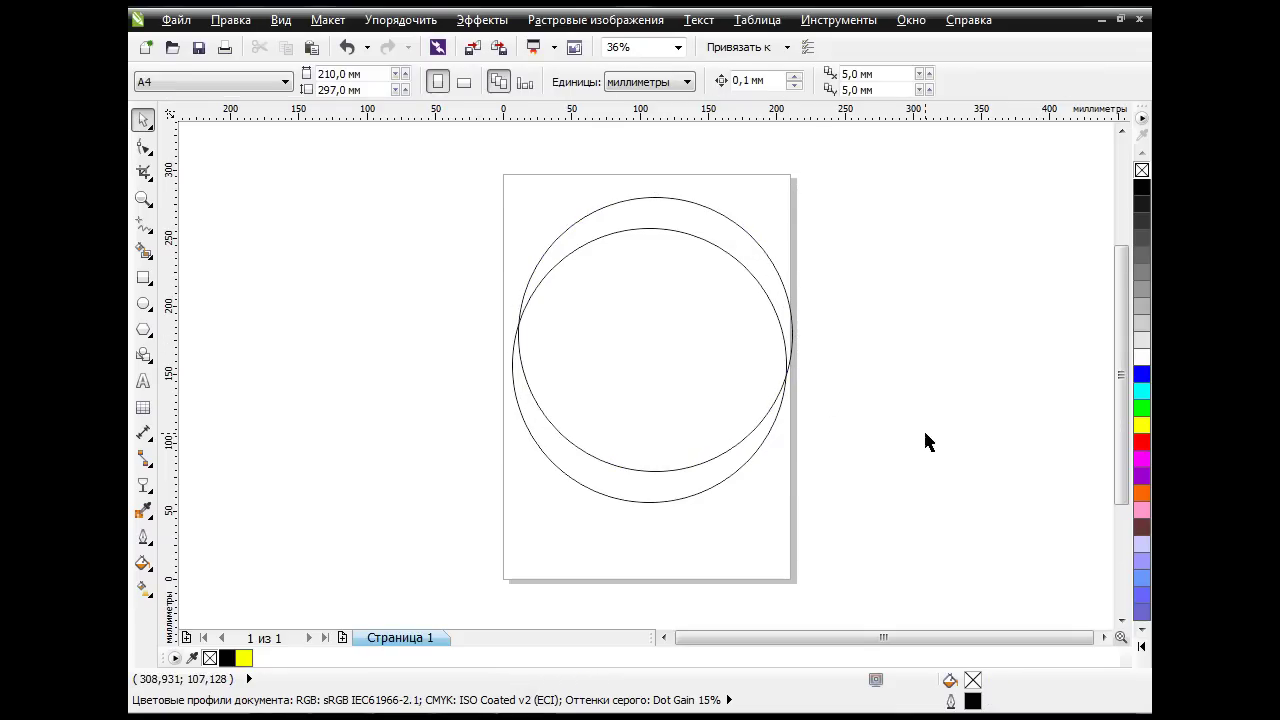
Create a shape from the lower crescent between the two circles with Smart Fill and colour it black.
{"action": "left_click", "coordinate": [143, 250]}
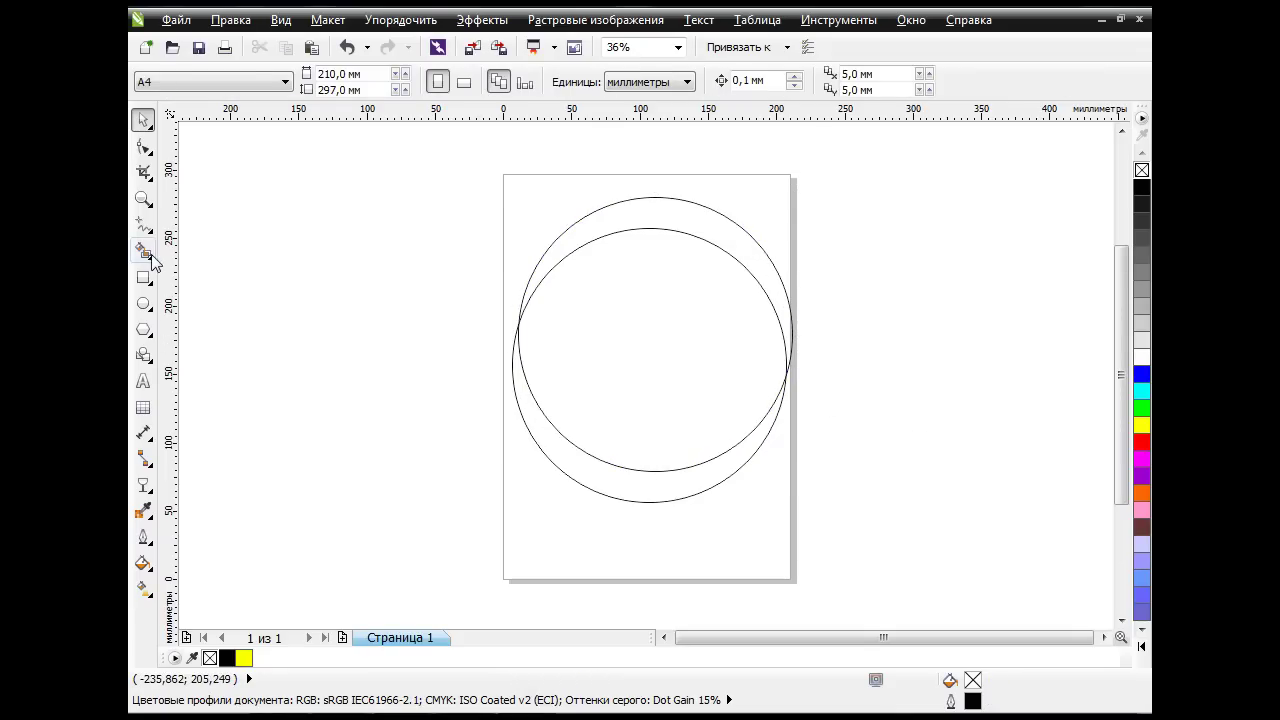
{"action": "left_click", "coordinate": [582, 463]}
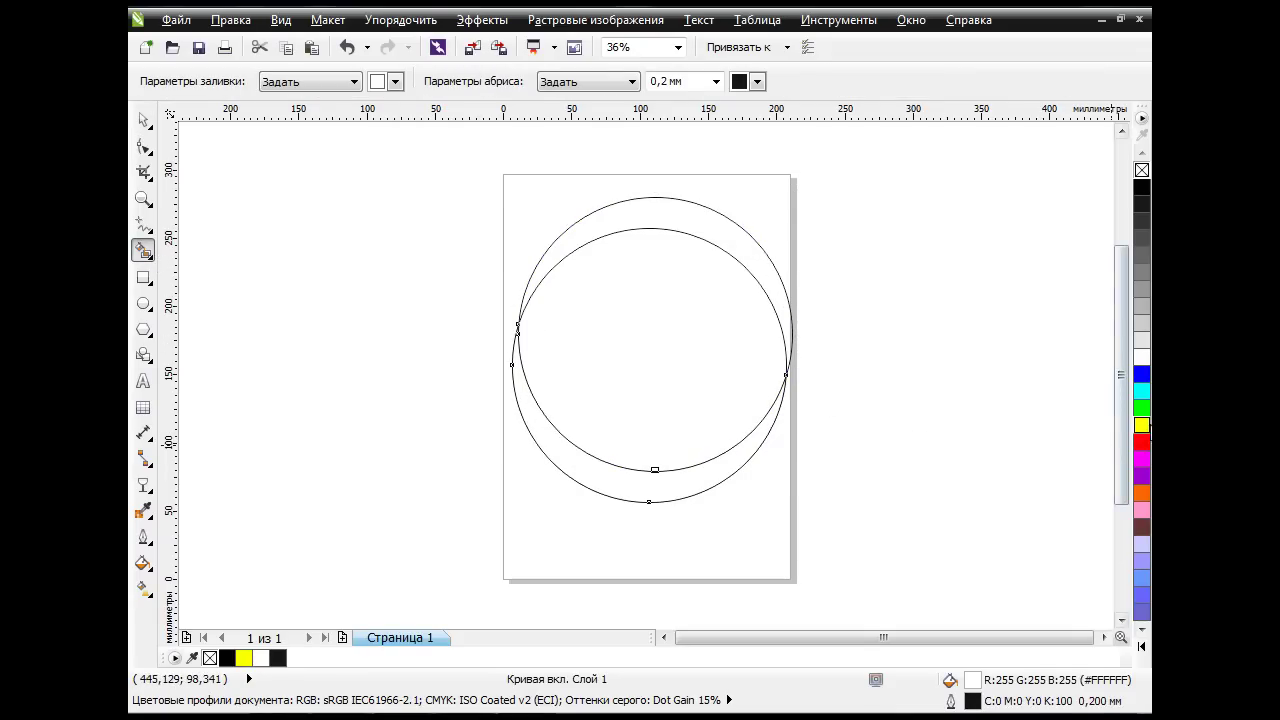
{"action": "left_click", "coordinate": [1141, 187]}
Delete the upper offset circle, keeping the original circle and the black crescent.
{"action": "left_click", "coordinate": [143, 120]}
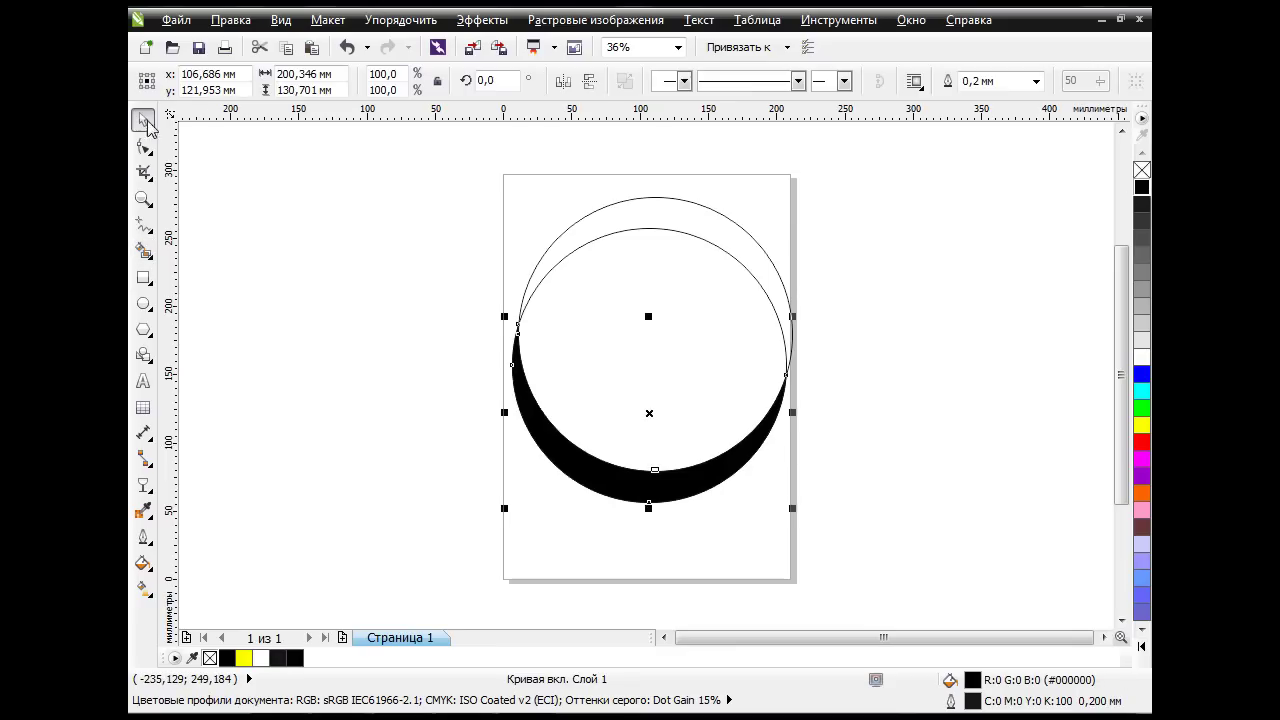
{"action": "left_click", "coordinate": [757, 251]}
{"action": "left_click", "coordinate": [790, 282]}
{"action": "key", "text": "Delete"}
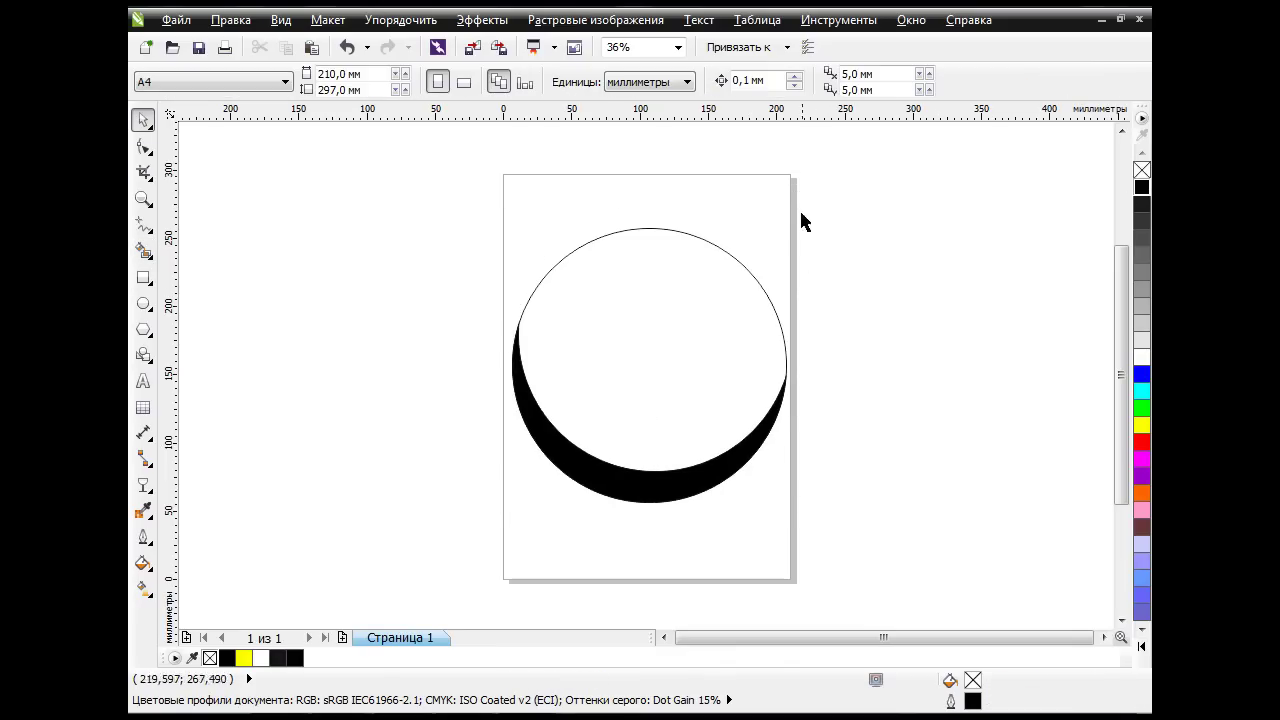
Scale the circle and crescent together to about 113.5 mm and move them off the page to the upper left.
{"action": "left_click_drag", "start_coordinate": [727, 477], "coordinate": [765, 437]}
{"action": "left_click_drag", "start_coordinate": [793, 507], "coordinate": [674, 389]}
{"action": "left_click_drag", "start_coordinate": [591, 297], "coordinate": [281, 230]}
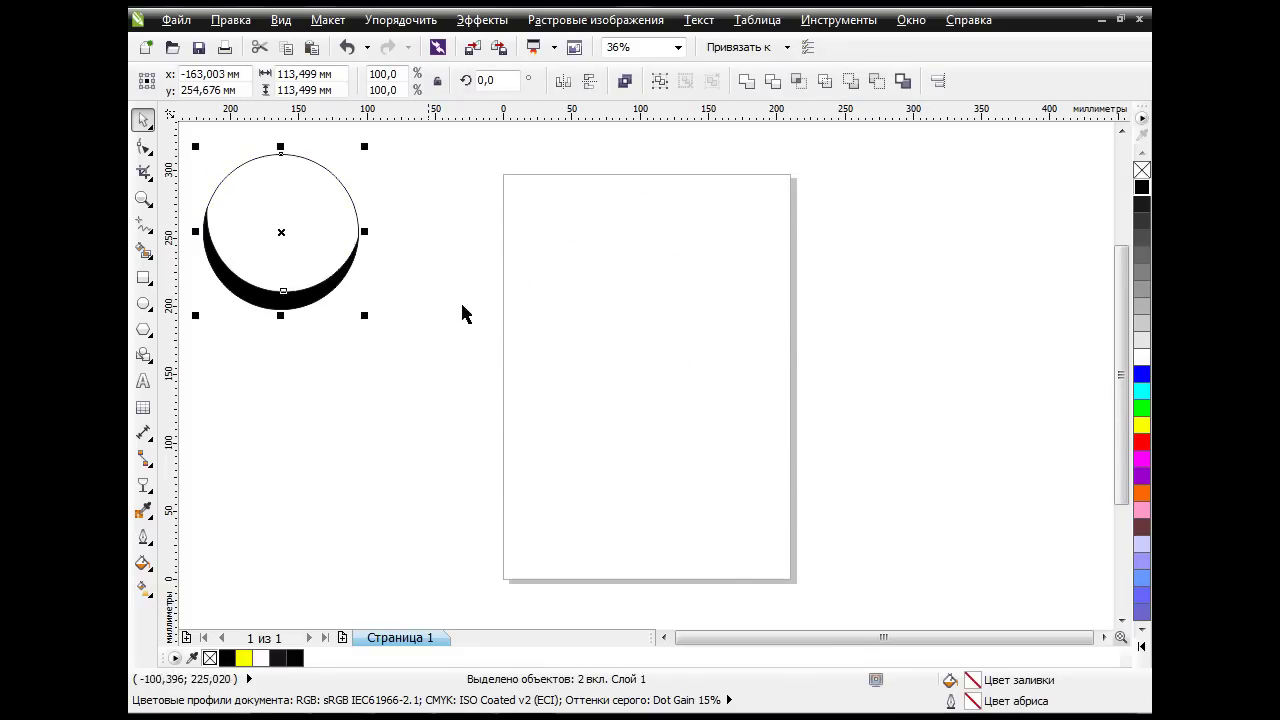
{"action": "left_click", "coordinate": [866, 417]}
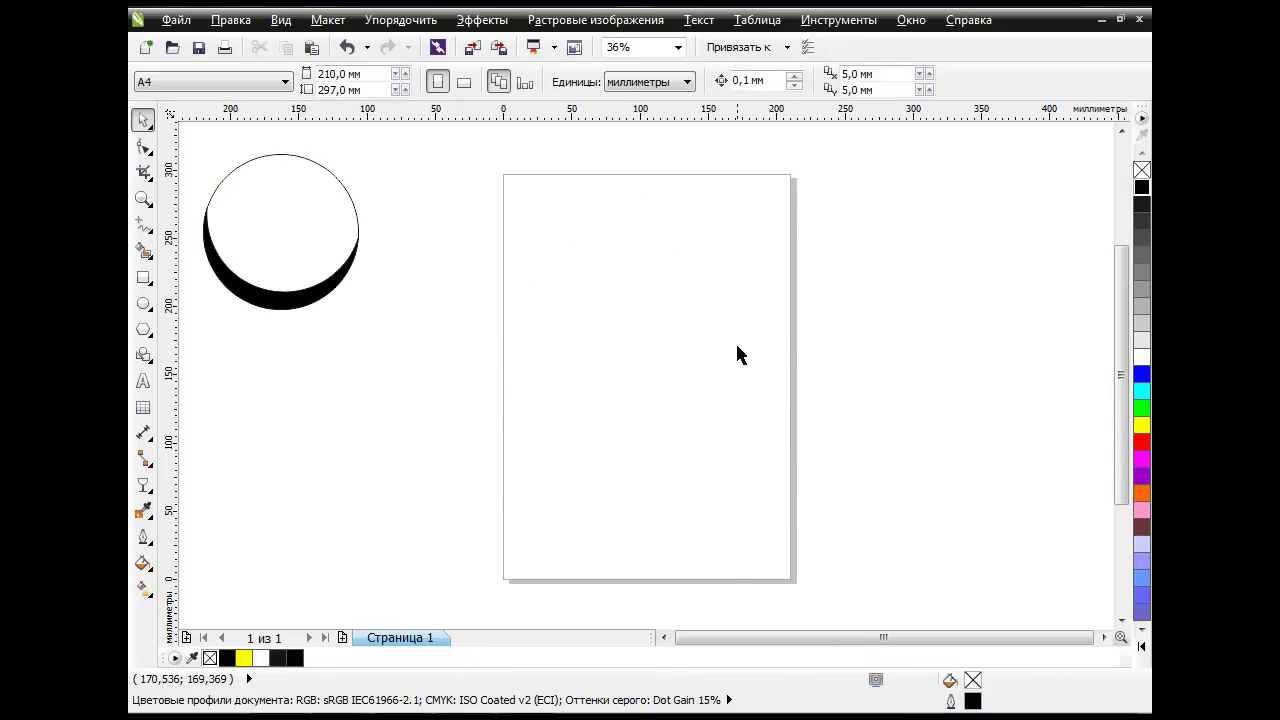
Draw an ellipse about 218 by 182 mm and move it to the upper middle of the page.
{"action": "left_click", "coordinate": [143, 303]}
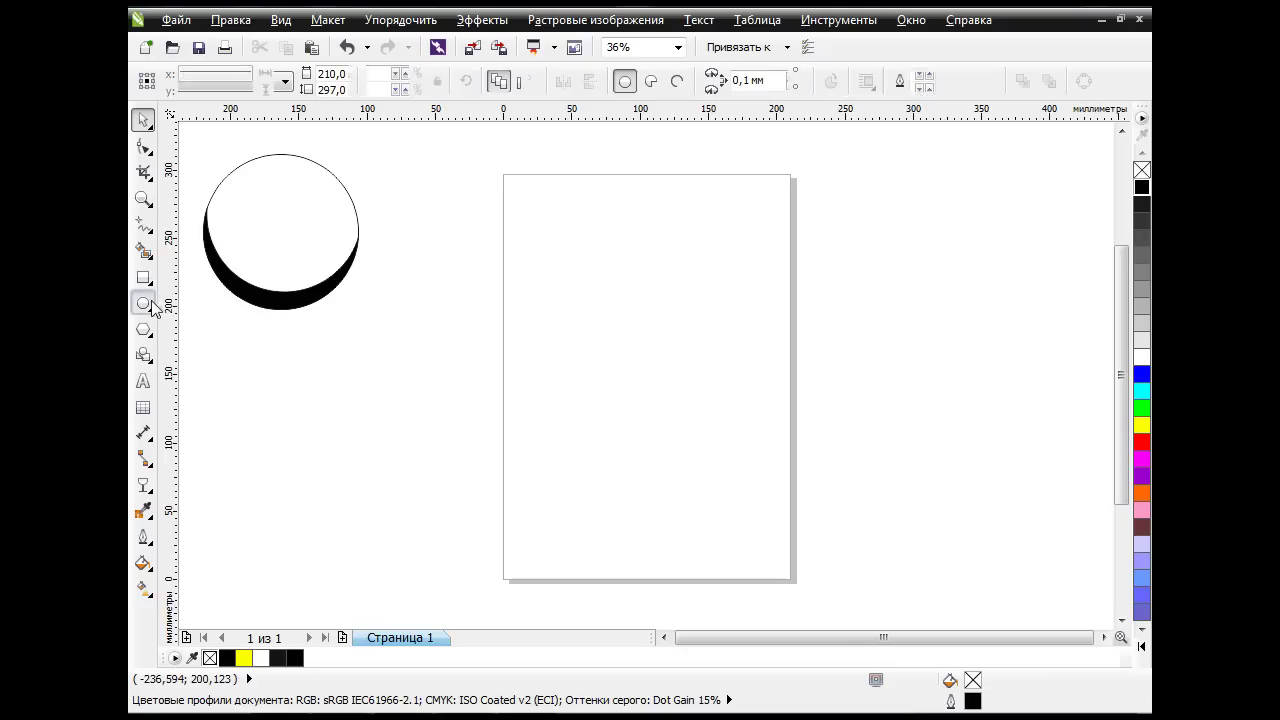
{"action": "left_click_drag", "start_coordinate": [492, 283], "coordinate": [790, 531]}
{"action": "left_click_drag", "start_coordinate": [641, 407], "coordinate": [638, 336]}
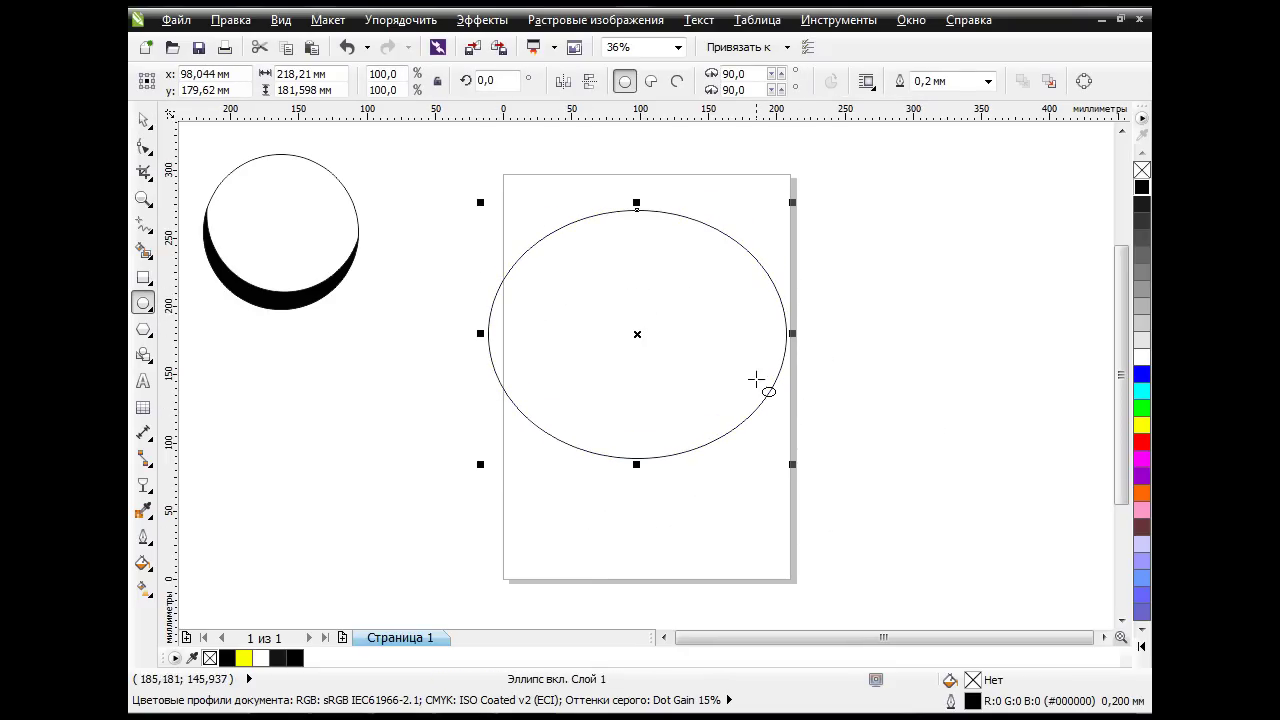
Apply a radial fountain fill to the ellipse, going from medium gray at the edge to light gray at the centre.
{"action": "left_click", "coordinate": [143, 563]}
{"action": "left_click", "coordinate": [262, 452]}
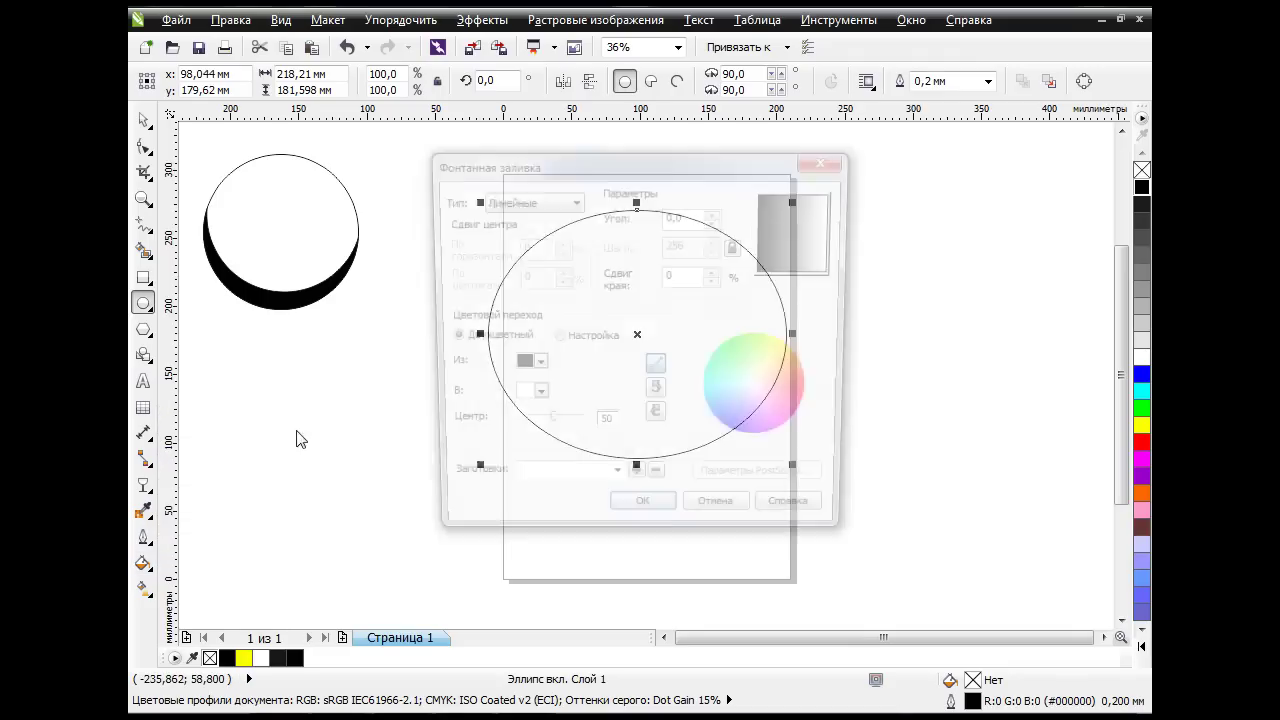
{"action": "left_click", "coordinate": [572, 201]}
{"action": "left_click", "coordinate": [551, 232]}
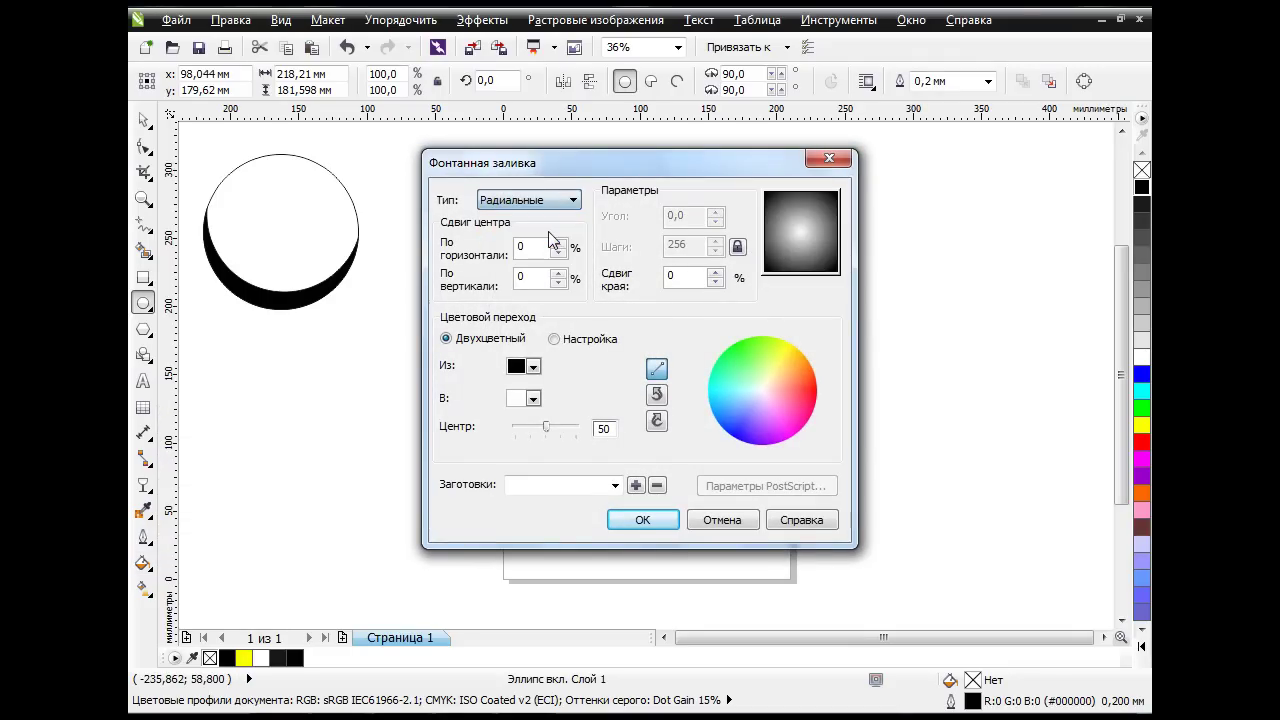
{"action": "left_click", "coordinate": [534, 399]}
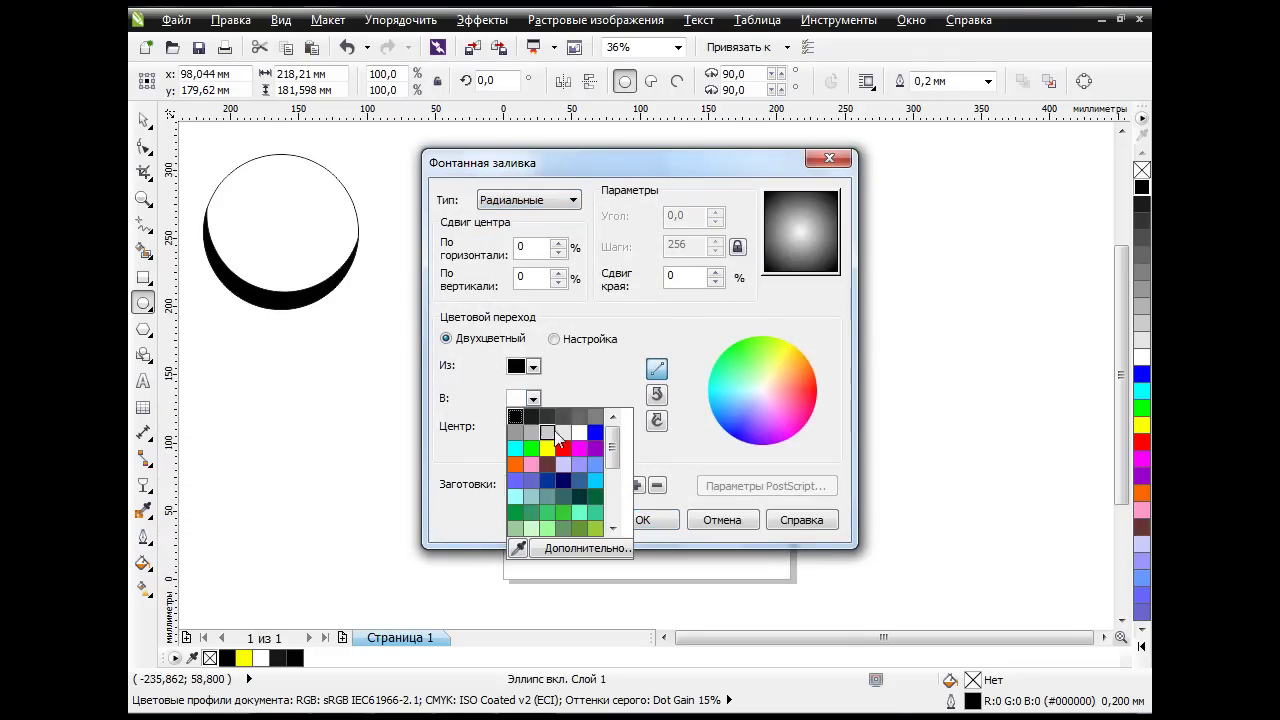
{"action": "left_click", "coordinate": [565, 437]}
{"action": "left_click", "coordinate": [534, 367]}
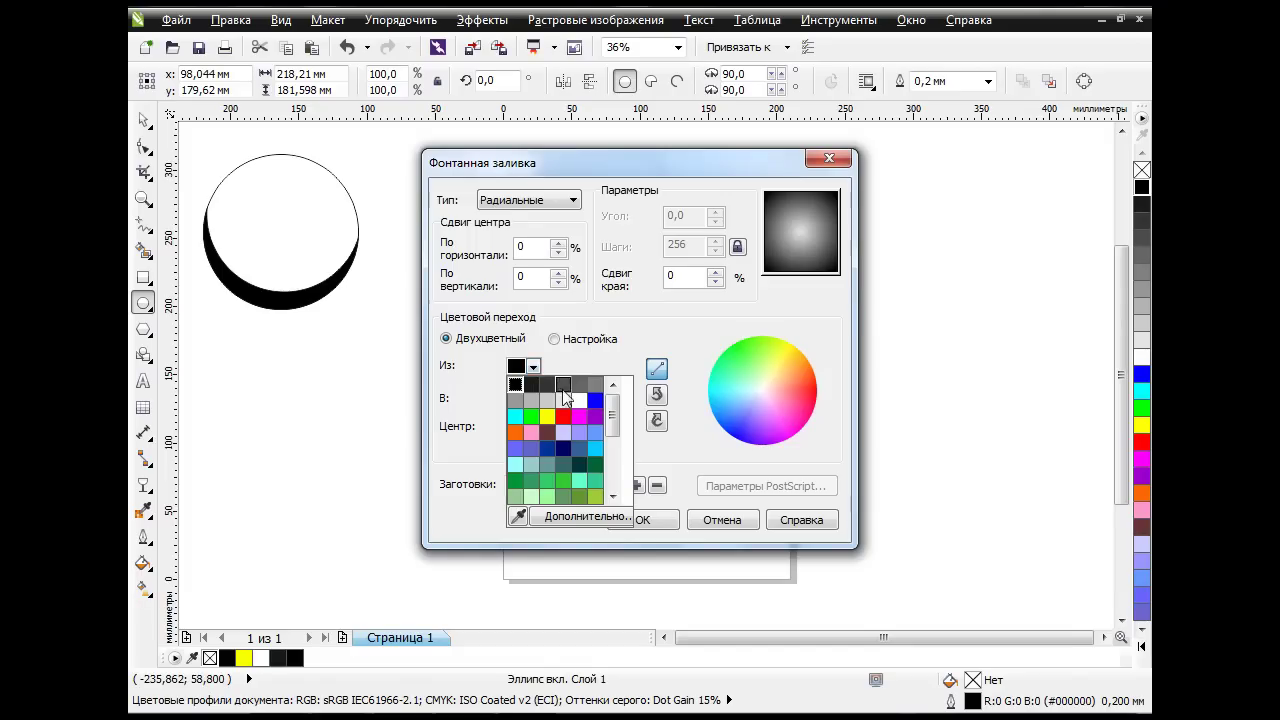
{"action": "left_click", "coordinate": [596, 387]}
{"action": "left_click", "coordinate": [643, 521]}
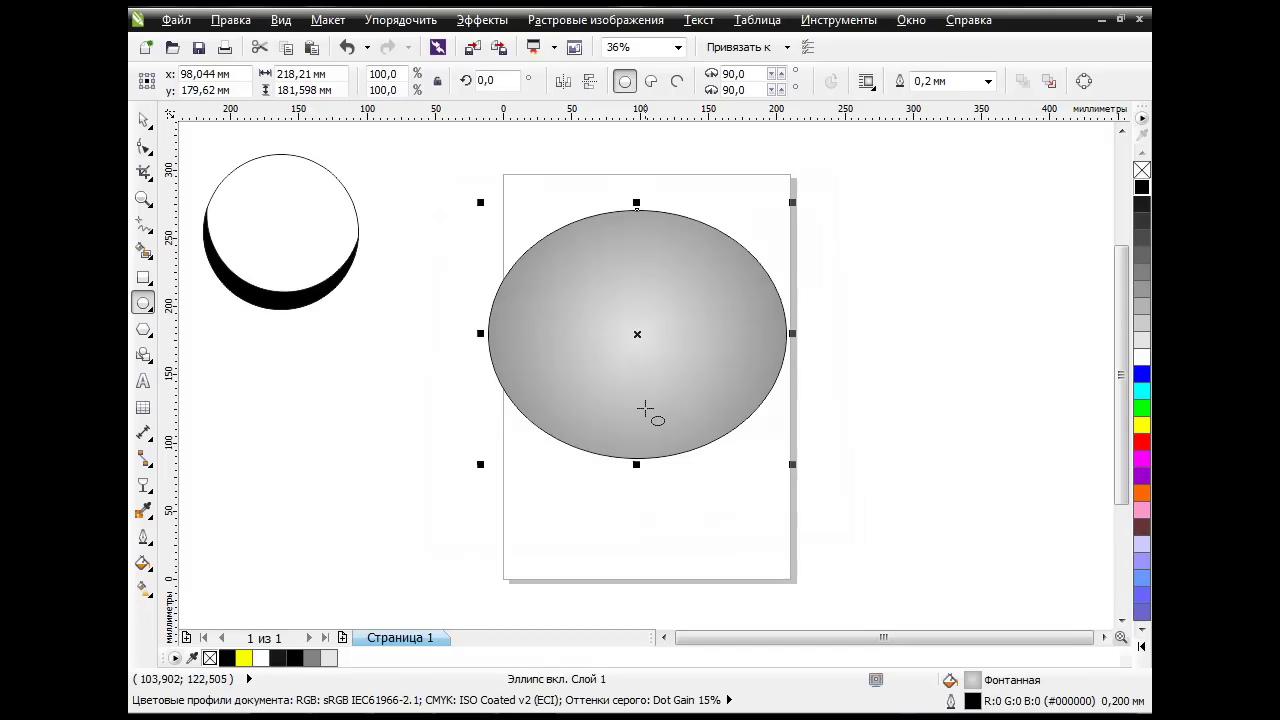
Adjust the ellipse's radial fill interactively by moving its outer end toward the lower right and adding an intermediate colour node at 39%.
{"action": "left_click", "coordinate": [150, 596]}
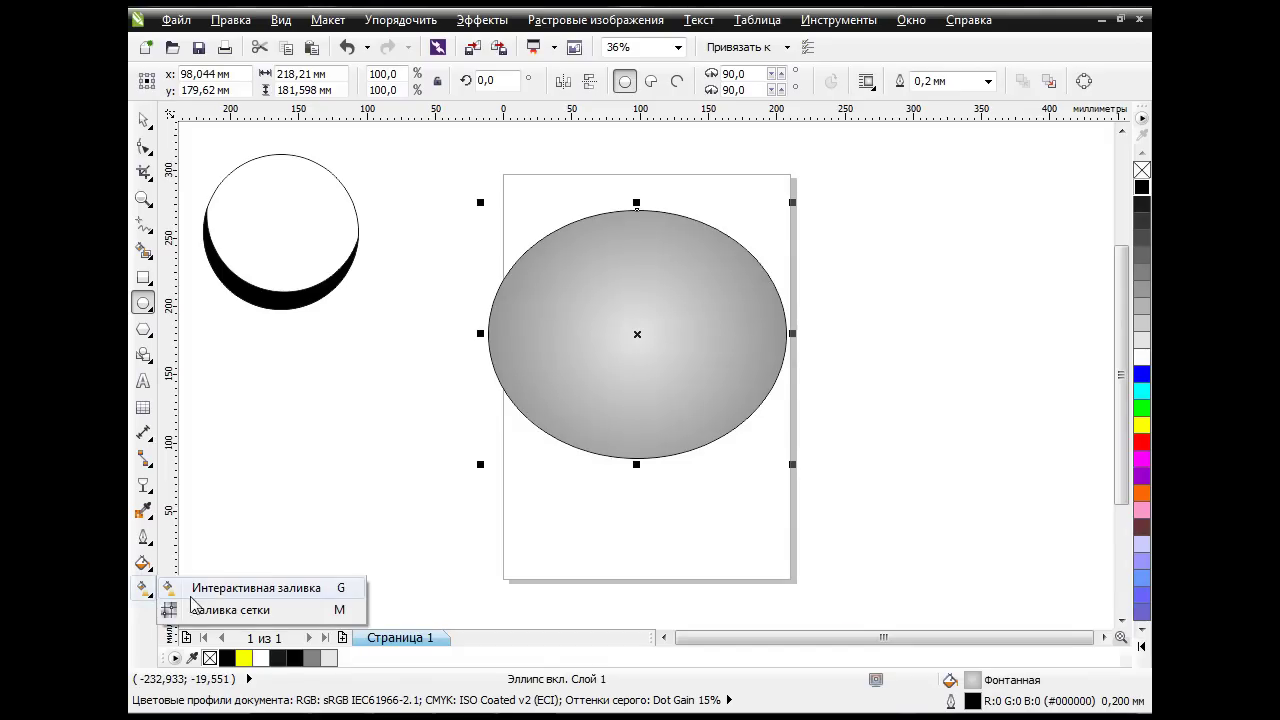
{"action": "left_click", "coordinate": [225, 582]}
{"action": "left_click_drag", "start_coordinate": [700, 333], "coordinate": [766, 393]}
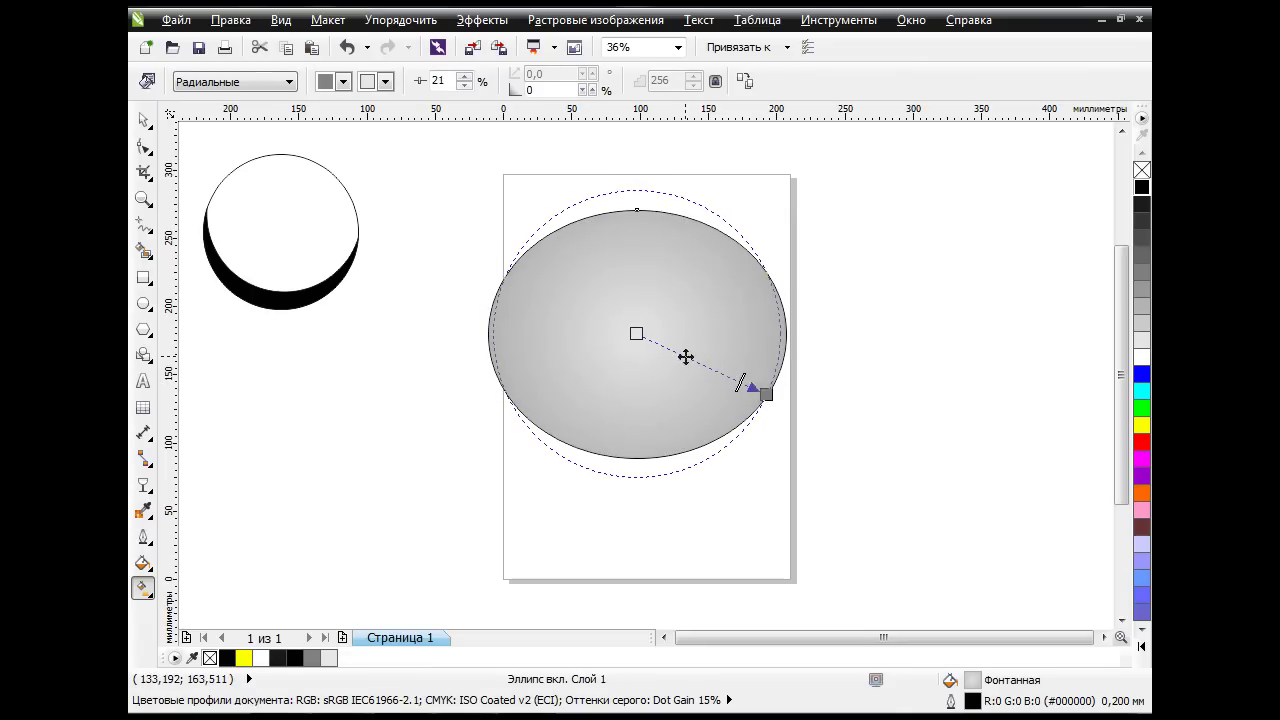
{"action": "double_click", "coordinate": [687, 357]}
{"action": "left_click_drag", "start_coordinate": [689, 358], "coordinate": [714, 370]}
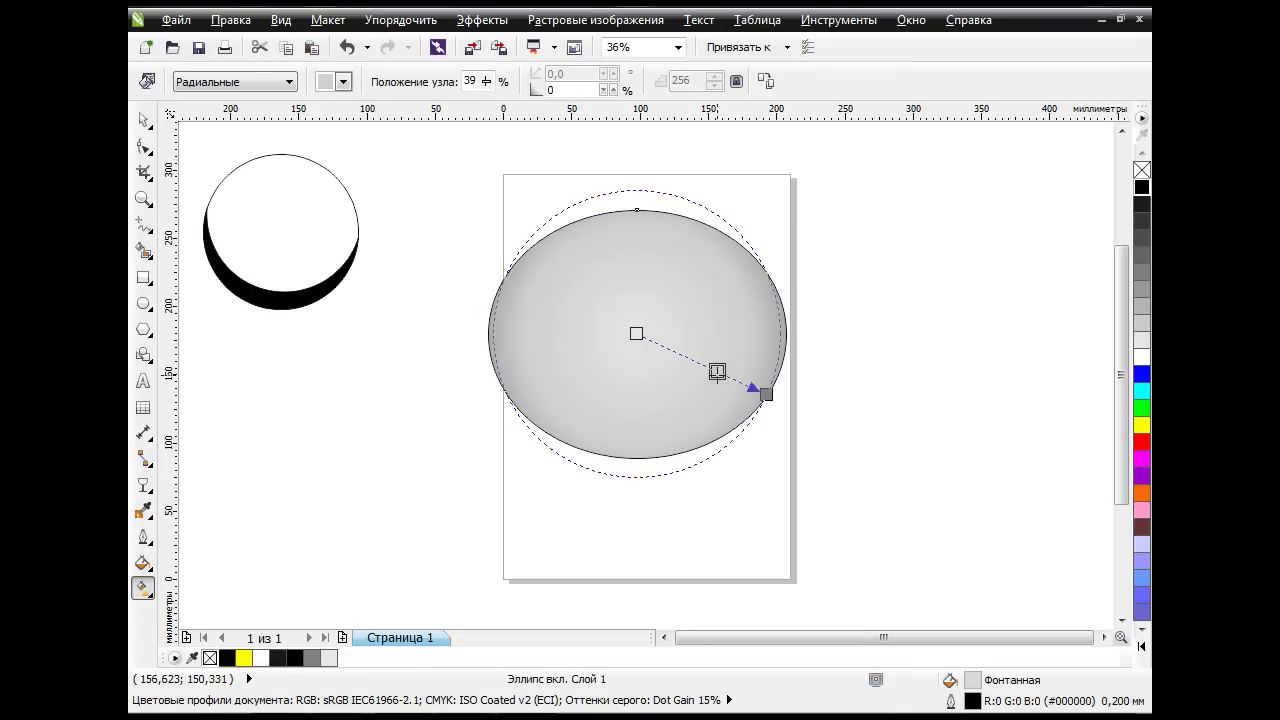
Pull the gradient's outer end inward to a 7% edge pad, place the intermediate node at 22%, and colour the centre node white.
{"action": "left_click", "coordinate": [637, 334]}
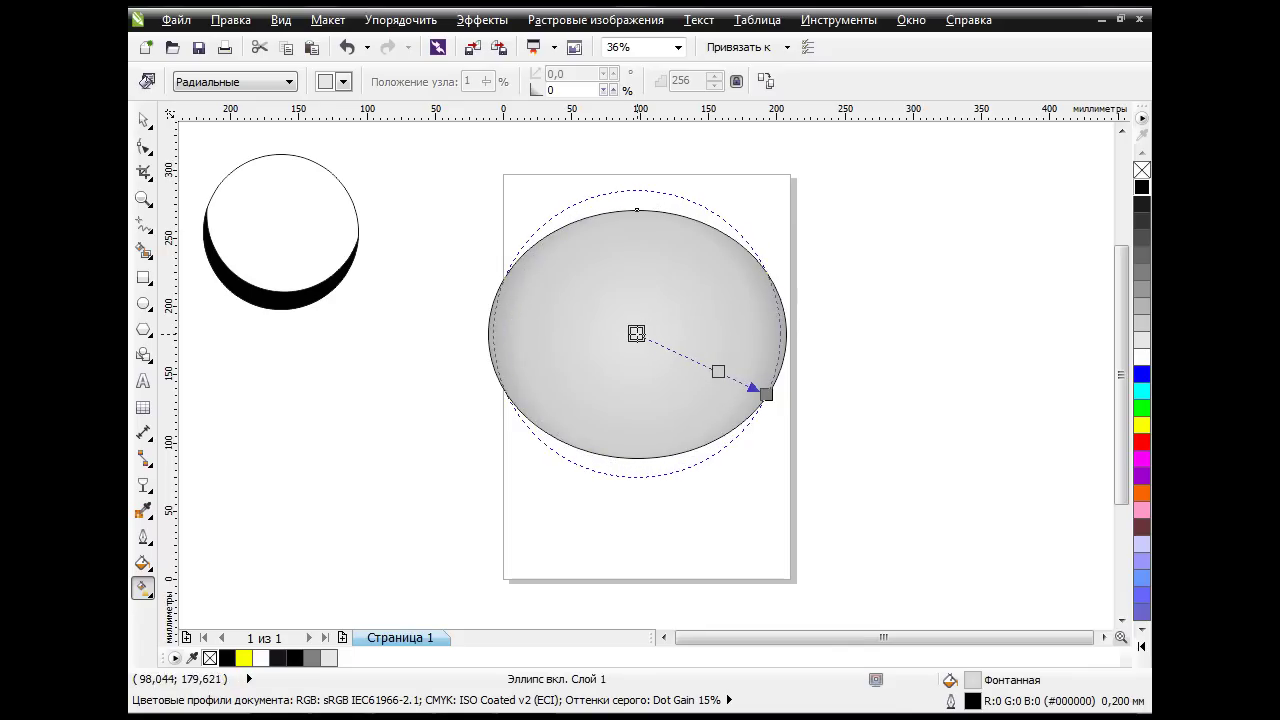
{"action": "left_click_drag", "start_coordinate": [766, 394], "coordinate": [709, 371]}
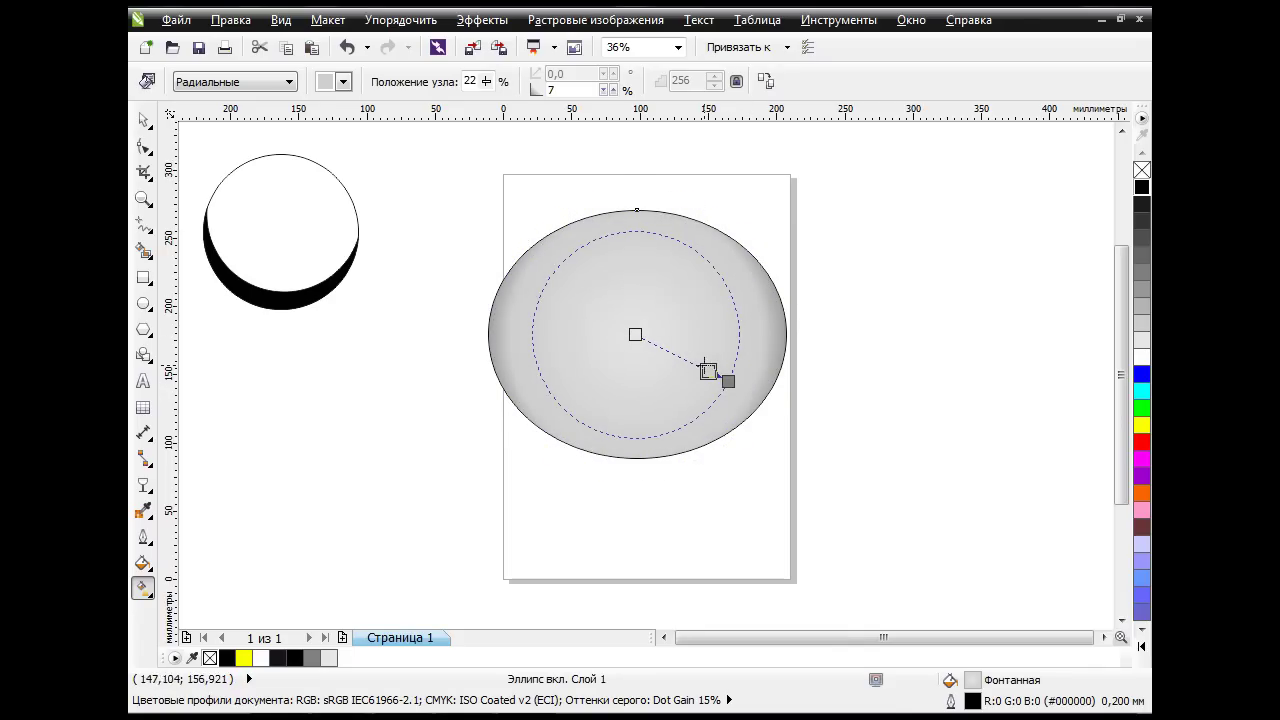
{"action": "left_click", "coordinate": [635, 335]}
{"action": "left_click", "coordinate": [343, 81]}
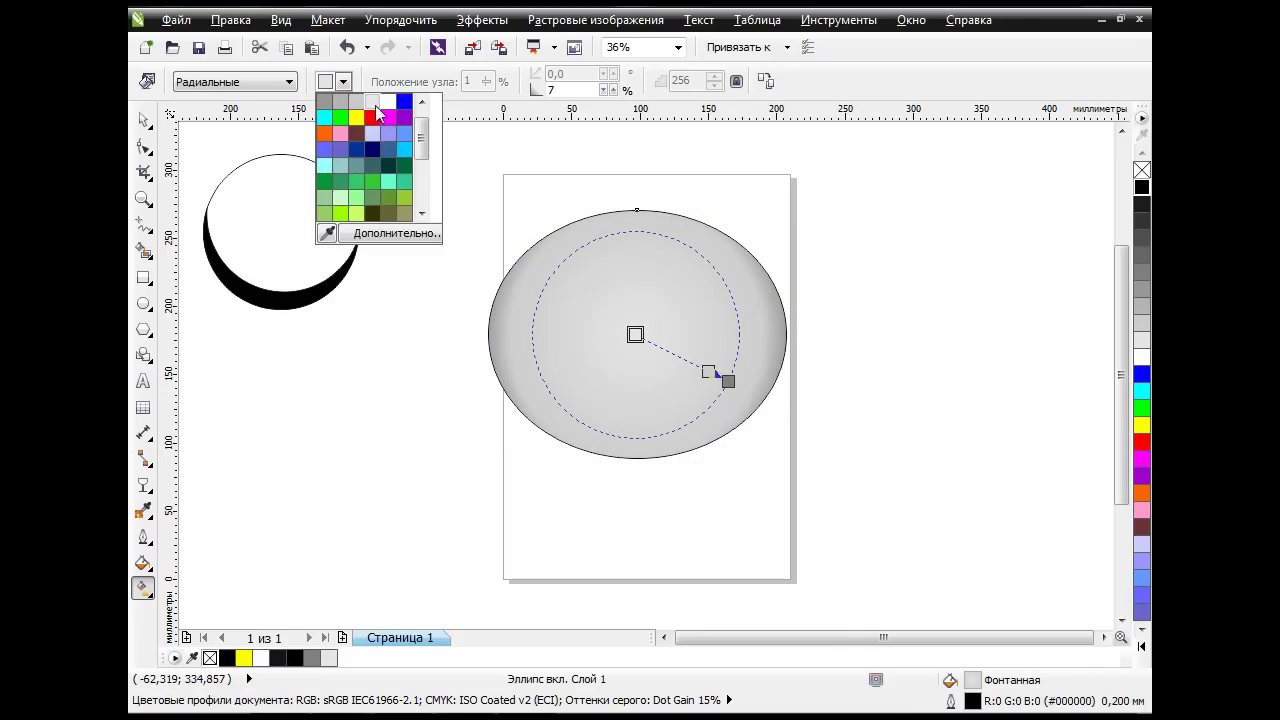
{"action": "left_click", "coordinate": [390, 134]}
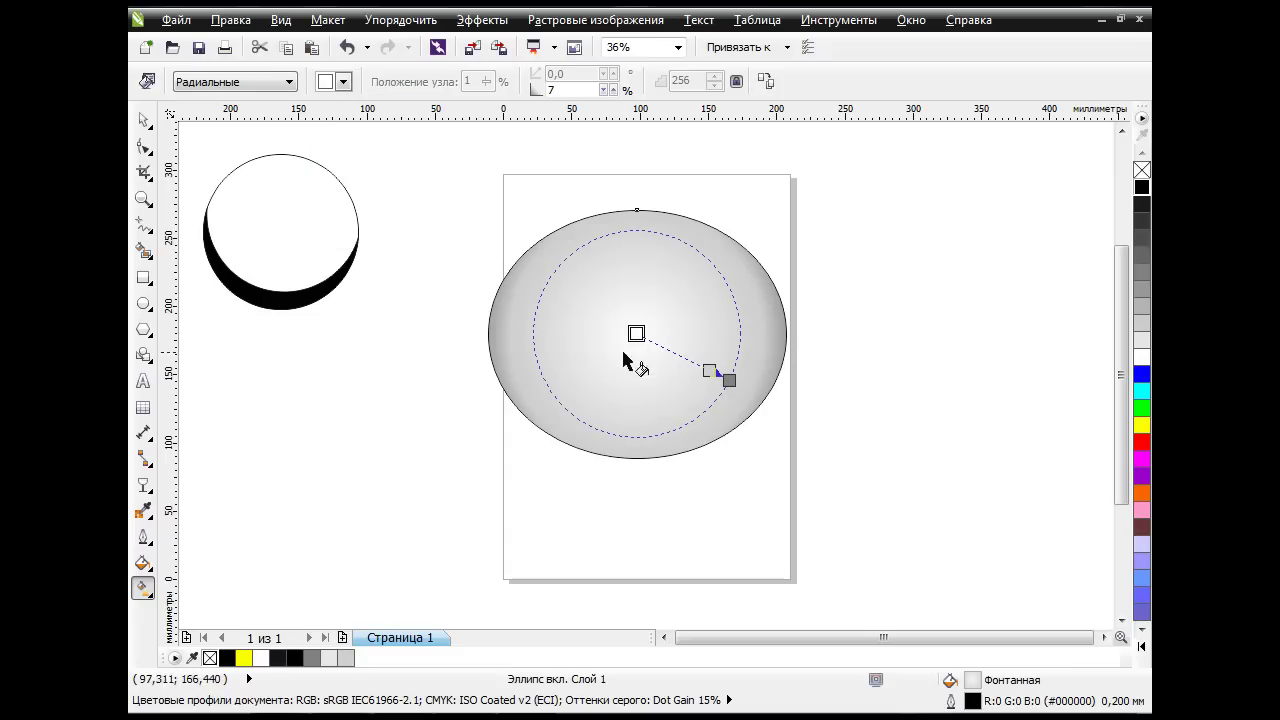
{"action": "left_click", "coordinate": [143, 120]}
{"action": "left_click", "coordinate": [767, 530]}
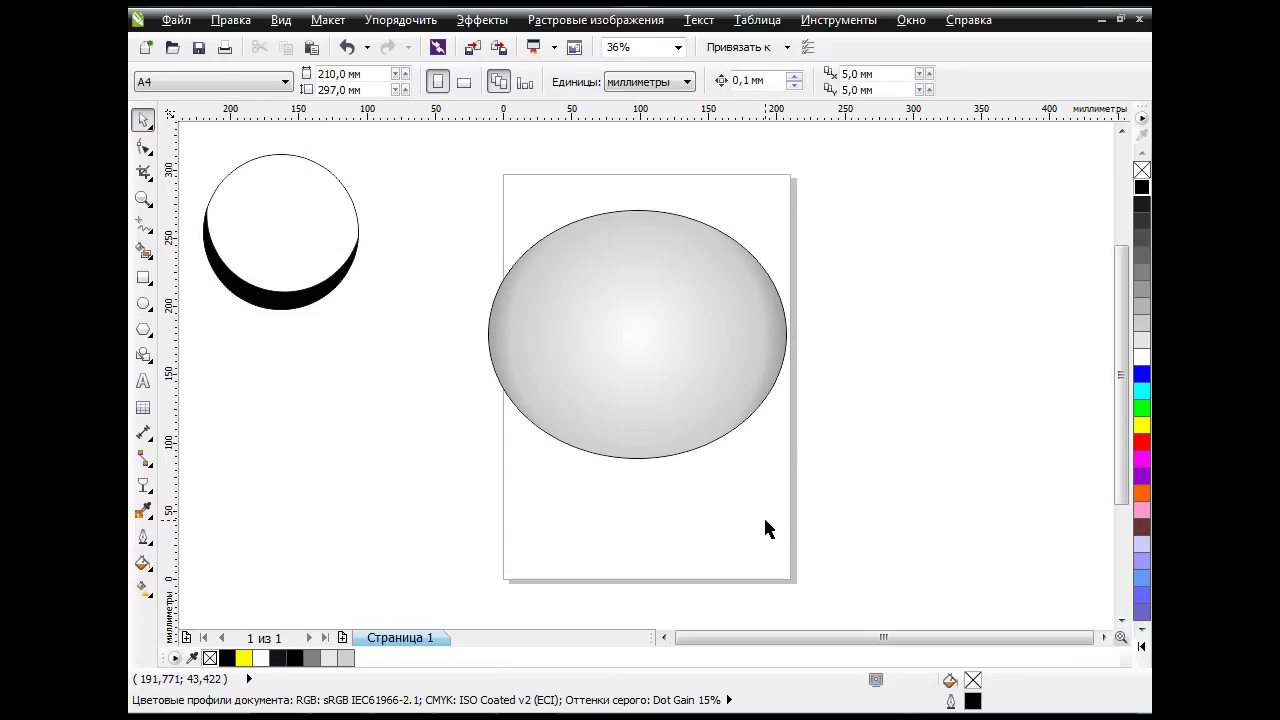
Darken the ellipse's rim by pulling the gradient's outer end further inward to an edge pad of 11%.
{"action": "left_click", "coordinate": [656, 386]}
{"action": "left_click", "coordinate": [143, 588]}
{"action": "left_click_drag", "start_coordinate": [737, 382], "coordinate": [715, 376]}
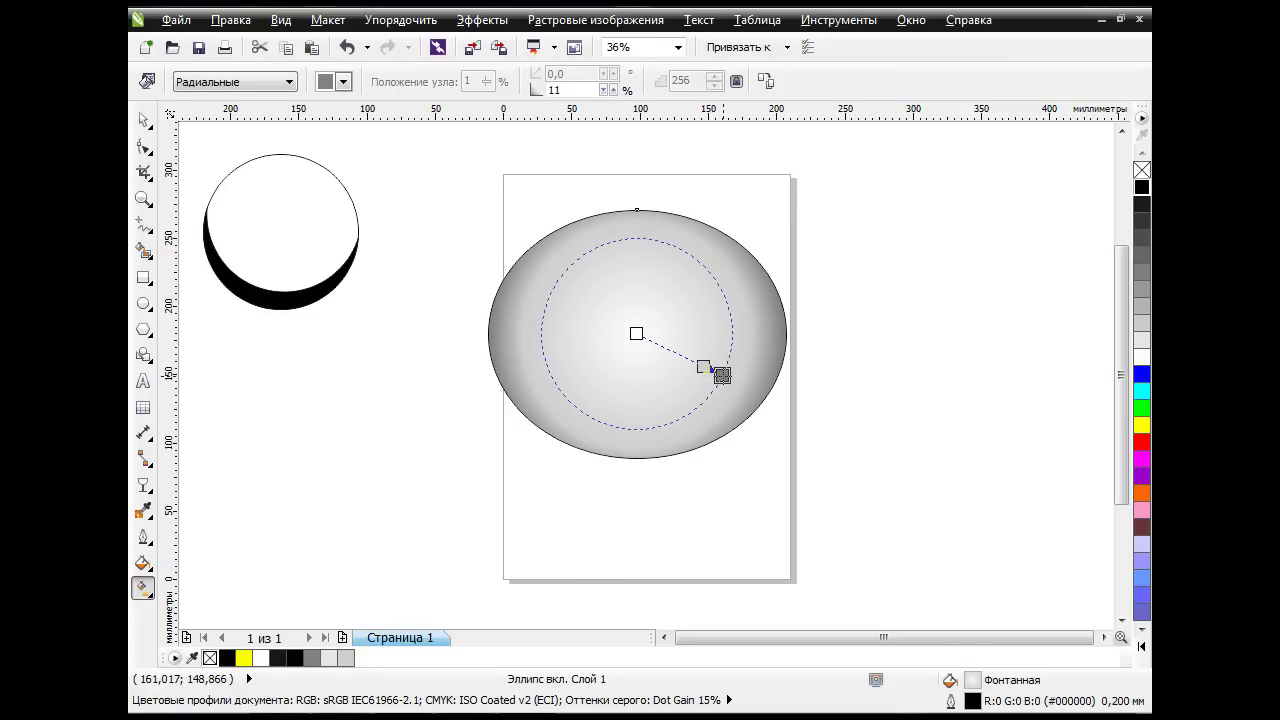
{"action": "left_click", "coordinate": [143, 119]}
{"action": "left_click", "coordinate": [749, 563]}
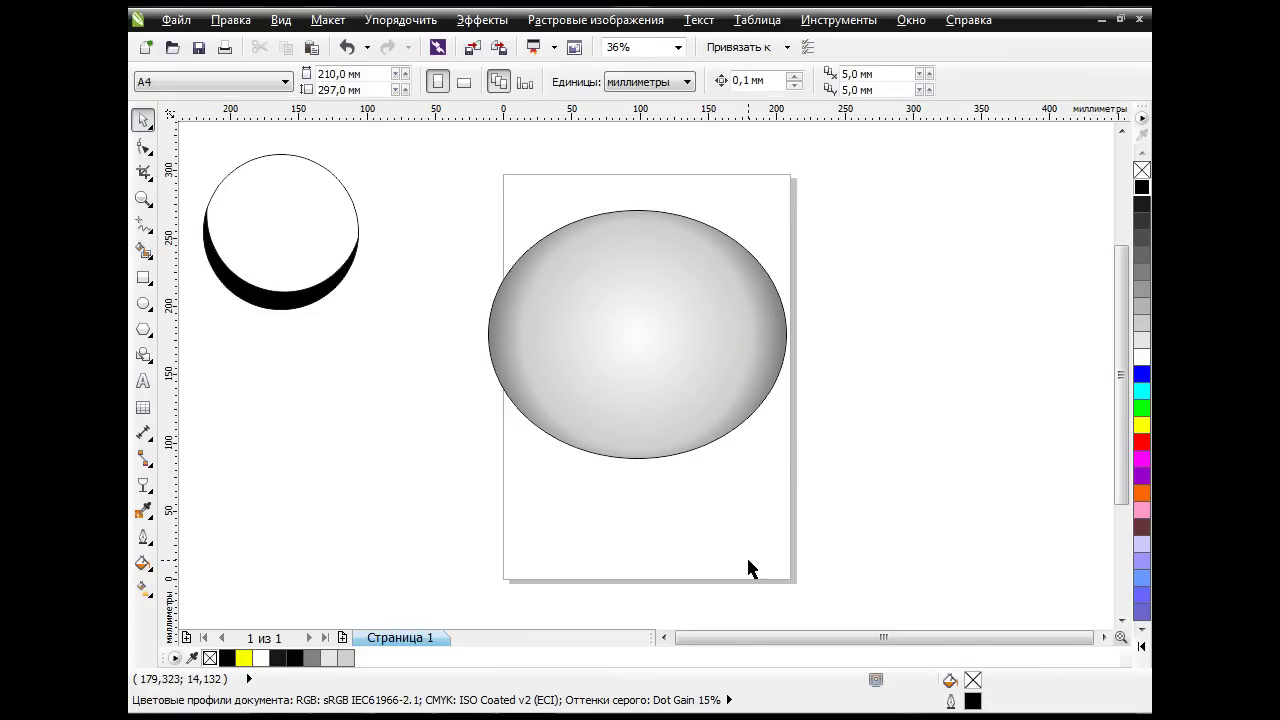
Draw a circle about 89.3 mm in diameter in the lower-right part of the ellipse and nudge it slightly upward.
{"action": "left_click", "coordinate": [148, 311]}
{"action": "left_click", "coordinate": [186, 305]}
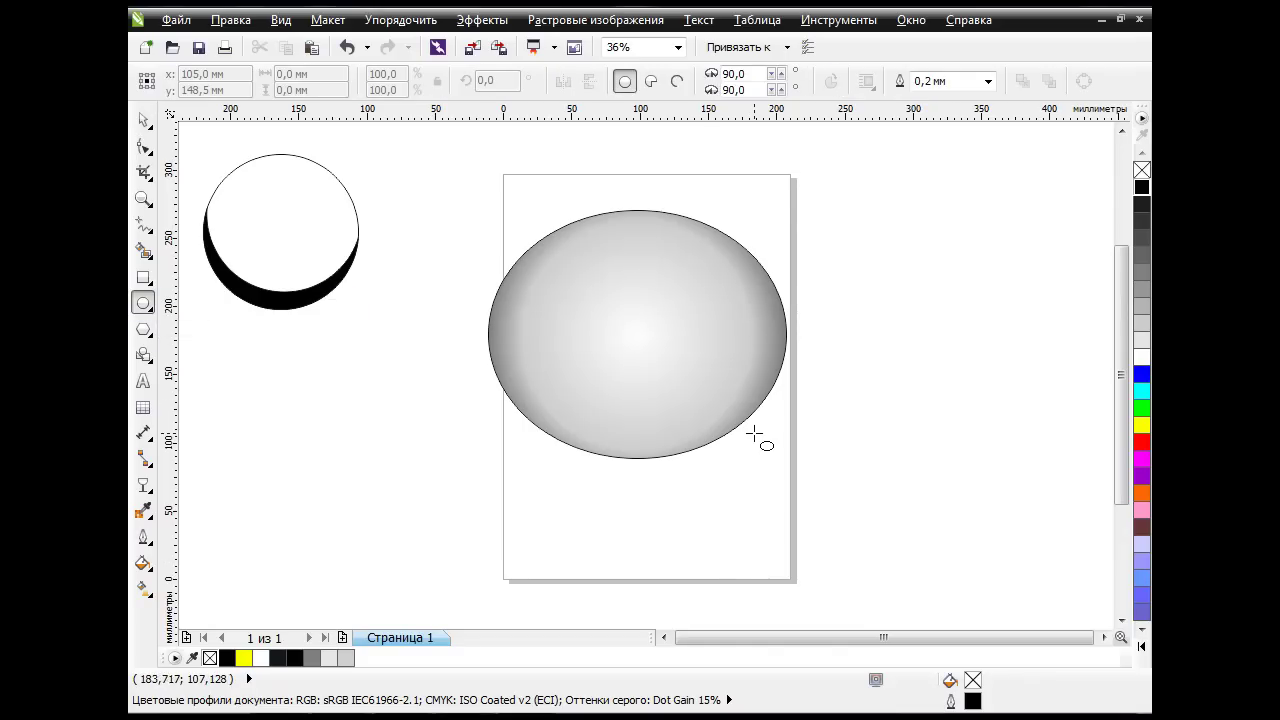
{"action": "left_click_drag", "start_coordinate": [646, 340], "coordinate": [745, 421]}
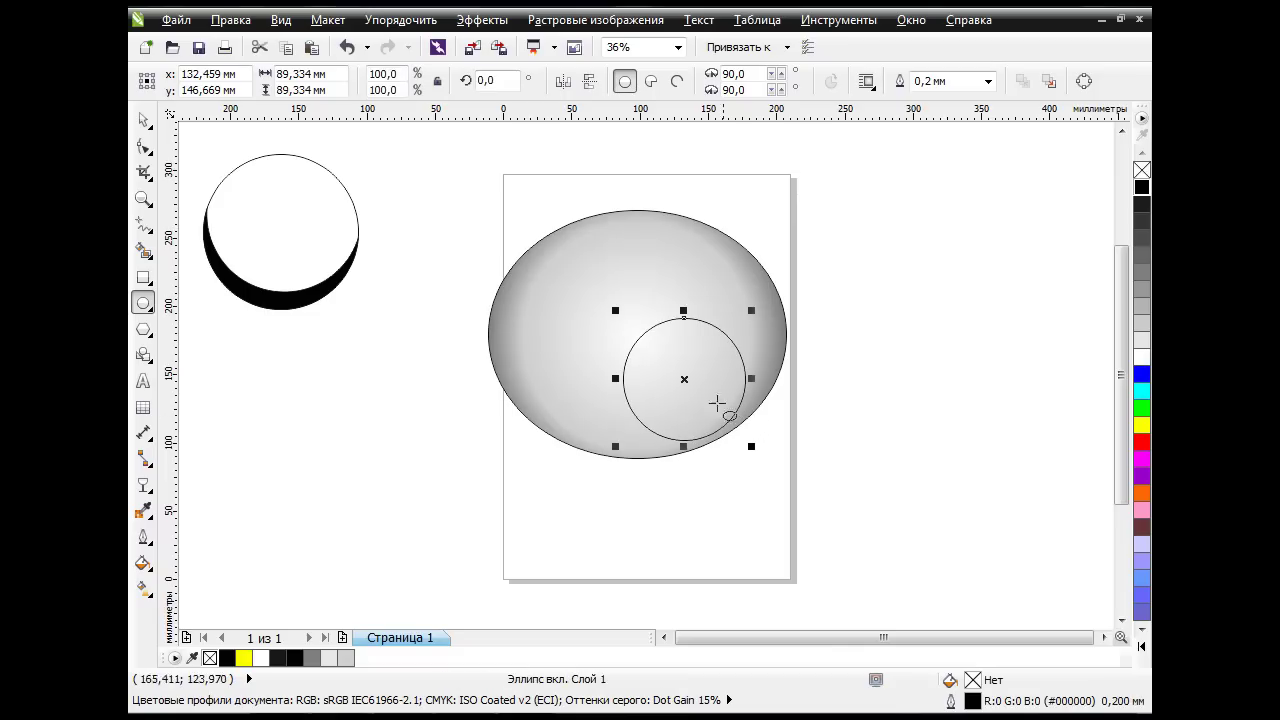
{"action": "left_click_drag", "start_coordinate": [684, 378], "coordinate": [683, 374]}
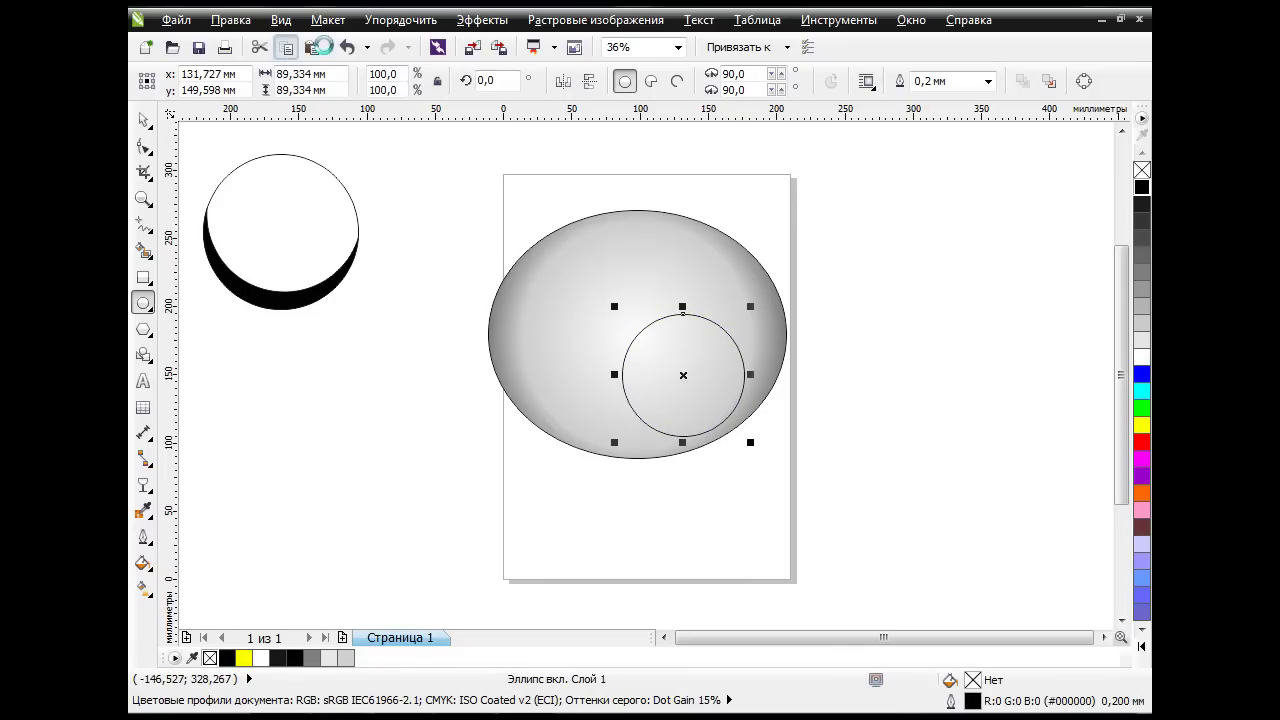
Paste a copy of the 89.3 mm circle and scale it concentrically to about 35 mm in diameter.
{"action": "left_click", "coordinate": [313, 50]}
{"action": "left_click_drag", "start_coordinate": [751, 308], "coordinate": [714, 344]}
{"action": "left_click", "coordinate": [143, 119]}
{"action": "left_click", "coordinate": [460, 460]}
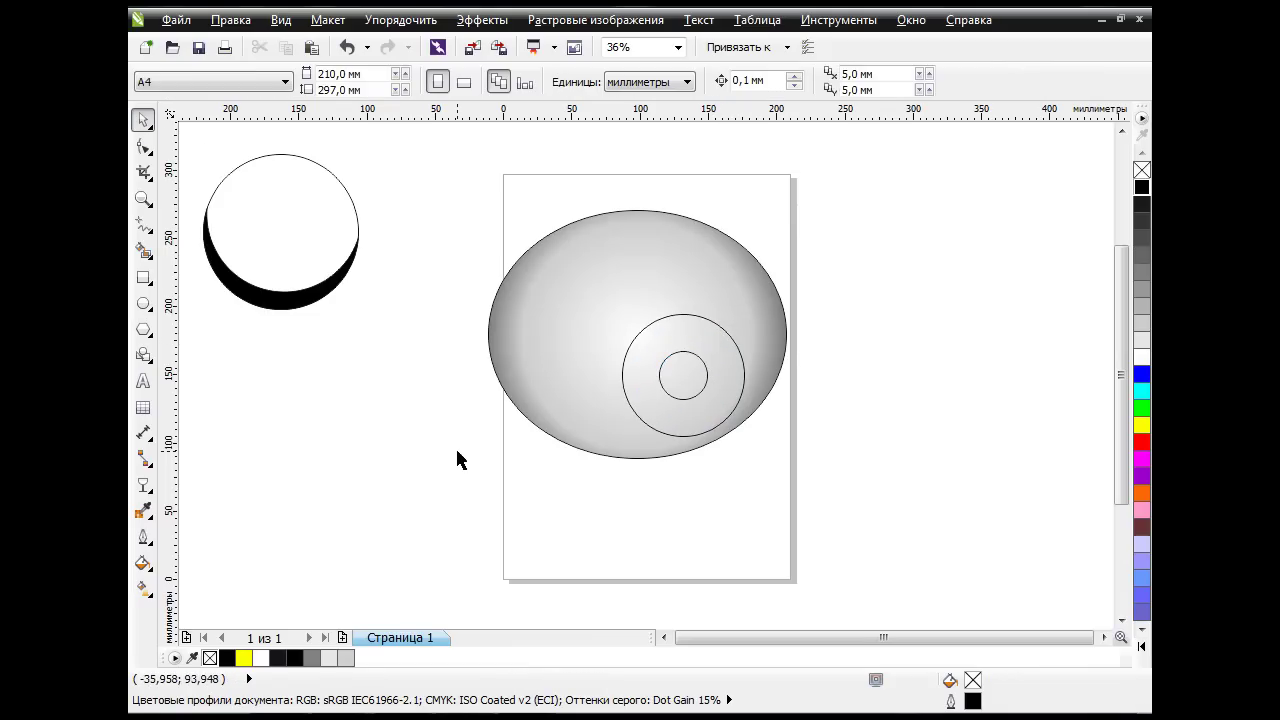
Fill the small inner circle with black to form the pupil.
{"action": "left_click", "coordinate": [683, 375]}
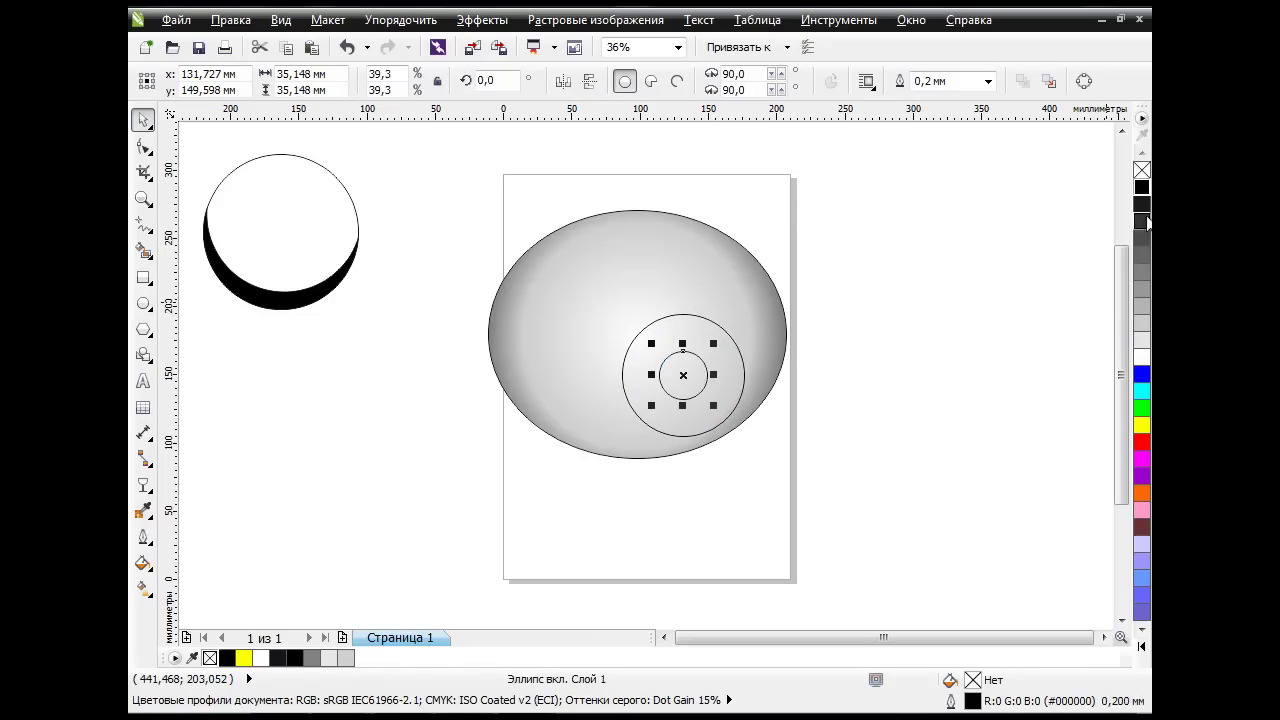
{"action": "left_click", "coordinate": [1142, 187]}
{"action": "left_click", "coordinate": [896, 361]}
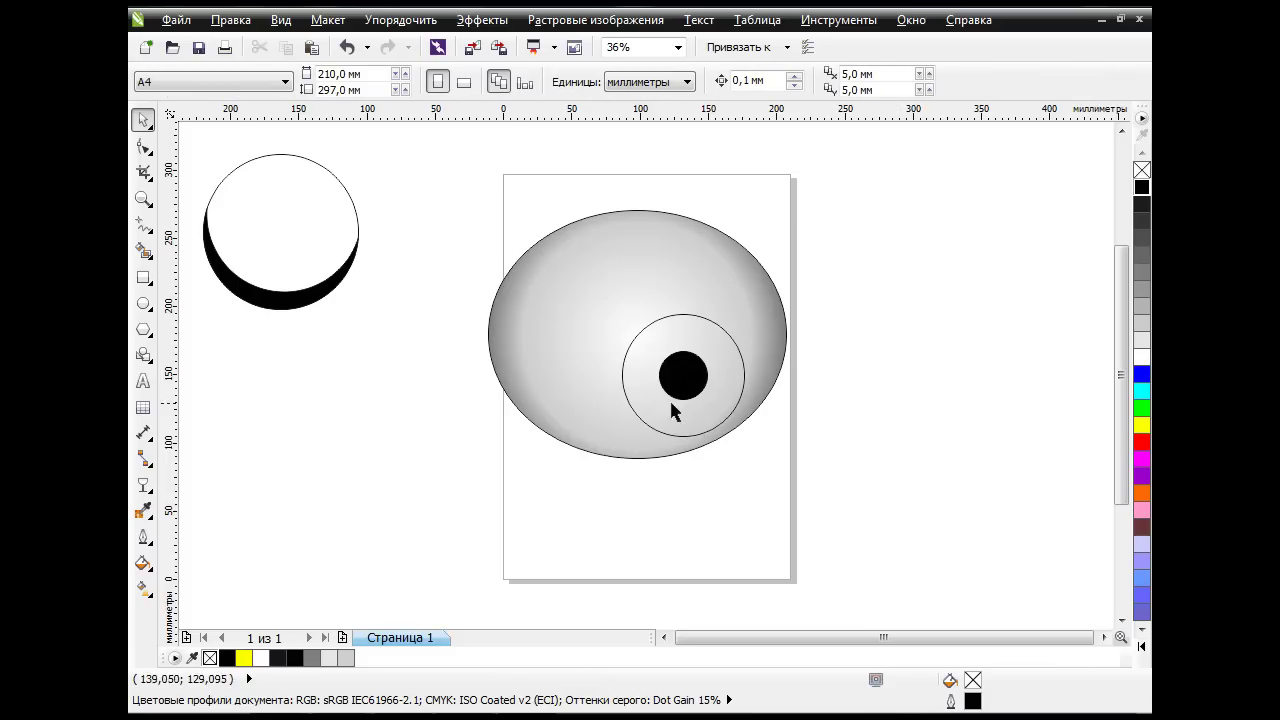
Start a custom radial fountain fill for the 89.3 mm iris circle around the pupil.
{"action": "left_click", "coordinate": [734, 358]}
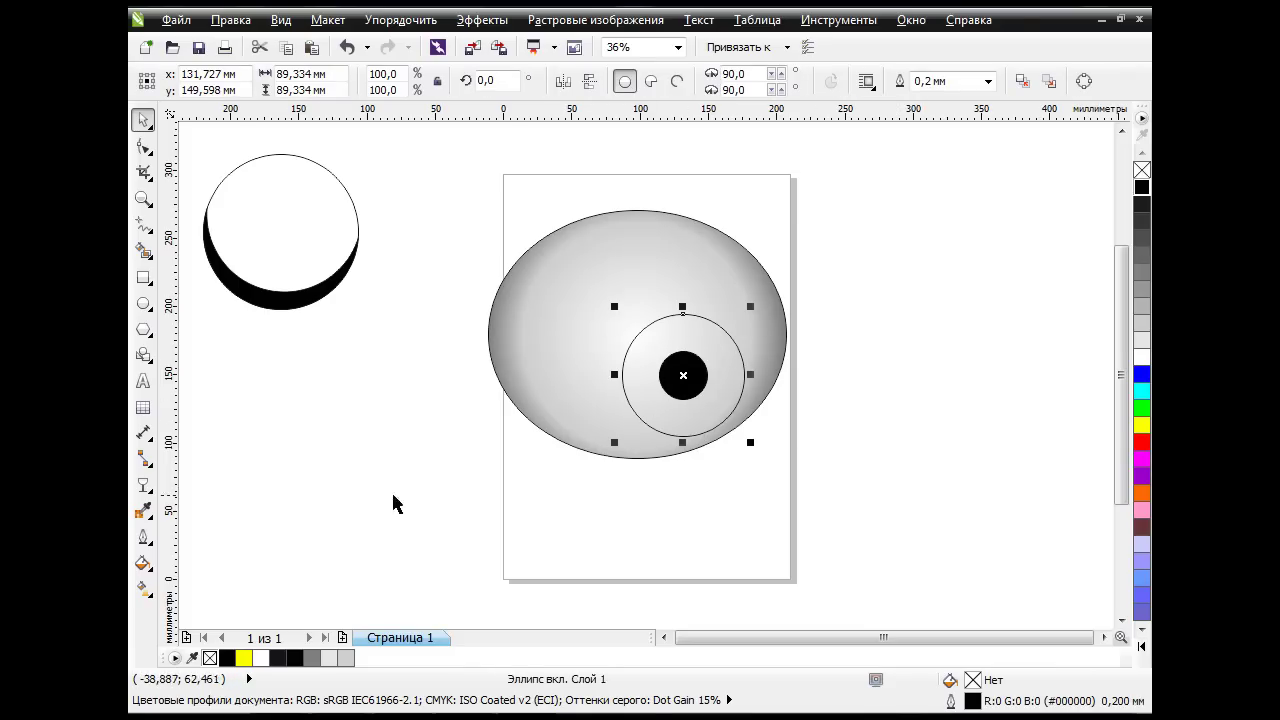
{"action": "left_click", "coordinate": [143, 563]}
{"action": "left_click", "coordinate": [277, 441]}
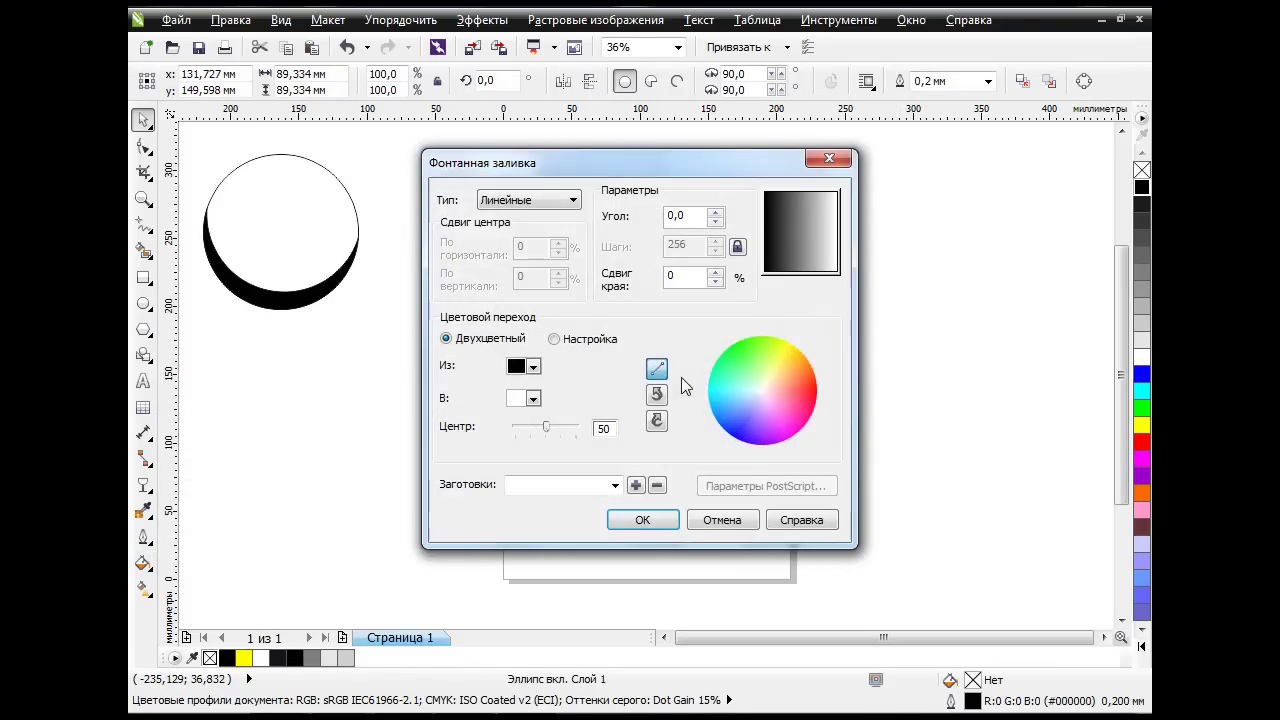
{"action": "left_click", "coordinate": [548, 201]}
{"action": "left_click", "coordinate": [548, 232]}
{"action": "left_click", "coordinate": [569, 340]}
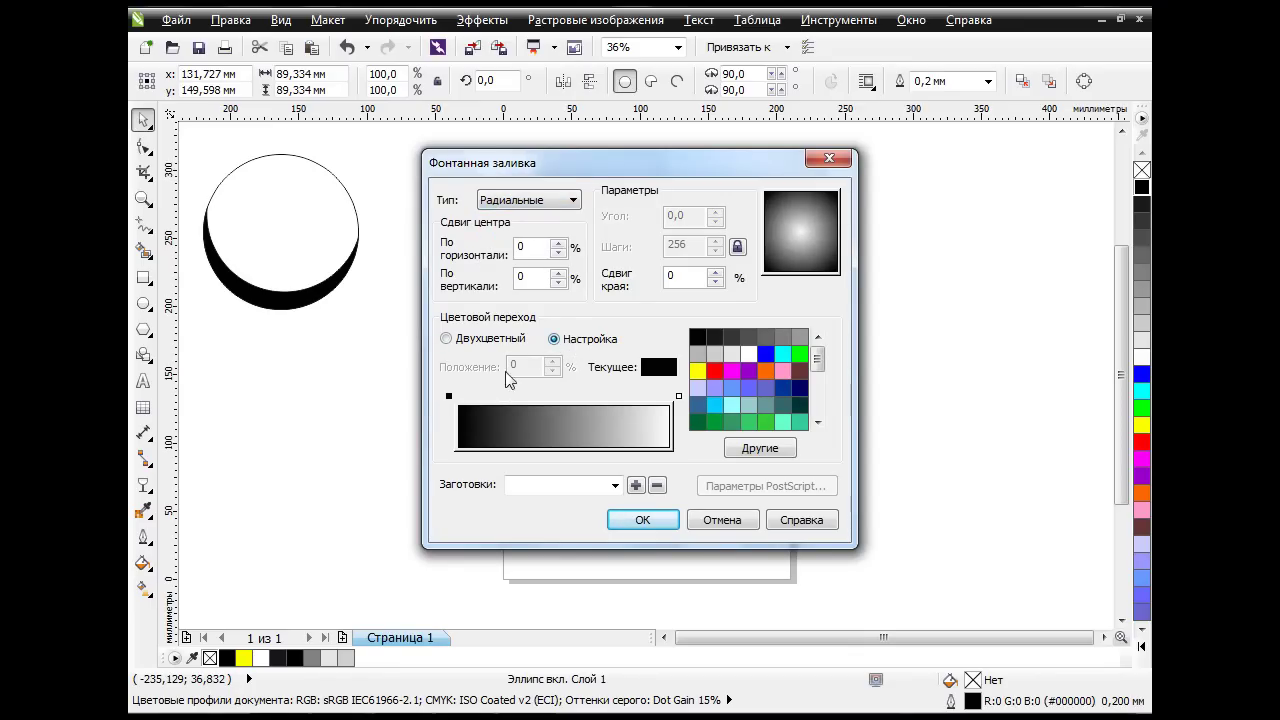
Try a brown outer colour and dark red centre with a dark brown intermediate colour at 70%.
{"action": "left_click", "coordinate": [800, 371]}
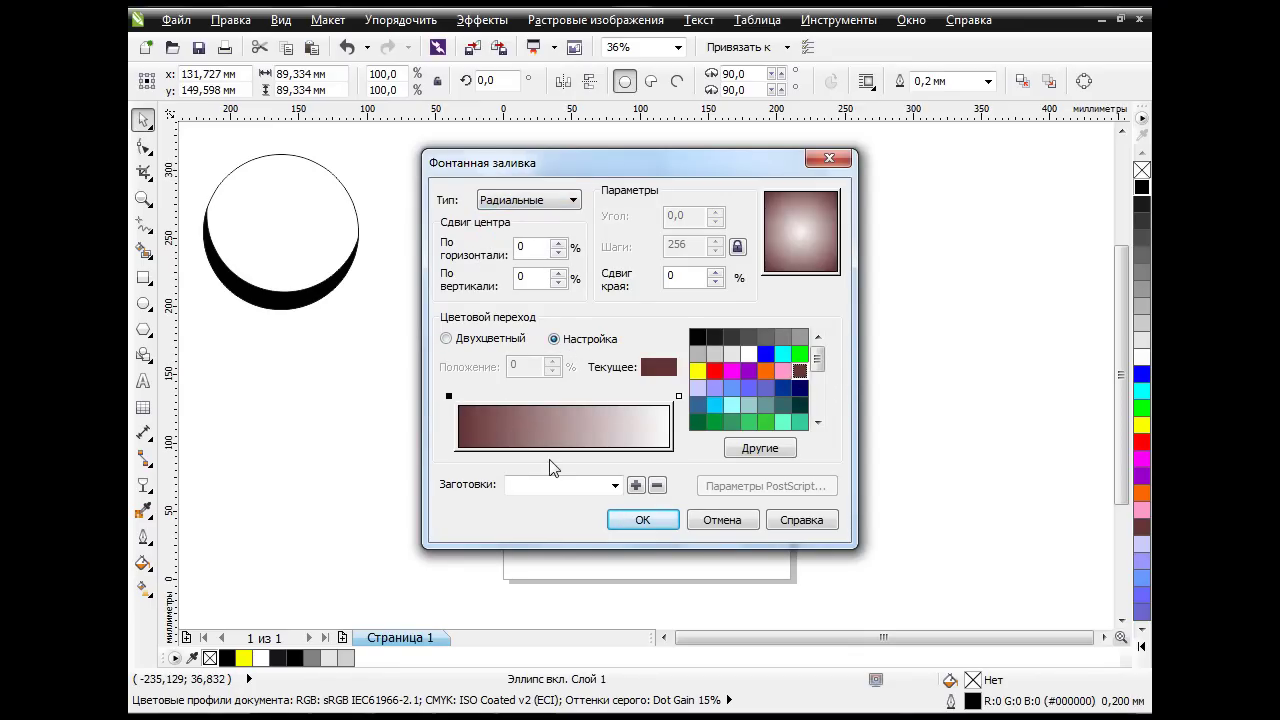
{"action": "left_click", "coordinate": [678, 397]}
{"action": "left_click_drag", "start_coordinate": [818, 362], "coordinate": [818, 391]}
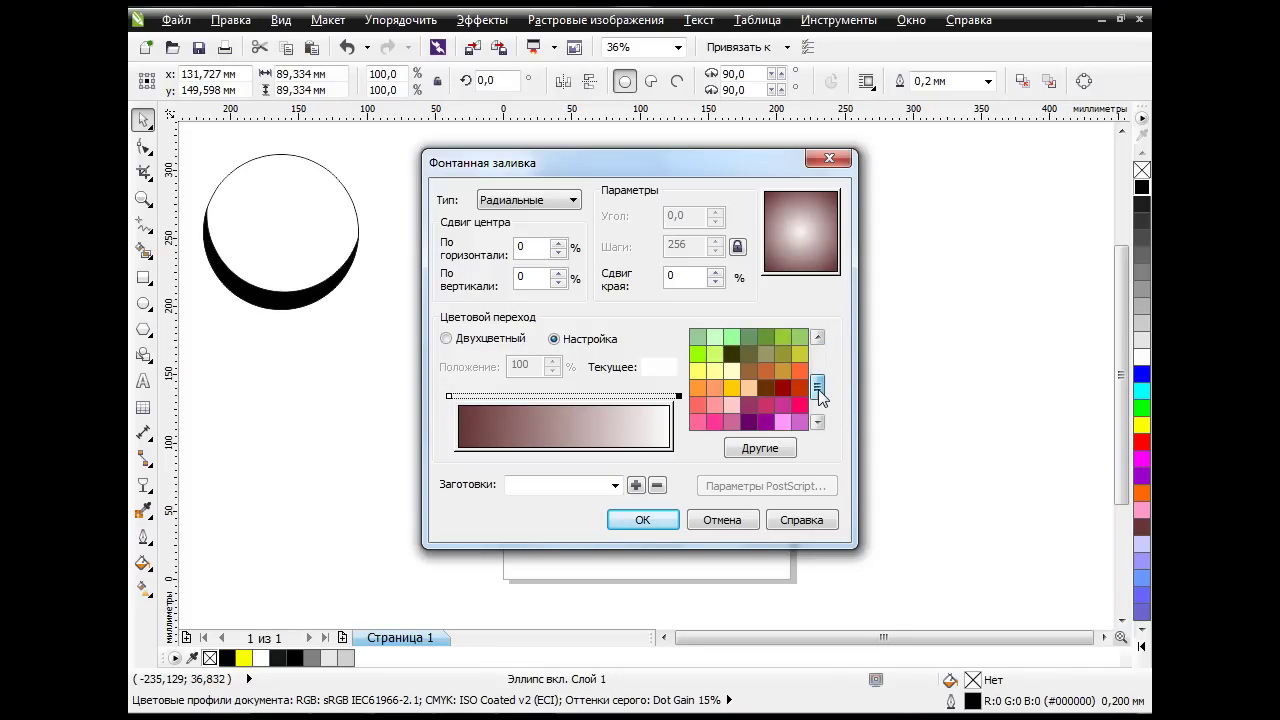
{"action": "left_click", "coordinate": [782, 388]}
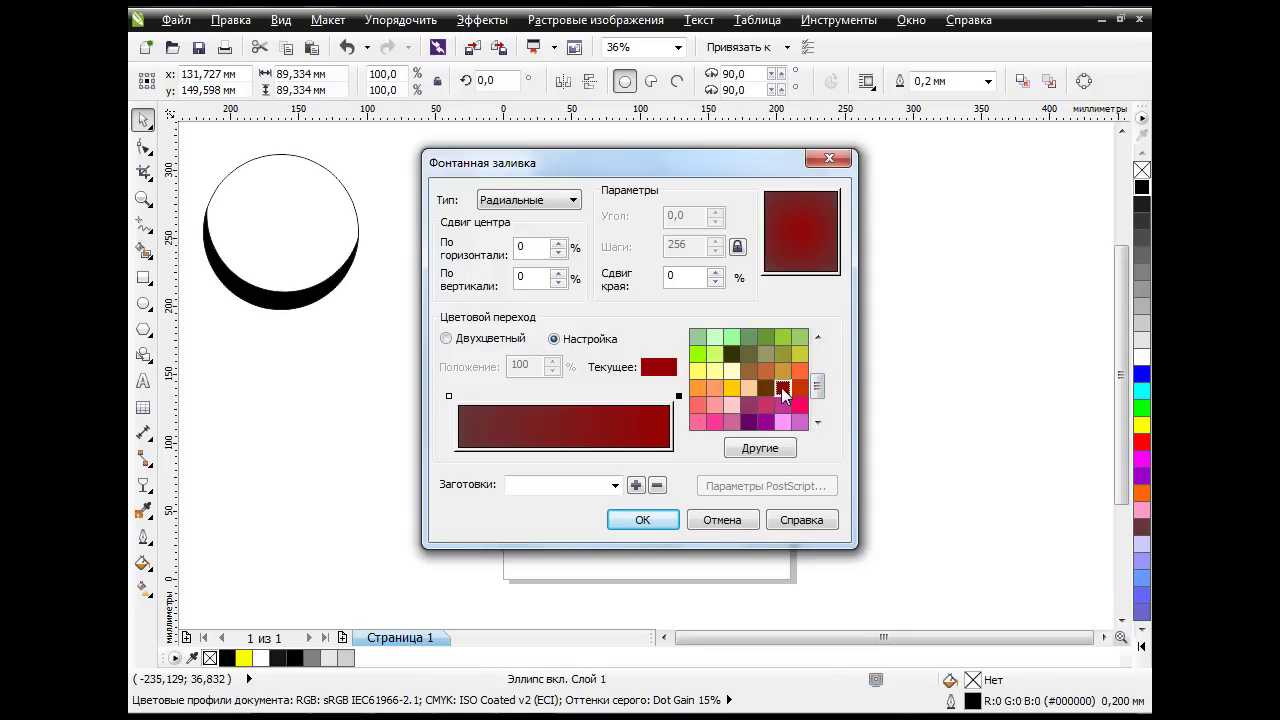
{"action": "double_click", "coordinate": [607, 397]}
{"action": "left_click", "coordinate": [767, 388]}
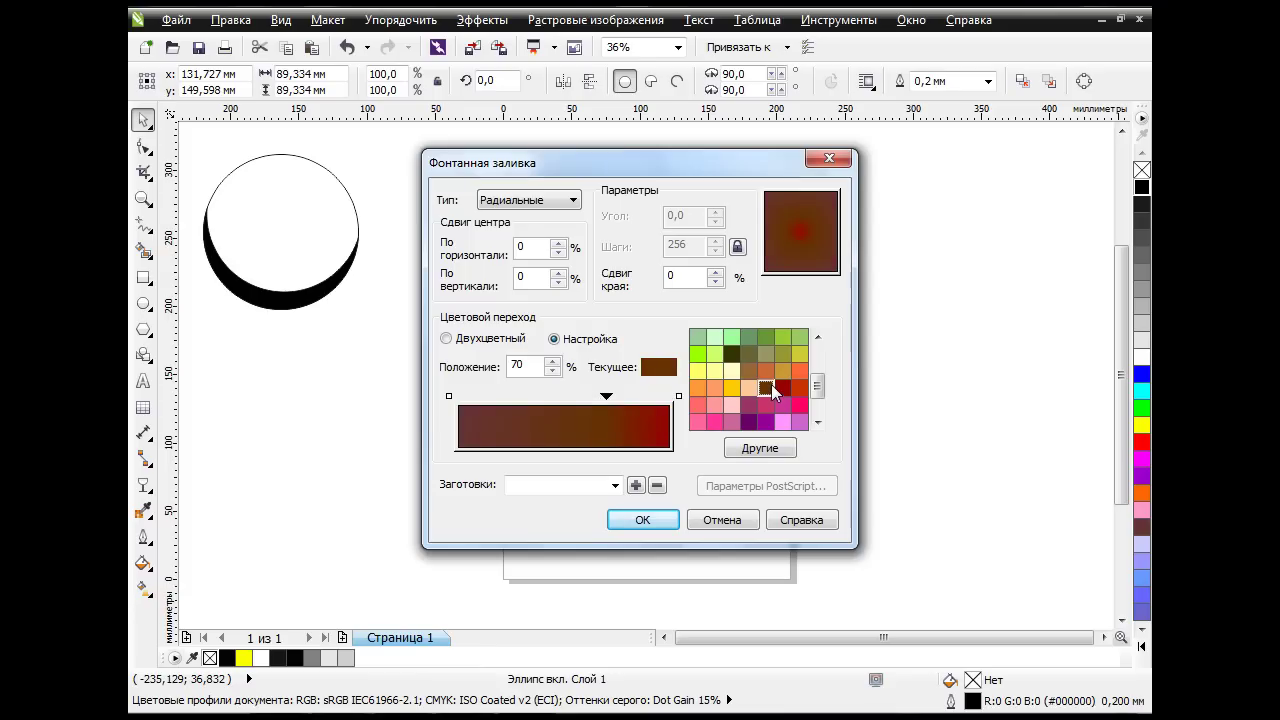
{"action": "double_click", "coordinate": [606, 397]}
Set the gradient's outer end to black and its centre to red.
{"action": "left_click_drag", "start_coordinate": [817, 385], "coordinate": [816, 354]}
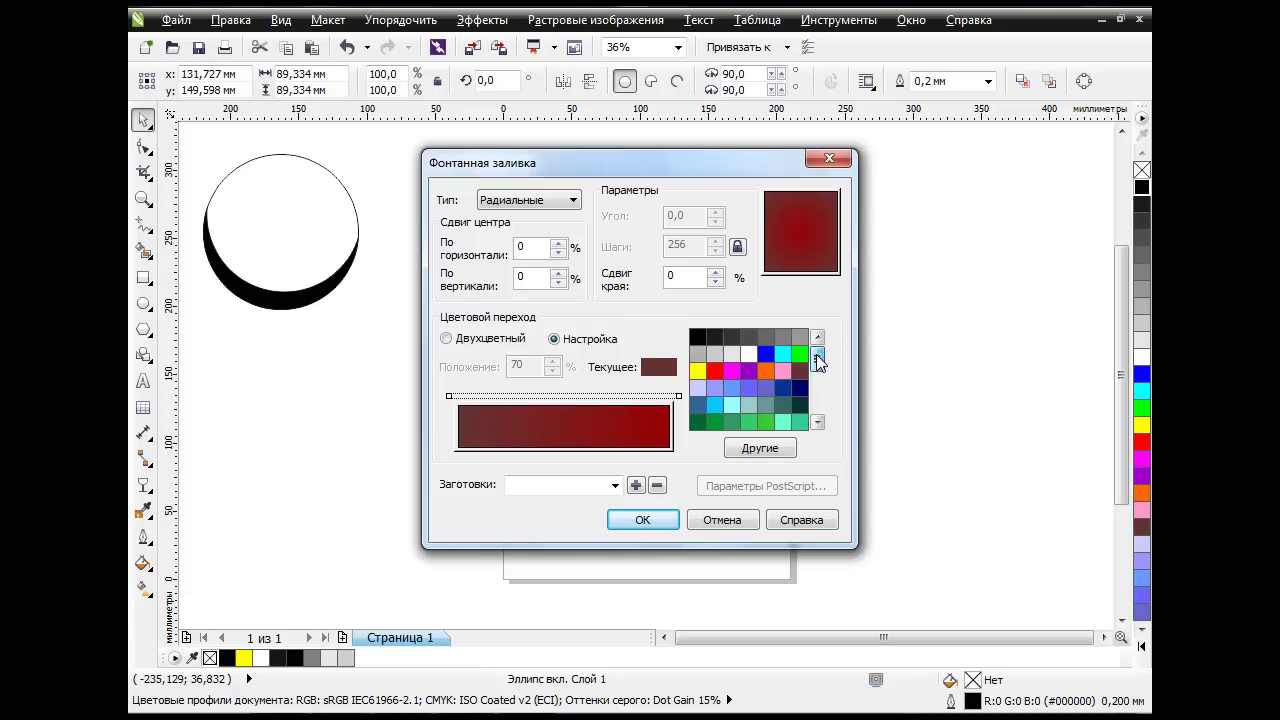
{"action": "left_click", "coordinate": [449, 397]}
{"action": "left_click", "coordinate": [697, 338]}
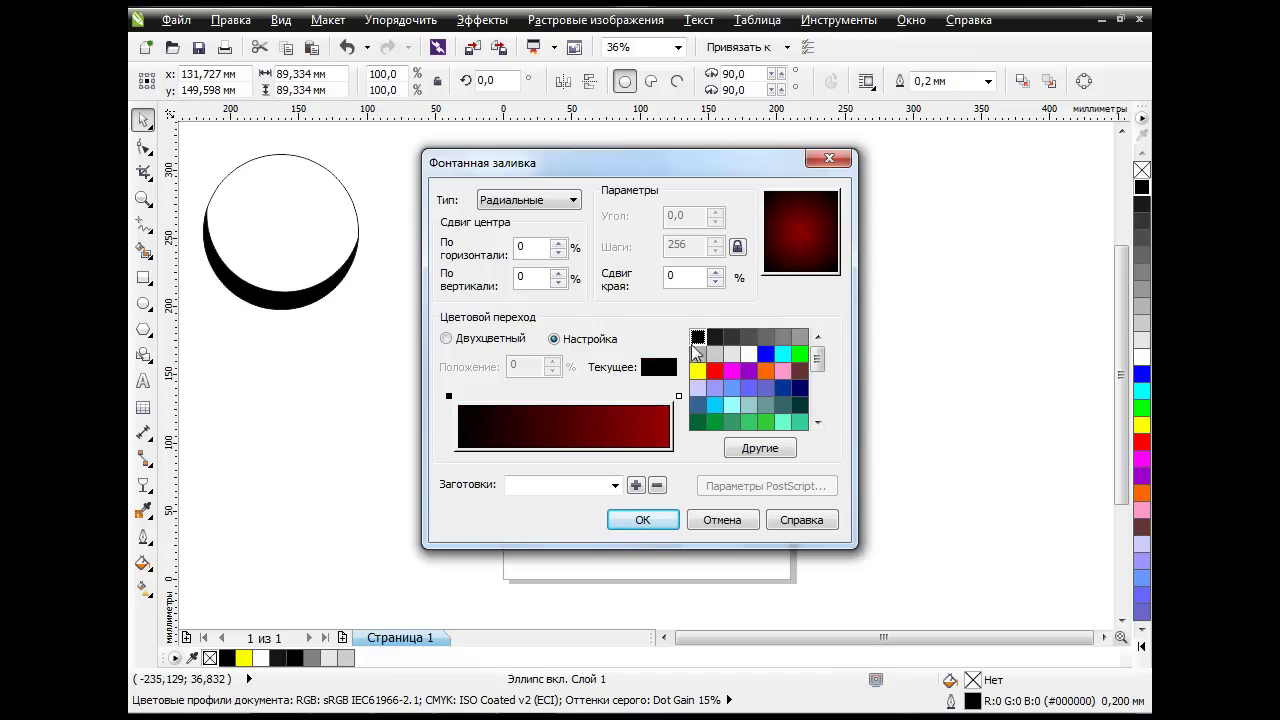
{"action": "left_click", "coordinate": [679, 397]}
{"action": "left_click", "coordinate": [714, 372]}
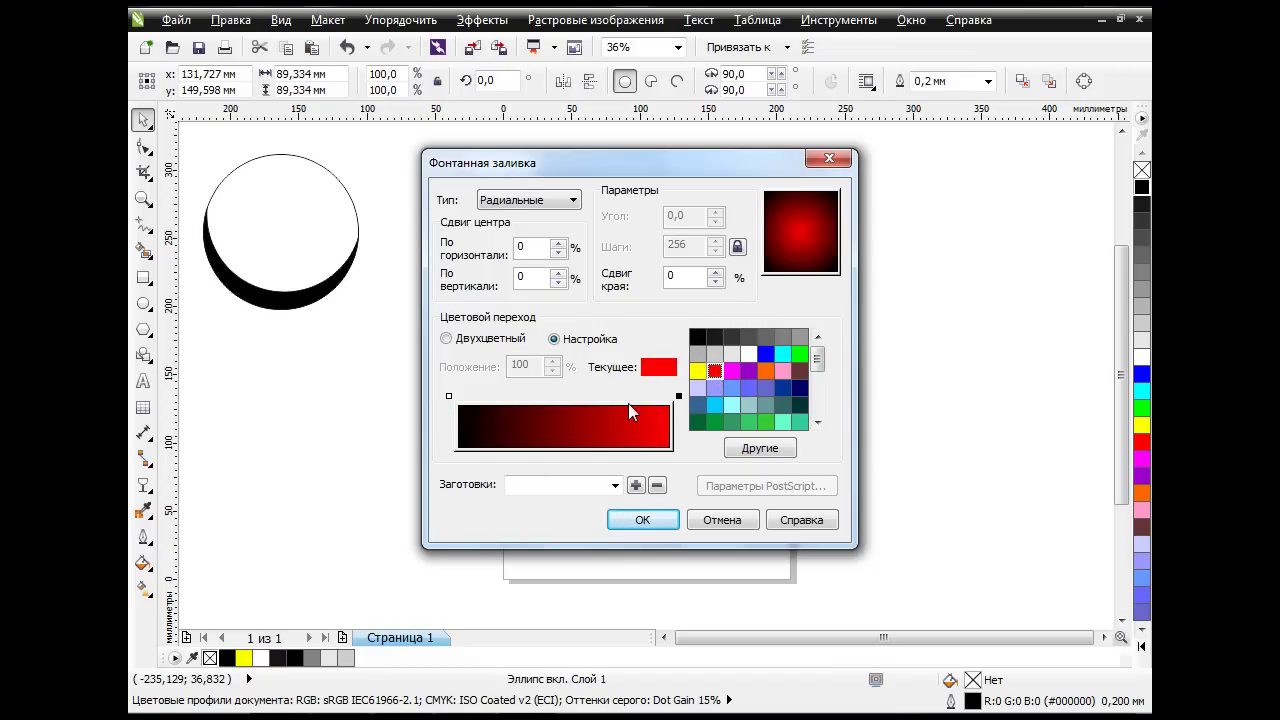
Add an intermediate gradient colour at position 72% and make it dark red.
{"action": "double_click", "coordinate": [669, 397]}
{"action": "left_click_drag", "start_coordinate": [669, 397], "coordinate": [612, 397]}
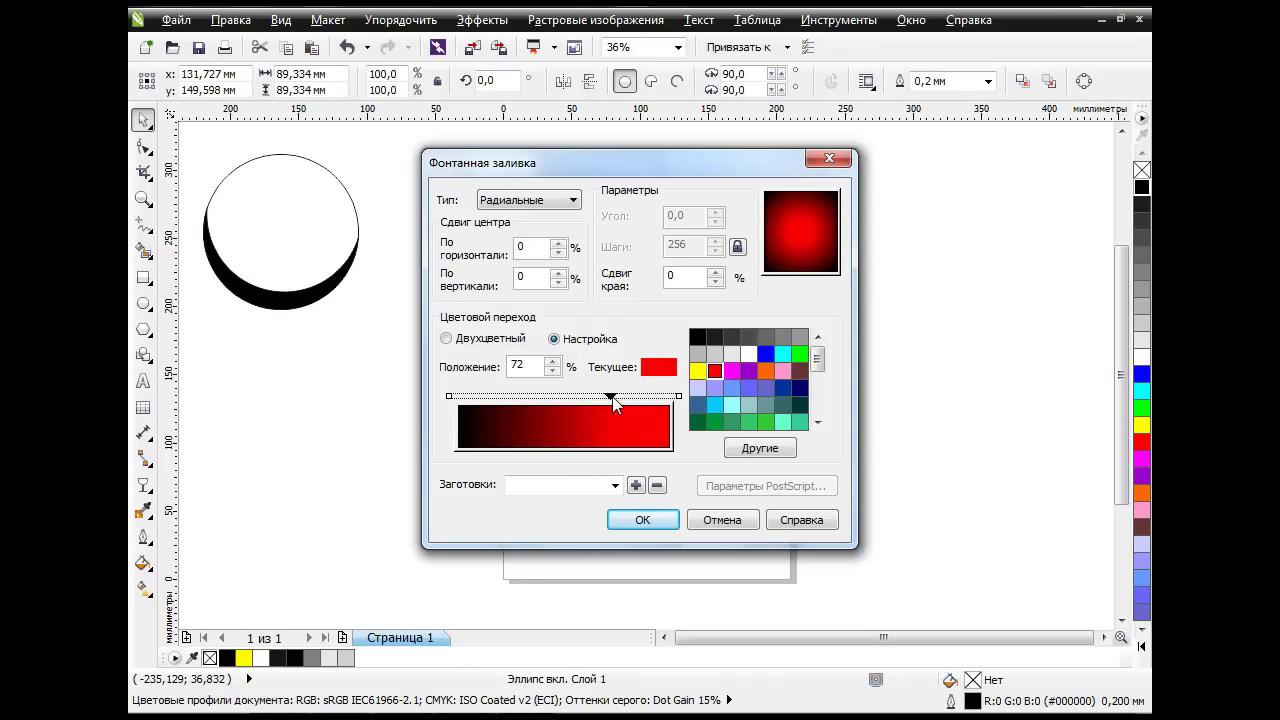
{"action": "left_click_drag", "start_coordinate": [819, 368], "coordinate": [819, 392]}
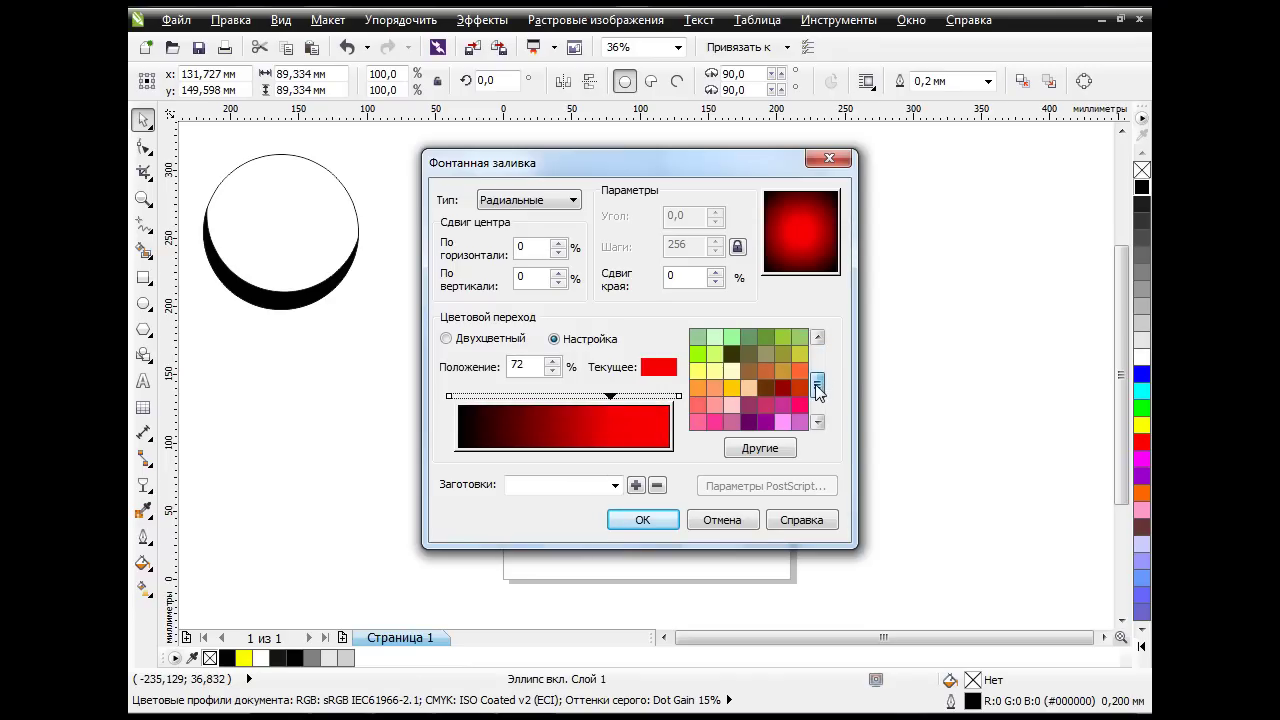
{"action": "left_click", "coordinate": [783, 388]}
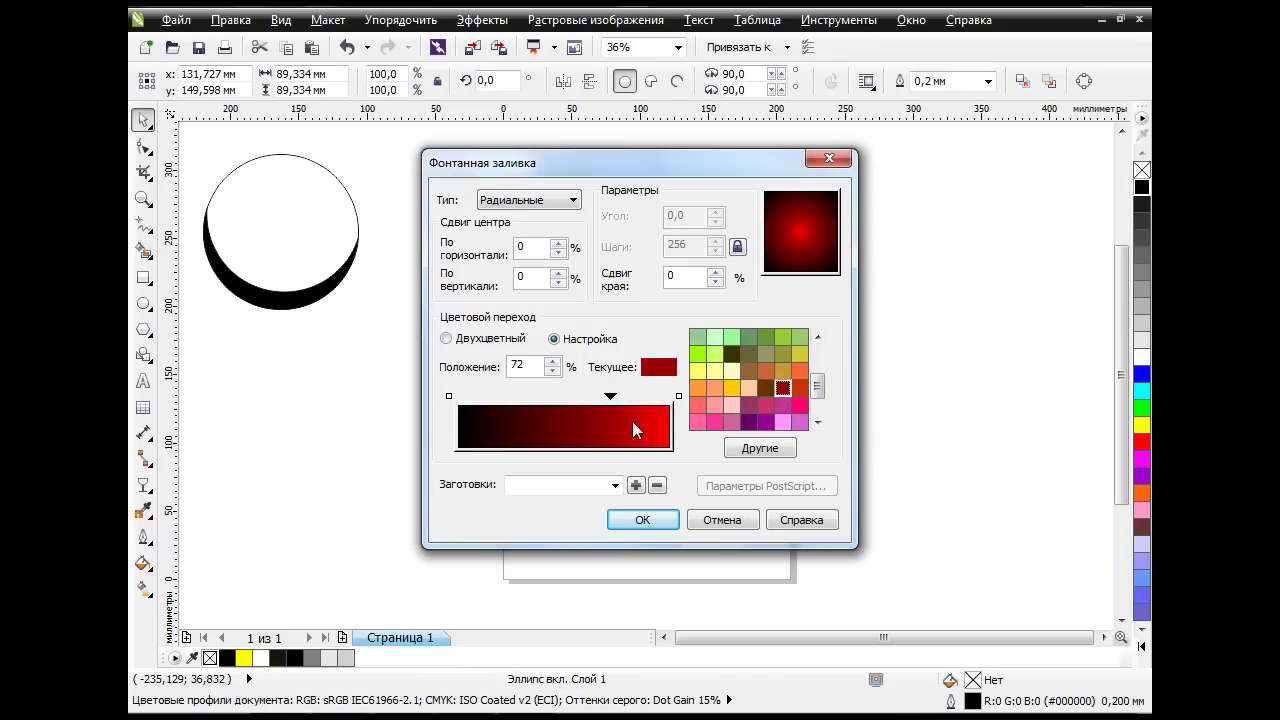
Change the gradient's centre to orange-red and shift the intermediate dark red marker to 66%.
{"action": "left_click", "coordinate": [678, 396]}
{"action": "left_click", "coordinate": [798, 391]}
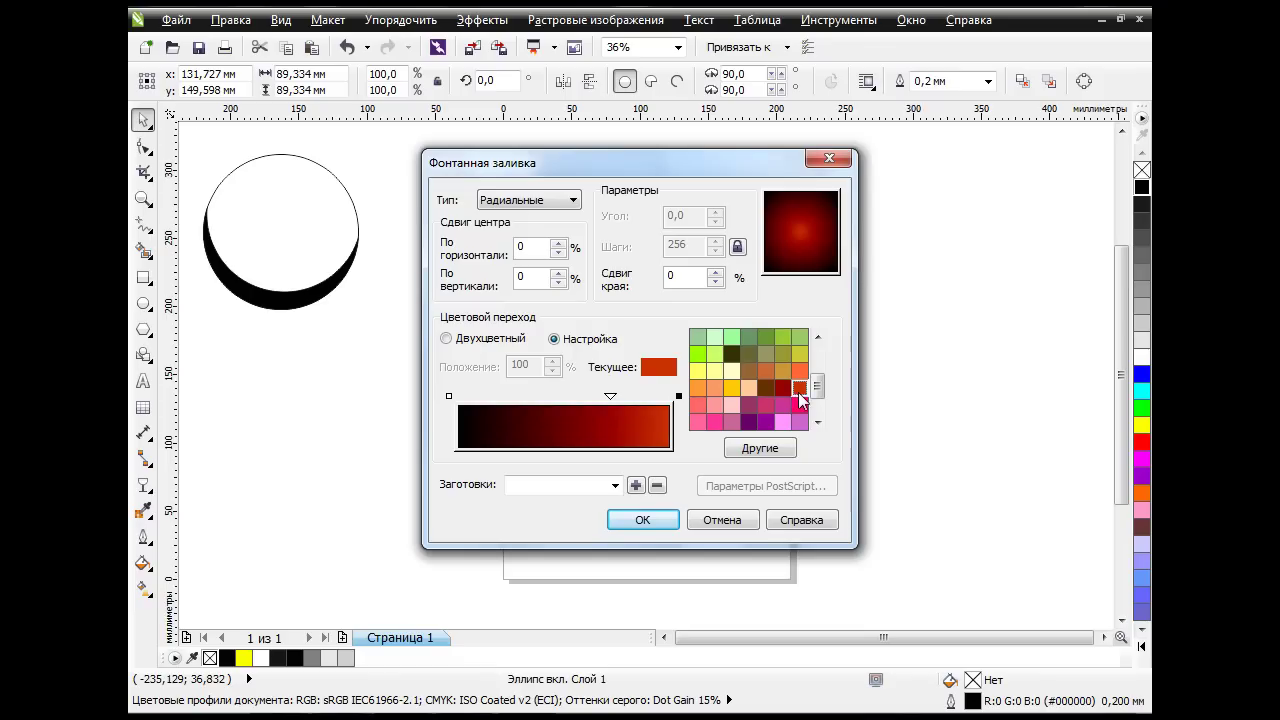
{"action": "left_click_drag", "start_coordinate": [609, 398], "coordinate": [600, 400]}
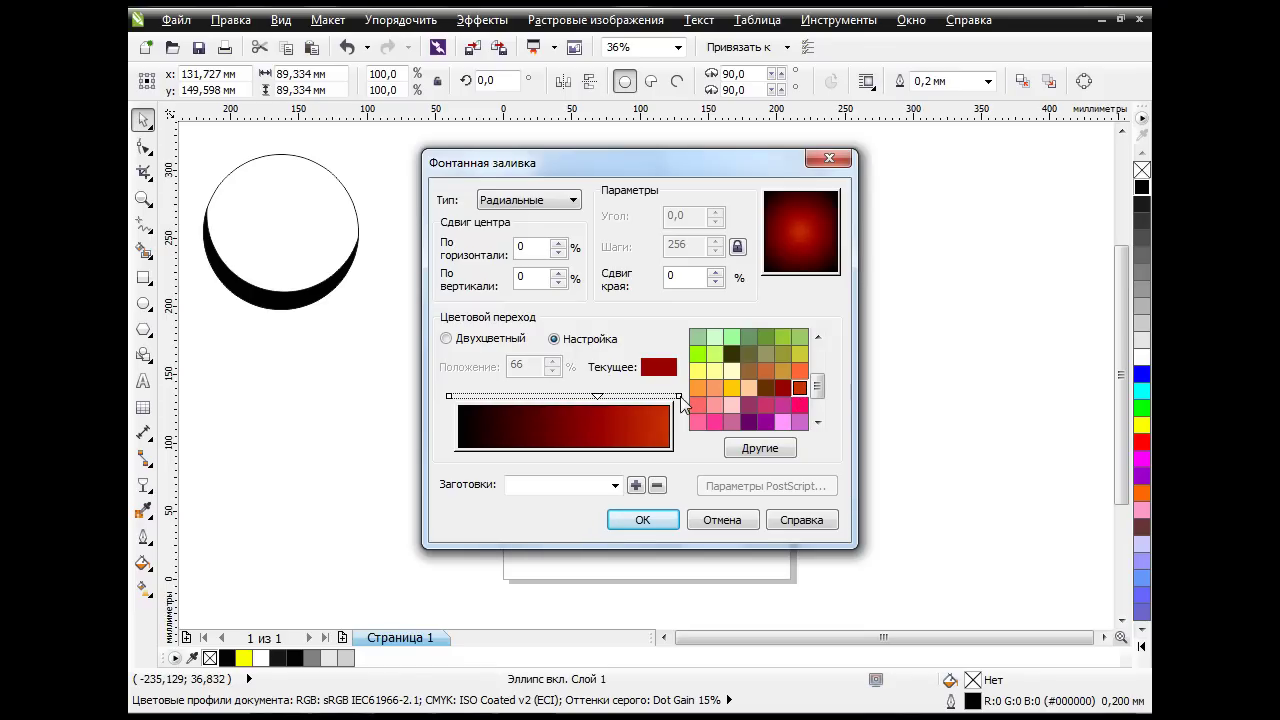
Replace the gradient's centre colour with a custom dark maroon shade of red and apply the fill to the iris.
{"action": "left_click", "coordinate": [678, 396]}
{"action": "left_click", "coordinate": [817, 340]}
{"action": "left_click", "coordinate": [717, 370]}
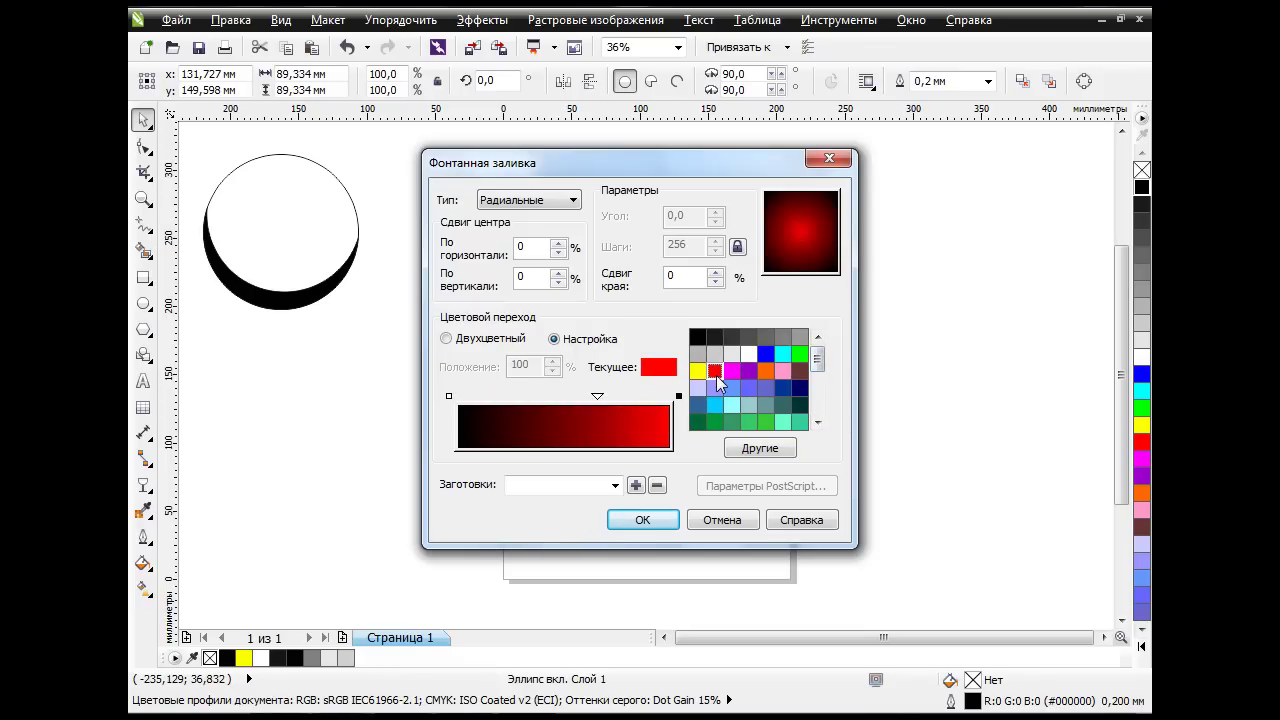
{"action": "left_click", "coordinate": [759, 448]}
{"action": "left_click", "coordinate": [458, 202]}
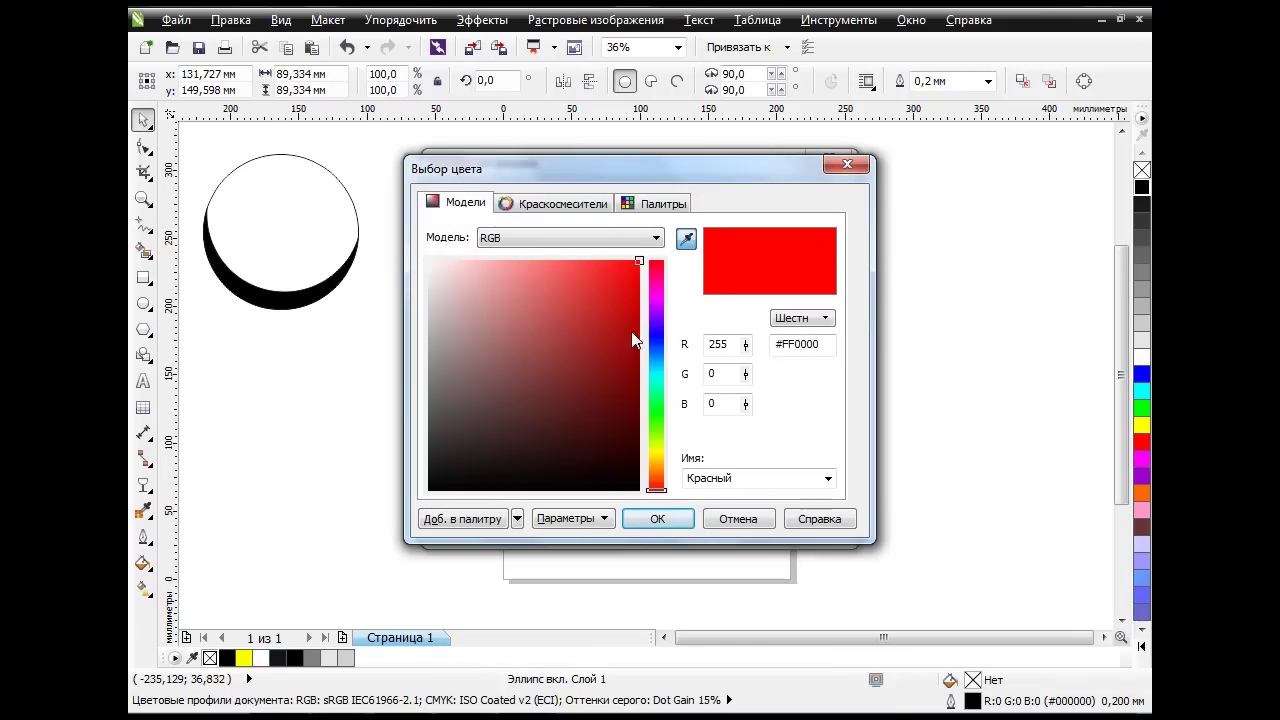
{"action": "left_click", "coordinate": [628, 395]}
{"action": "left_click", "coordinate": [657, 519]}
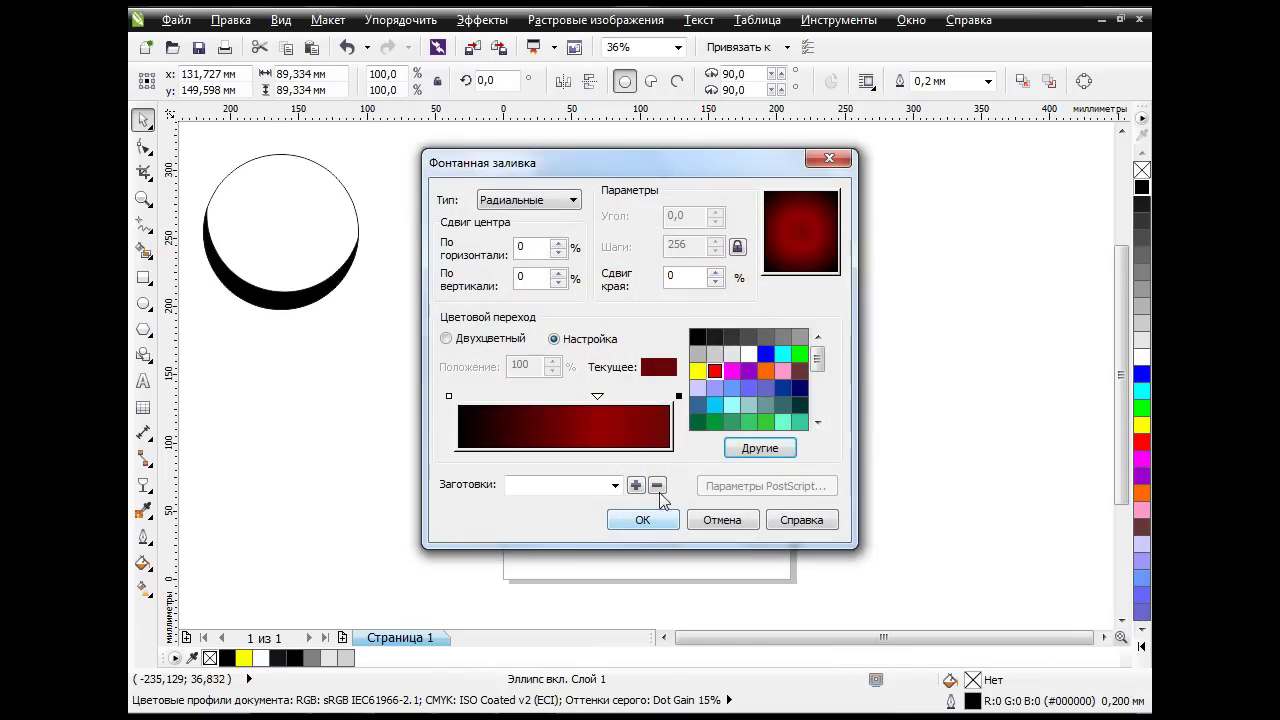
{"action": "double_click", "coordinate": [597, 397]}
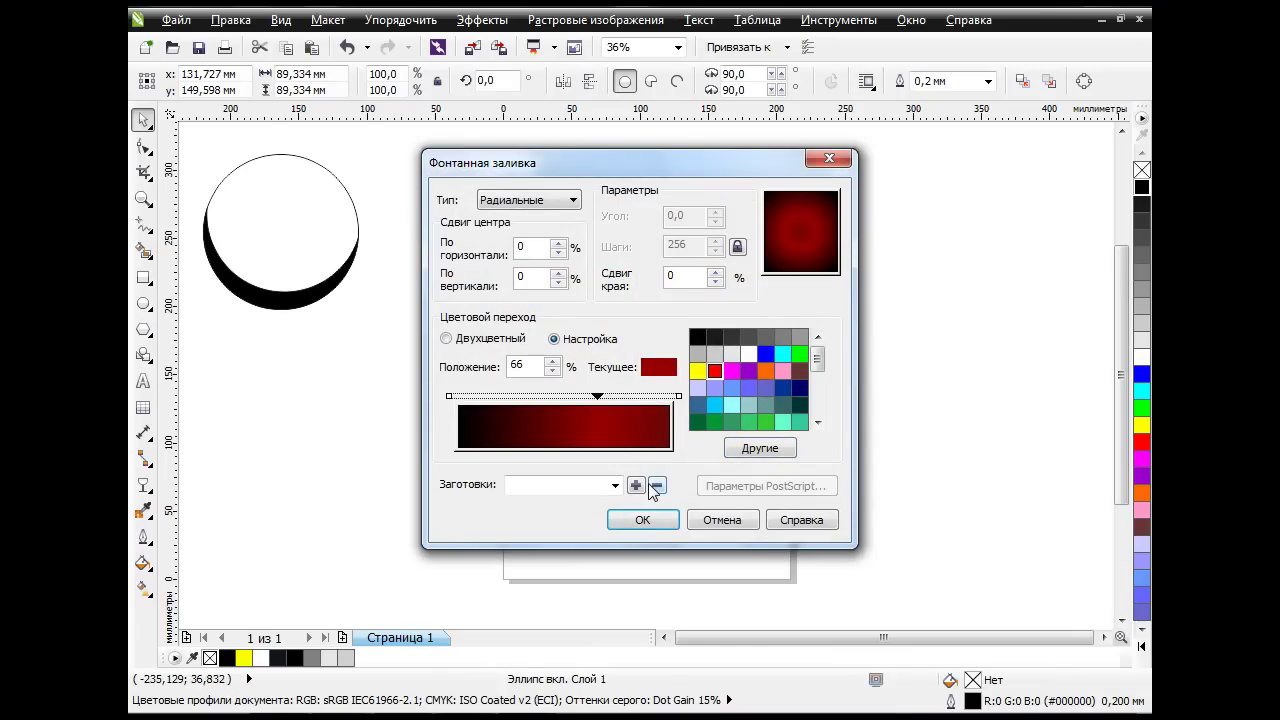
{"action": "left_click", "coordinate": [645, 520]}
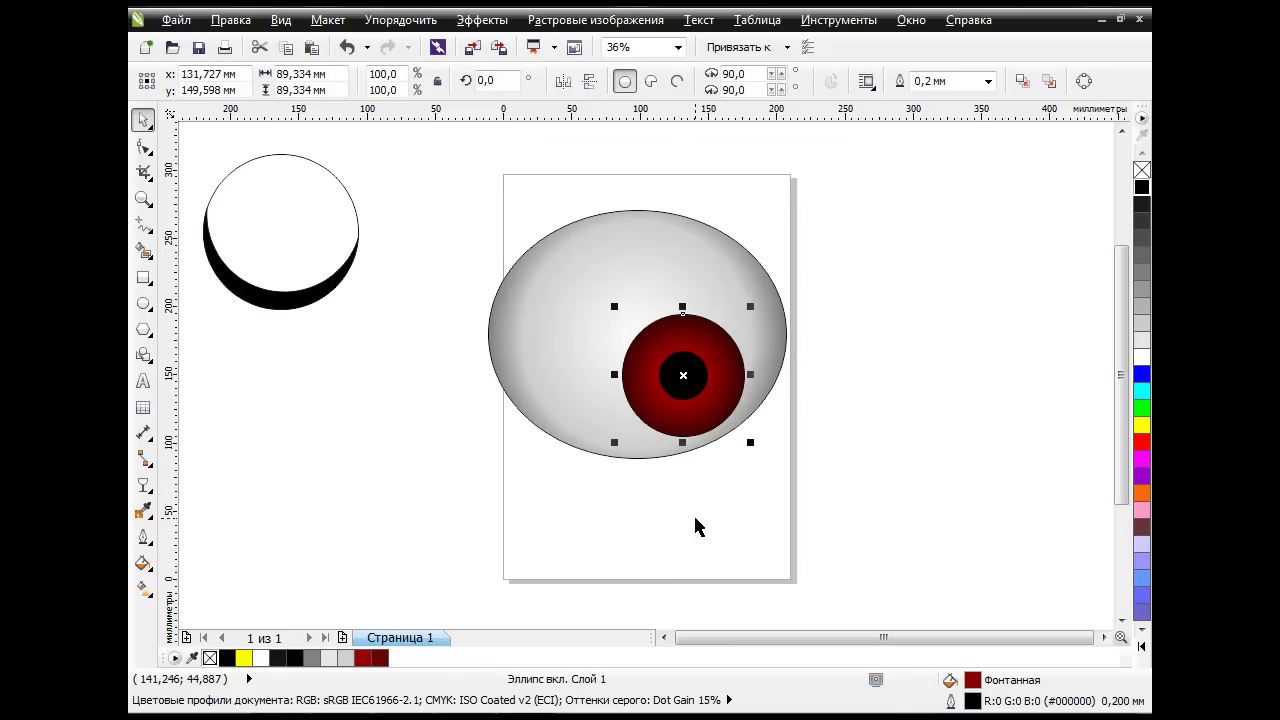
Move the iris gradient's intermediate dark red node further outward toward the rim with the Interactive Fill tool.
{"action": "left_click", "coordinate": [143, 588]}
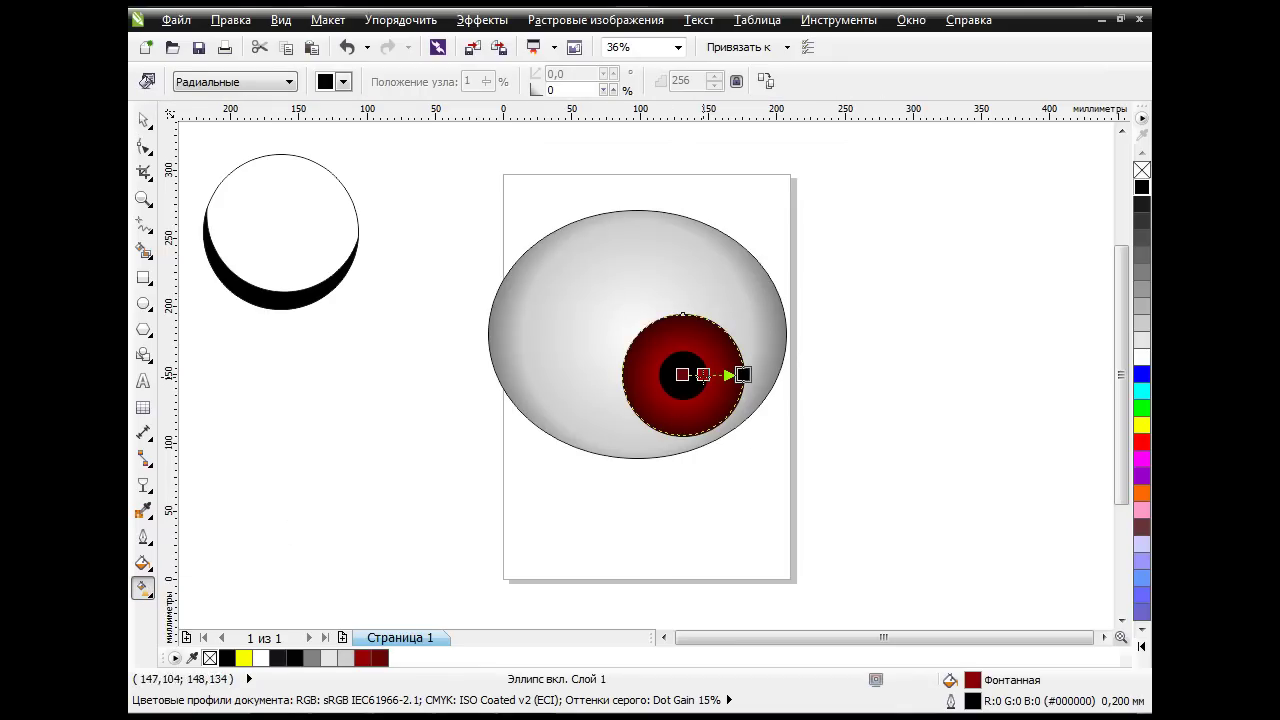
{"action": "double_click", "coordinate": [715, 374]}
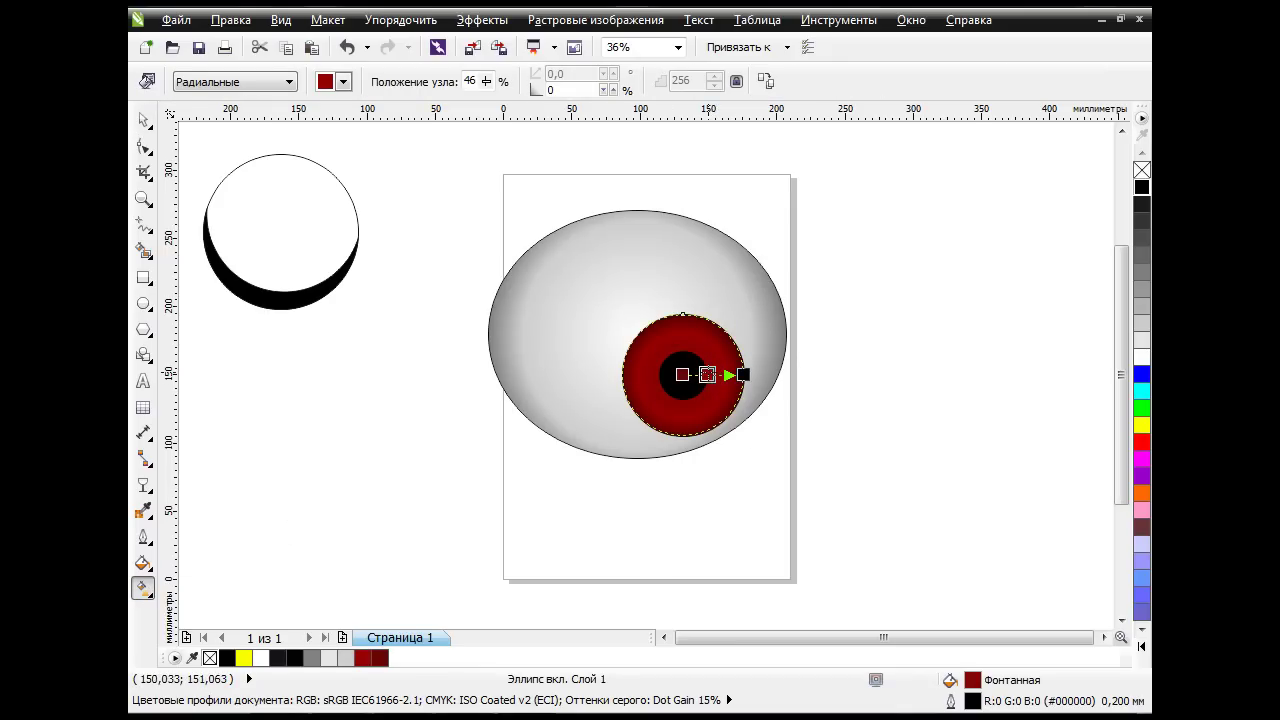
{"action": "left_click_drag", "start_coordinate": [714, 375], "coordinate": [716, 375]}
{"action": "left_click", "coordinate": [144, 121]}
{"action": "left_click", "coordinate": [630, 512]}
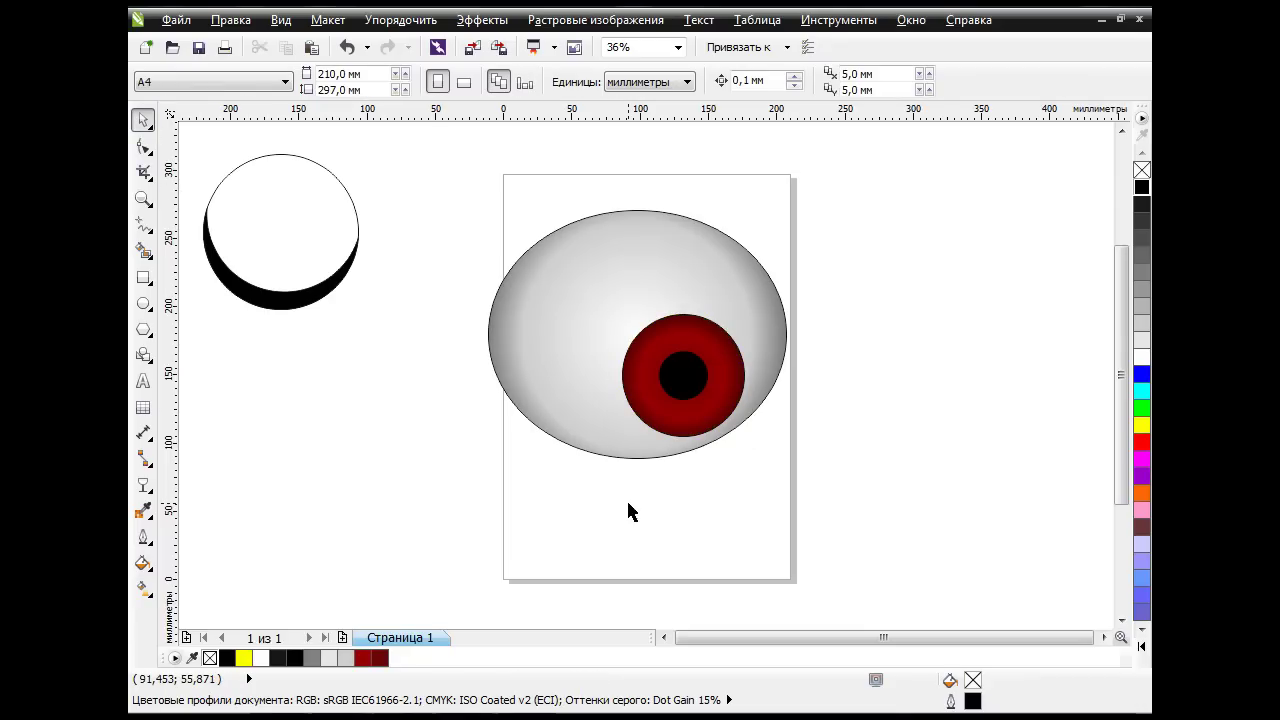
Draw a highlight ellipse about 38 × 37 mm over the upper-left of the iris and pupil and fill it white.
{"action": "left_click", "coordinate": [143, 303]}
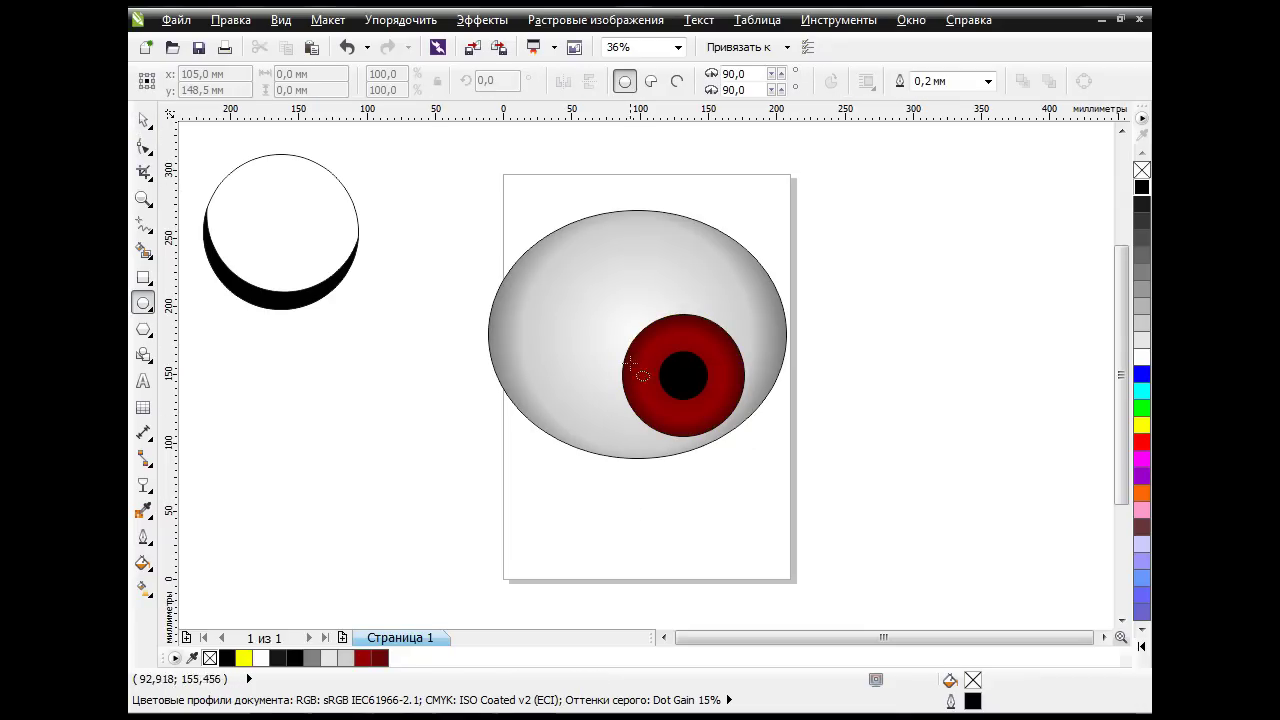
{"action": "left_click_drag", "start_coordinate": [632, 333], "coordinate": [690, 380]}
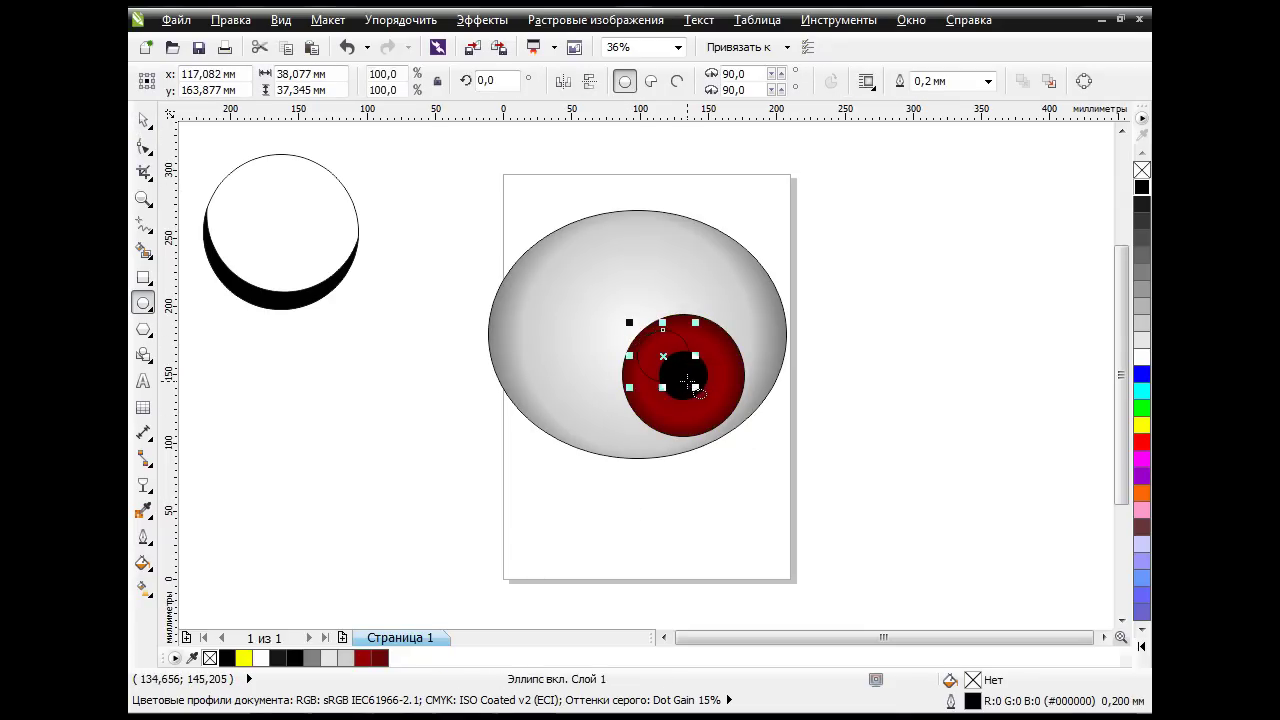
{"action": "left_click", "coordinate": [1141, 357]}
Give the white highlight a uniform transparency of 50.
{"action": "left_click", "coordinate": [144, 486]}
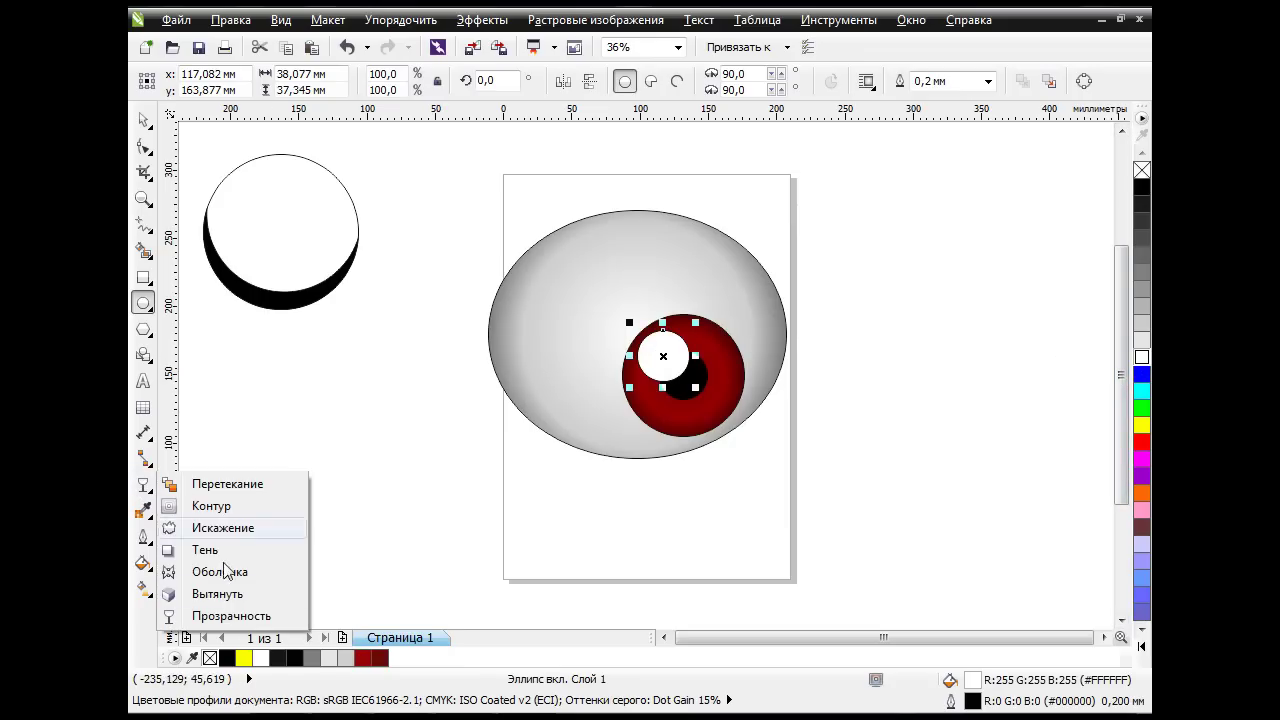
{"action": "left_click", "coordinate": [230, 616]}
{"action": "left_click", "coordinate": [266, 82]}
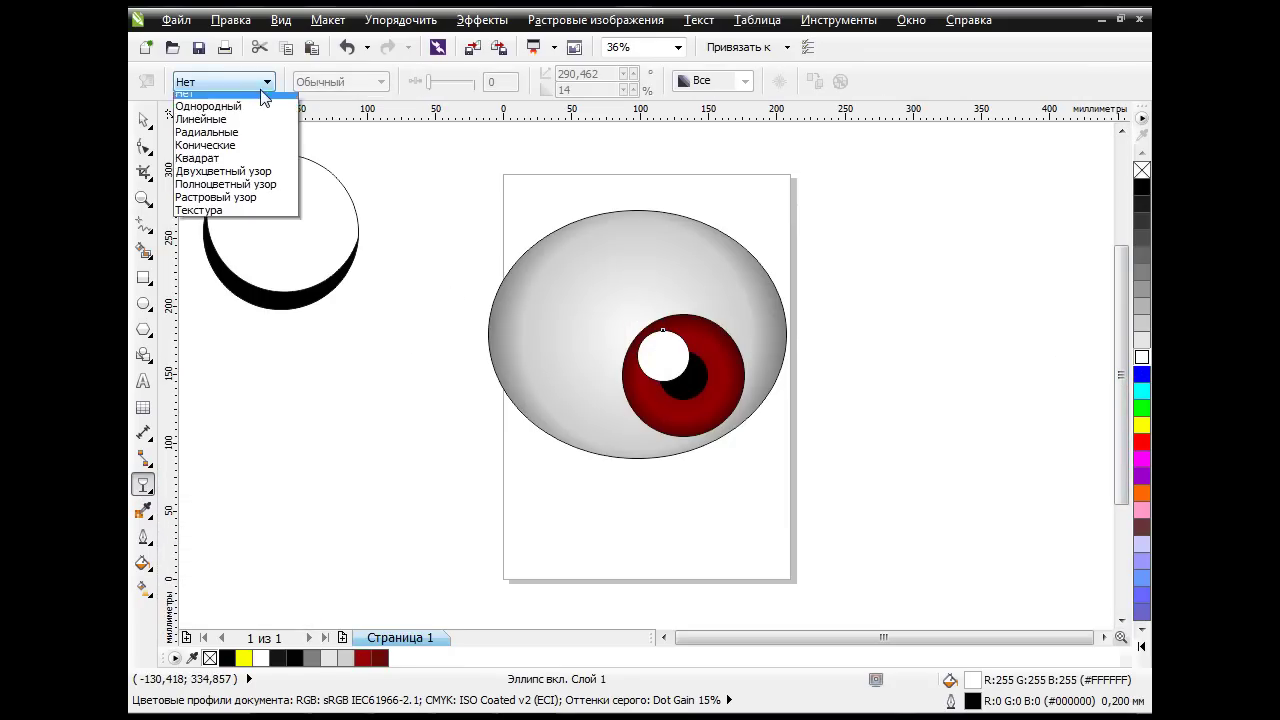
{"action": "left_click", "coordinate": [256, 108]}
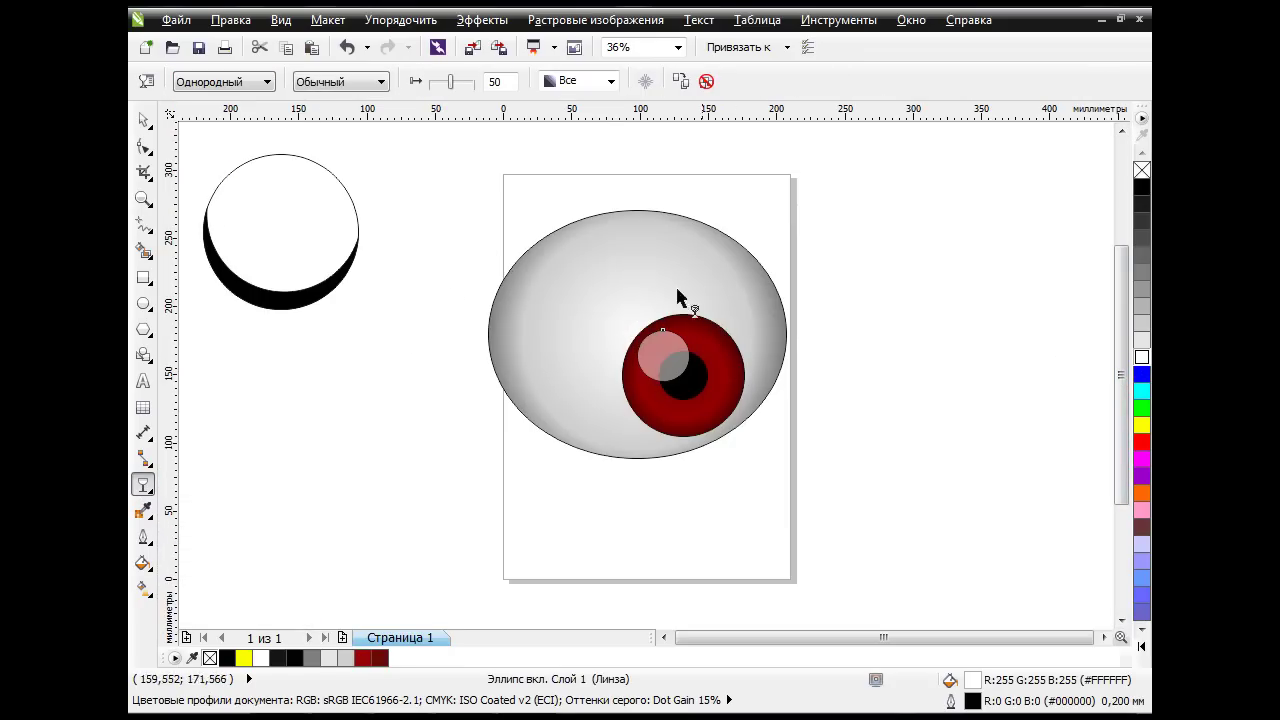
{"action": "left_click", "coordinate": [141, 124]}
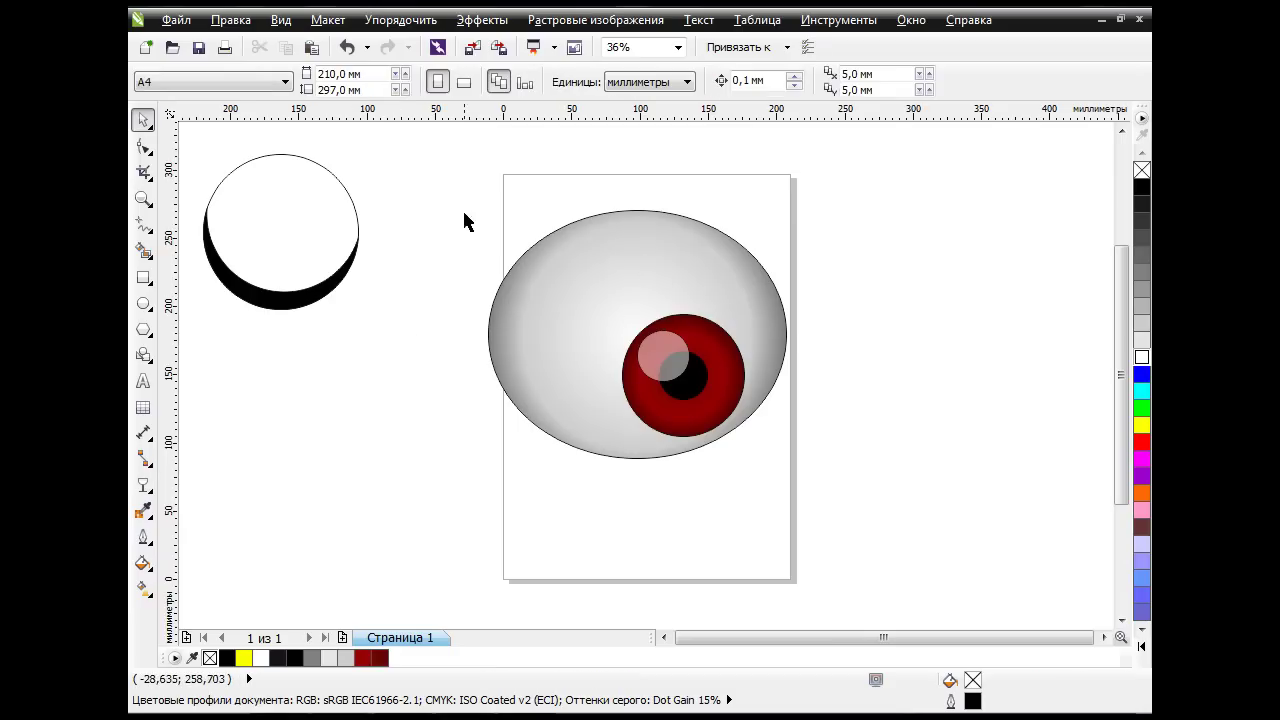
Group all four eye objects and scale the group down to 48%, about 104.7 × 87.1 mm.
{"action": "left_click_drag", "start_coordinate": [466, 214], "coordinate": [948, 540]}
{"action": "left_click", "coordinate": [659, 80]}
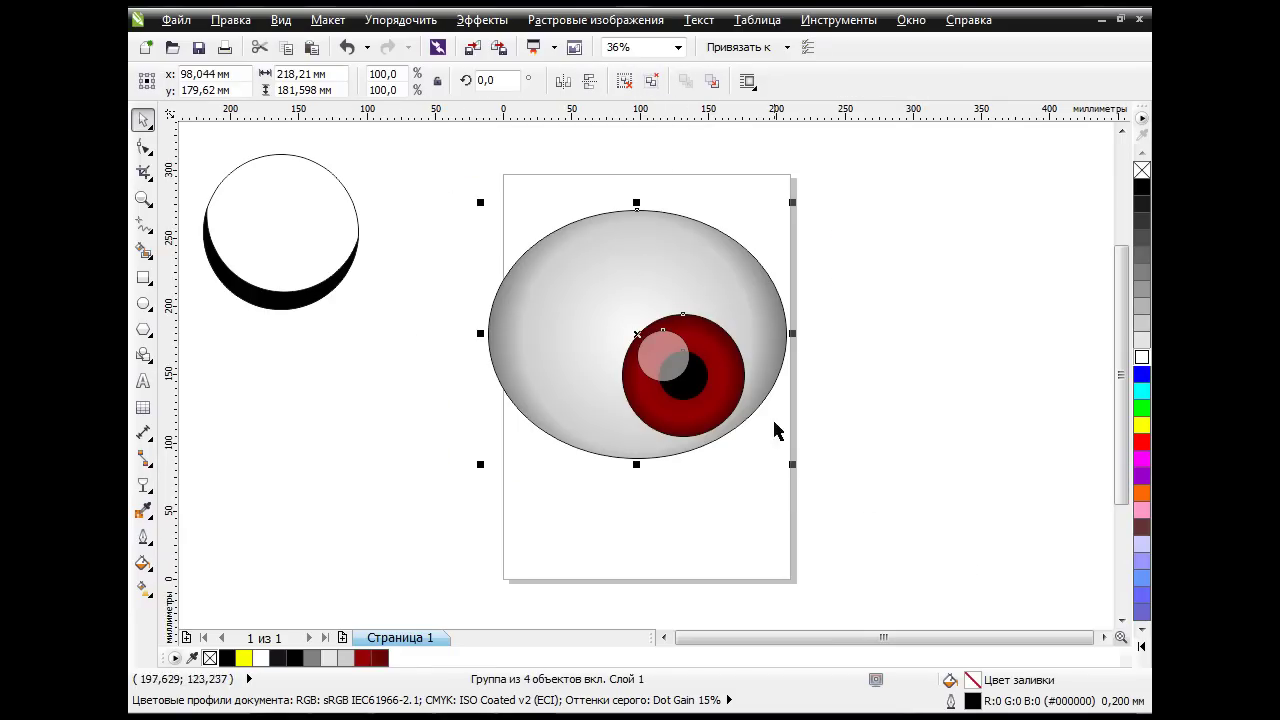
{"action": "left_click_drag", "start_coordinate": [790, 463], "coordinate": [637, 335]}
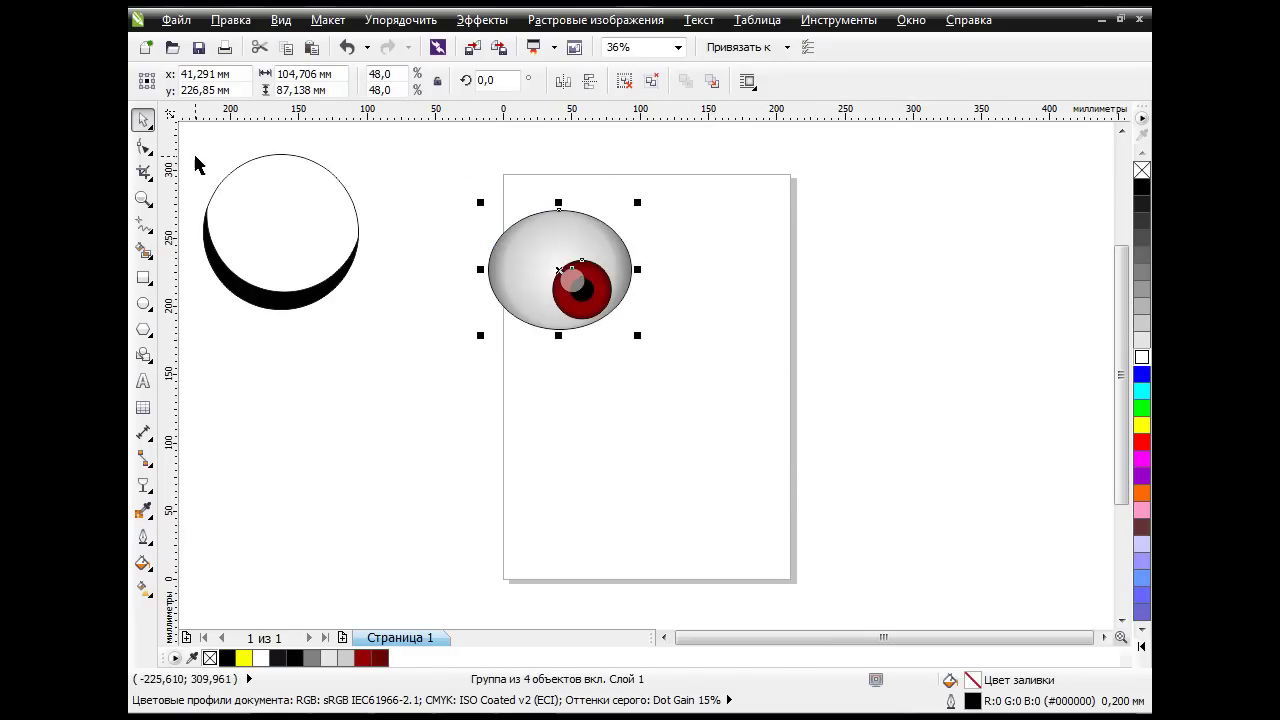
{"action": "left_click", "coordinate": [256, 205]}
{"action": "left_click_drag", "start_coordinate": [364, 314], "coordinate": [570, 521]}
{"action": "left_click", "coordinate": [346, 47]}
Select the circle together with its black crescent, enlarge both to roughly twice their size, and place them over the page.
{"action": "left_click_drag", "start_coordinate": [186, 127], "coordinate": [540, 490]}
{"action": "left_click_drag", "start_coordinate": [369, 322], "coordinate": [612, 381]}
Move the eye group into the upper half of the large circle and scale it down to about 22%.
{"action": "left_click", "coordinate": [548, 254]}
{"action": "left_click_drag", "start_coordinate": [568, 256], "coordinate": [632, 308]}
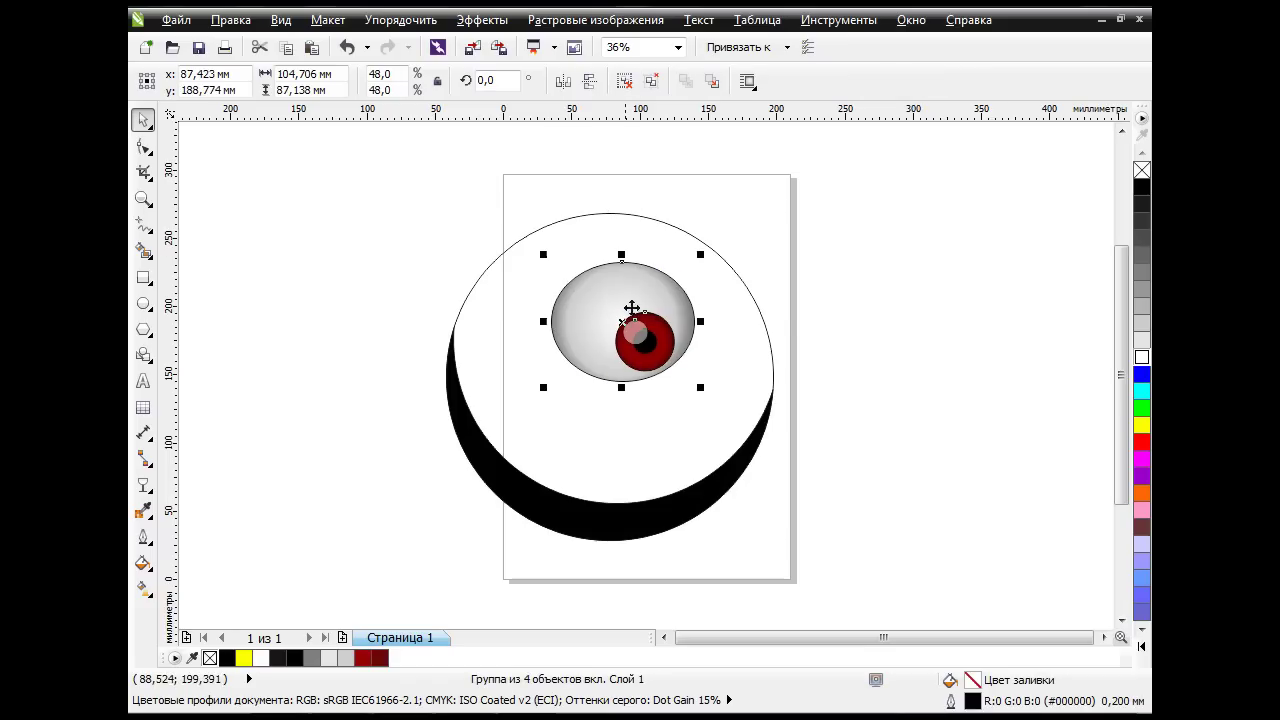
{"action": "left_click_drag", "start_coordinate": [697, 389], "coordinate": [613, 315]}
{"action": "left_click", "coordinate": [841, 391]}
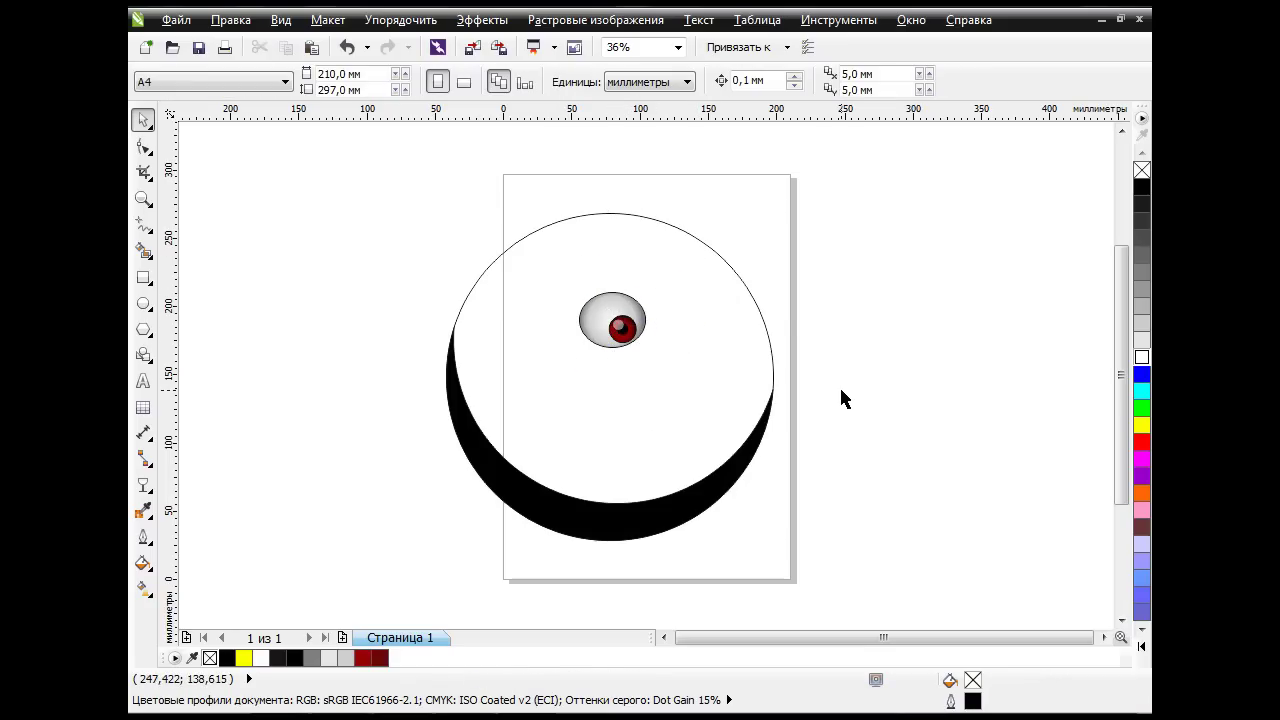
Place a copy of the eye up and to the left of the original and rotate the copy to about 317.4°.
{"action": "left_click_drag", "start_coordinate": [621, 330], "coordinate": [610, 291]}
{"action": "left_click", "coordinate": [838, 355]}
{"action": "left_click", "coordinate": [646, 322]}
{"action": "left_click", "coordinate": [595, 314]}
{"action": "left_click", "coordinate": [570, 283]}
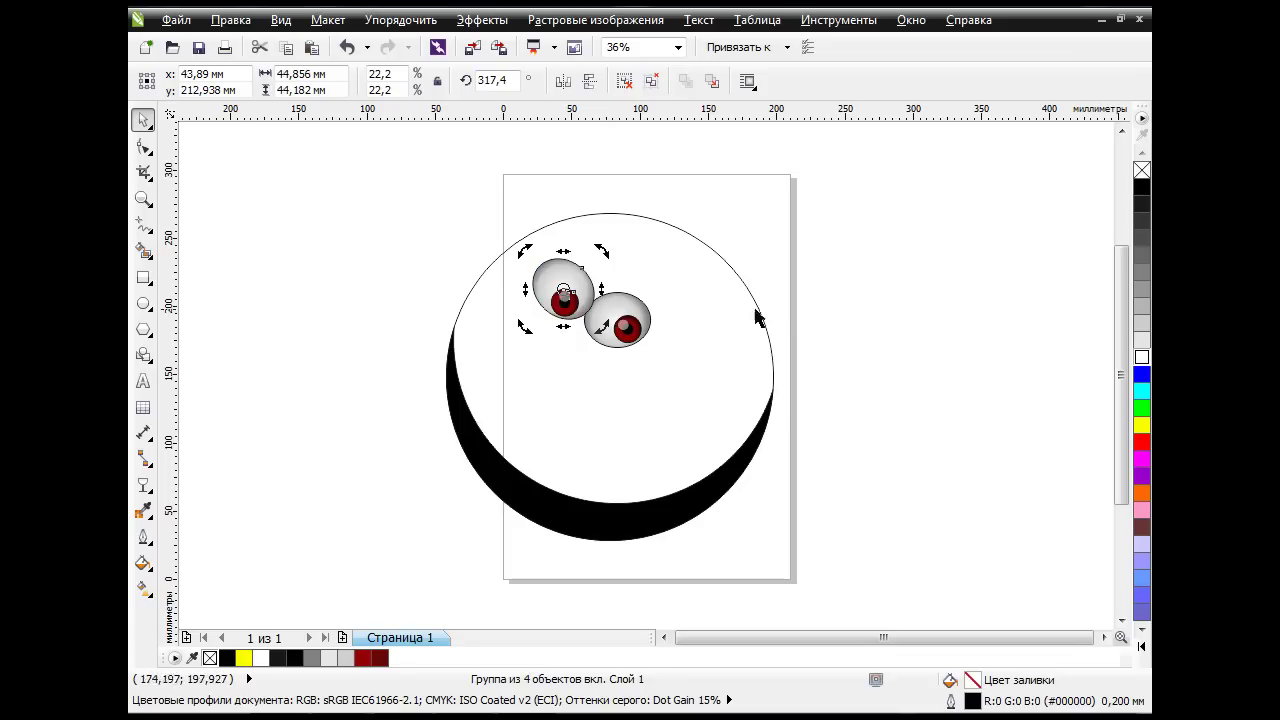
Shift the upper-left eye slightly outward and rotate the lower-right eye slightly clockwise.
{"action": "left_click", "coordinate": [576, 280]}
{"action": "left_click", "coordinate": [624, 325]}
{"action": "left_click", "coordinate": [620, 322]}
{"action": "left_click_drag", "start_coordinate": [656, 284], "coordinate": [666, 295]}
{"action": "left_click", "coordinate": [848, 372]}
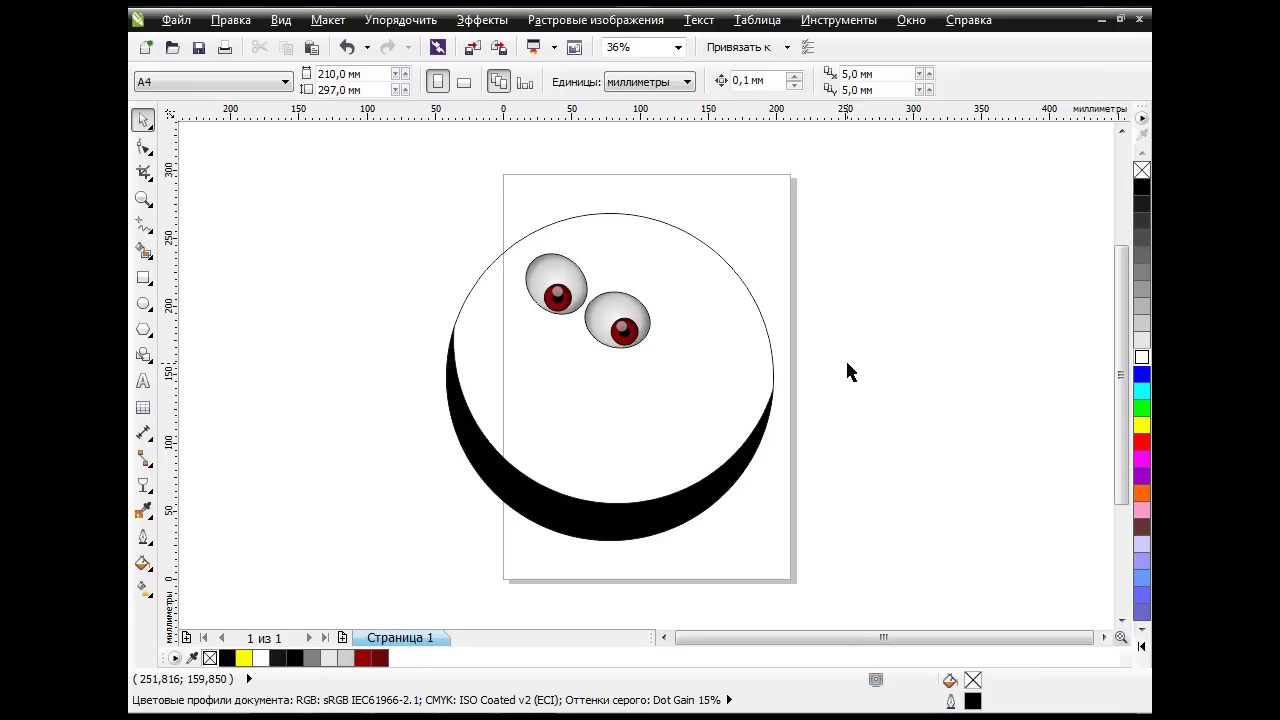
Draw a rectangle about 96 × 33 mm beside the large circle, convert it to curves and make all its edges curved segments.
{"action": "left_click", "coordinate": [143, 279]}
{"action": "left_click_drag", "start_coordinate": [771, 267], "coordinate": [902, 311]}
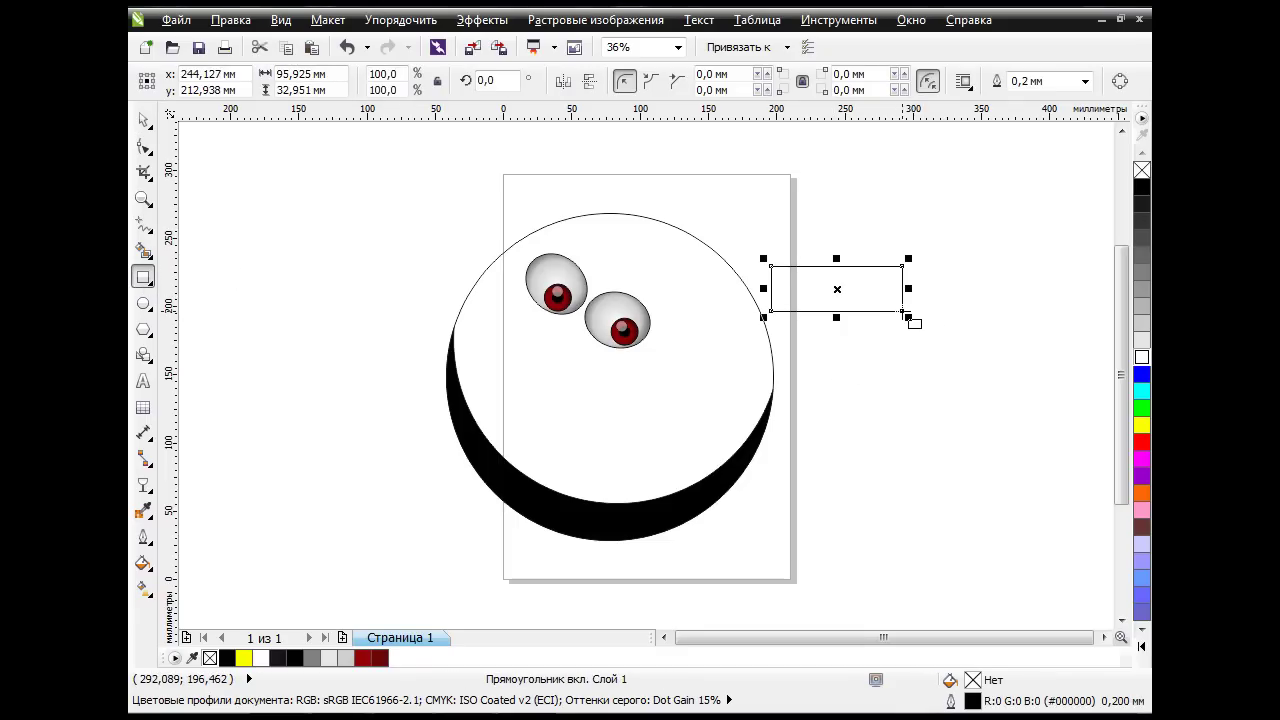
{"action": "key", "text": "ctrl+q"}
{"action": "left_click", "coordinate": [152, 147]}
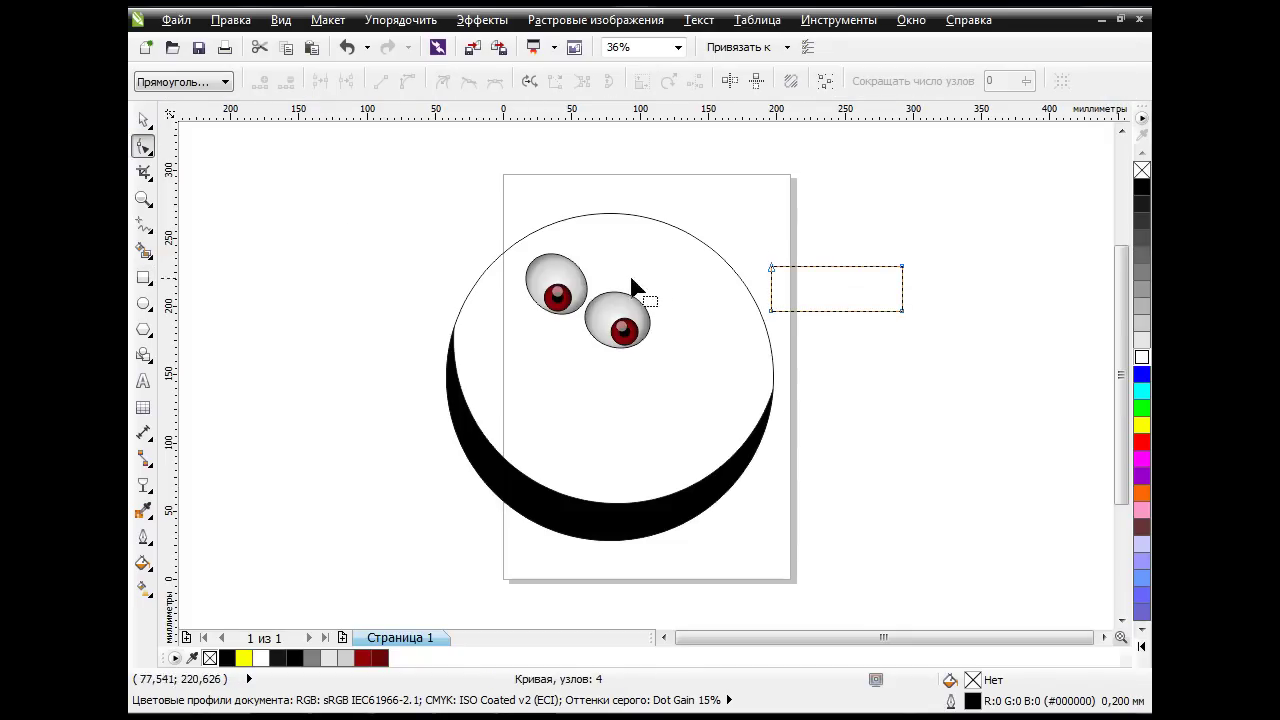
{"action": "left_click_drag", "start_coordinate": [731, 218], "coordinate": [963, 363]}
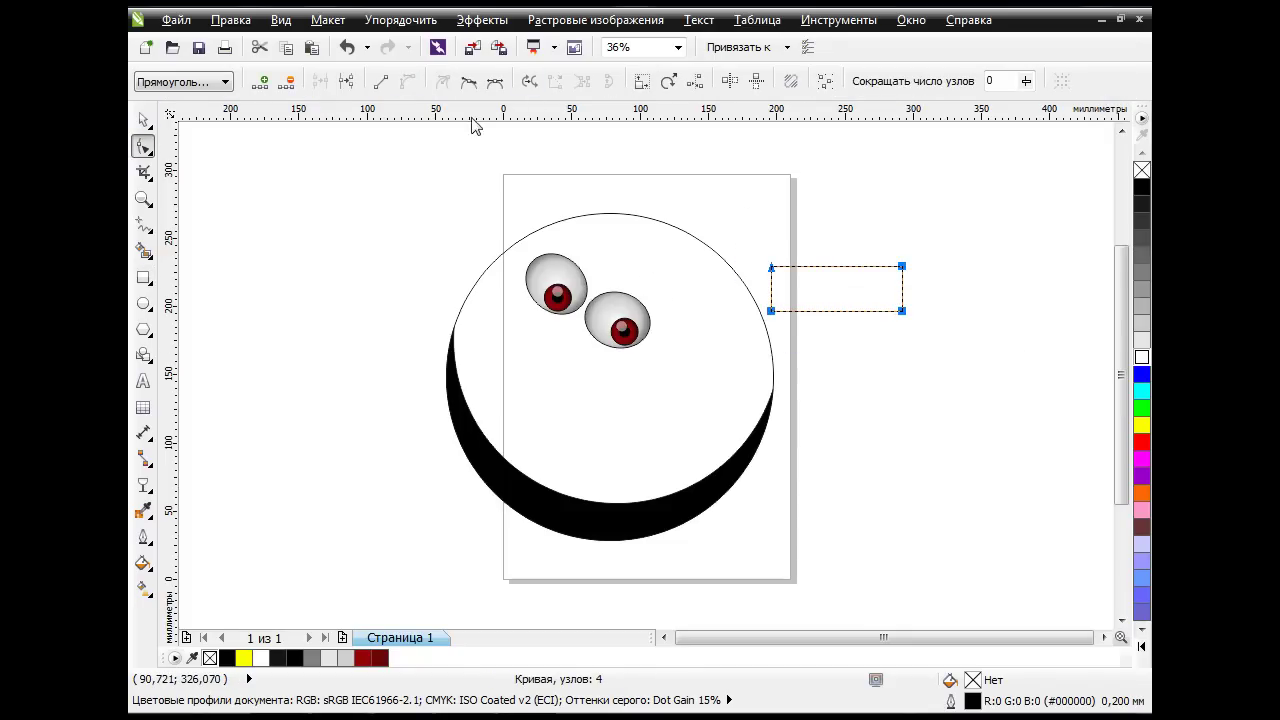
Smooth the rectangle's two right corner nodes and bend its lower edge upward.
{"action": "left_click", "coordinate": [900, 266]}
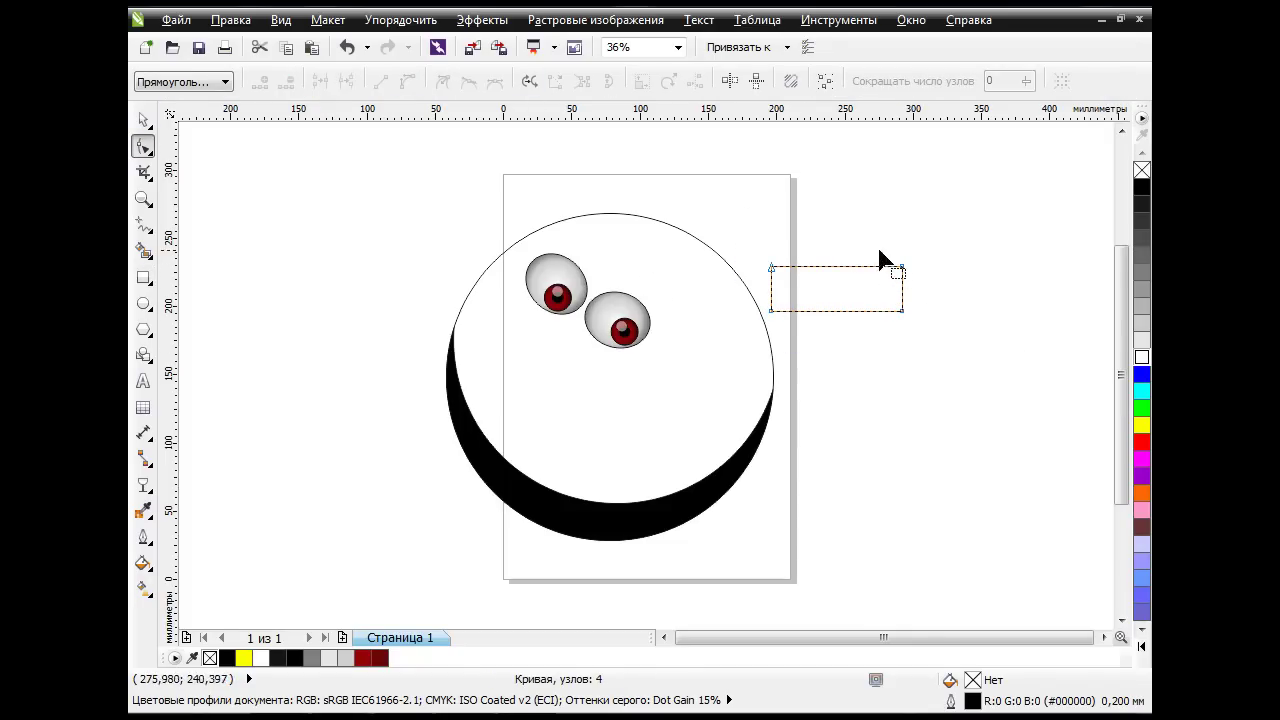
{"action": "left_click", "coordinate": [468, 81]}
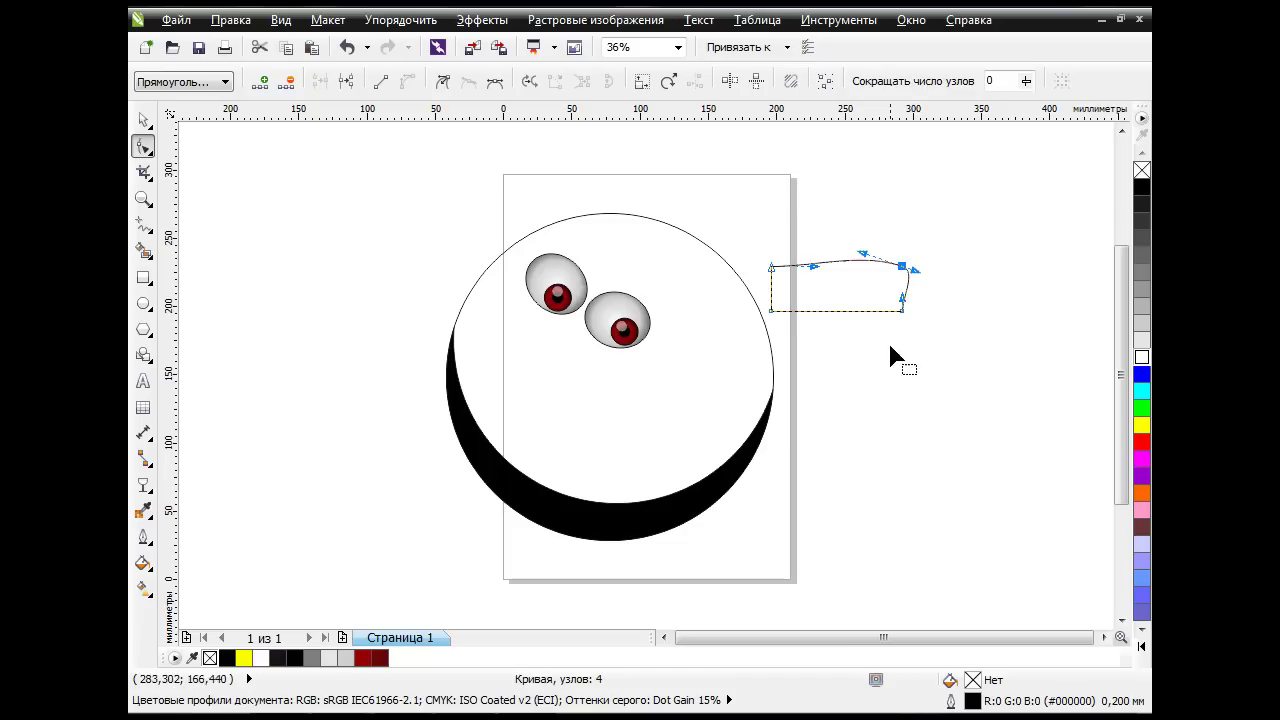
{"action": "left_click", "coordinate": [902, 312]}
{"action": "left_click", "coordinate": [468, 81]}
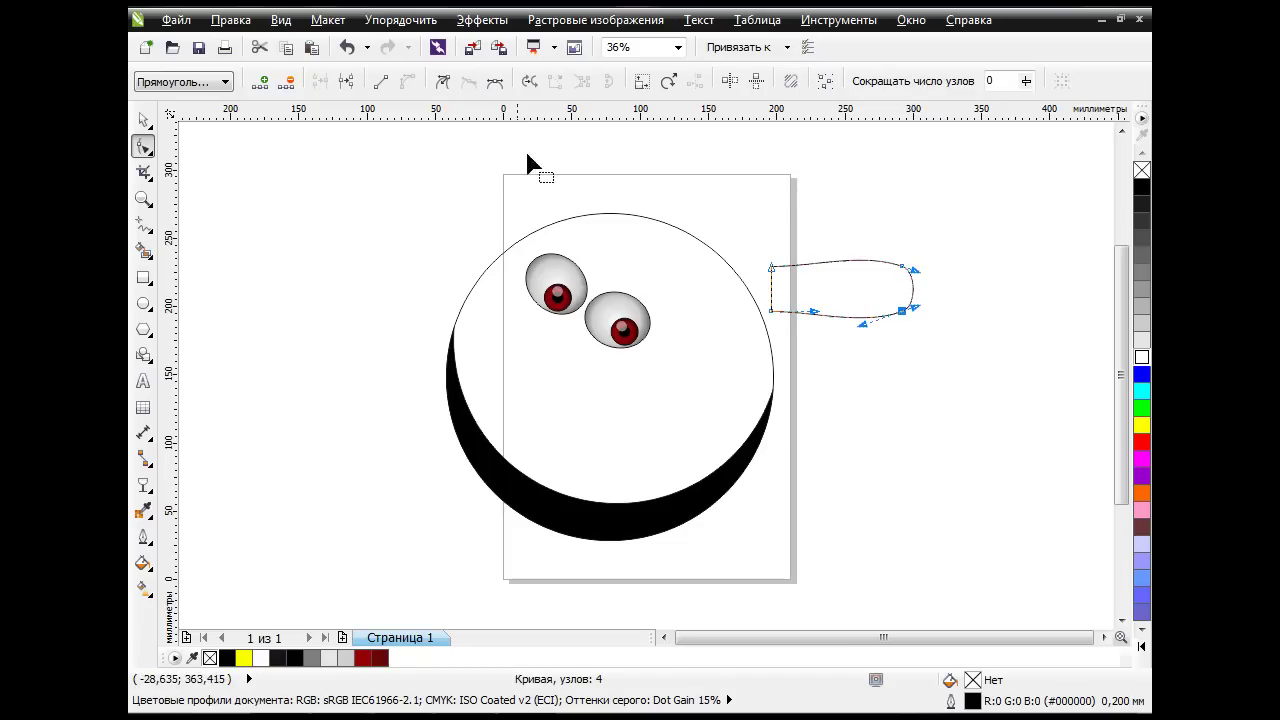
{"action": "left_click_drag", "start_coordinate": [876, 323], "coordinate": [815, 298]}
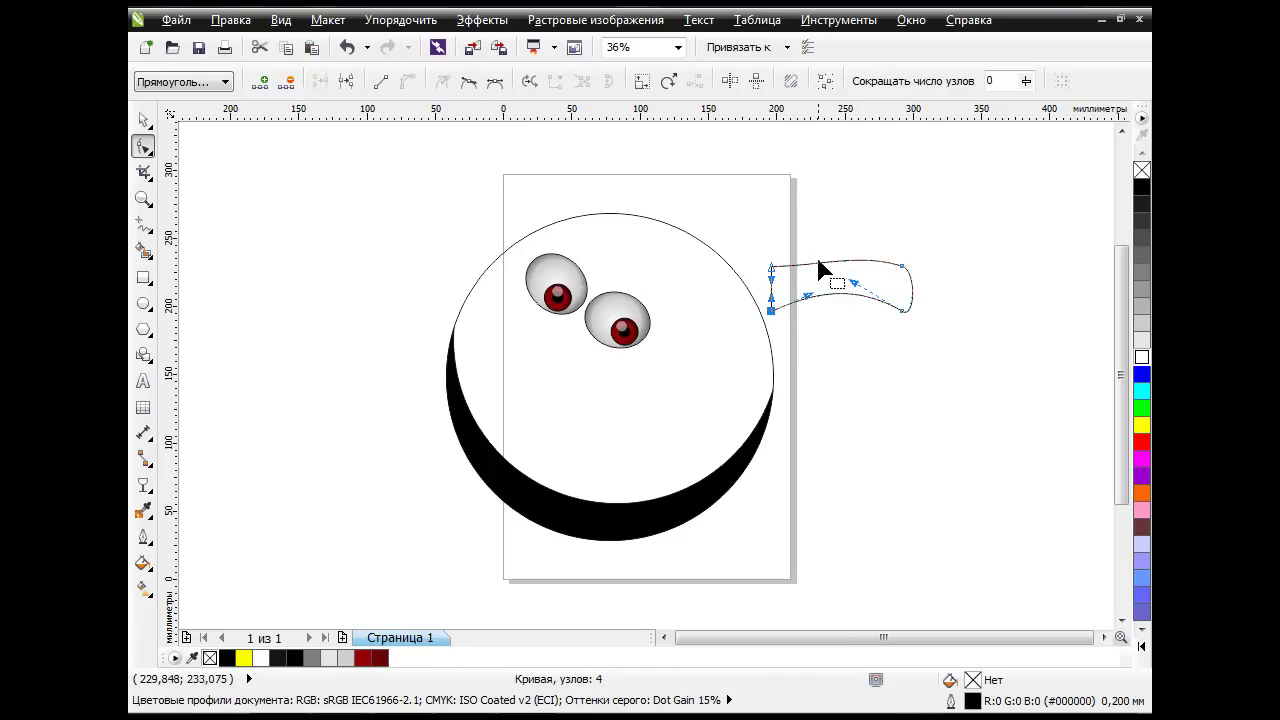
Smooth the shape's two left corner nodes and adjust its lower edge and outer end into an arched eyebrow.
{"action": "left_click", "coordinate": [776, 282]}
{"action": "left_click", "coordinate": [468, 81]}
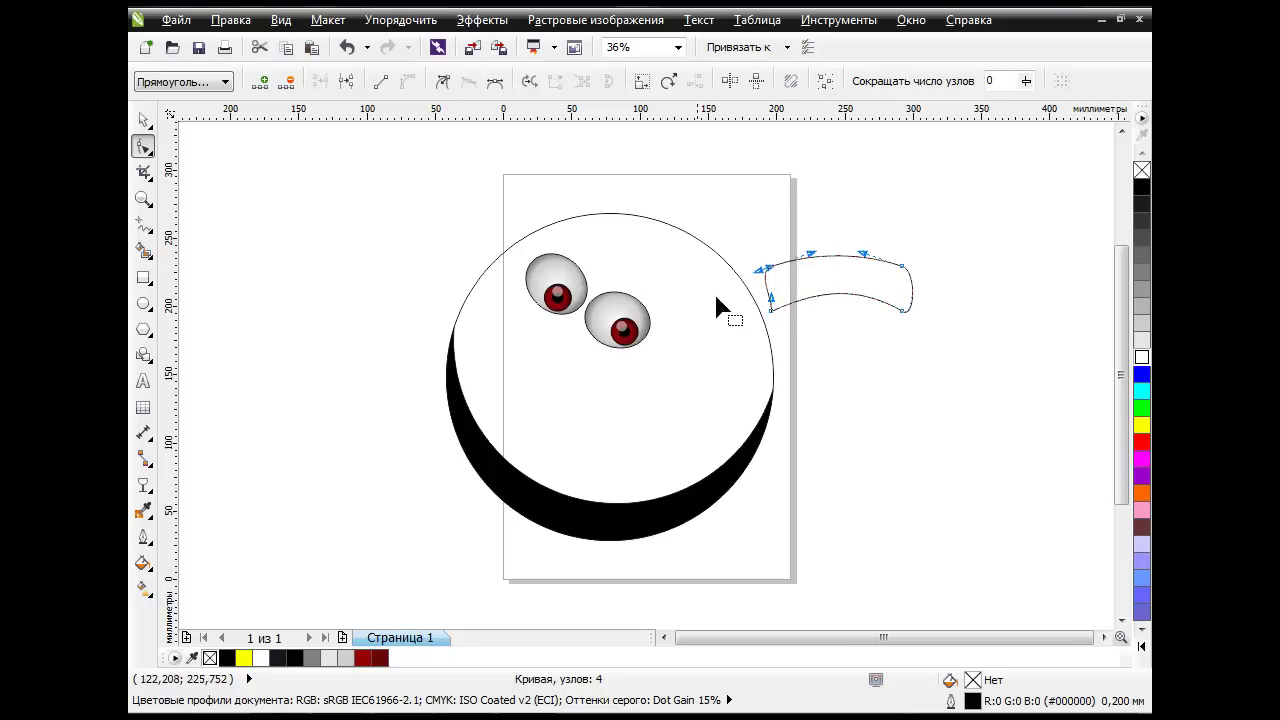
{"action": "left_click", "coordinate": [771, 310]}
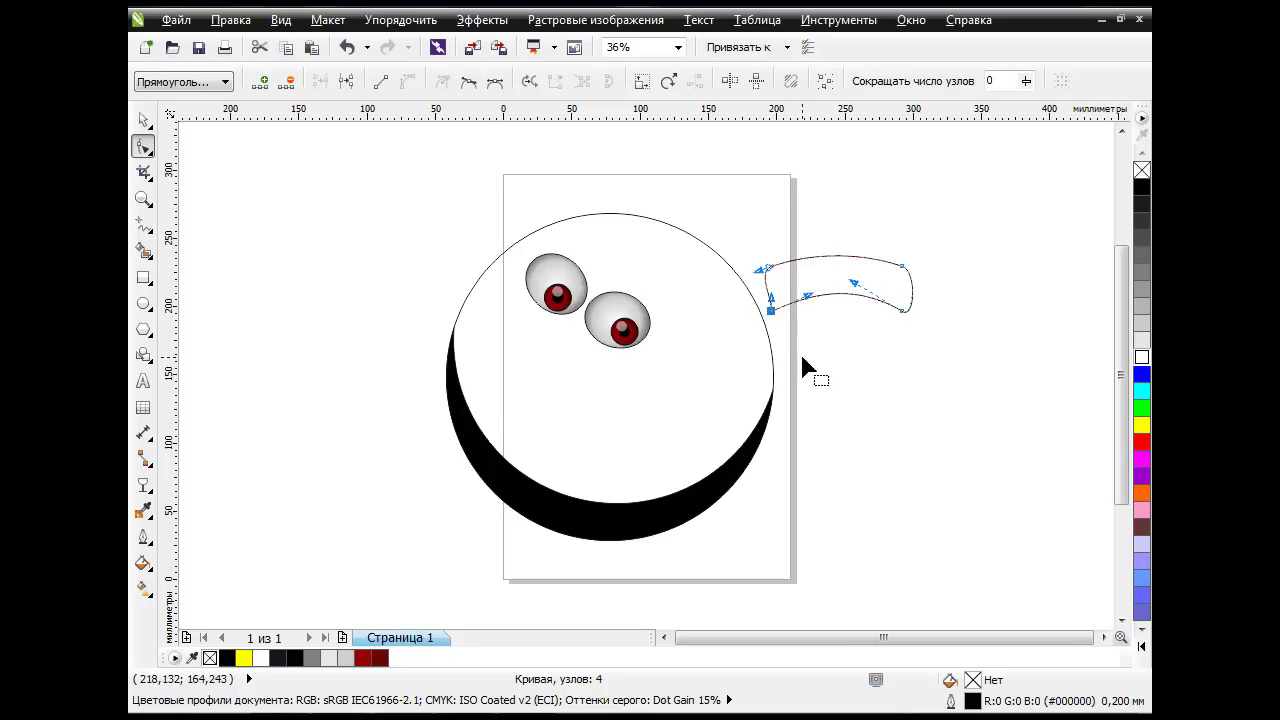
{"action": "left_click", "coordinate": [467, 81]}
{"action": "left_click_drag", "start_coordinate": [826, 310], "coordinate": [831, 291]}
{"action": "left_click", "coordinate": [905, 268]}
{"action": "left_click_drag", "start_coordinate": [936, 279], "coordinate": [941, 290]}
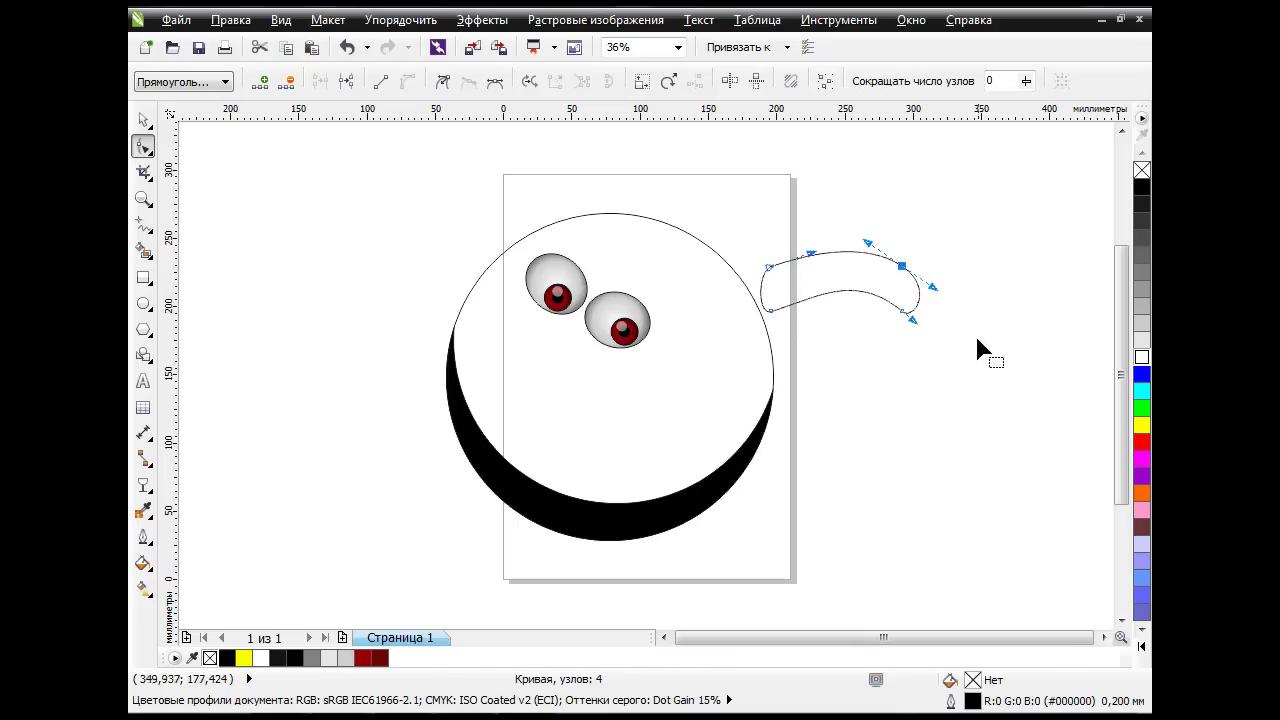
Move the eyebrow shape next to the lower-right eye and scale it to 56.5%.
{"action": "key", "text": "space"}
{"action": "key", "text": "Escape"}
{"action": "left_click_drag", "start_coordinate": [831, 289], "coordinate": [675, 286]}
{"action": "left_click", "coordinate": [670, 286]}
{"action": "left_click", "coordinate": [717, 271]}
{"action": "left_click_drag", "start_coordinate": [750, 248], "coordinate": [692, 270]}
{"action": "left_click", "coordinate": [677, 286]}
{"action": "left_click", "coordinate": [650, 284]}
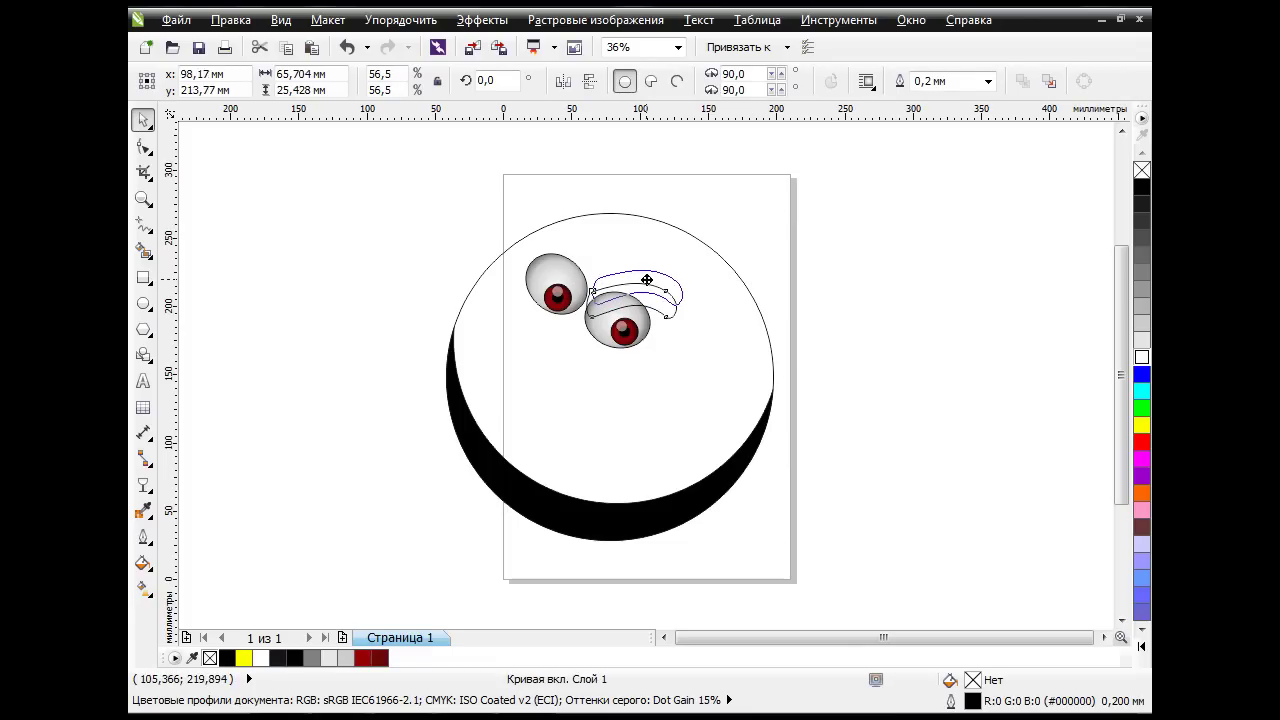
Place the eyebrow over the top of the lower-right eye and rotate it to 338.4°.
{"action": "left_click", "coordinate": [648, 280]}
{"action": "left_click_drag", "start_coordinate": [687, 268], "coordinate": [651, 299]}
{"action": "left_click", "coordinate": [837, 254]}
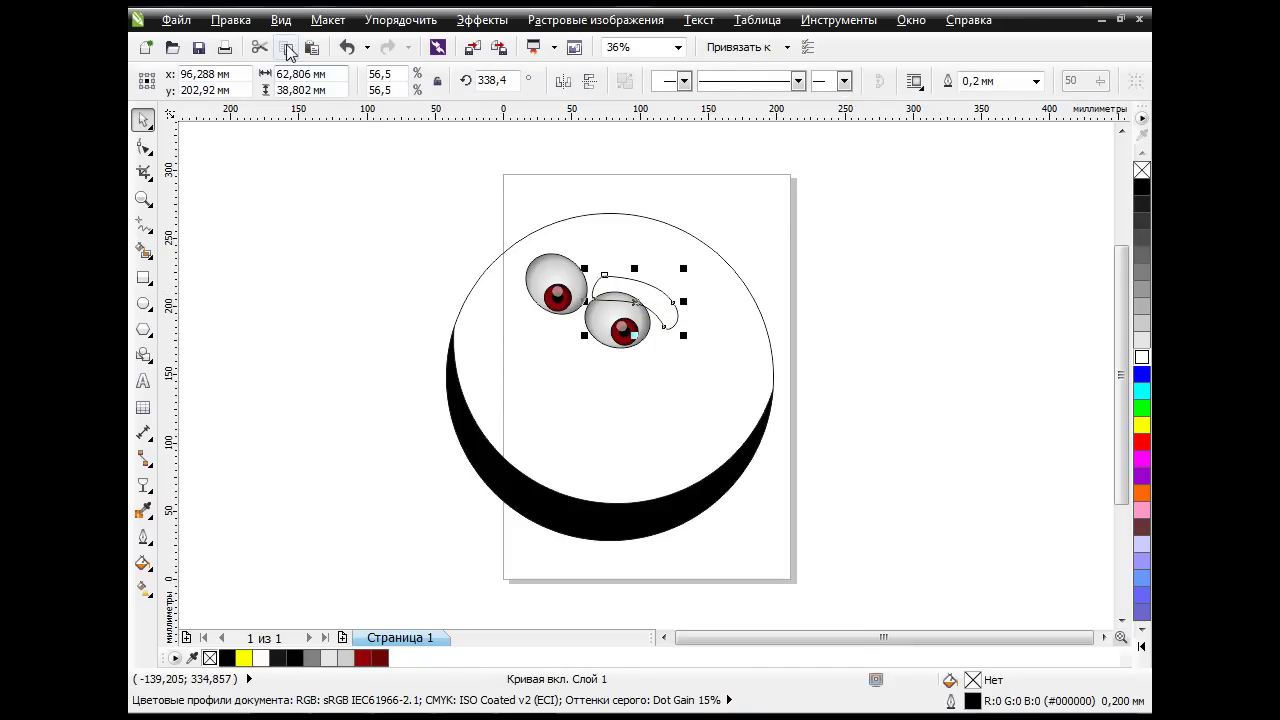
Make a horizontally mirrored copy of the eyebrow, rotate it to 134.7° and place it above the upper-left eye.
{"action": "left_click", "coordinate": [556, 85]}
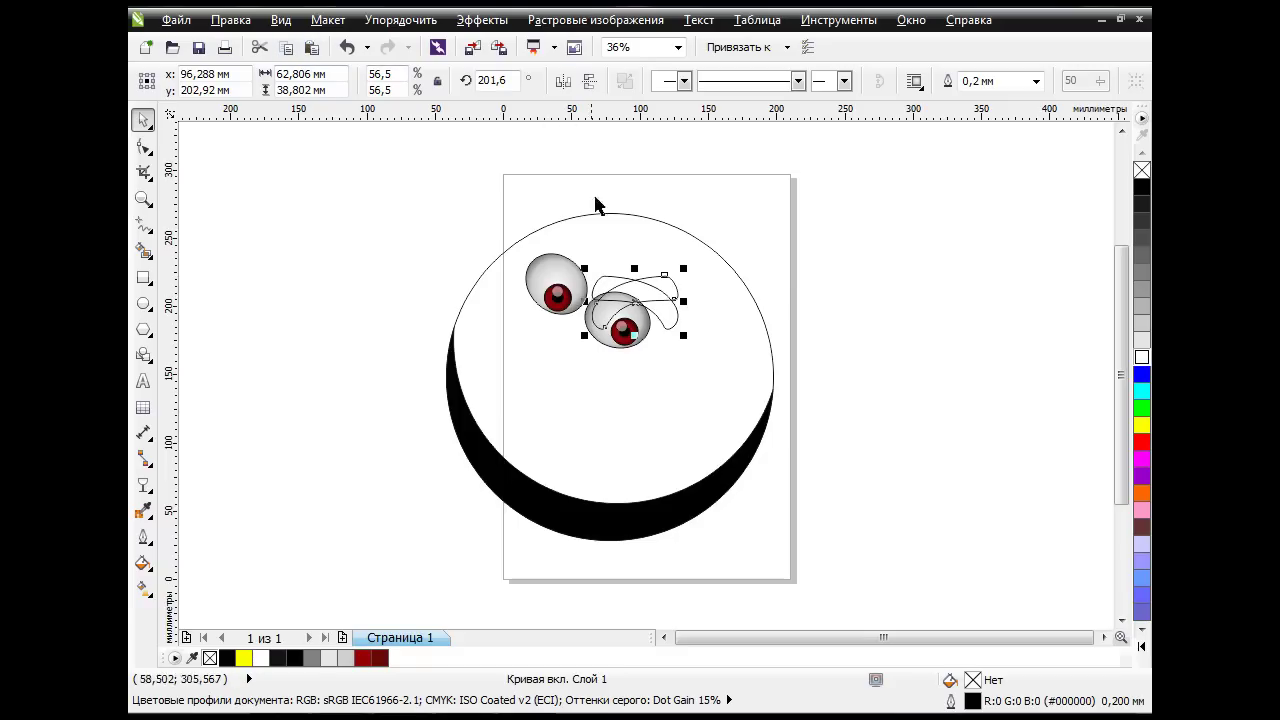
{"action": "left_click", "coordinate": [636, 300]}
{"action": "left_click_drag", "start_coordinate": [678, 270], "coordinate": [698, 346]}
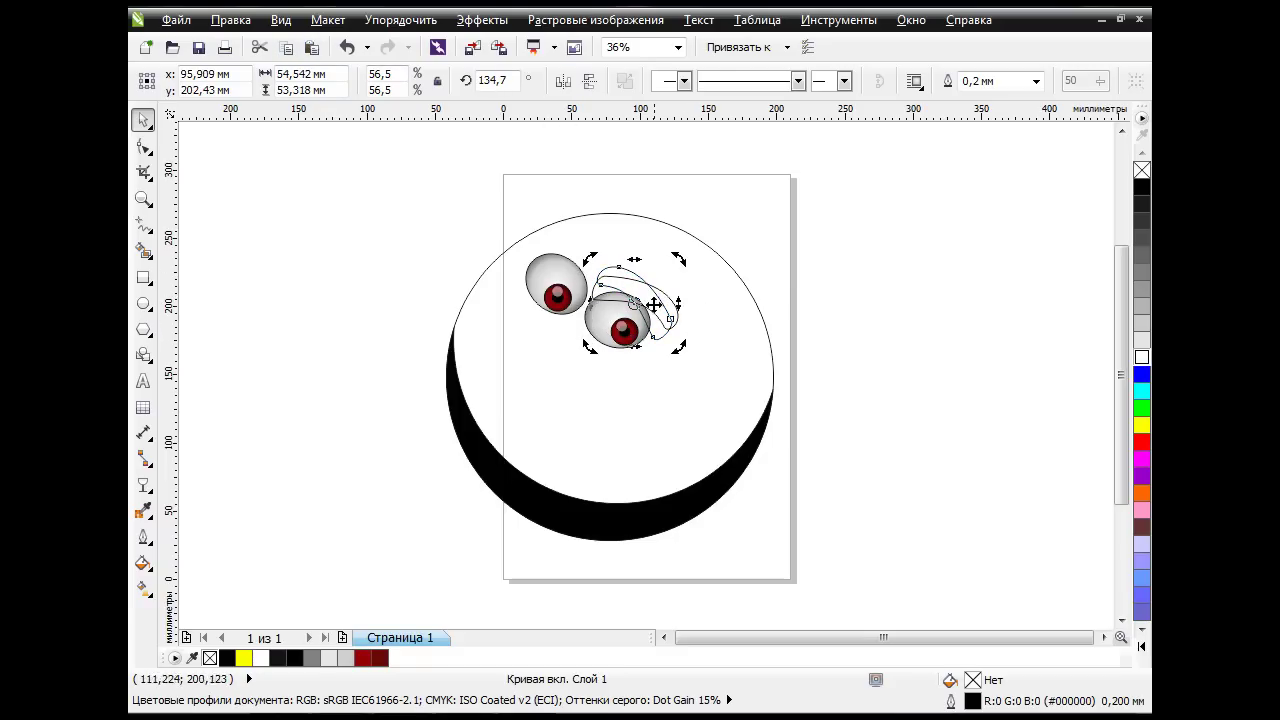
{"action": "left_click_drag", "start_coordinate": [654, 301], "coordinate": [593, 266]}
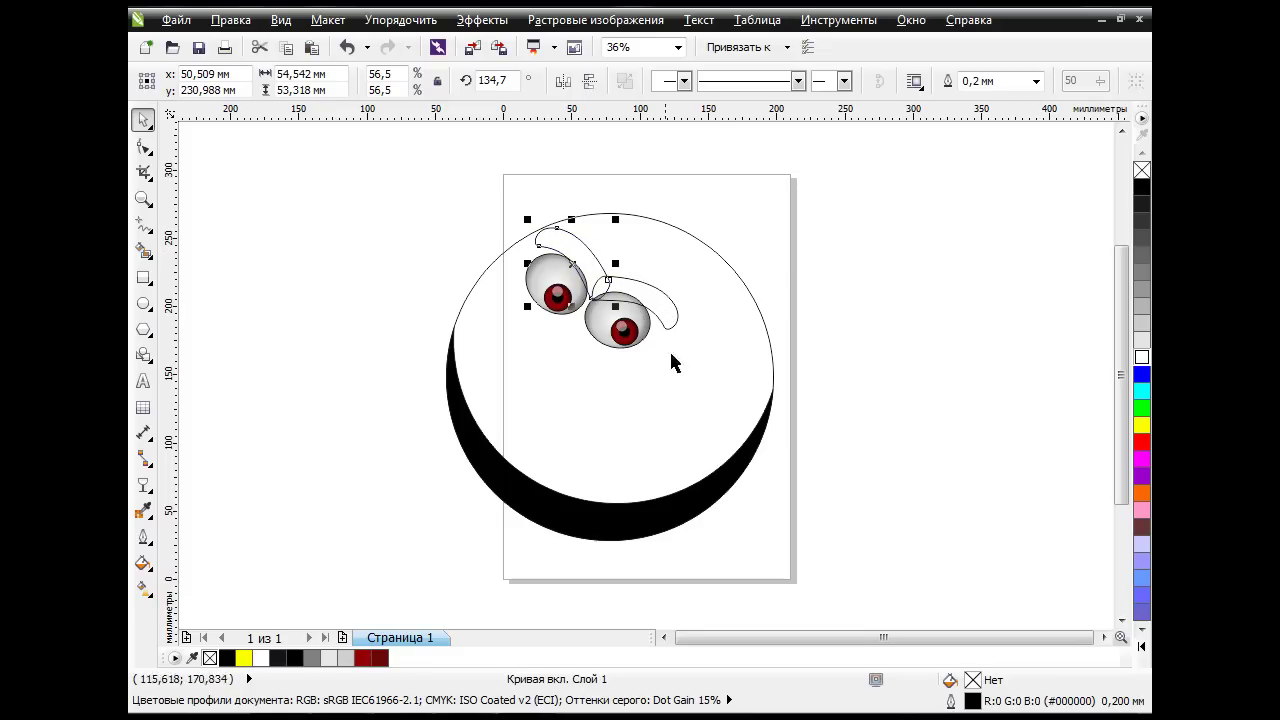
{"action": "left_click", "coordinate": [868, 350]}
{"action": "left_click_drag", "start_coordinate": [590, 266], "coordinate": [583, 254]}
Narrow the lower-right eyebrow to about 43 mm wide and flatten the upper-left eyebrow to about 41 mm high.
{"action": "left_click", "coordinate": [648, 293]}
{"action": "mouse_move", "coordinate": [648, 293]}
{"action": "left_mouse_down"}
{"action": "mouse_move", "coordinate": [680, 304]}
{"action": "mouse_move", "coordinate": [666, 305]}
{"action": "left_mouse_up"}
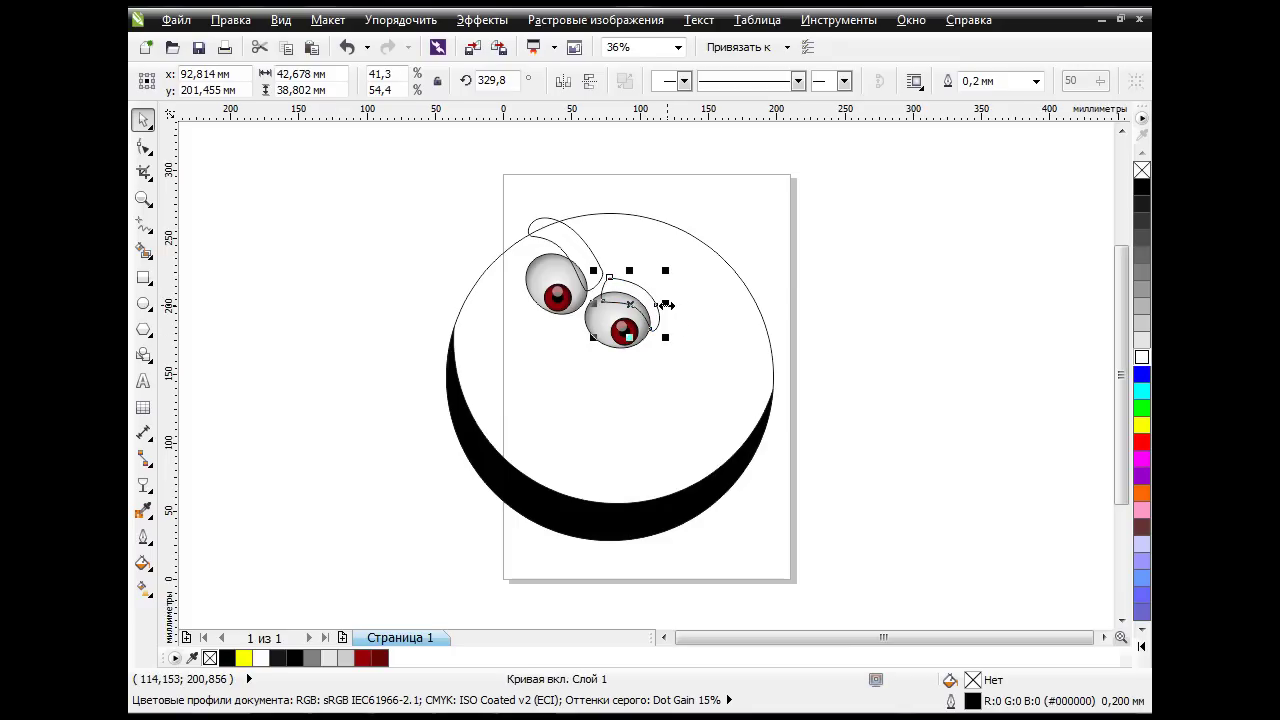
{"action": "left_click", "coordinate": [548, 236]}
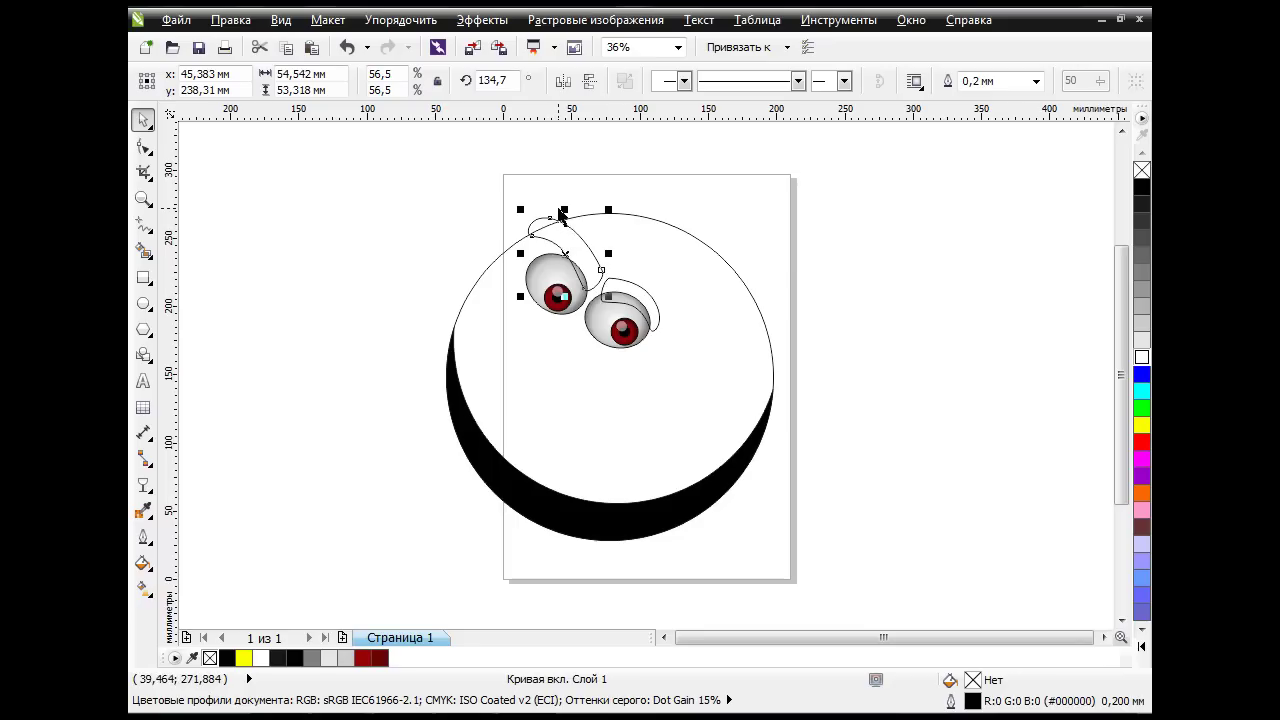
{"action": "left_click_drag", "start_coordinate": [563, 207], "coordinate": [536, 258]}
Edit the nodes at the outer ends of both eyebrows to fit them around the eyes.
{"action": "left_click", "coordinate": [143, 146]}
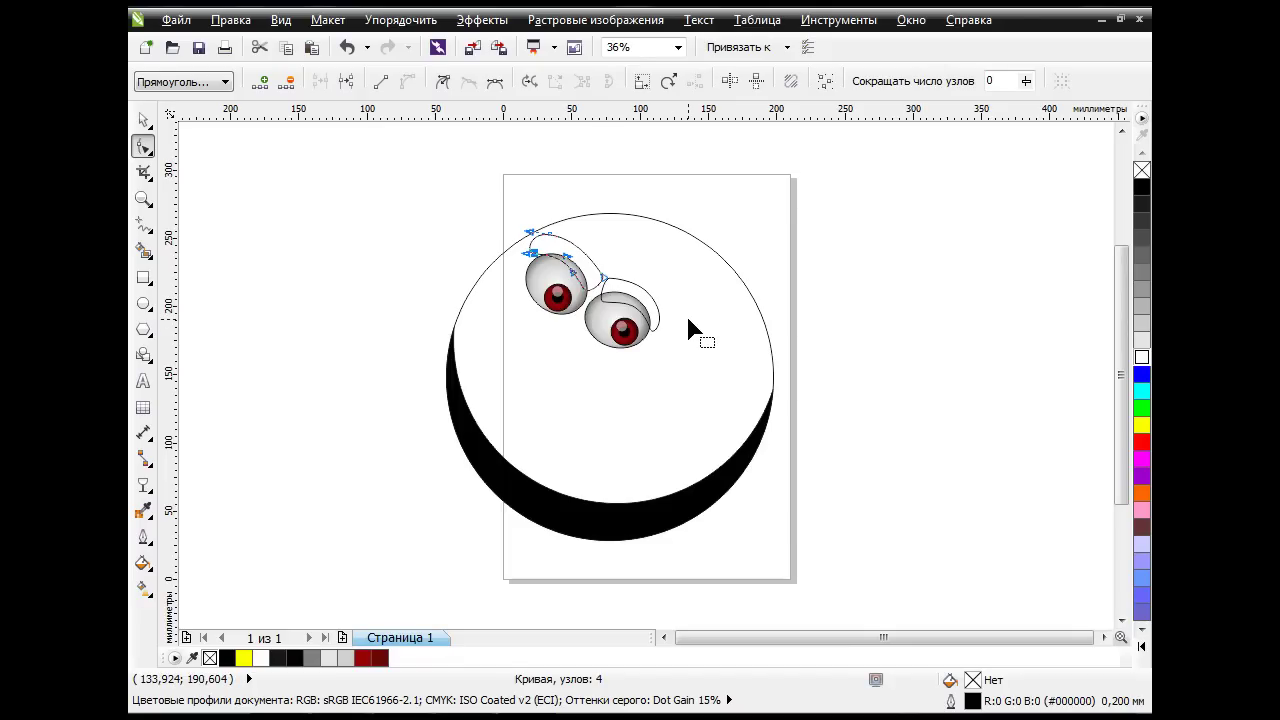
{"action": "left_click", "coordinate": [658, 324]}
{"action": "left_click_drag", "start_coordinate": [658, 316], "coordinate": [655, 340]}
{"action": "key", "text": "space"}
Select both eyebrows and fill them with black.
{"action": "left_click", "coordinate": [334, 251]}
{"action": "left_click", "coordinate": [562, 250]}
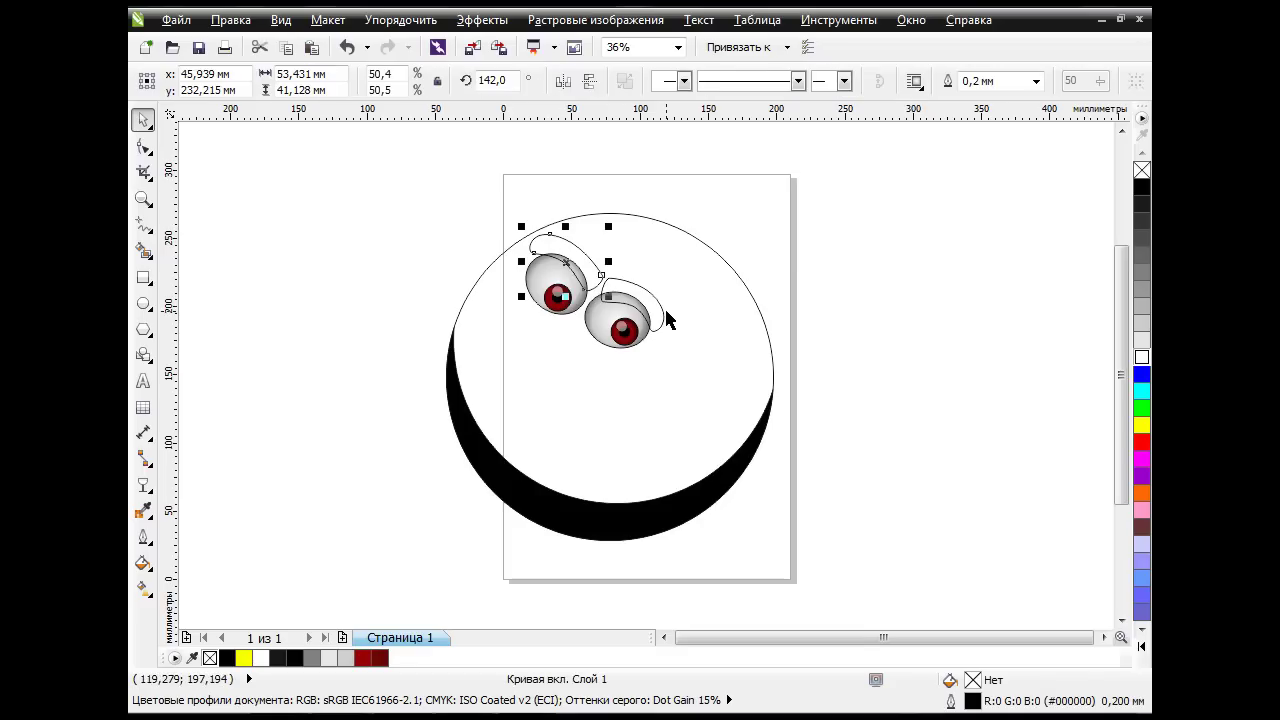
{"action": "left_click", "coordinate": [655, 308]}
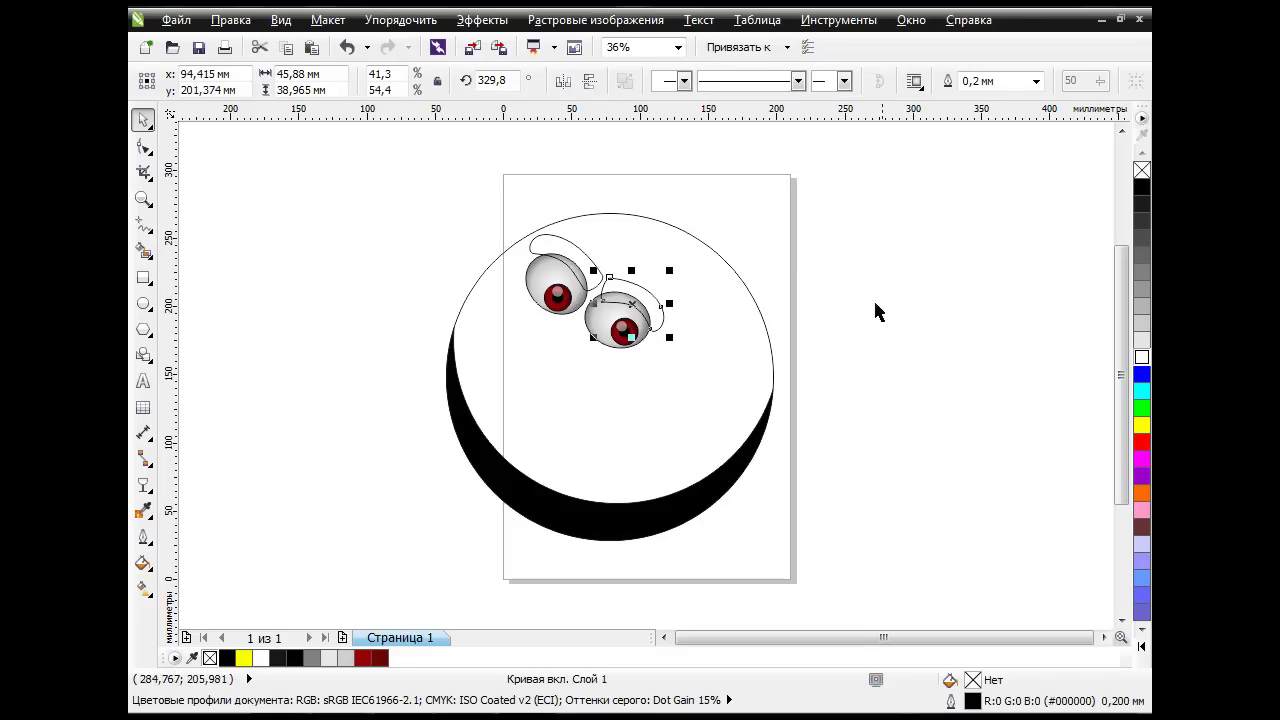
{"action": "left_click", "coordinate": [585, 253], "text": "shift"}
{"action": "left_click", "coordinate": [1143, 188]}
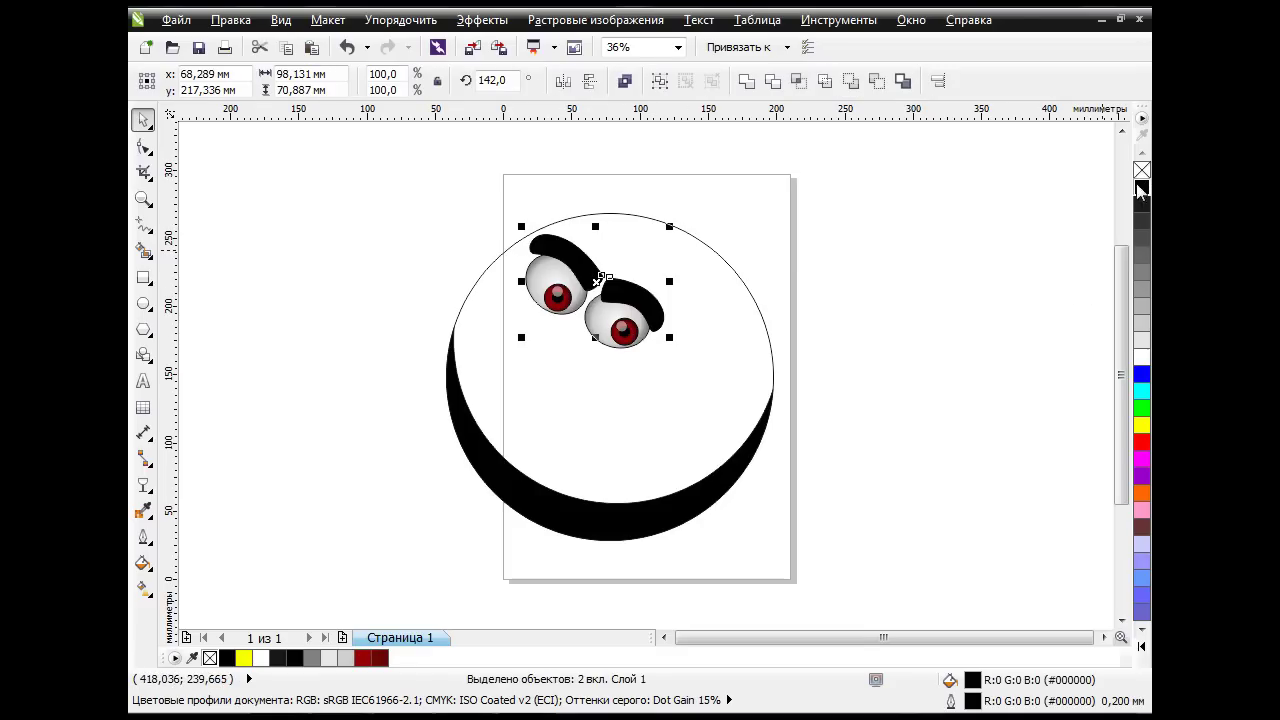
{"action": "left_click", "coordinate": [906, 296]}
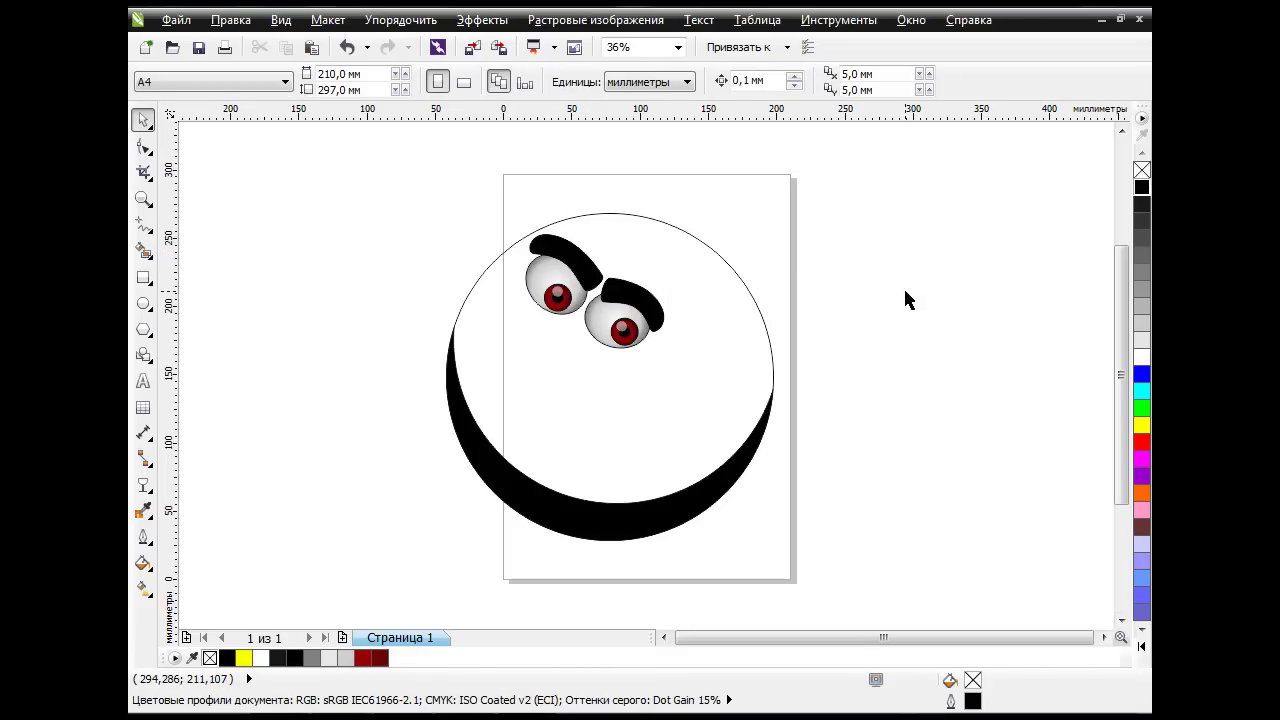
Reshape the inner end of the lower-right eyebrow by shifting its nodes up toward the other eyebrow.
{"action": "scroll", "coordinate": [611, 308], "scroll_direction": "up", "scroll_amount": 2}
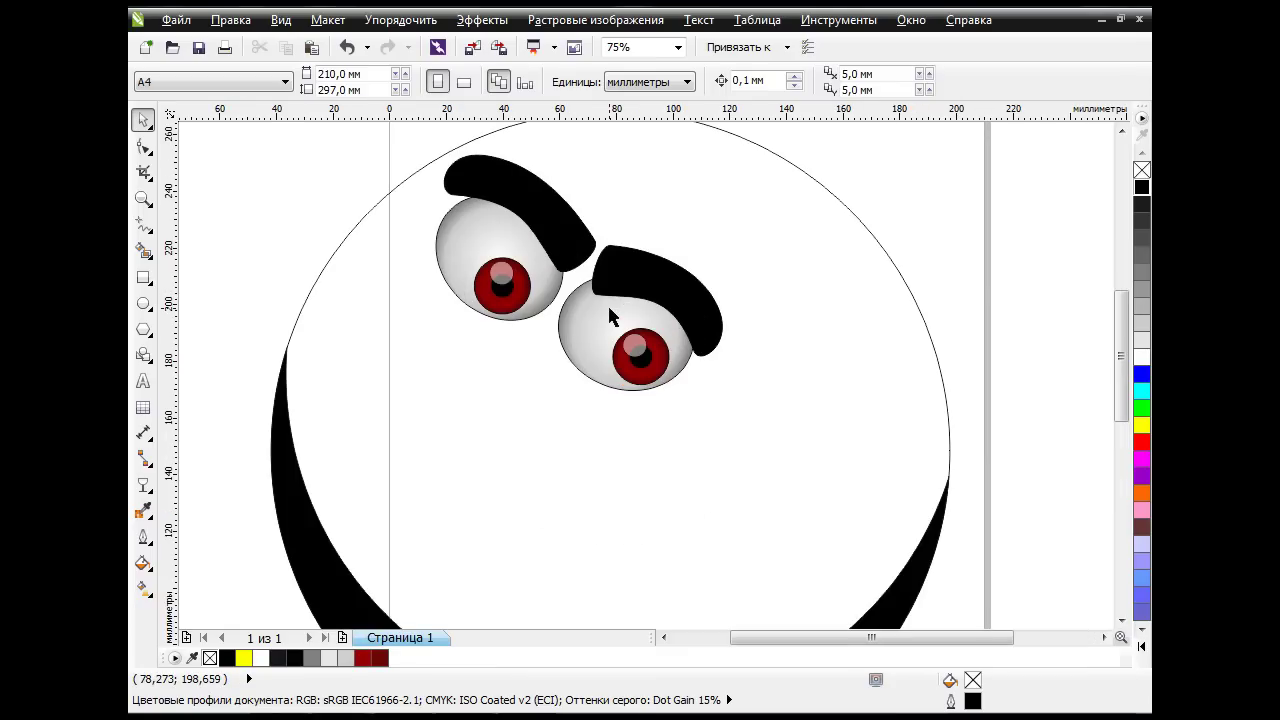
{"action": "left_click", "coordinate": [615, 284]}
{"action": "key", "text": "F10"}
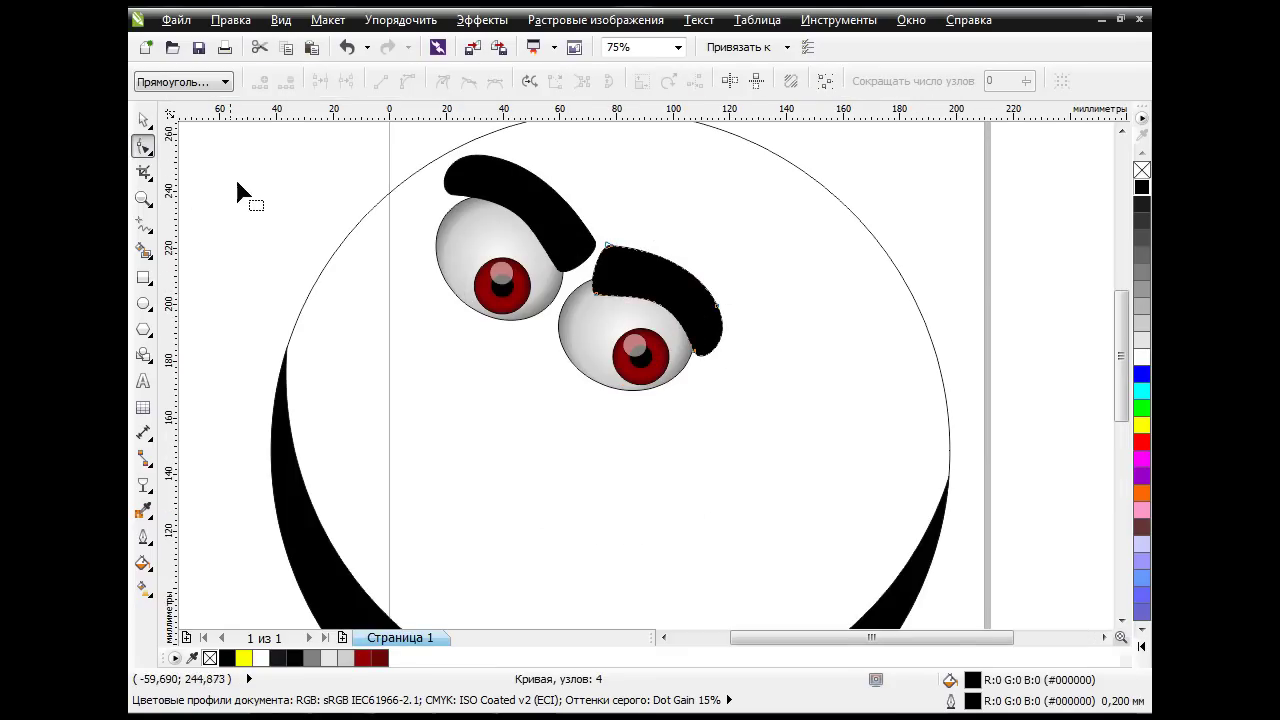
{"action": "left_click_drag", "start_coordinate": [590, 297], "coordinate": [586, 283]}
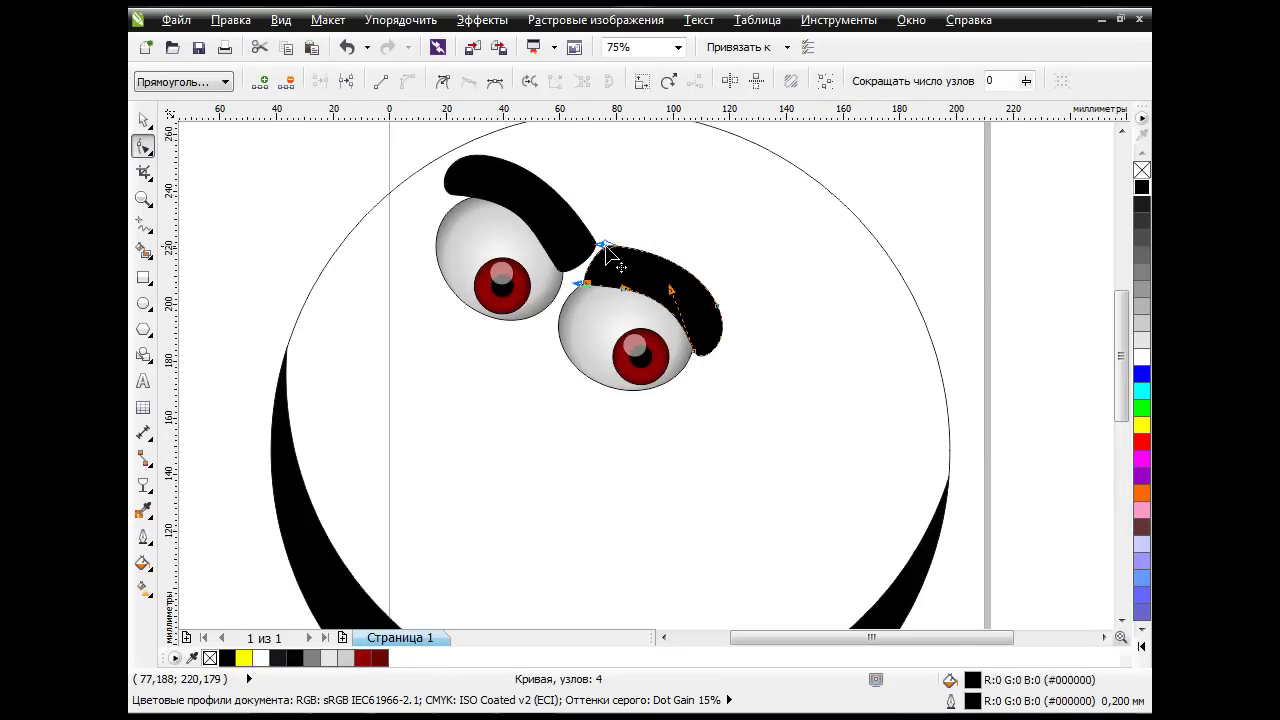
{"action": "left_click", "coordinate": [681, 316]}
{"action": "left_click", "coordinate": [143, 120]}
Start a fountain fill for the large face circle and set its type to radial.
{"action": "scroll", "coordinate": [580, 387], "scroll_direction": "down", "scroll_amount": 4}
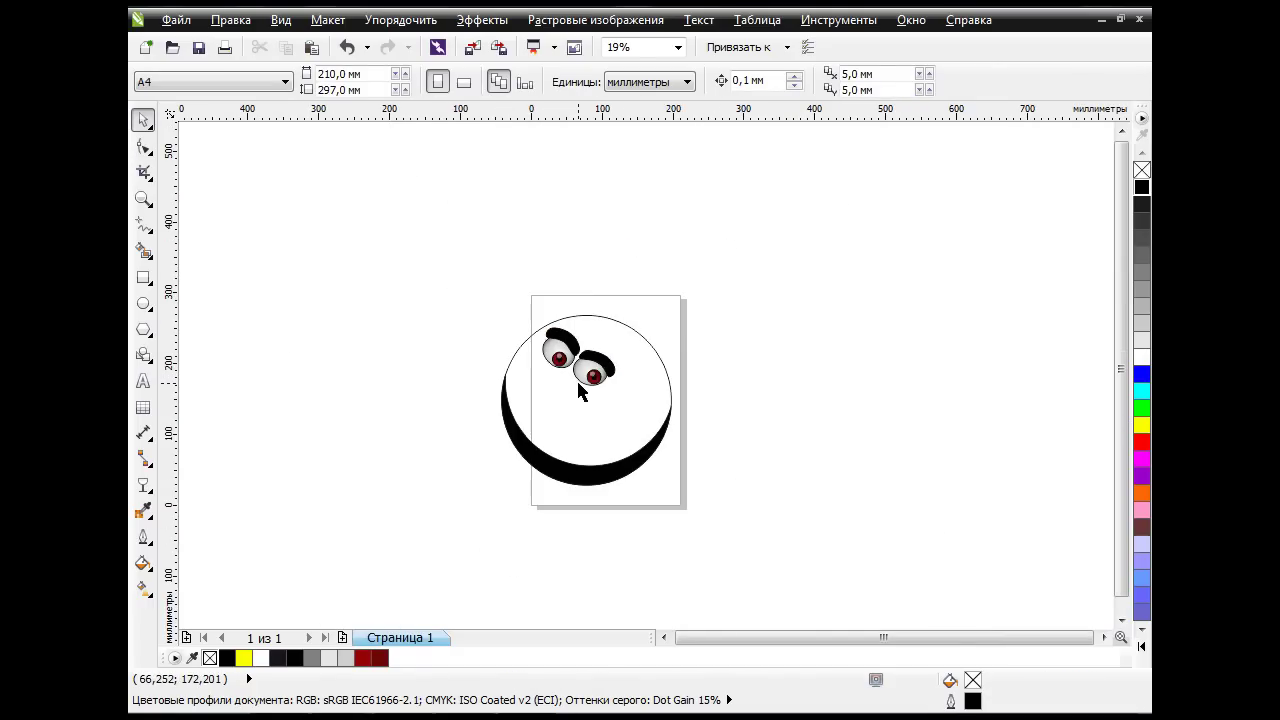
{"action": "scroll", "coordinate": [538, 425], "scroll_direction": "up", "scroll_amount": 2}
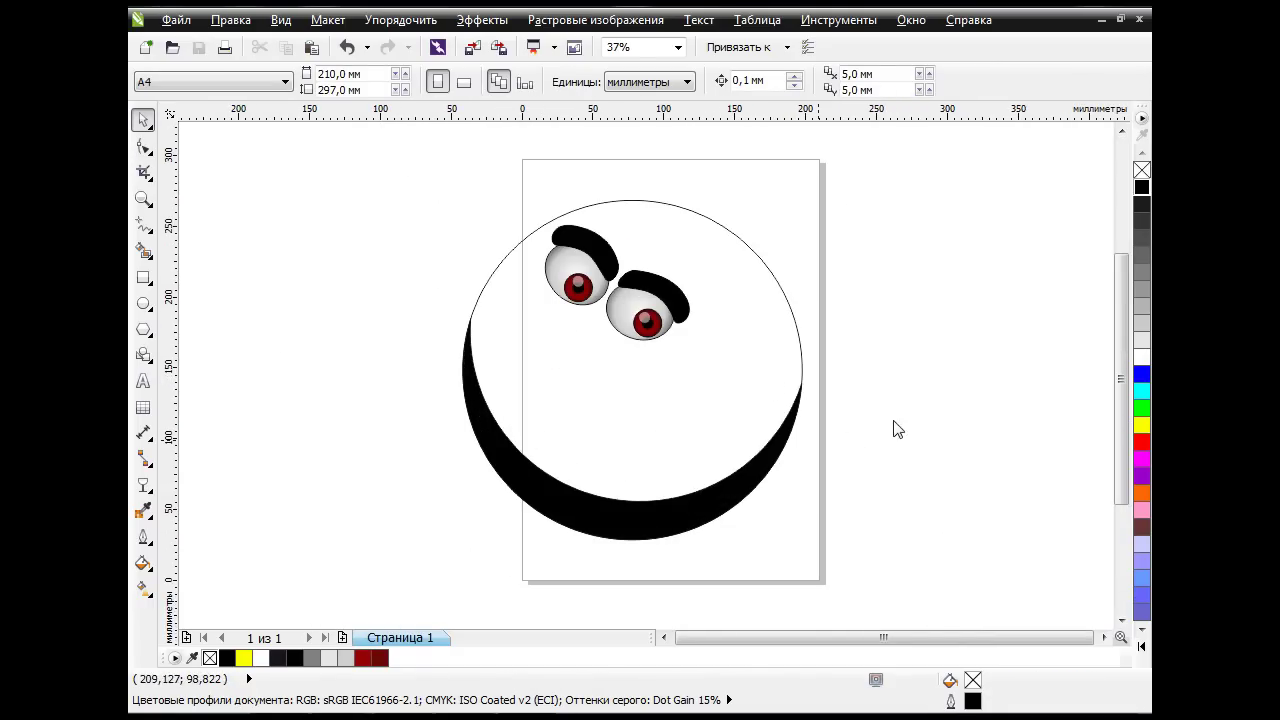
{"action": "left_click", "coordinate": [777, 340]}
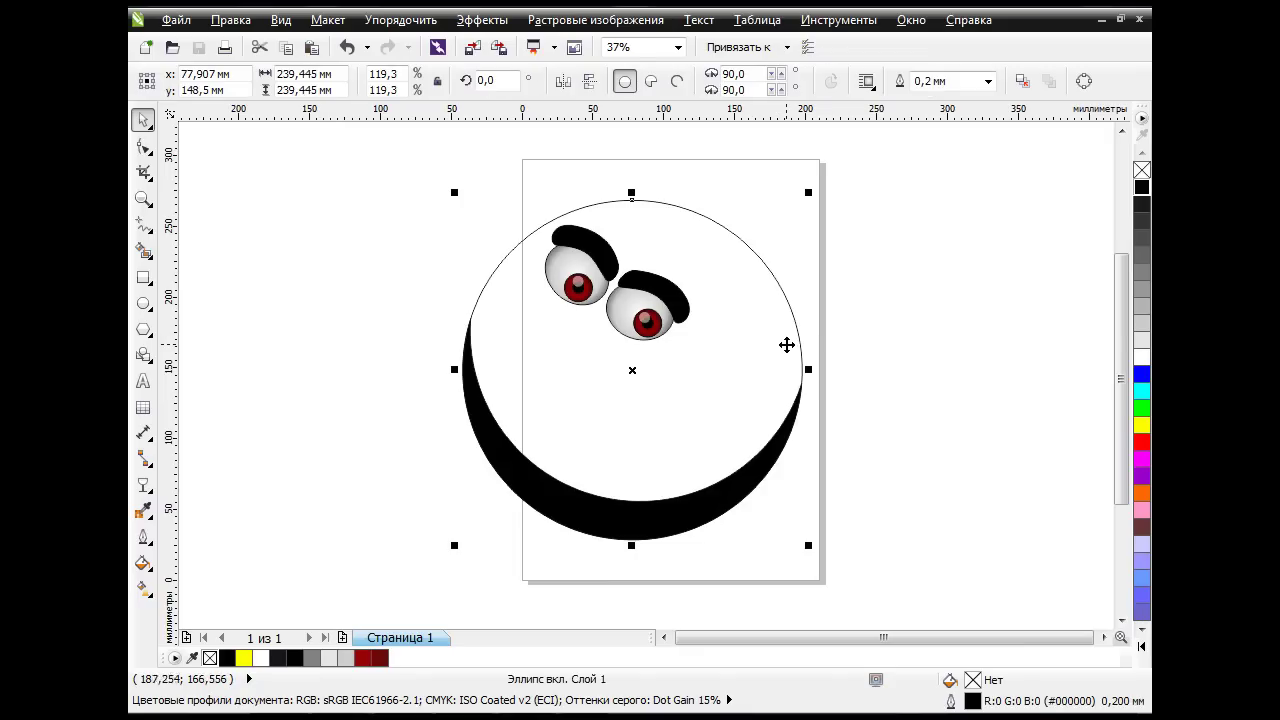
{"action": "left_click", "coordinate": [146, 565]}
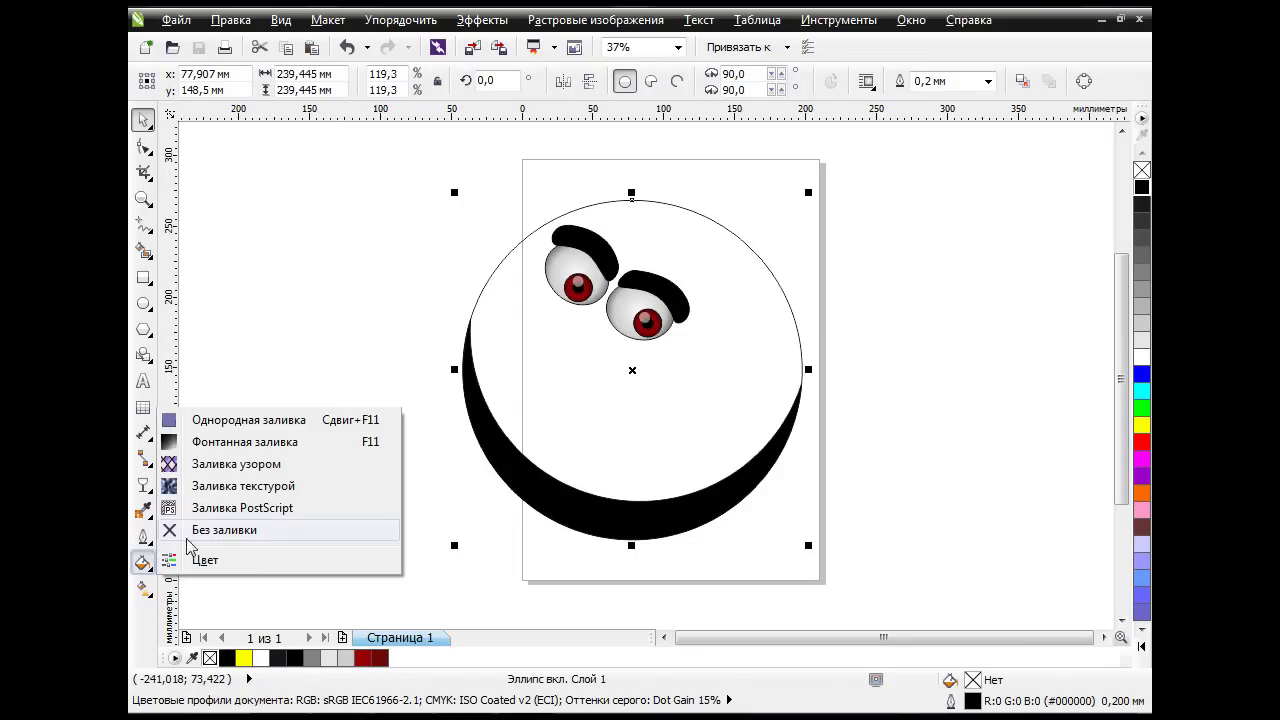
{"action": "left_click", "coordinate": [230, 443]}
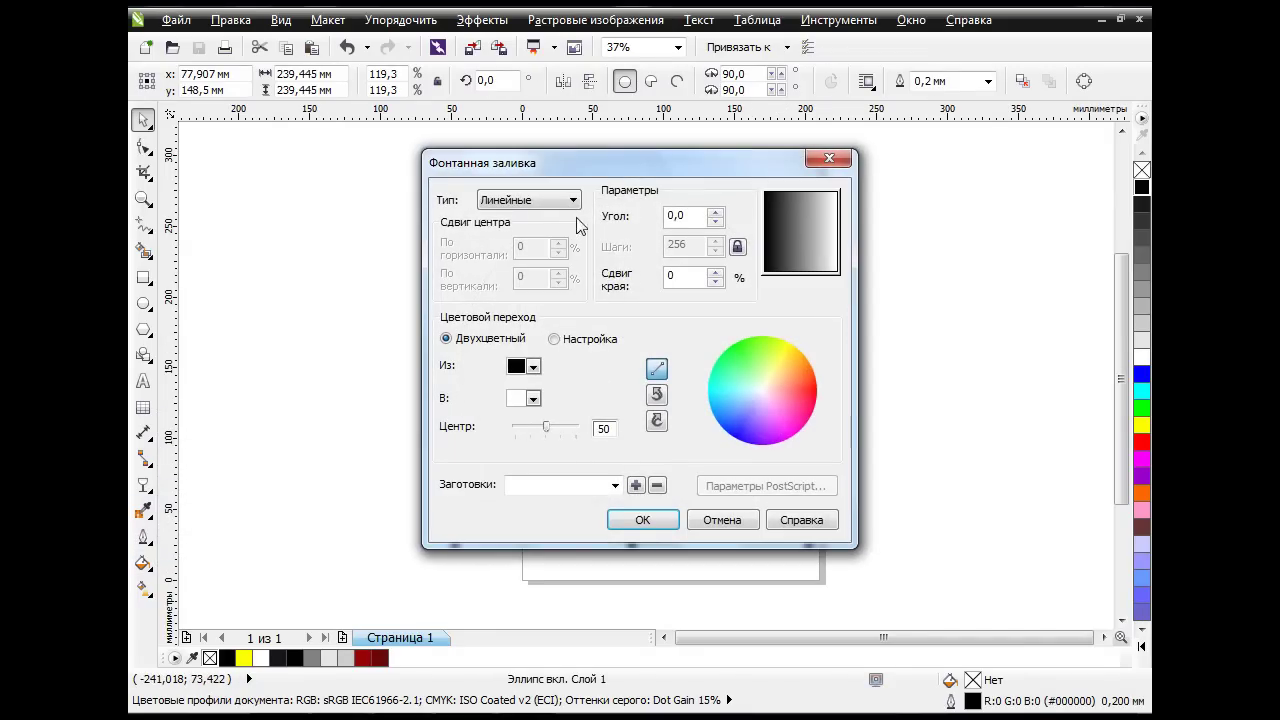
{"action": "left_click", "coordinate": [573, 201]}
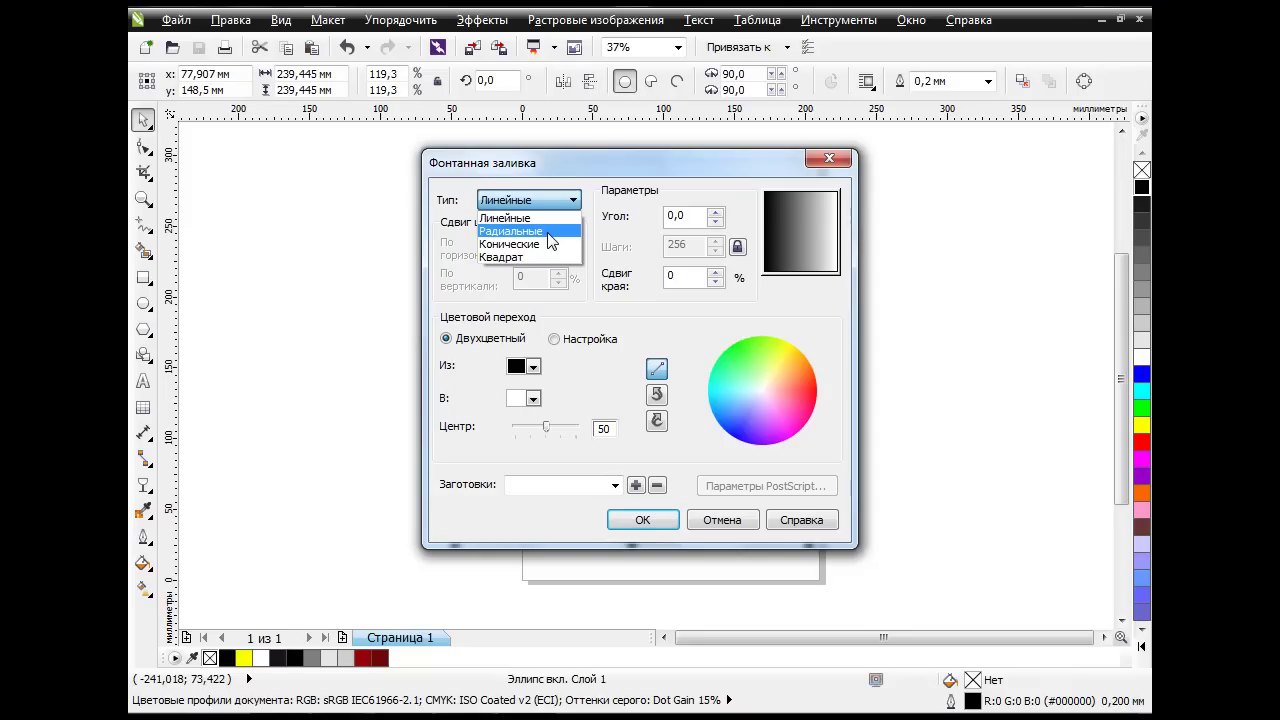
{"action": "left_click", "coordinate": [549, 233]}
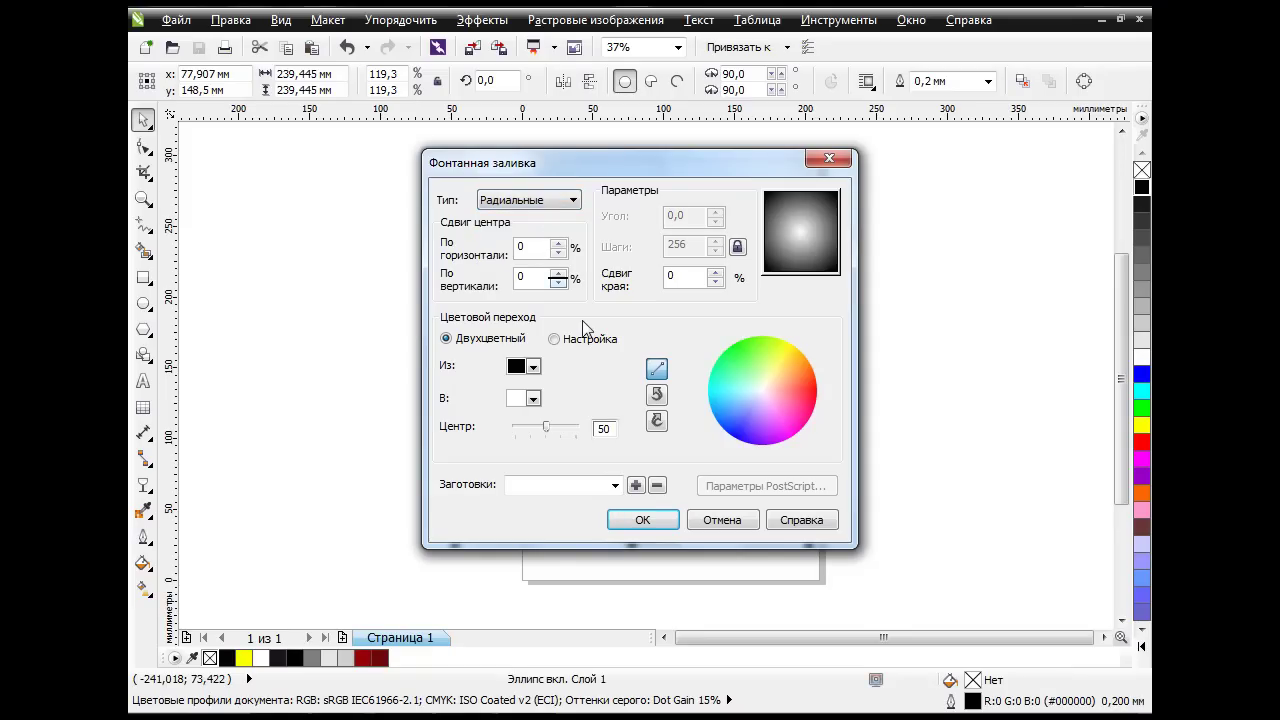
Try a radial fill transition from yellow to red for the face circle.
{"action": "left_click", "coordinate": [534, 367]}
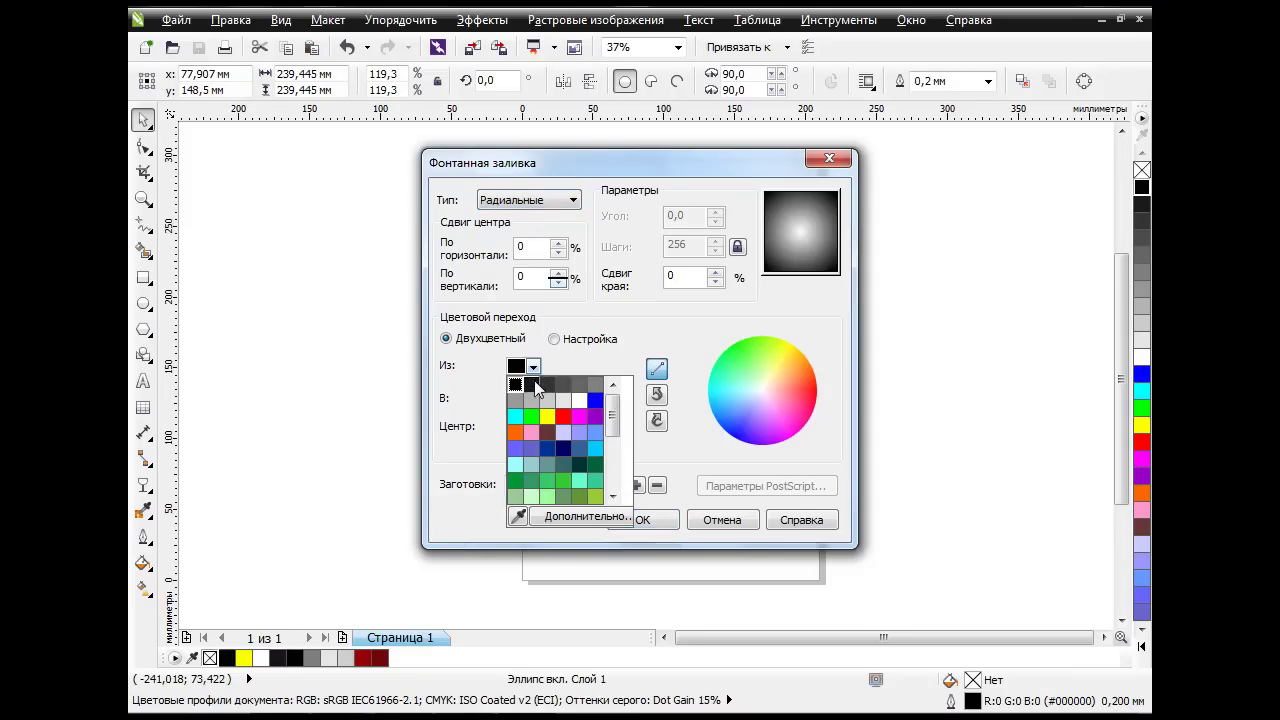
{"action": "left_click", "coordinate": [547, 416]}
{"action": "left_click", "coordinate": [533, 398]}
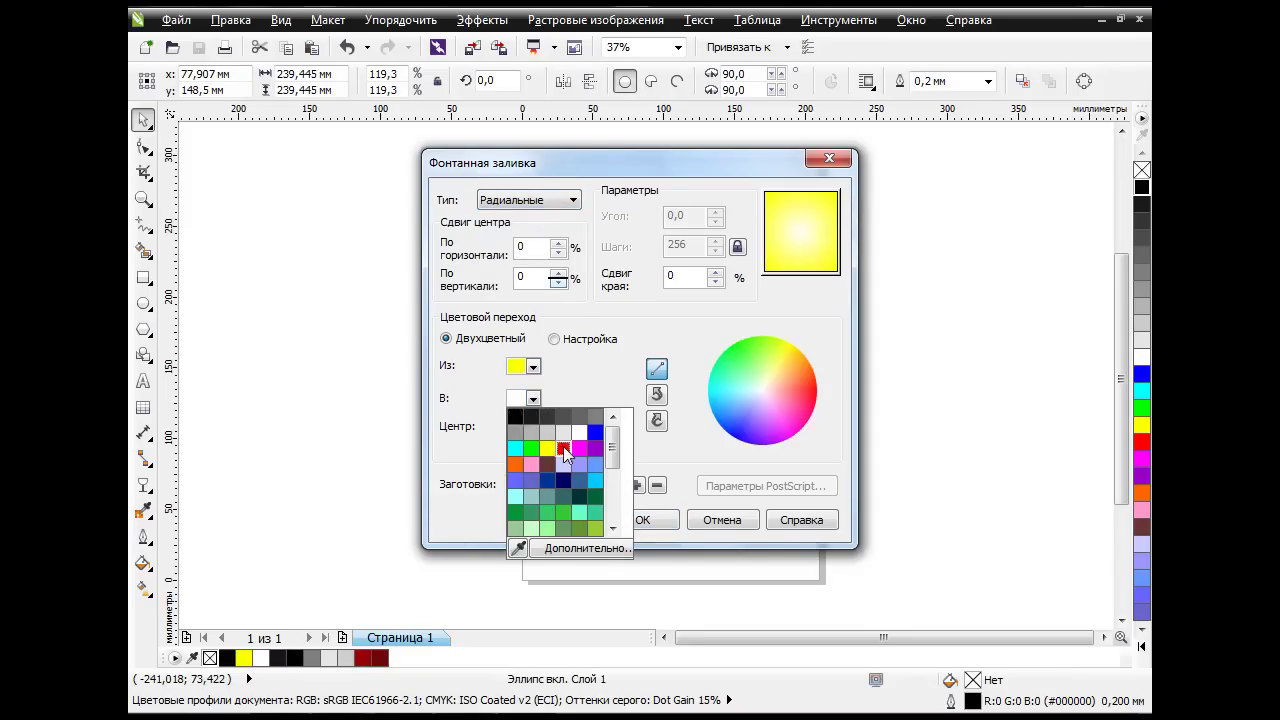
{"action": "left_click", "coordinate": [563, 451]}
{"action": "left_click", "coordinate": [533, 398]}
{"action": "left_click", "coordinate": [534, 367]}
{"action": "left_click", "coordinate": [534, 367]}
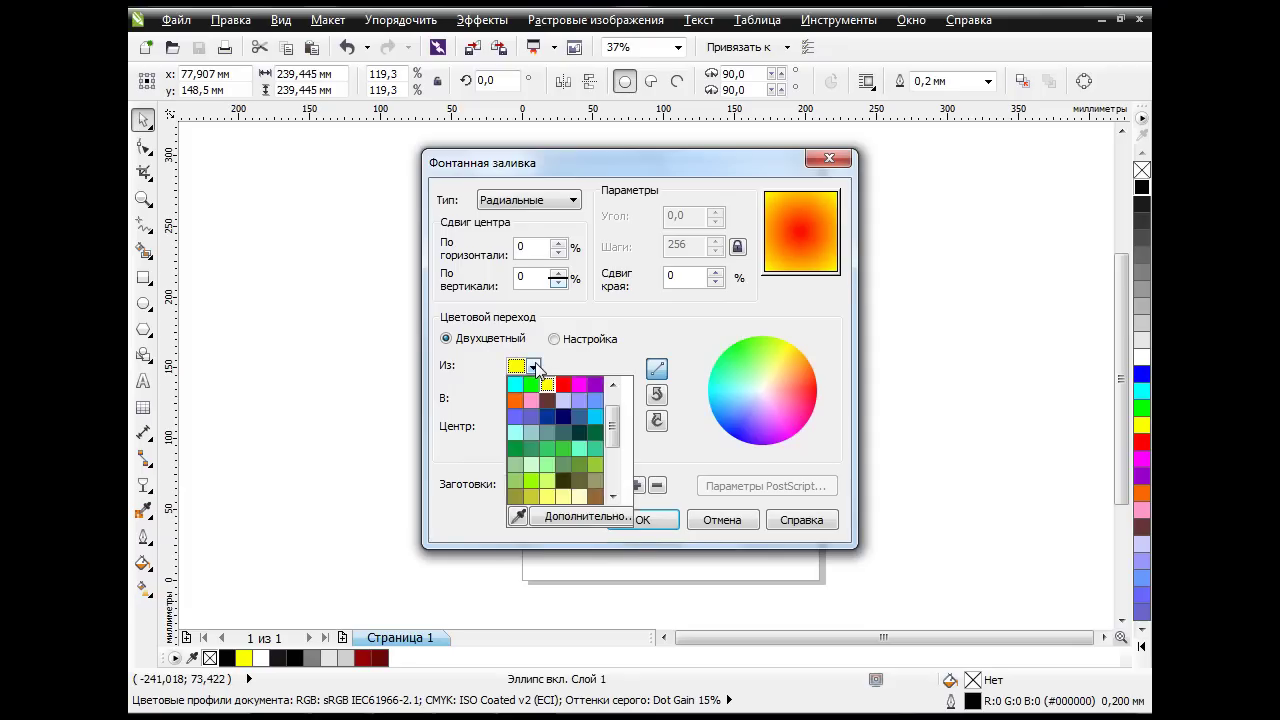
{"action": "left_click", "coordinate": [534, 367]}
Set the radial fill's color transition from orange to yellow and apply it to the face circle.
{"action": "left_click", "coordinate": [533, 398]}
{"action": "left_click", "coordinate": [547, 416]}
{"action": "left_click", "coordinate": [534, 367]}
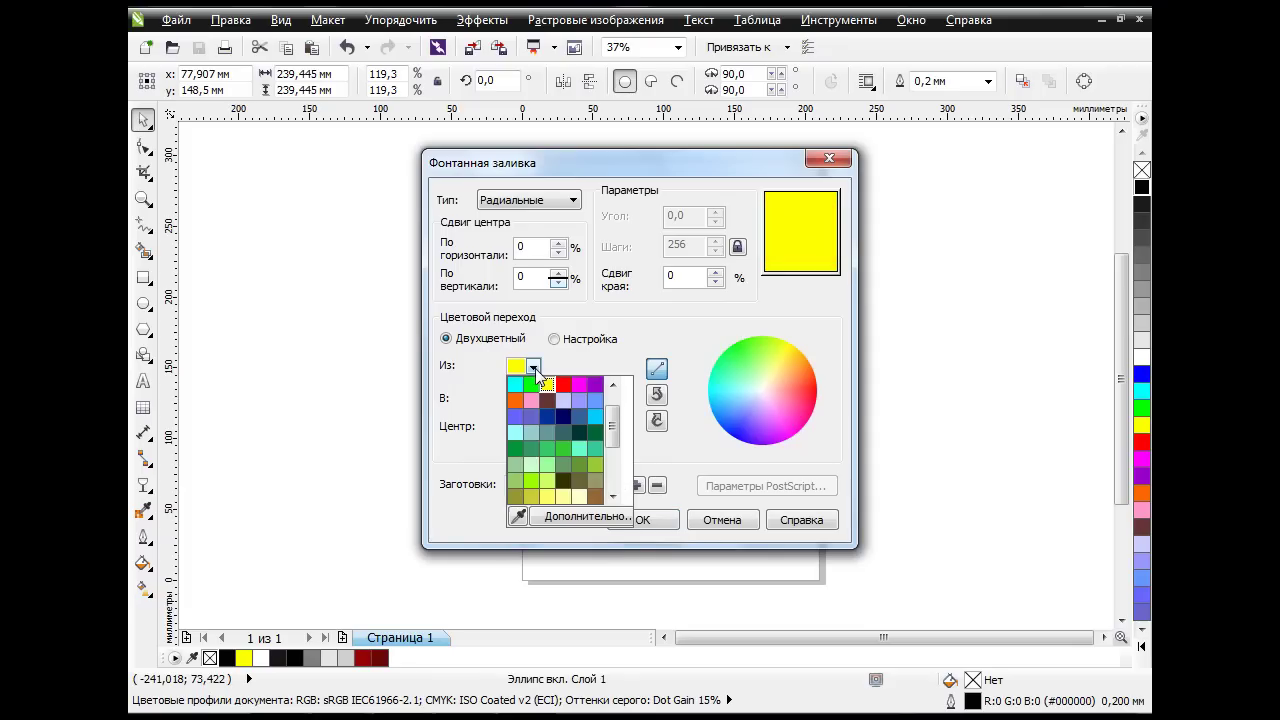
{"action": "left_click", "coordinate": [563, 384]}
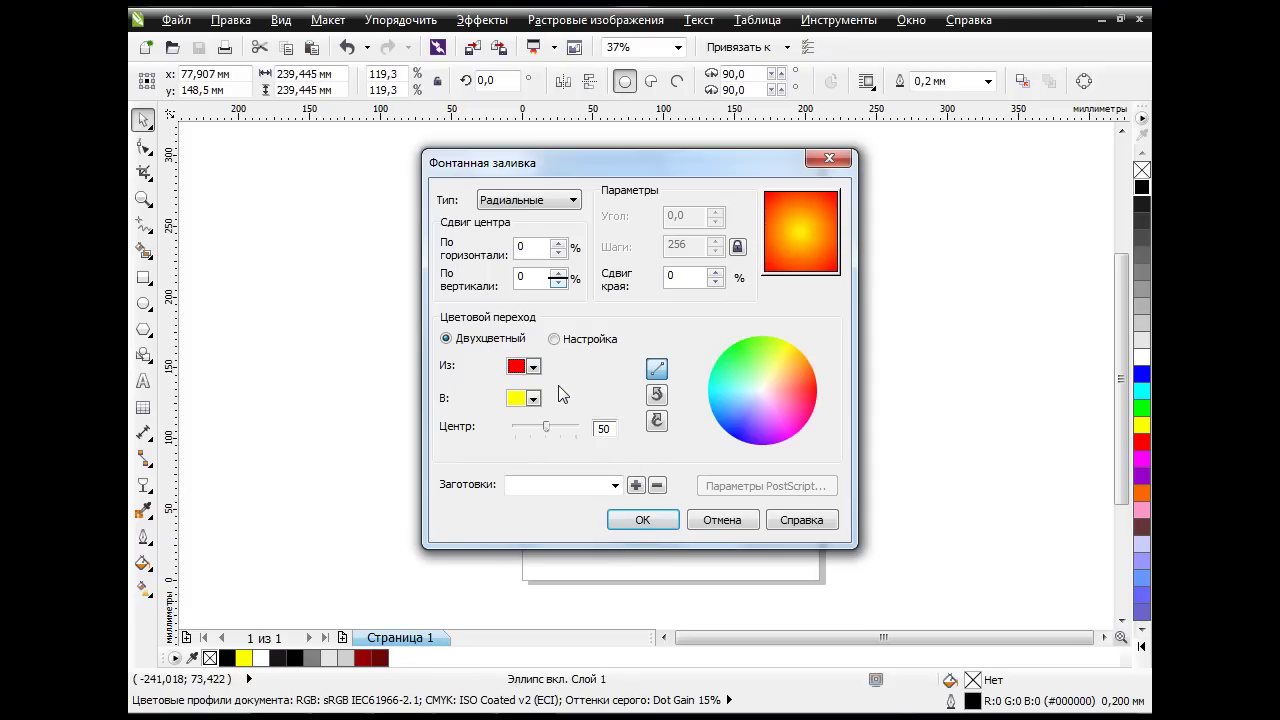
{"action": "left_click", "coordinate": [534, 367]}
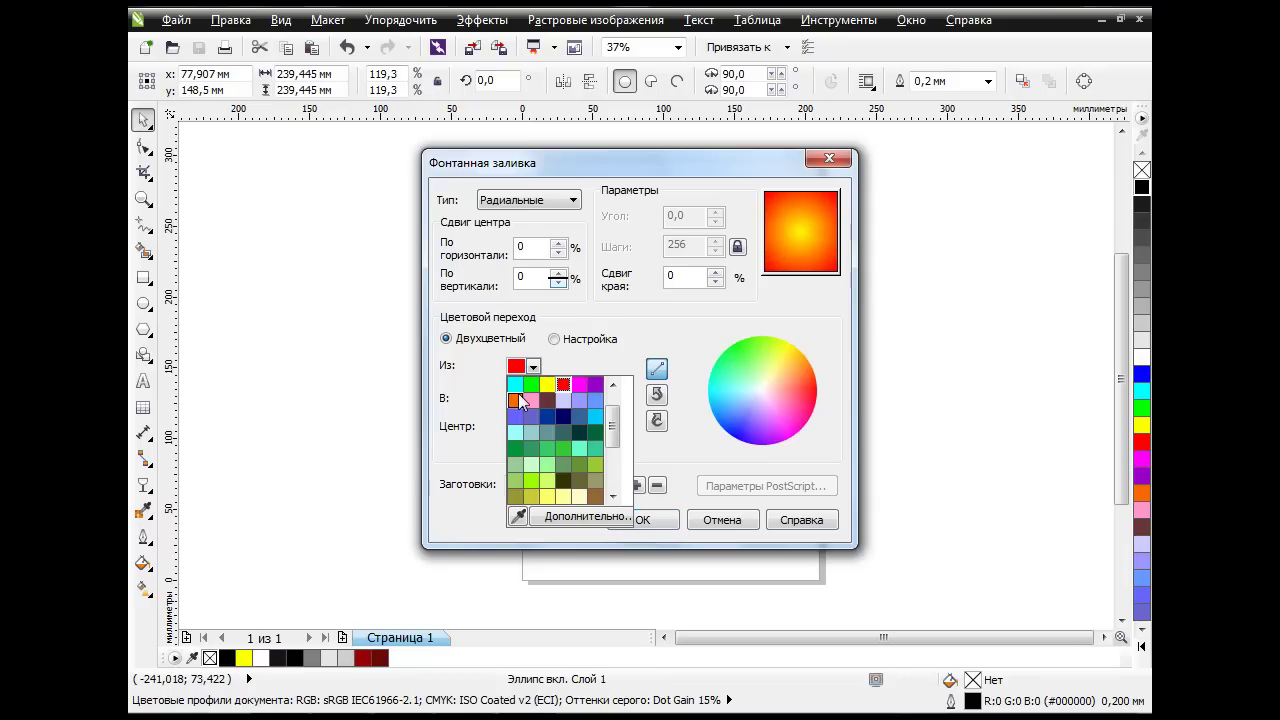
{"action": "left_click", "coordinate": [518, 401]}
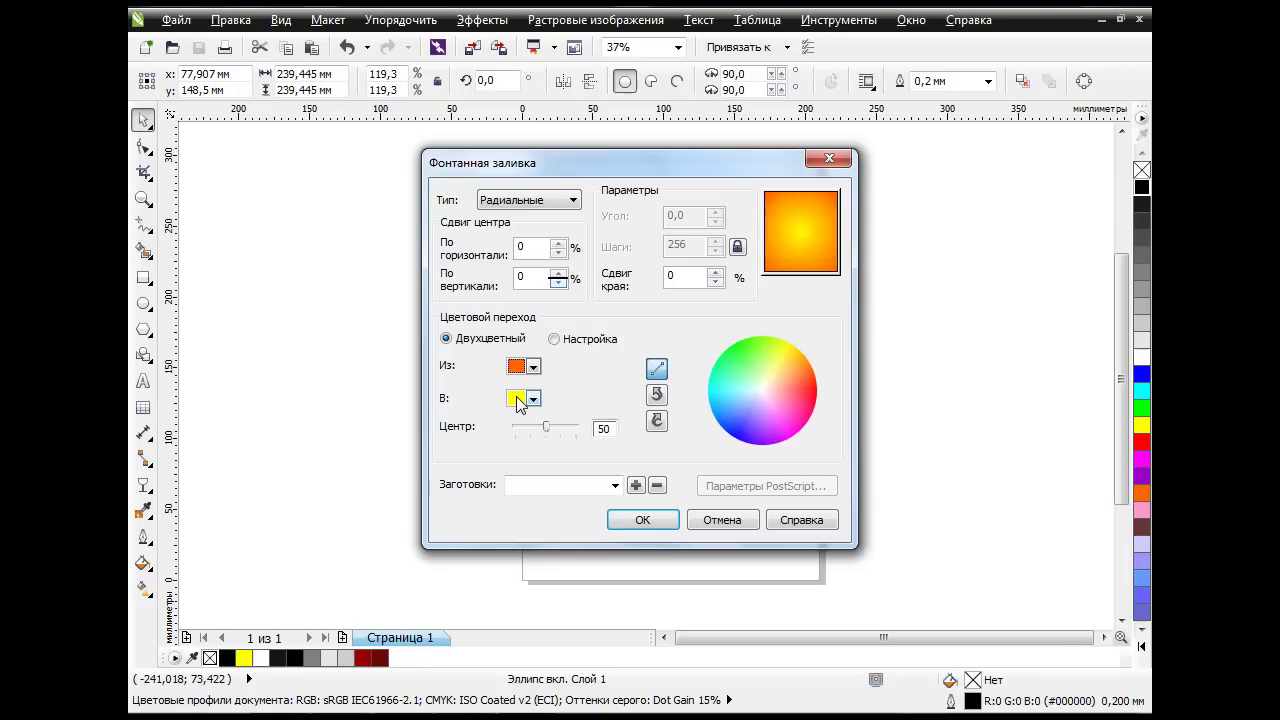
{"action": "left_click", "coordinate": [643, 520]}
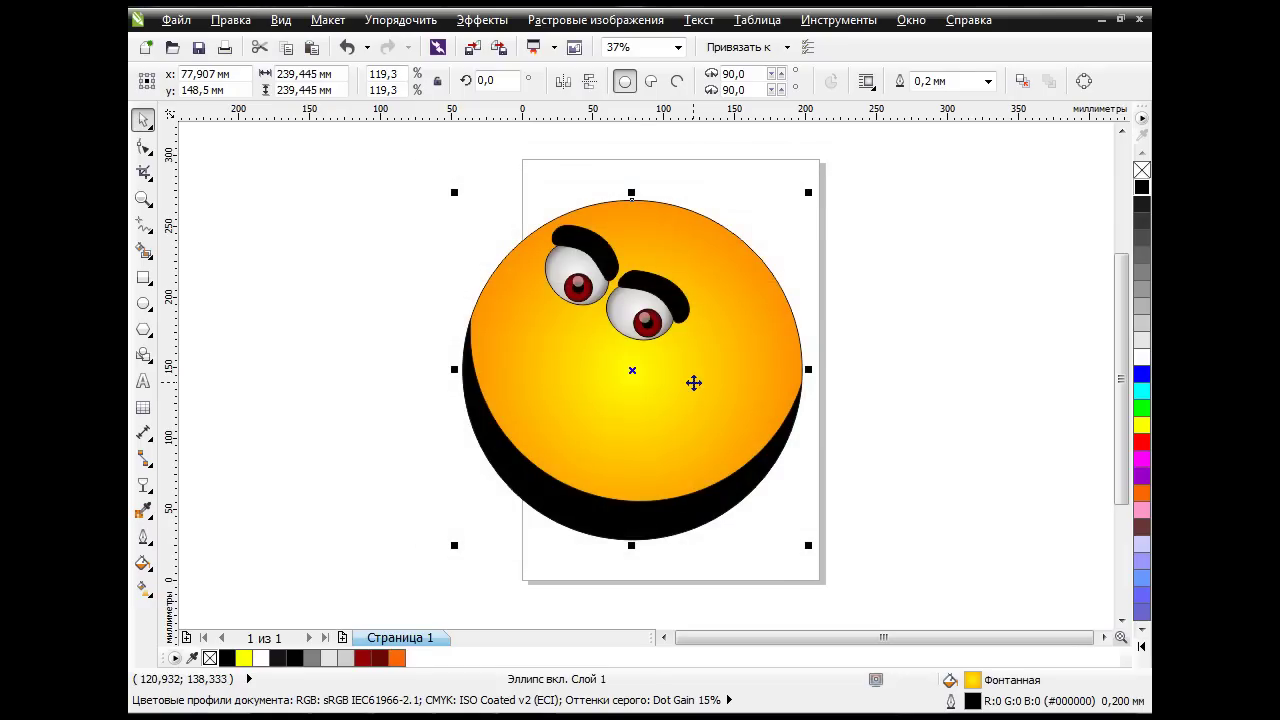
Interactively shift the face gradient's yellow center up and left below the eyes and shorten its radius toward the orange end.
{"action": "left_click", "coordinate": [143, 588]}
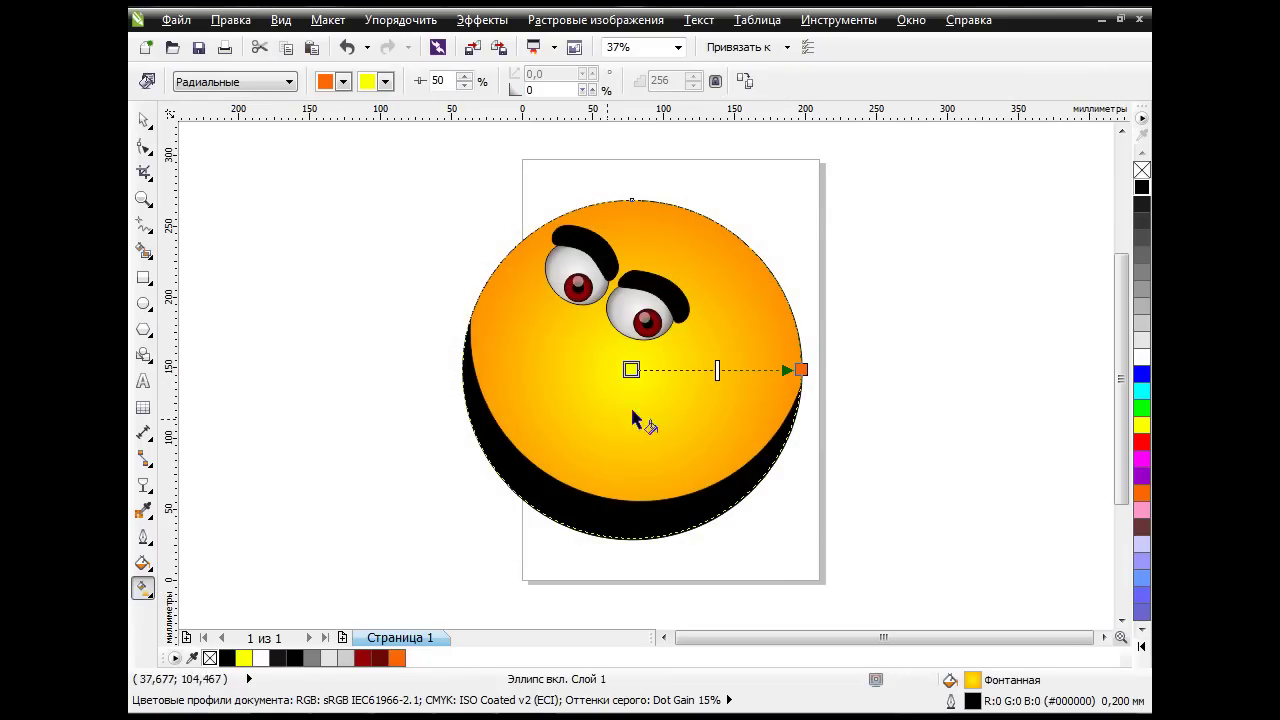
{"action": "left_click_drag", "start_coordinate": [631, 369], "coordinate": [598, 324]}
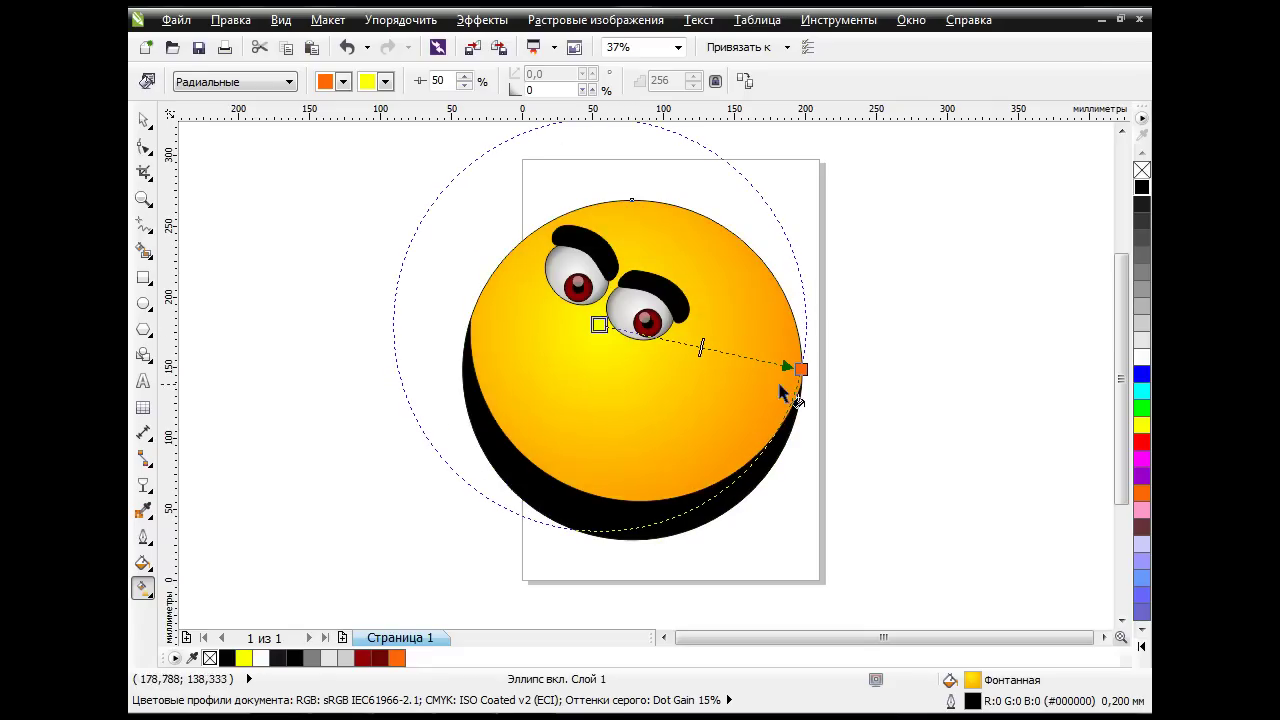
{"action": "left_click_drag", "start_coordinate": [801, 369], "coordinate": [705, 358]}
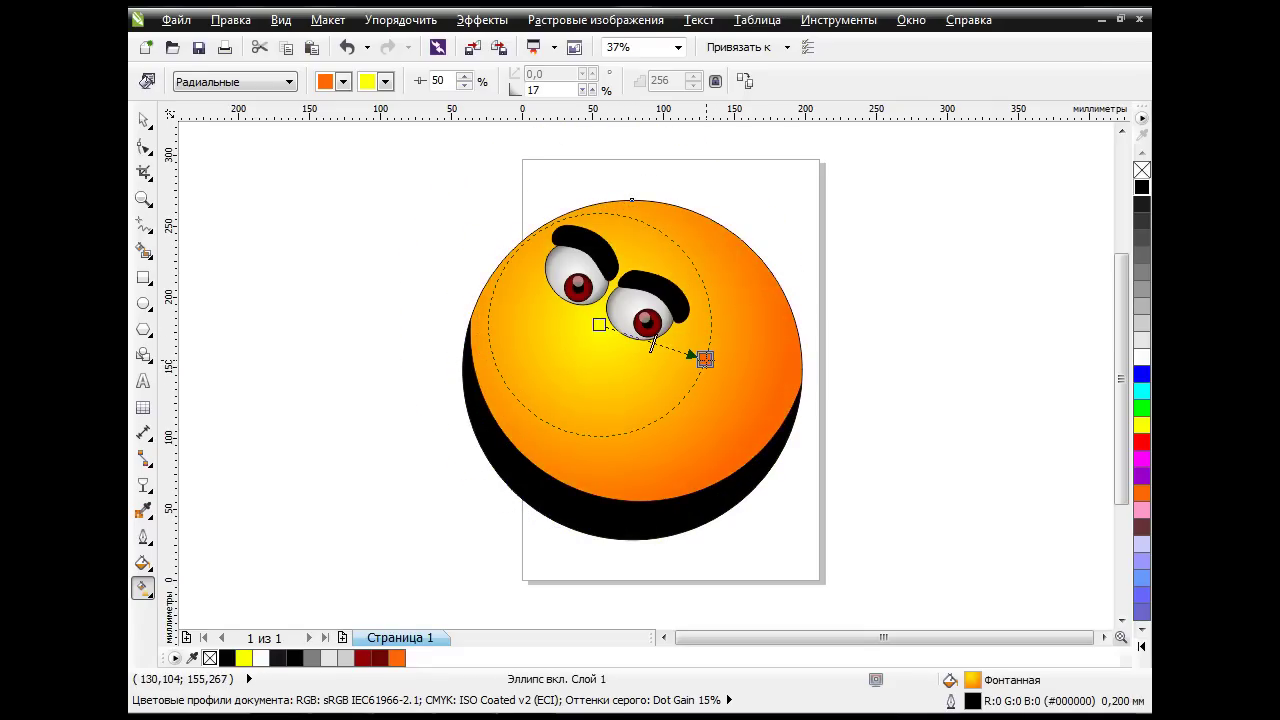
{"action": "left_click_drag", "start_coordinate": [598, 325], "coordinate": [592, 322]}
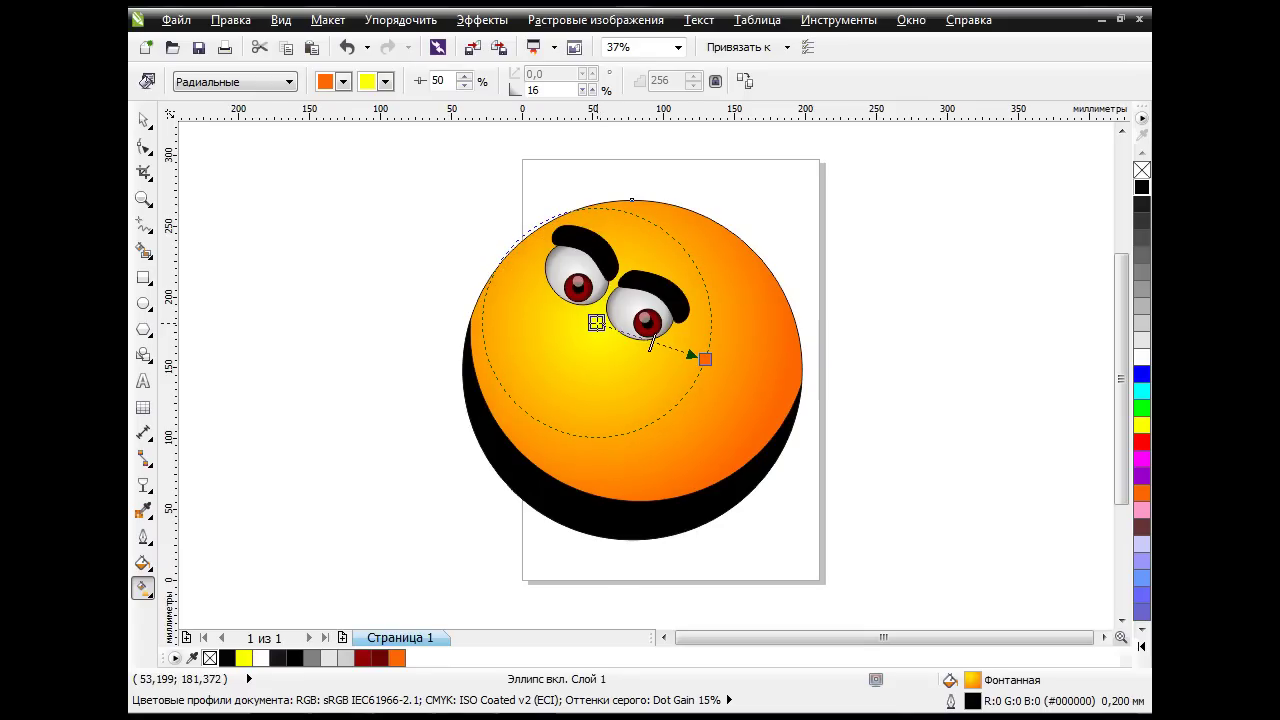
{"action": "left_click_drag", "start_coordinate": [705, 358], "coordinate": [698, 358]}
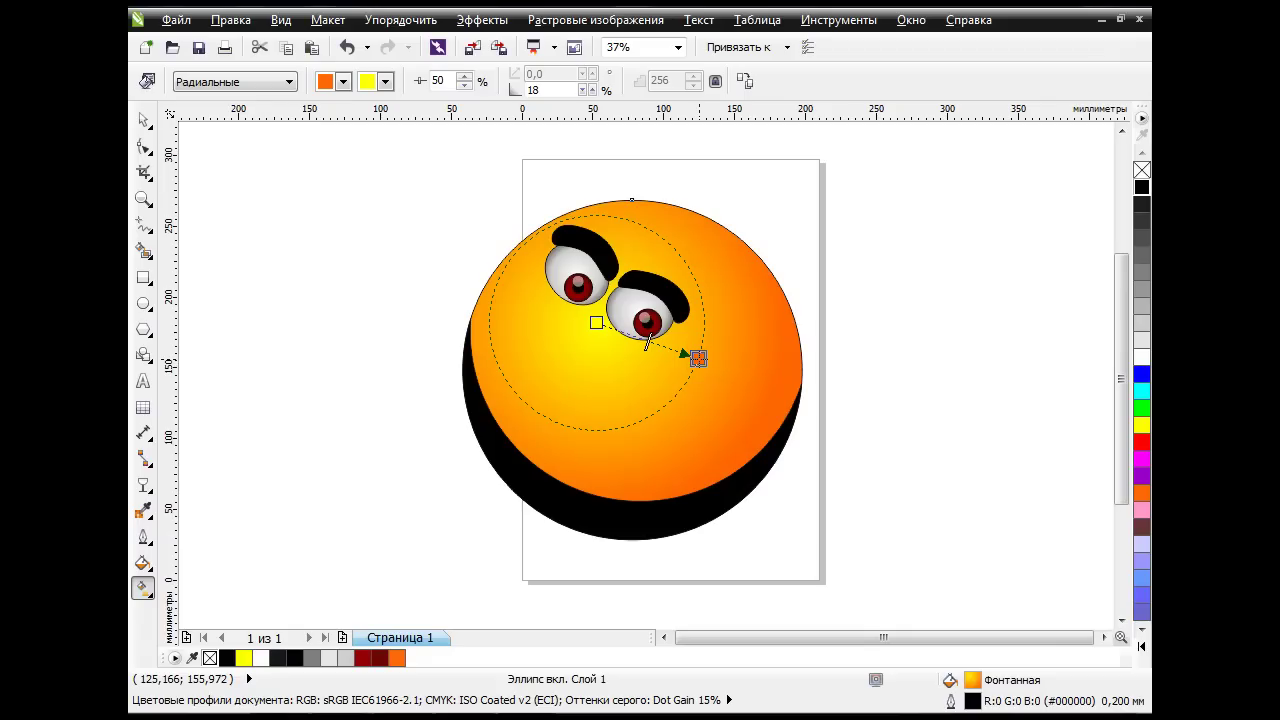
{"action": "left_click", "coordinate": [143, 119]}
{"action": "left_click", "coordinate": [334, 380]}
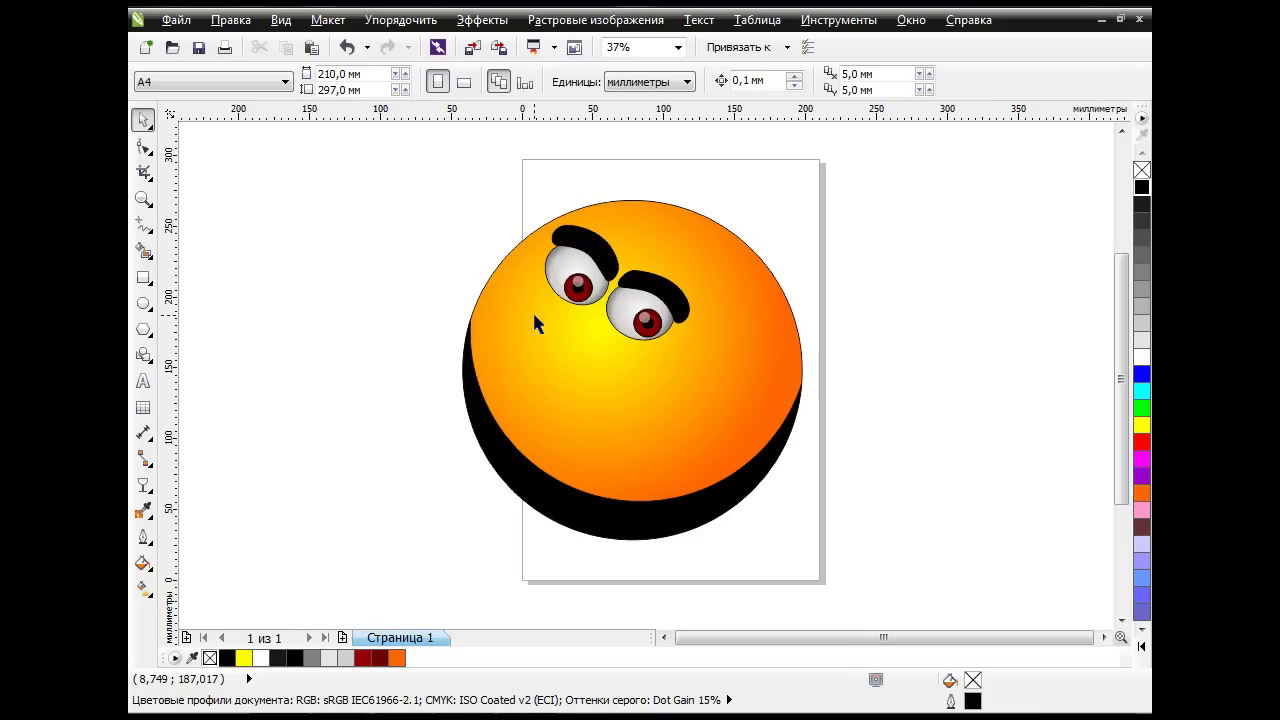
Draw a rectangle about 152 × 40 mm beside the face, fully round its corners and convert it to curves.
{"action": "left_click", "coordinate": [143, 278]}
{"action": "left_click_drag", "start_coordinate": [802, 259], "coordinate": [1018, 315]}
{"action": "left_click", "coordinate": [143, 147]}
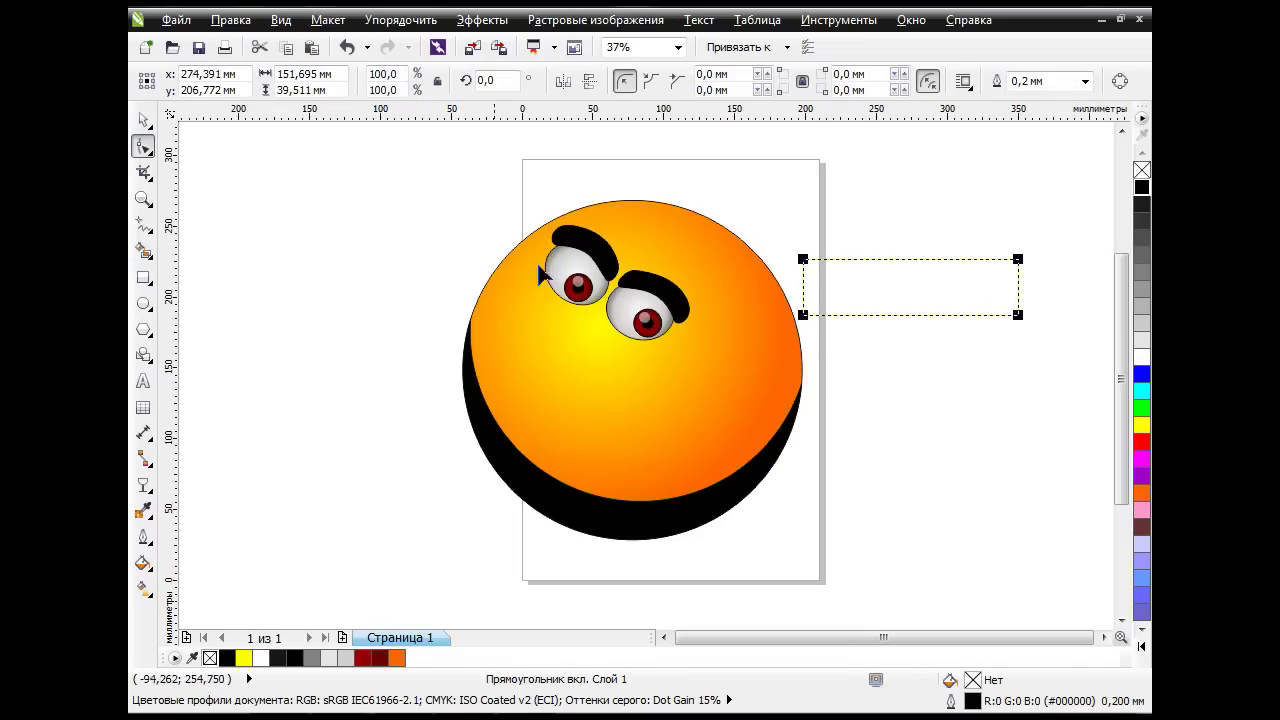
{"action": "left_click_drag", "start_coordinate": [803, 260], "coordinate": [838, 262]}
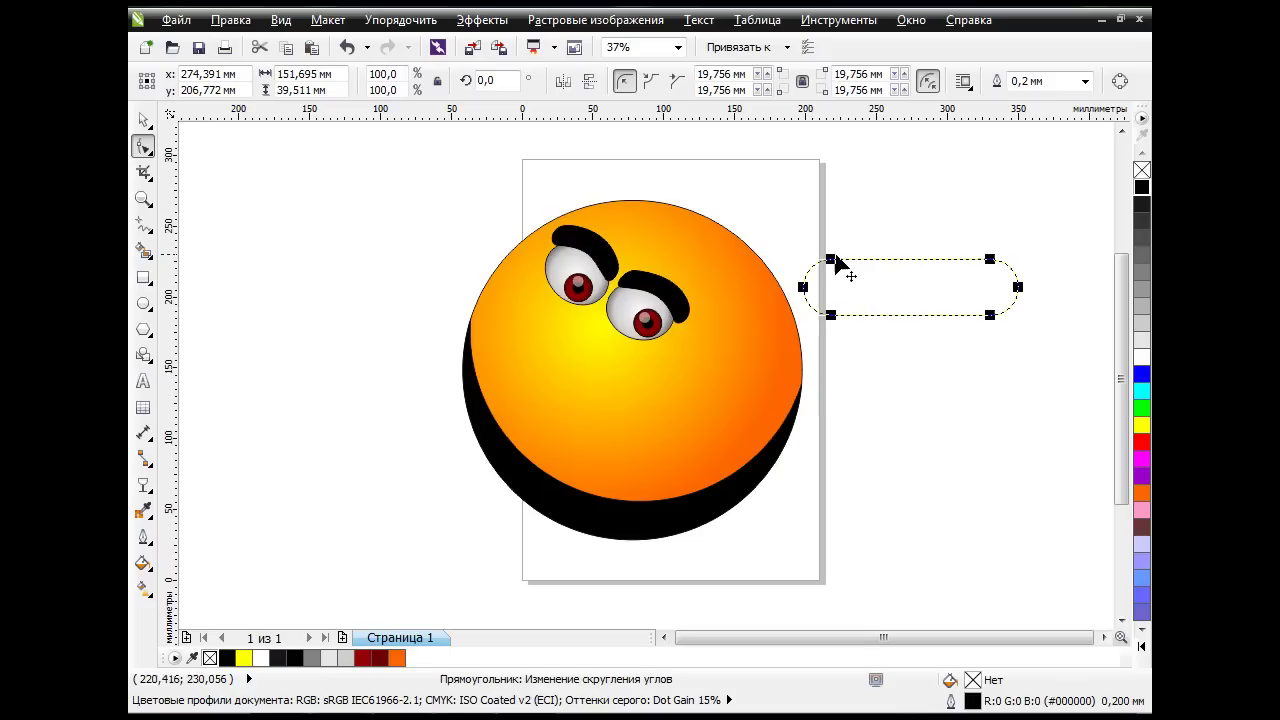
{"action": "left_click", "coordinate": [1120, 81]}
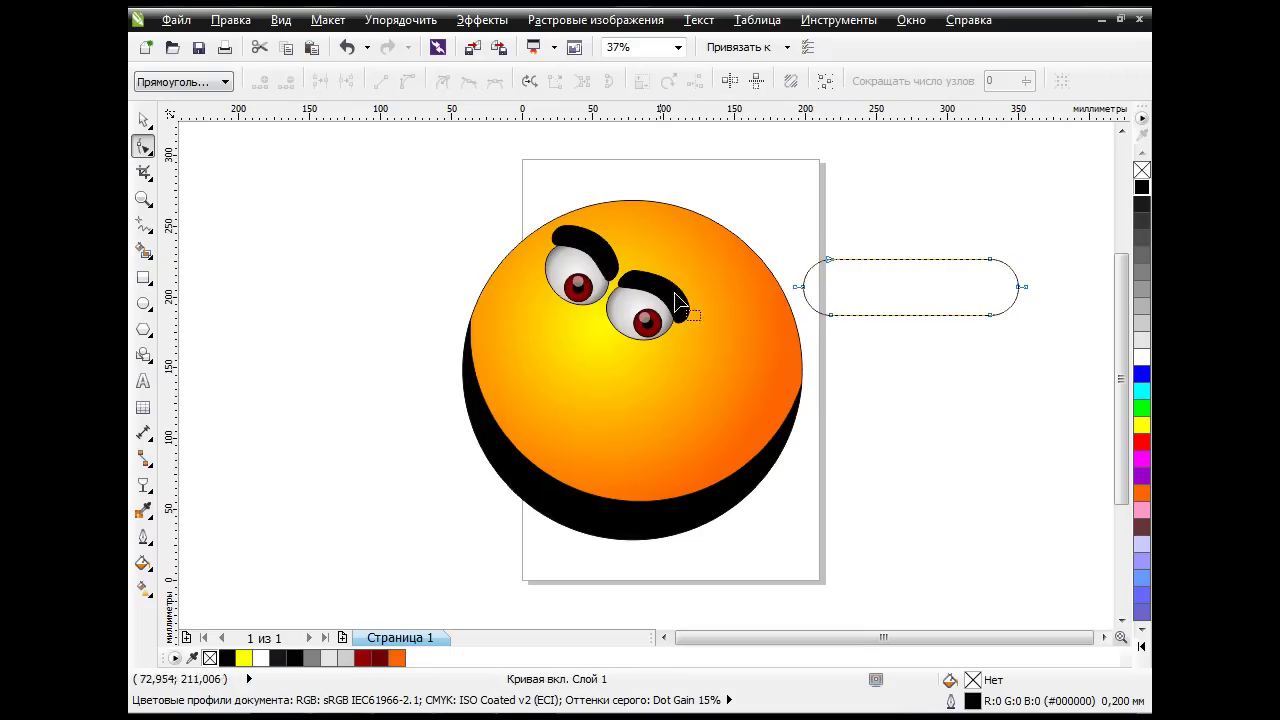
Break the rounded outline at its lower-right node and delete the loose nodes to open the shape along its bottom edge.
{"action": "left_click", "coordinate": [988, 316]}
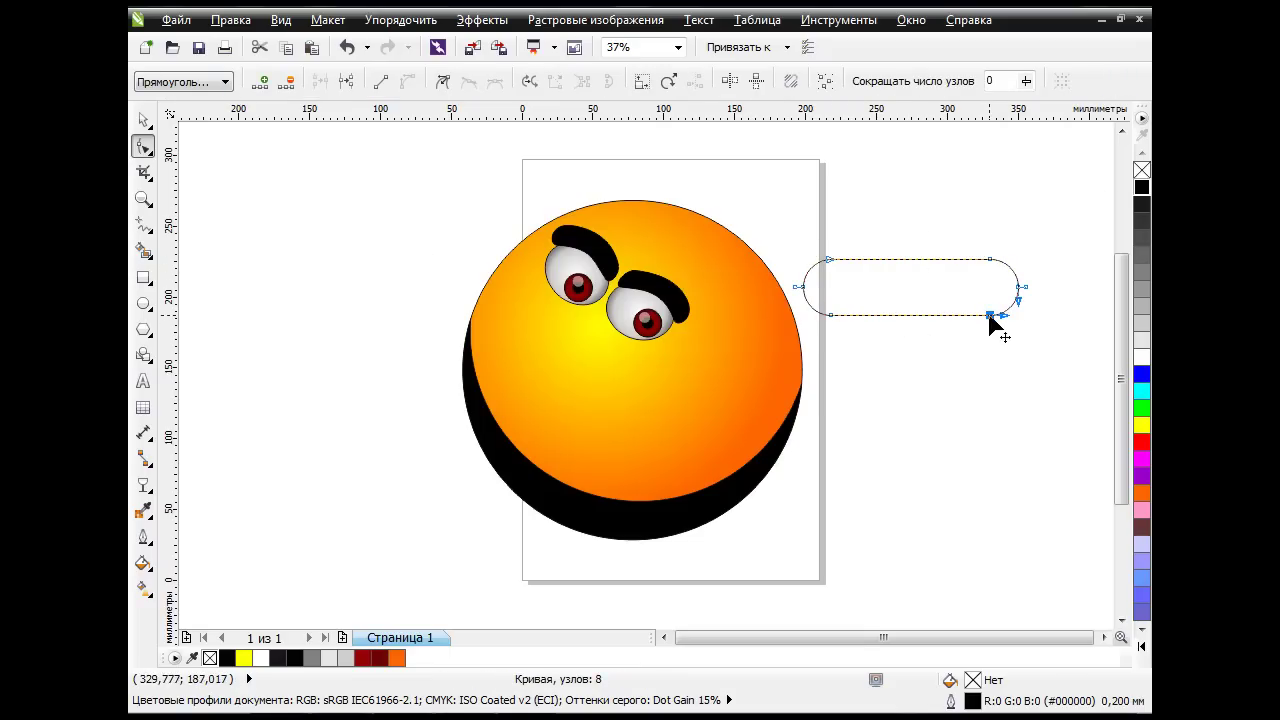
{"action": "left_click", "coordinate": [350, 81]}
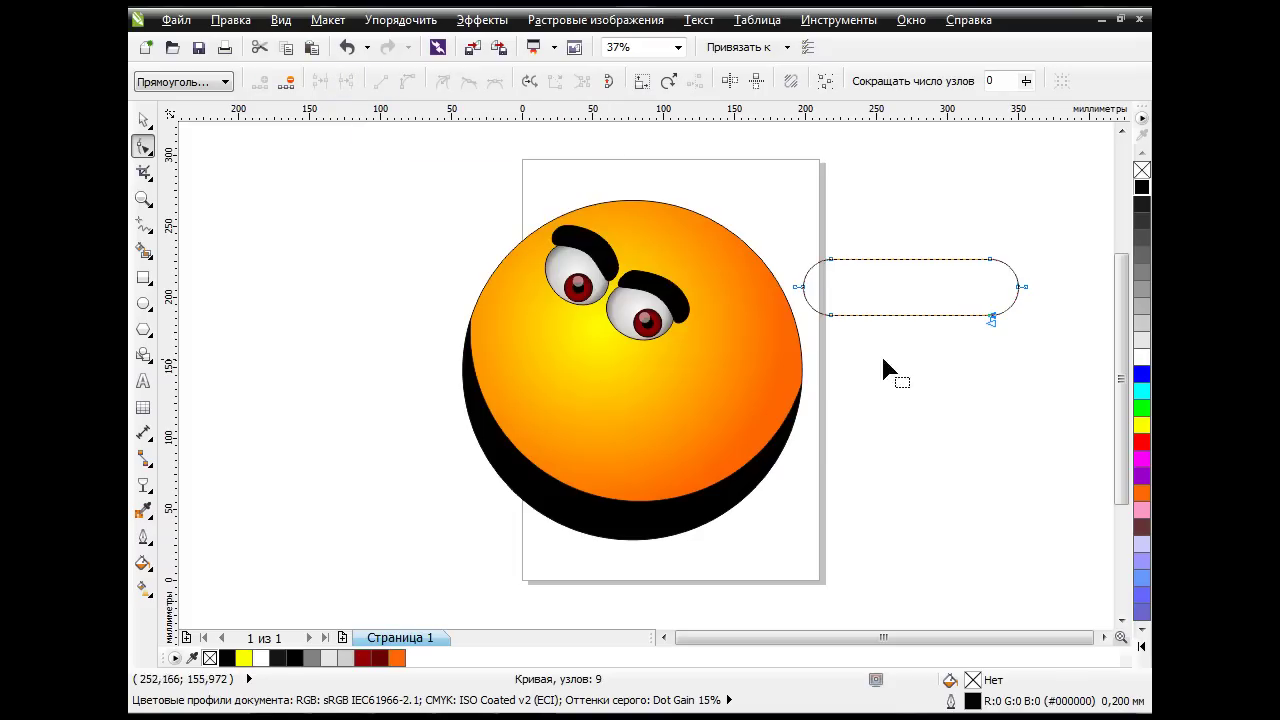
{"action": "key", "text": "Delete"}
{"action": "left_click", "coordinate": [989, 316]}
{"action": "key", "text": "Delete"}
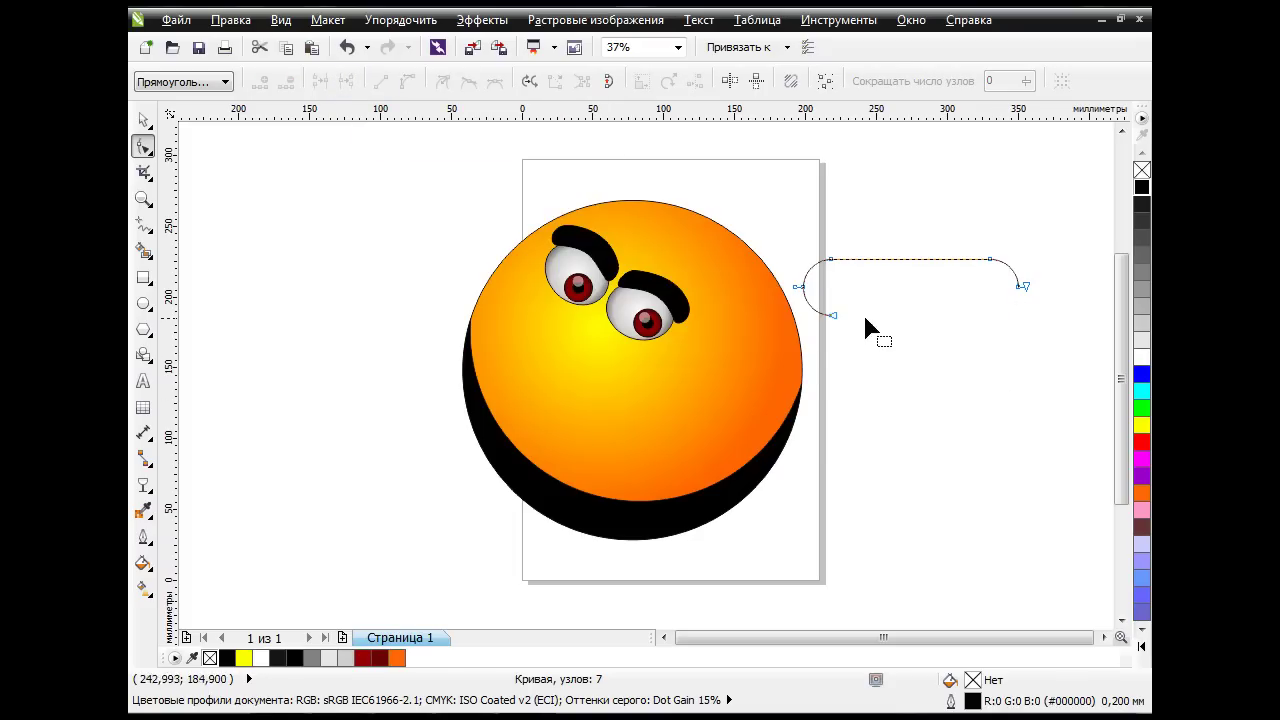
Try deleting the lower-left arc of the open outline, and undo the deletion.
{"action": "left_click_drag", "start_coordinate": [813, 319], "coordinate": [812, 318]}
{"action": "key", "text": "Delete"}
{"action": "left_click", "coordinate": [347, 47]}
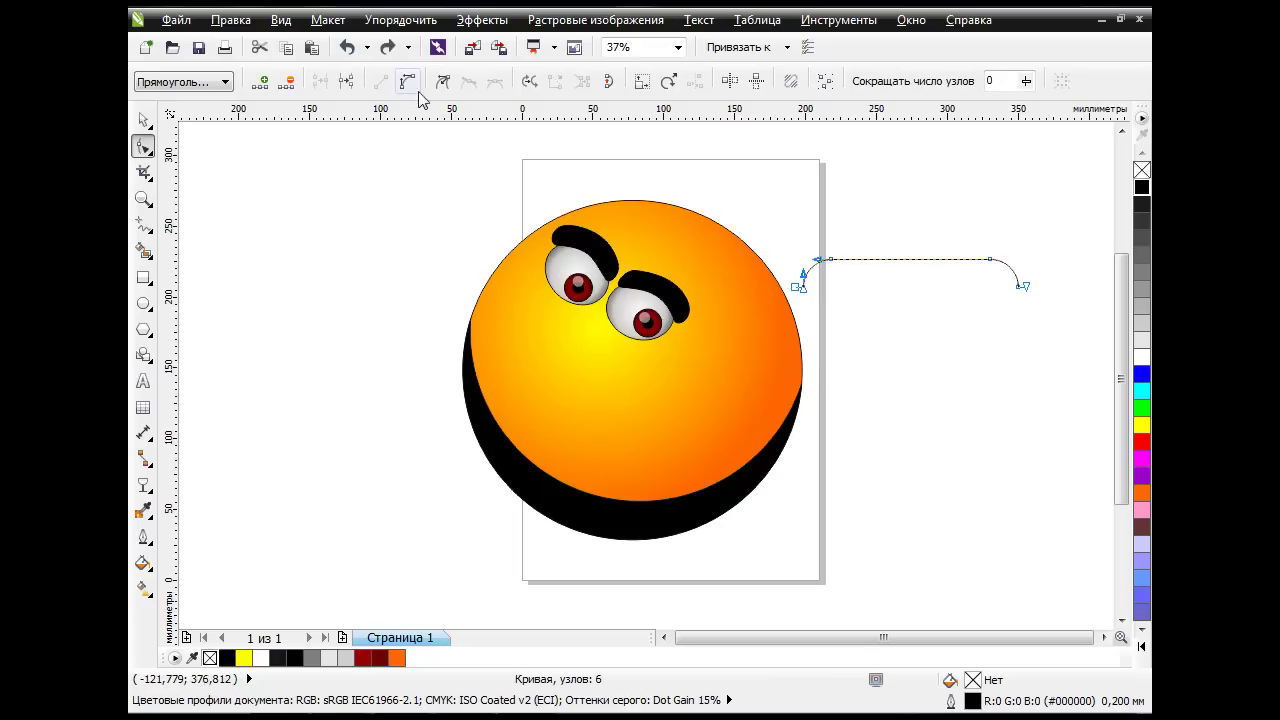
{"action": "left_click", "coordinate": [347, 47]}
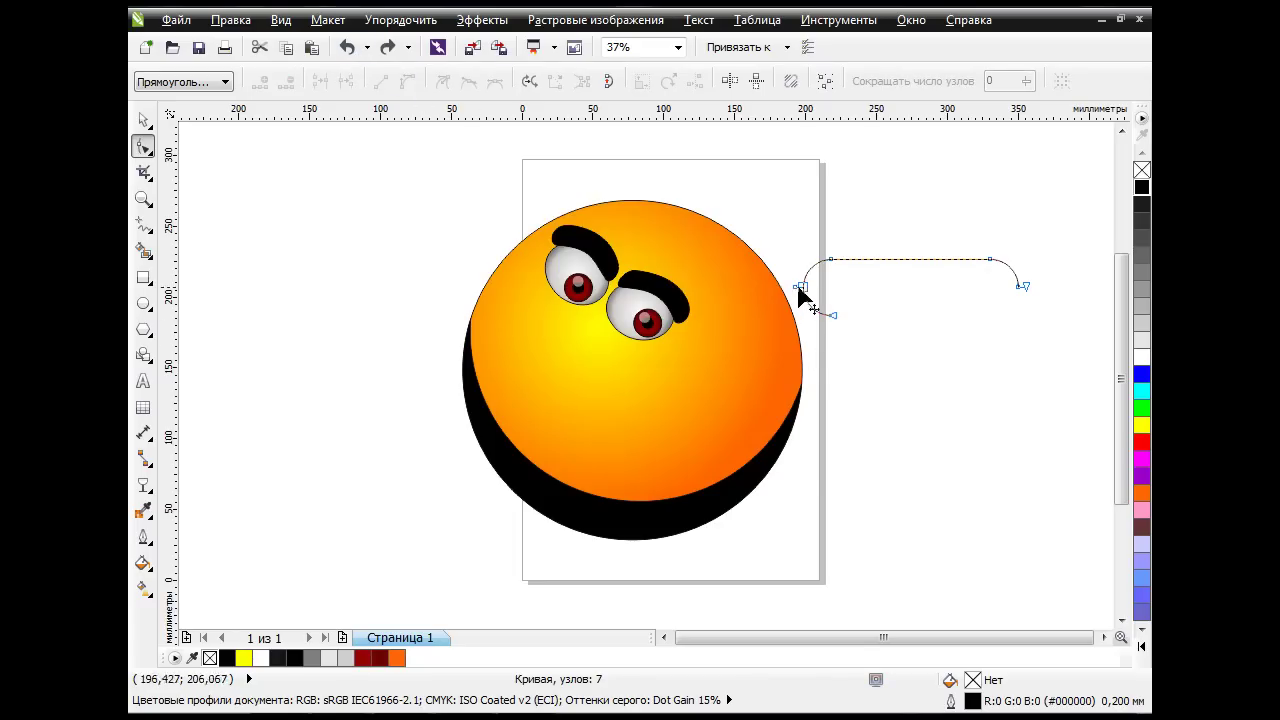
Delete the extra nodes at the outline's left side and right end, keeping one continuous open curve.
{"action": "key", "text": "Delete"}
{"action": "left_click", "coordinate": [1025, 289]}
{"action": "key", "text": "Delete"}
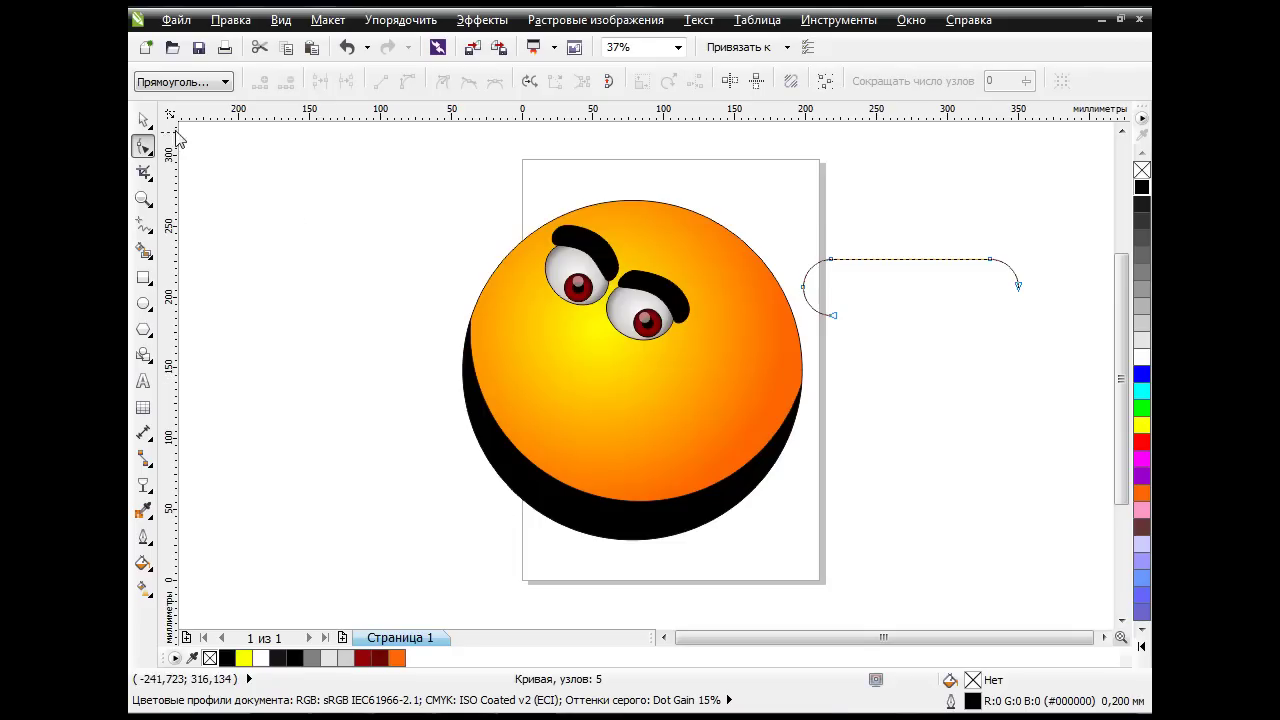
Rotate the open curve to about 321.7° and move it across the face's left side below the eyes.
{"action": "key", "text": "space"}
{"action": "left_click", "coordinate": [912, 290]}
{"action": "left_click_drag", "start_coordinate": [1025, 255], "coordinate": [1037, 314]}
{"action": "left_click", "coordinate": [975, 333]}
{"action": "left_click_drag", "start_coordinate": [948, 290], "coordinate": [587, 335]}
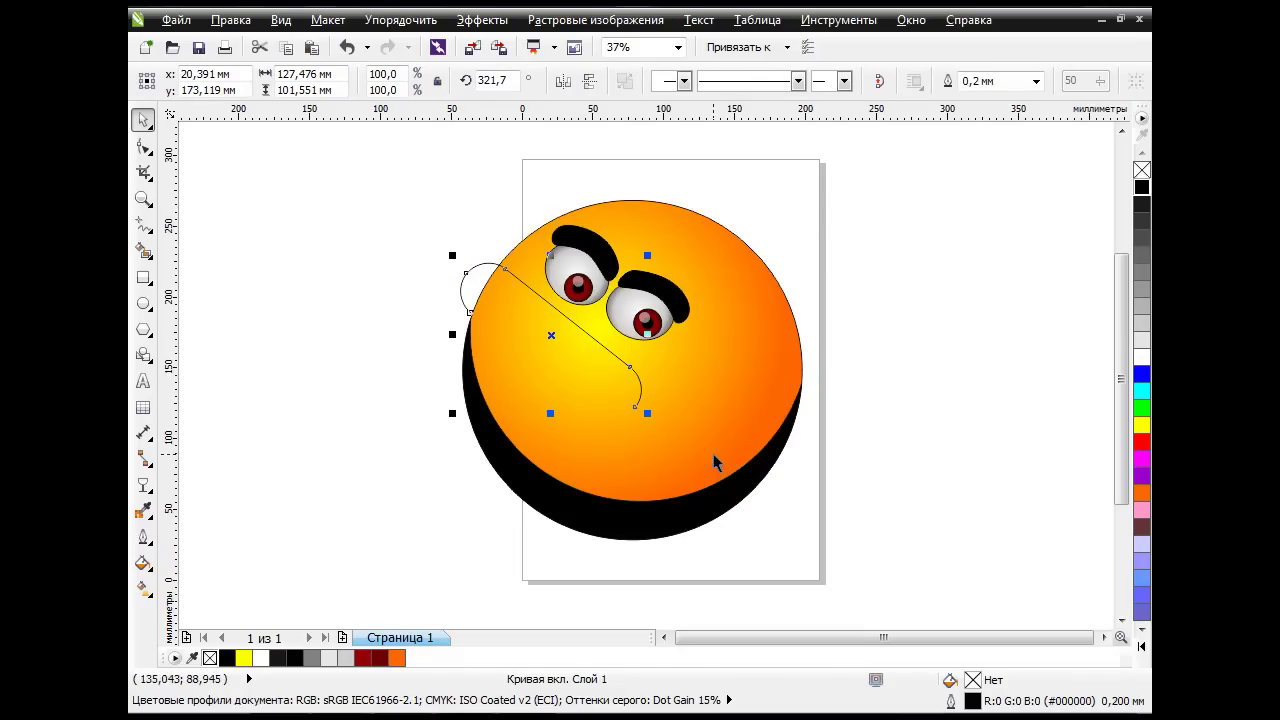
Select all of the mouth curve's nodes and bend its long straight segment upward into an arc.
{"action": "left_click", "coordinate": [143, 146]}
{"action": "left_click_drag", "start_coordinate": [461, 238], "coordinate": [781, 478]}
{"action": "left_click", "coordinate": [392, 287]}
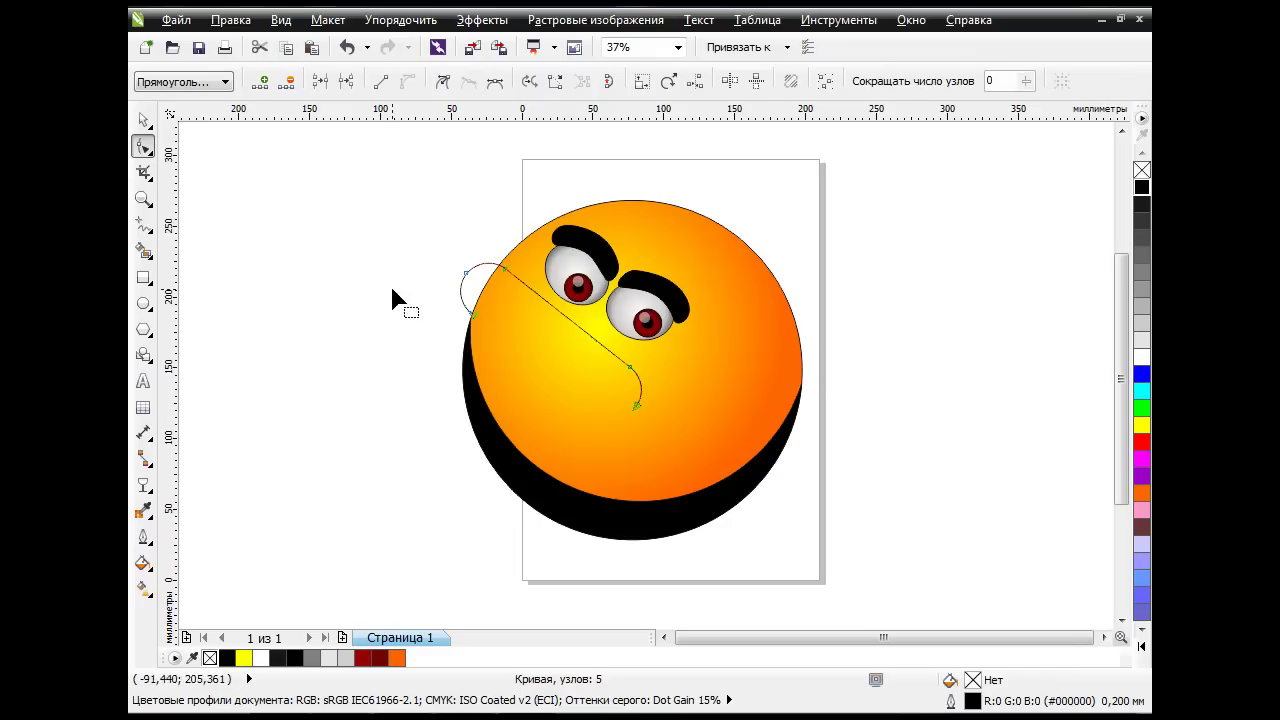
{"action": "left_click", "coordinate": [570, 321]}
{"action": "left_click_drag", "start_coordinate": [570, 321], "coordinate": [584, 306]}
Scale the mouth curve down to about 85% and place it slightly lower on the face's left side.
{"action": "left_click", "coordinate": [143, 120]}
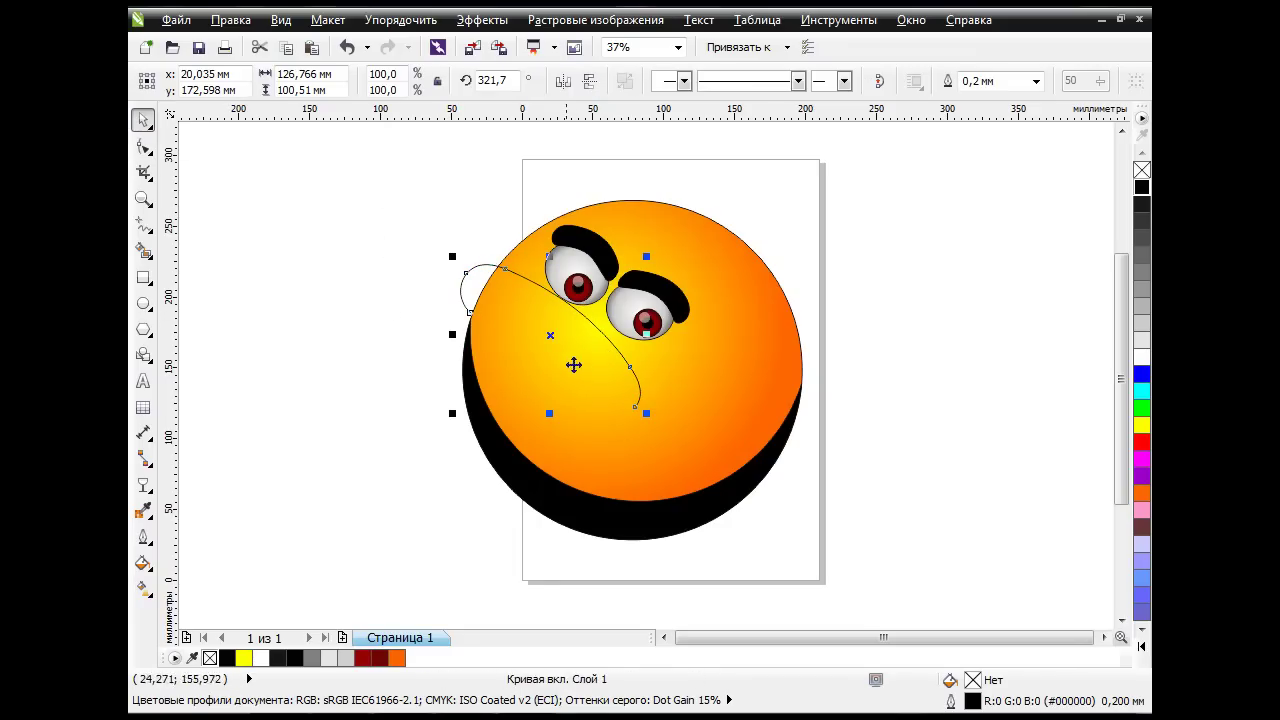
{"action": "left_click_drag", "start_coordinate": [648, 413], "coordinate": [620, 391]}
{"action": "left_click_drag", "start_coordinate": [537, 324], "coordinate": [538, 340]}
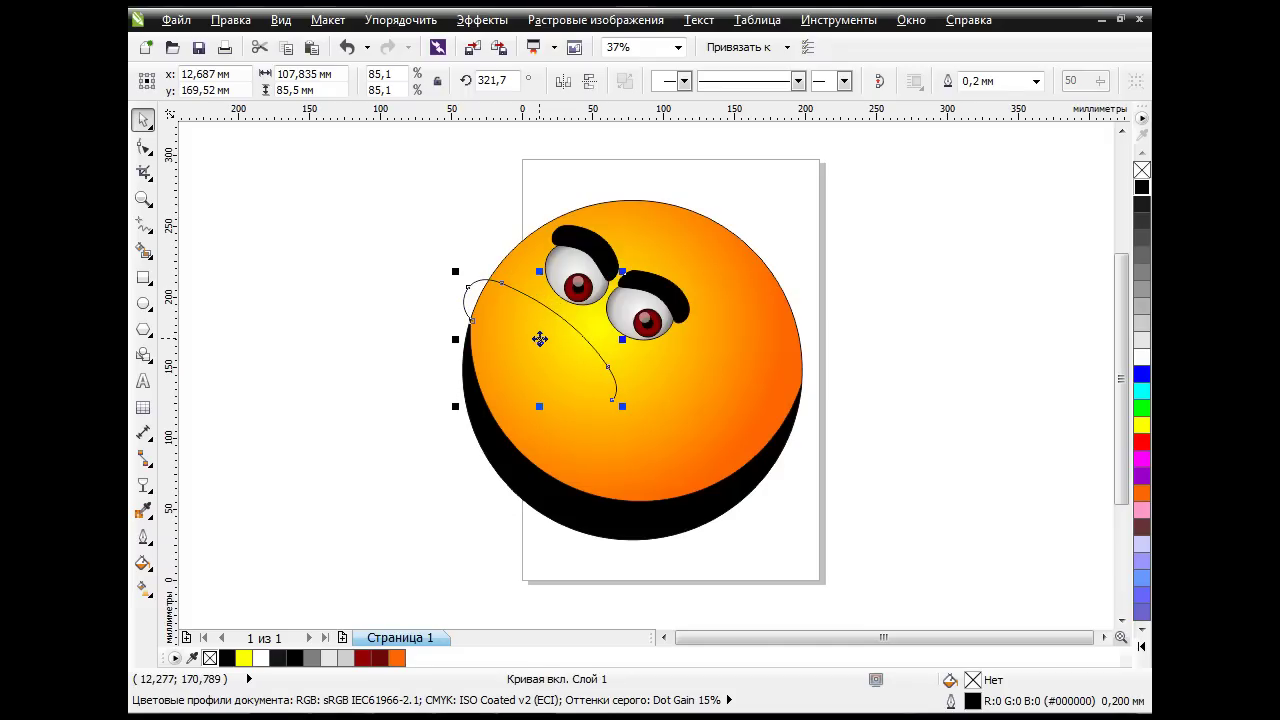
{"action": "left_click", "coordinate": [884, 432]}
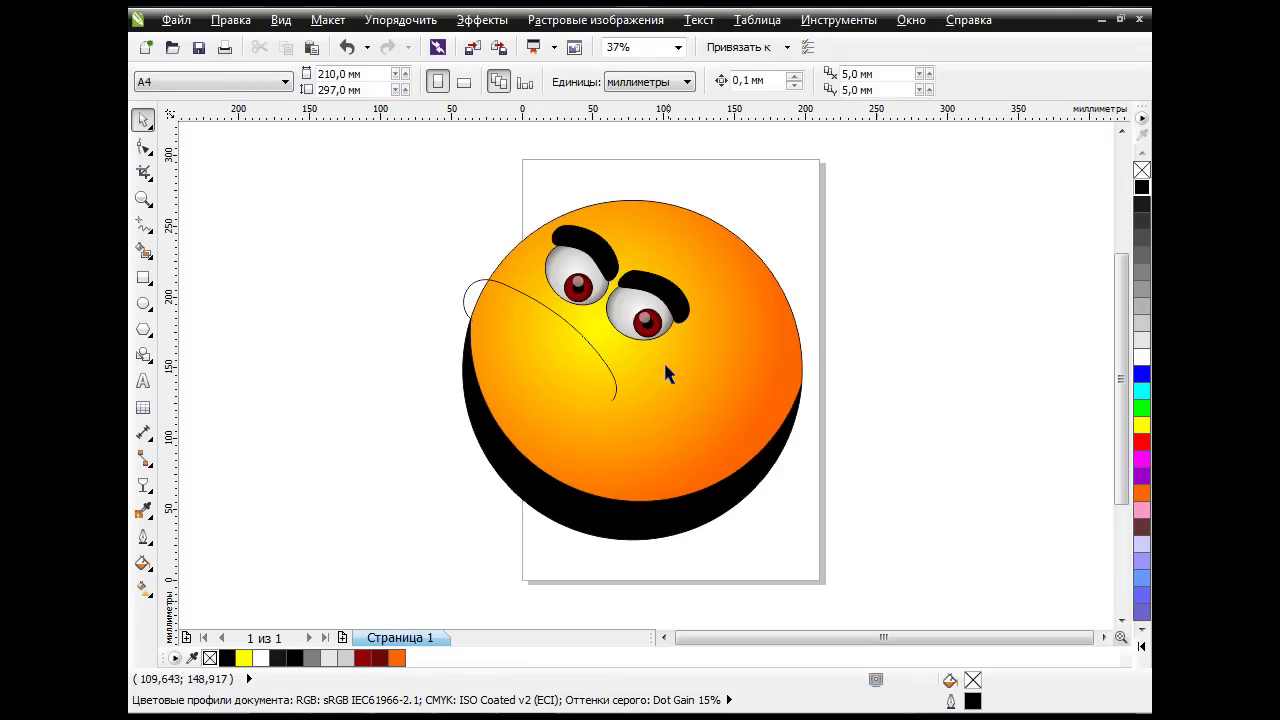
Thicken the mouth curve's outline to 1.5 mm.
{"action": "left_click", "coordinate": [600, 356]}
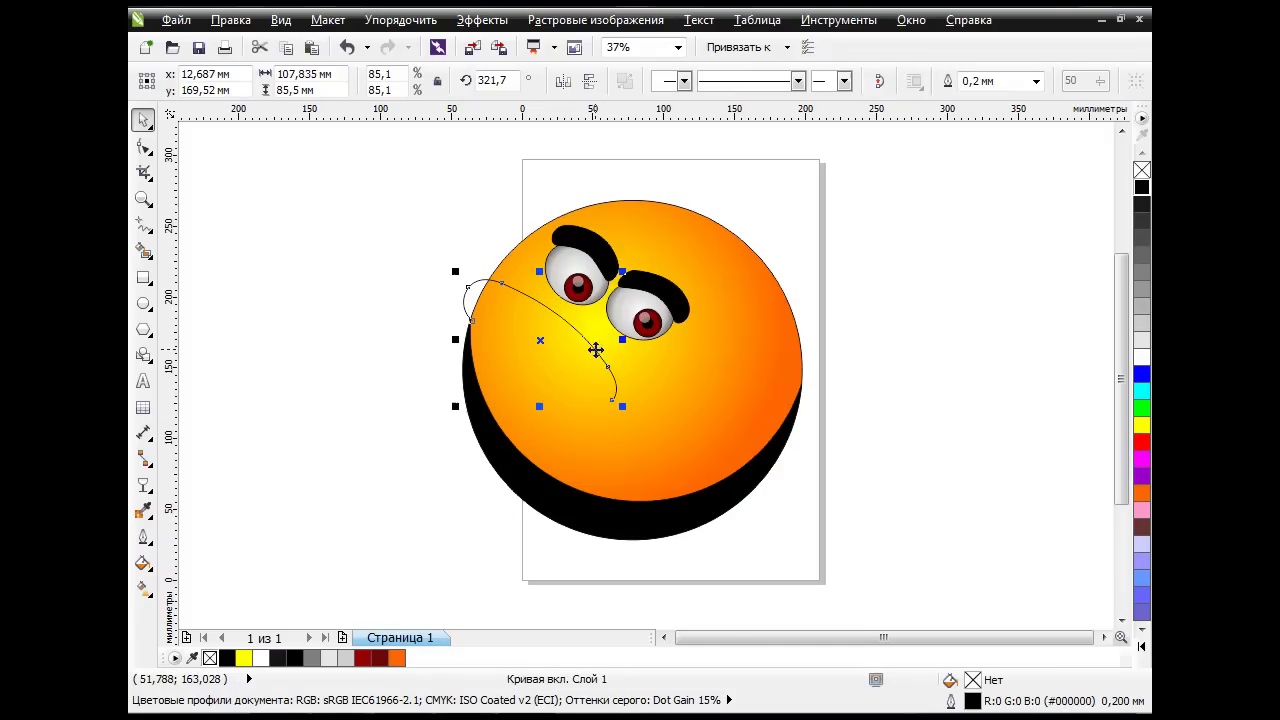
{"action": "left_click", "coordinate": [145, 535]}
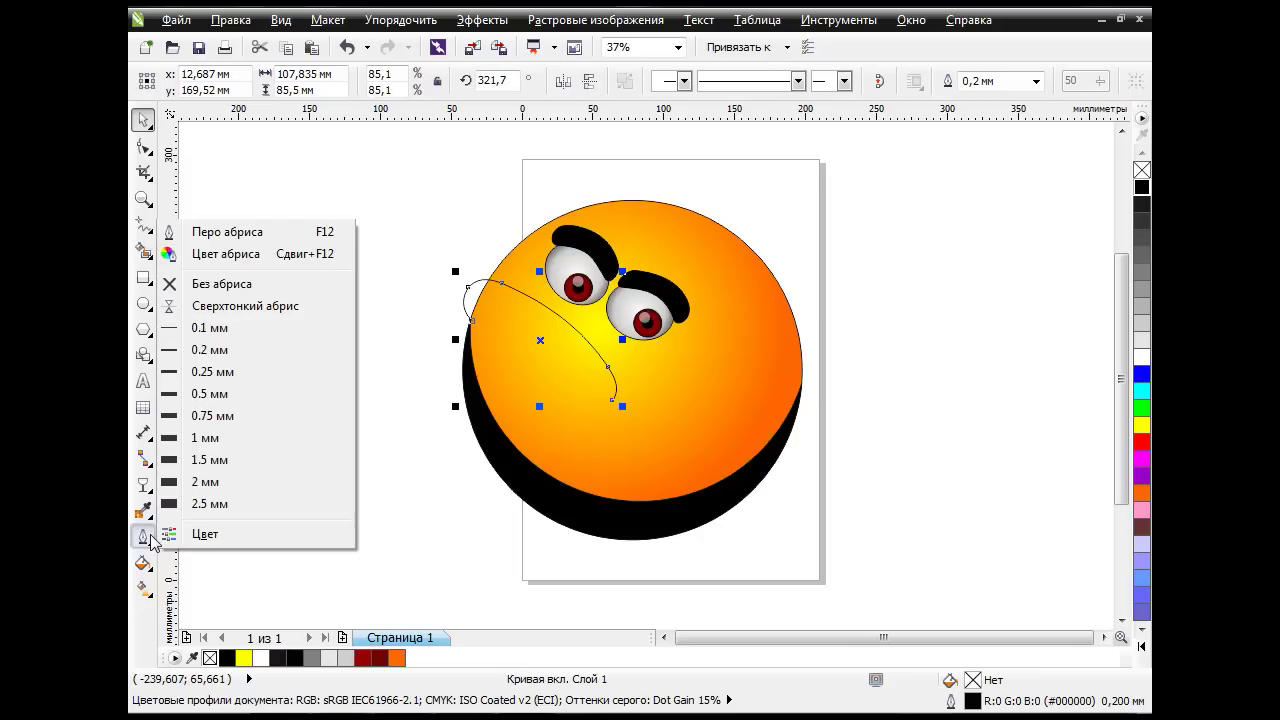
{"action": "left_click", "coordinate": [215, 439]}
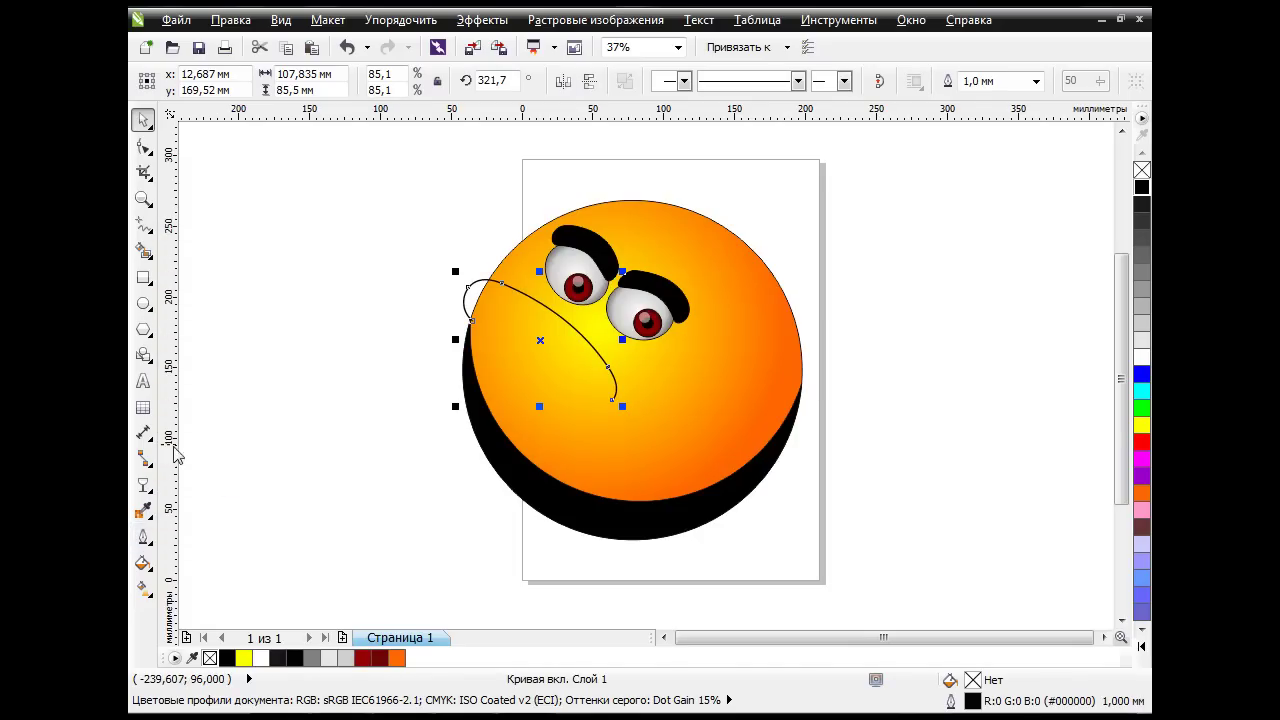
{"action": "left_click", "coordinate": [143, 537]}
{"action": "left_click", "coordinate": [205, 463]}
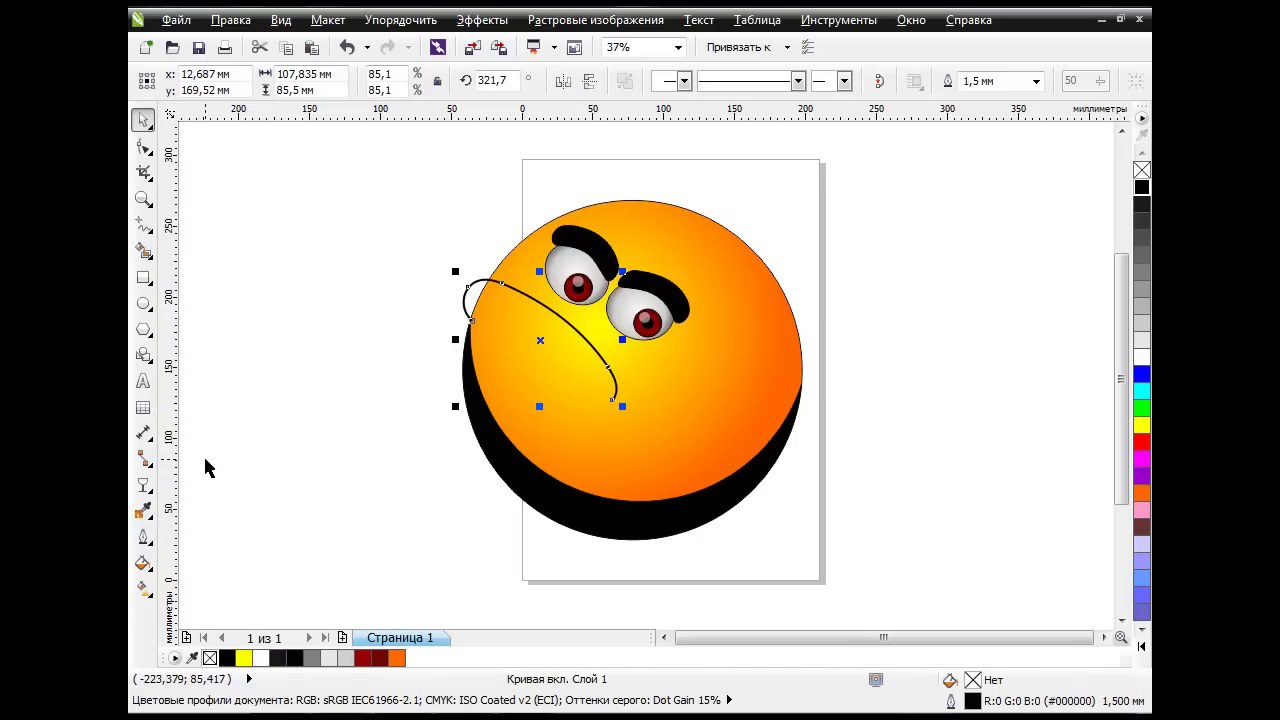
{"action": "left_click", "coordinate": [355, 421]}
Convert the mouth curve's outline to an object and deselect it.
{"action": "left_click", "coordinate": [553, 311]}
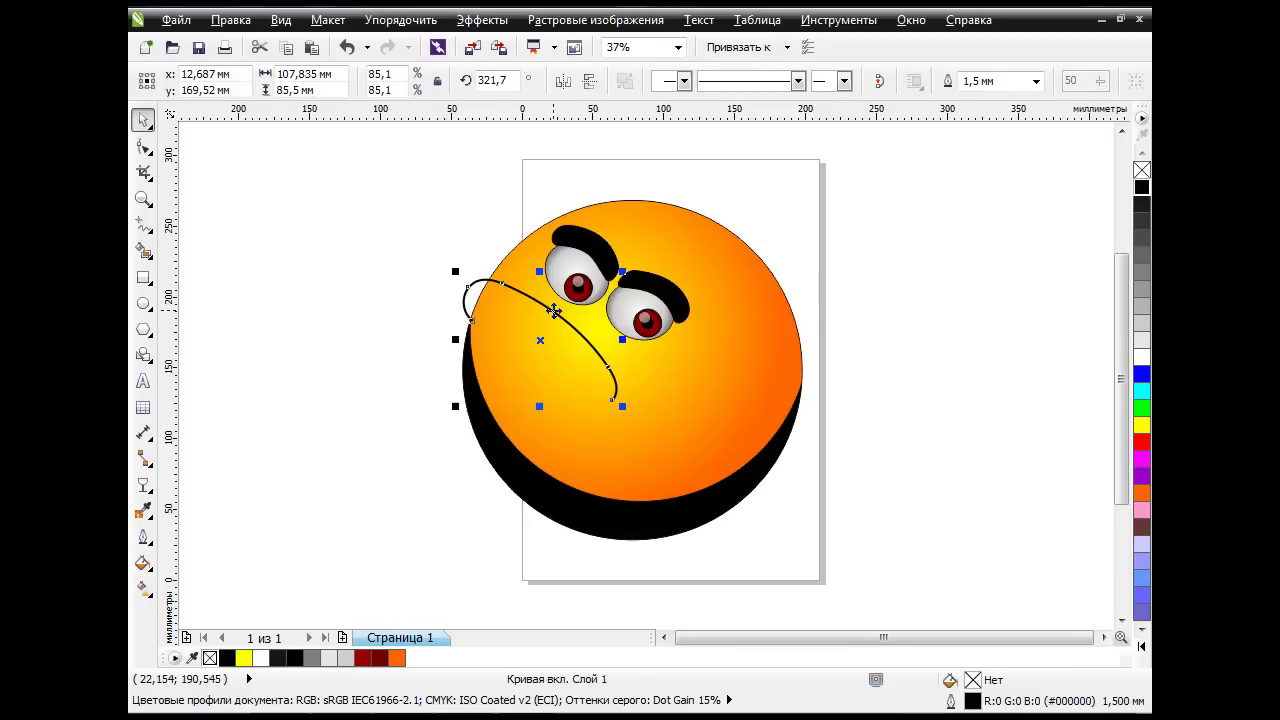
{"action": "left_click", "coordinate": [420, 21]}
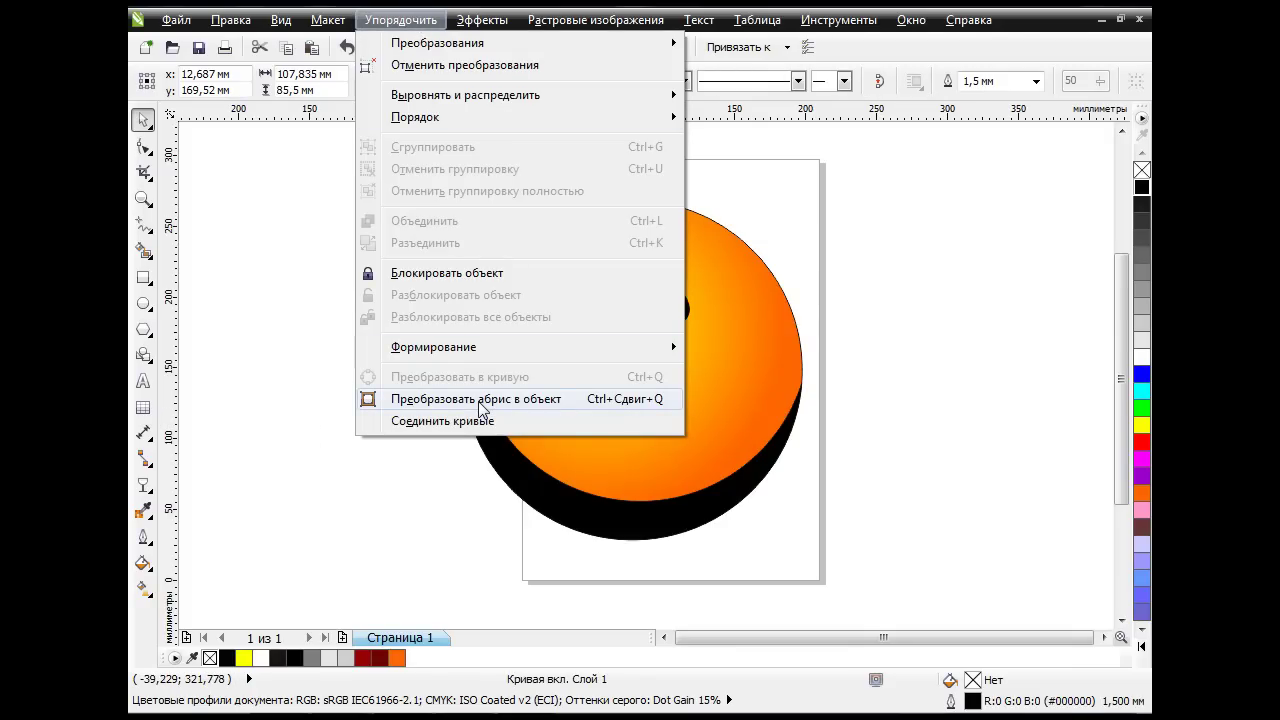
{"action": "key", "text": "Down"}
{"action": "key", "text": "Down"}
{"action": "key", "text": "Up"}
{"action": "key", "text": "Up"}
{"action": "key", "text": "Up"}
{"action": "key", "text": "Down"}
{"action": "key", "text": "Down"}
{"action": "key", "text": "Up"}
{"action": "left_click", "coordinate": [524, 404]}
{"action": "left_click", "coordinate": [386, 417]}
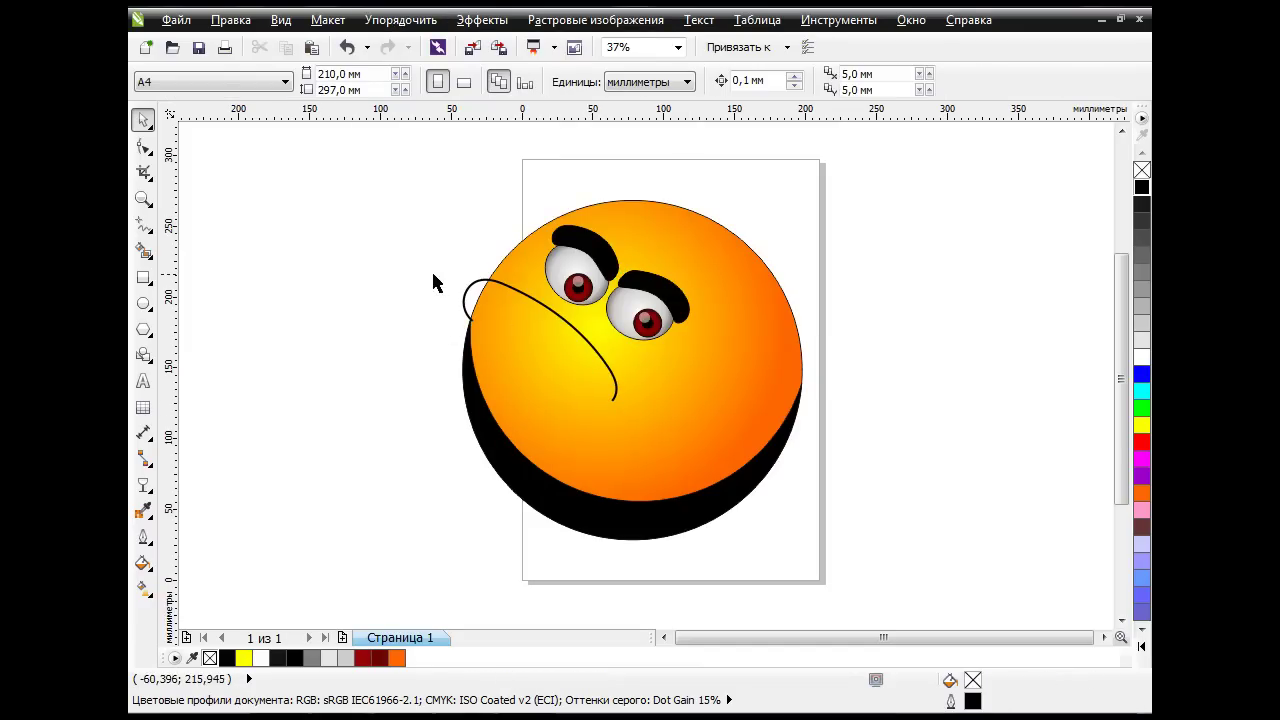
Convert the face circle to curves and add nodes where the two ends of the mouth's hooked corner meet the circle's edge.
{"action": "scroll", "coordinate": [433, 280], "scroll_direction": "up", "scroll_amount": 3}
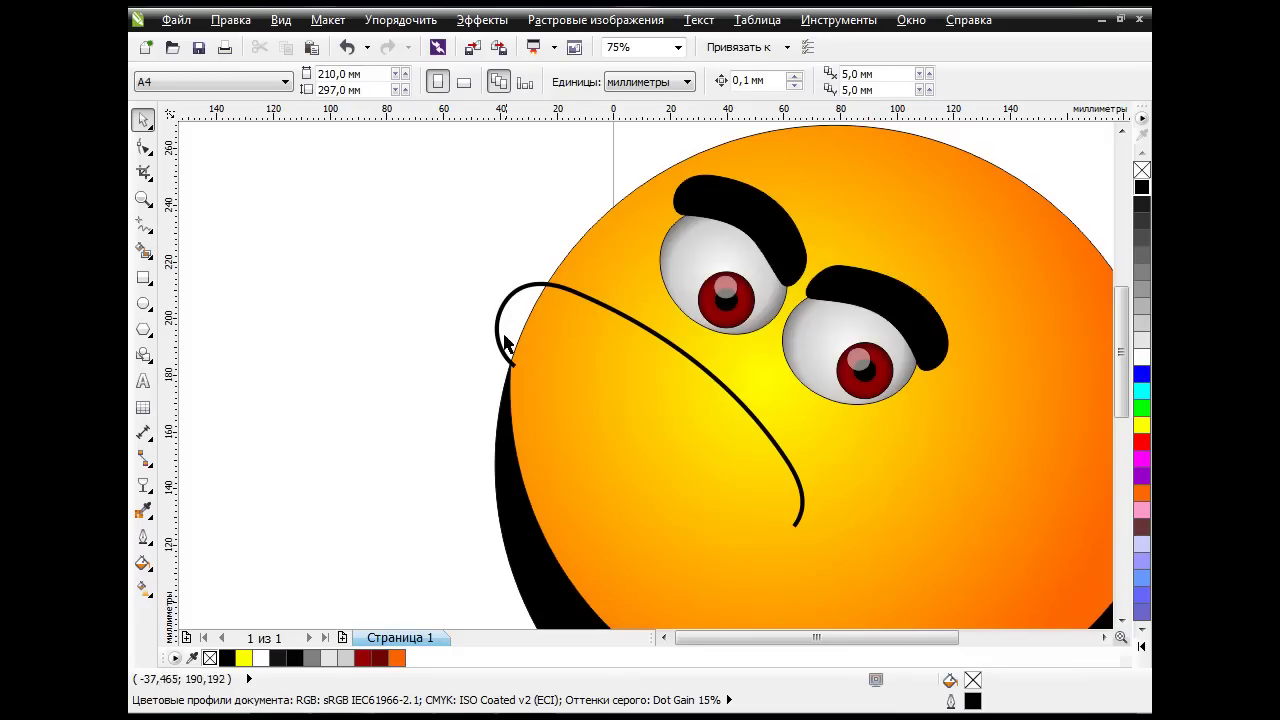
{"action": "left_click", "coordinate": [144, 147]}
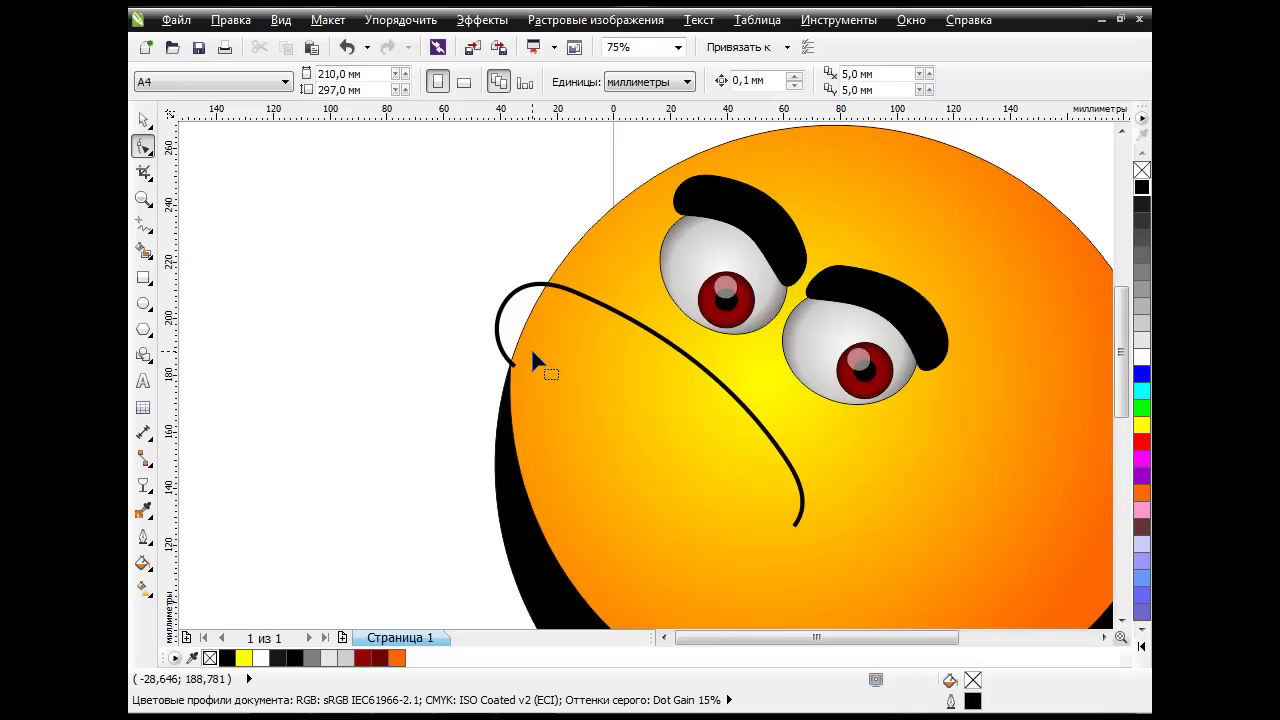
{"action": "left_click", "coordinate": [617, 229]}
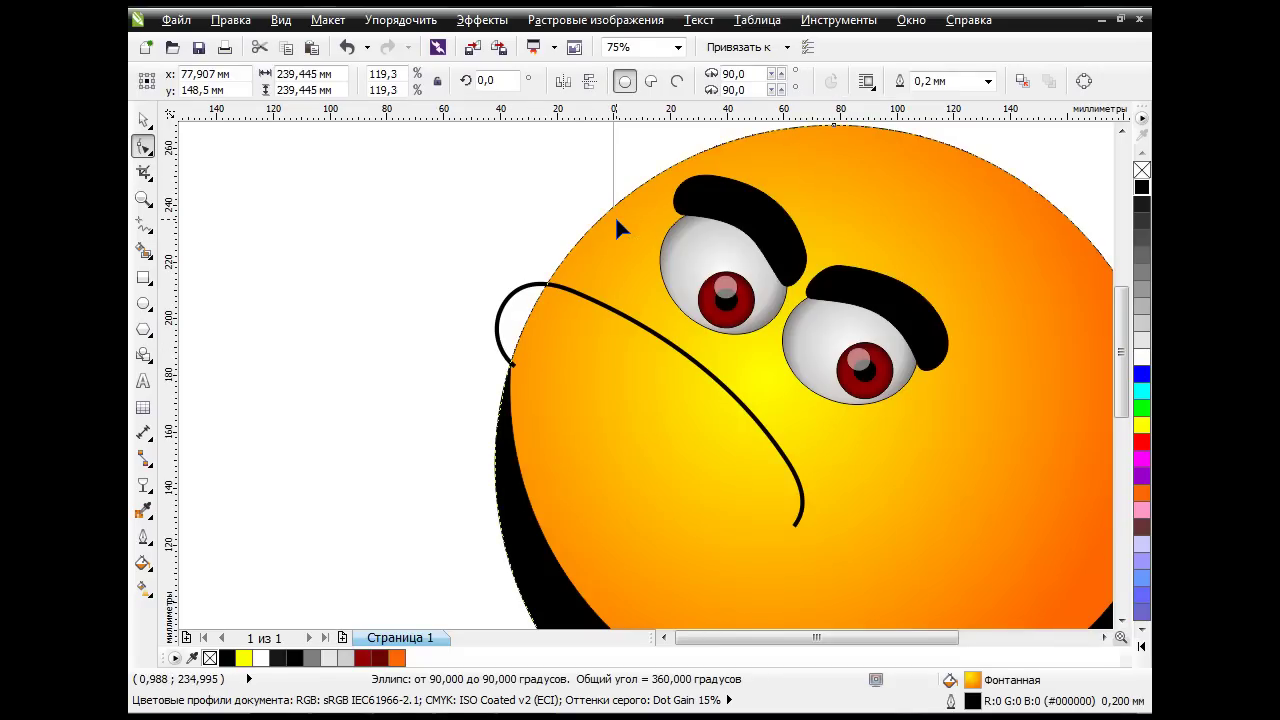
{"action": "left_click", "coordinate": [1087, 85]}
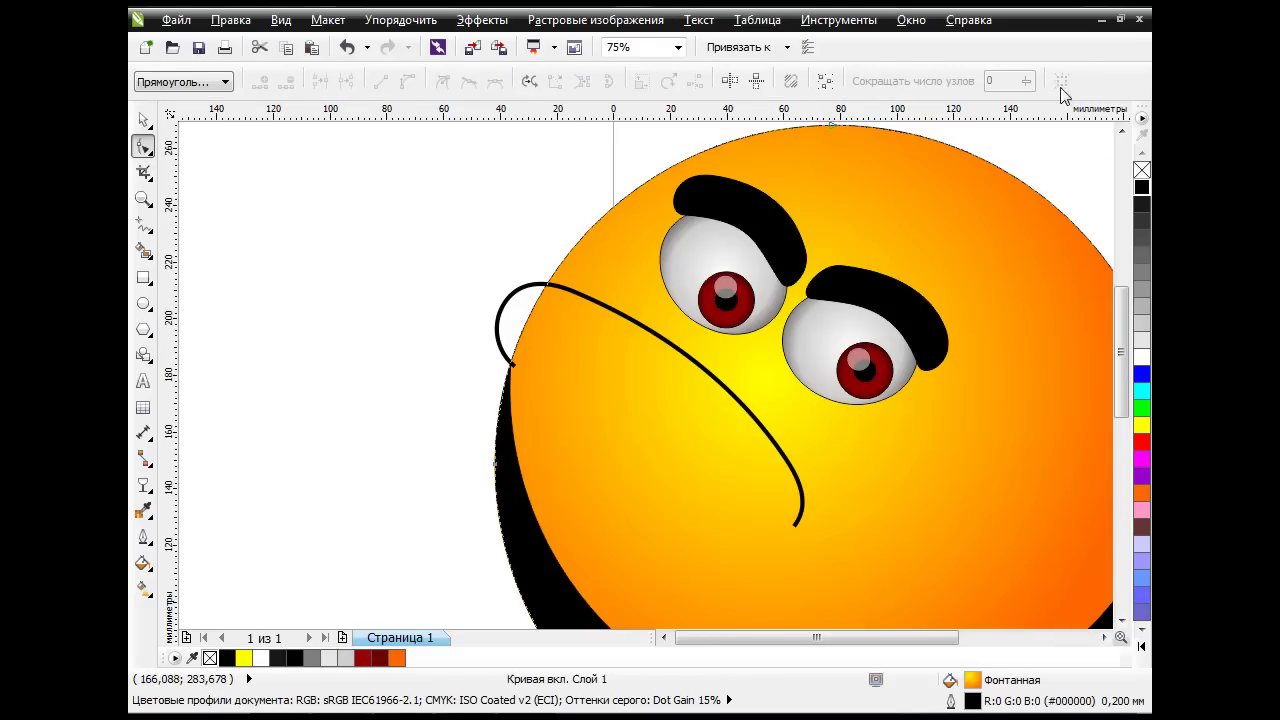
{"action": "left_click", "coordinate": [548, 287]}
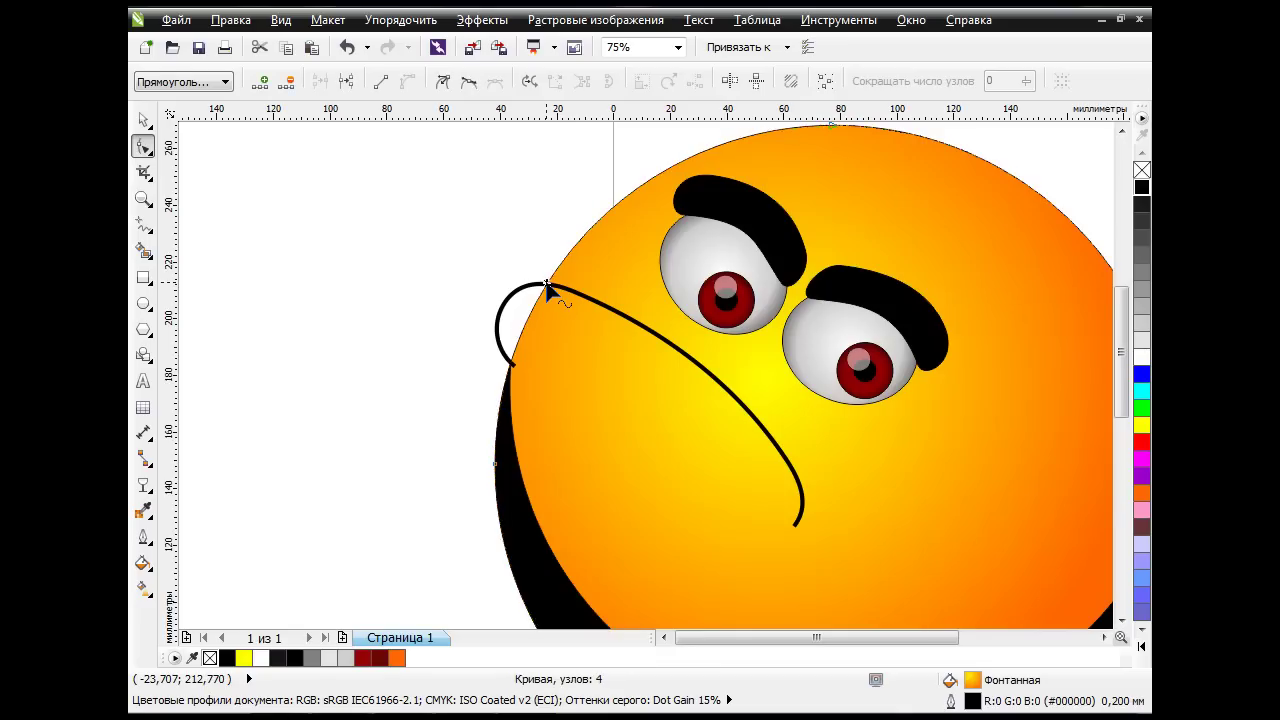
{"action": "double_click", "coordinate": [510, 367]}
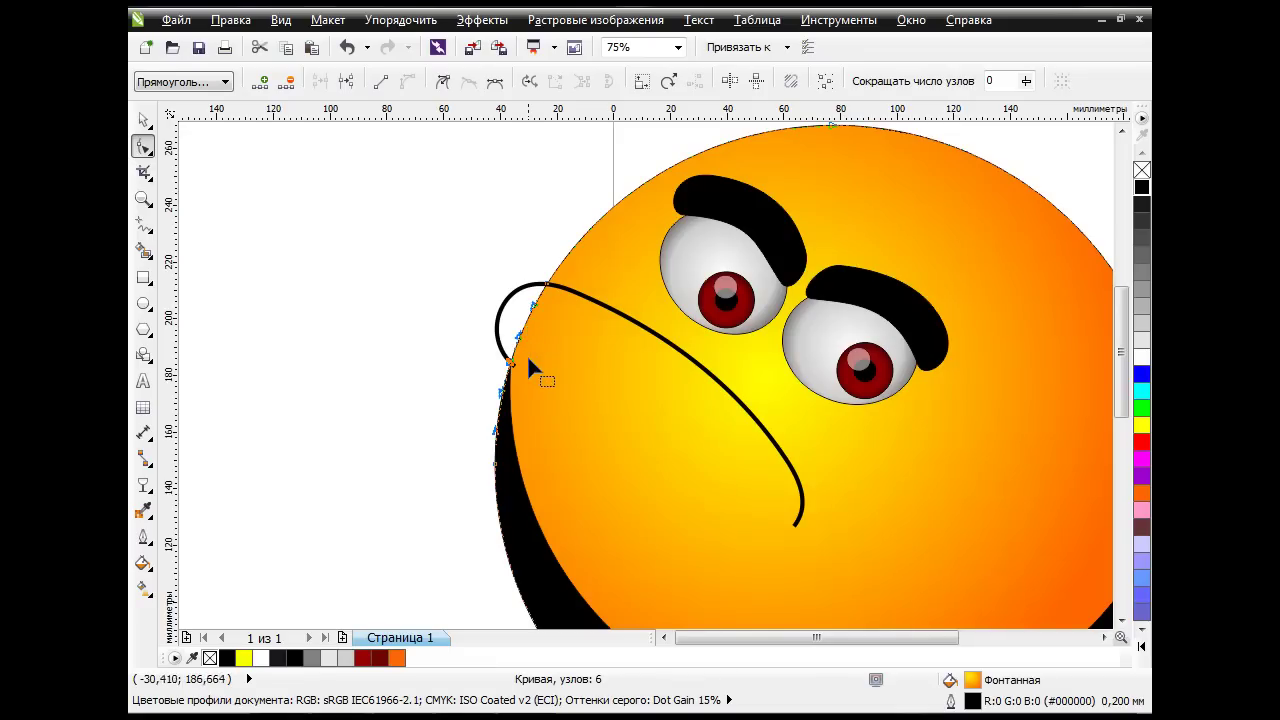
Make the added nodes cusps, bend the circle segment between them outward to follow the mouth's hooked corner, and deselect the circle.
{"action": "left_click", "coordinate": [547, 285]}
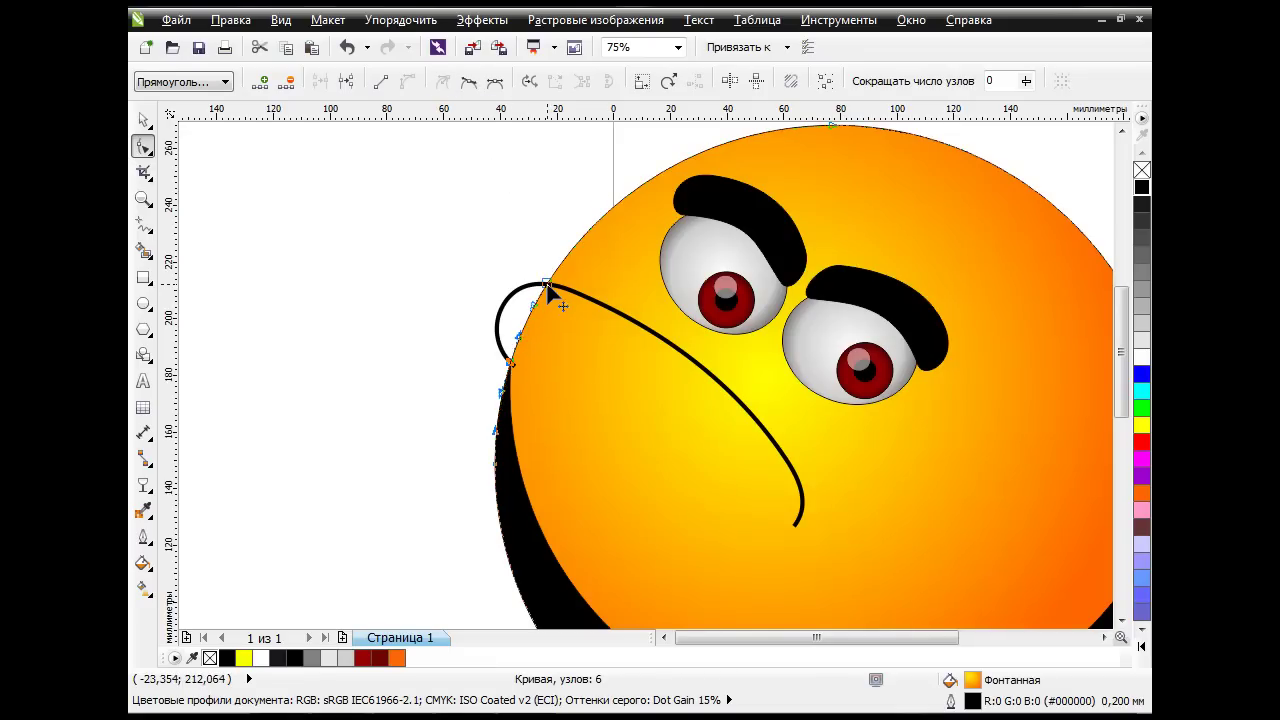
{"action": "left_click", "coordinate": [452, 86]}
{"action": "left_click_drag", "start_coordinate": [533, 319], "coordinate": [505, 316]}
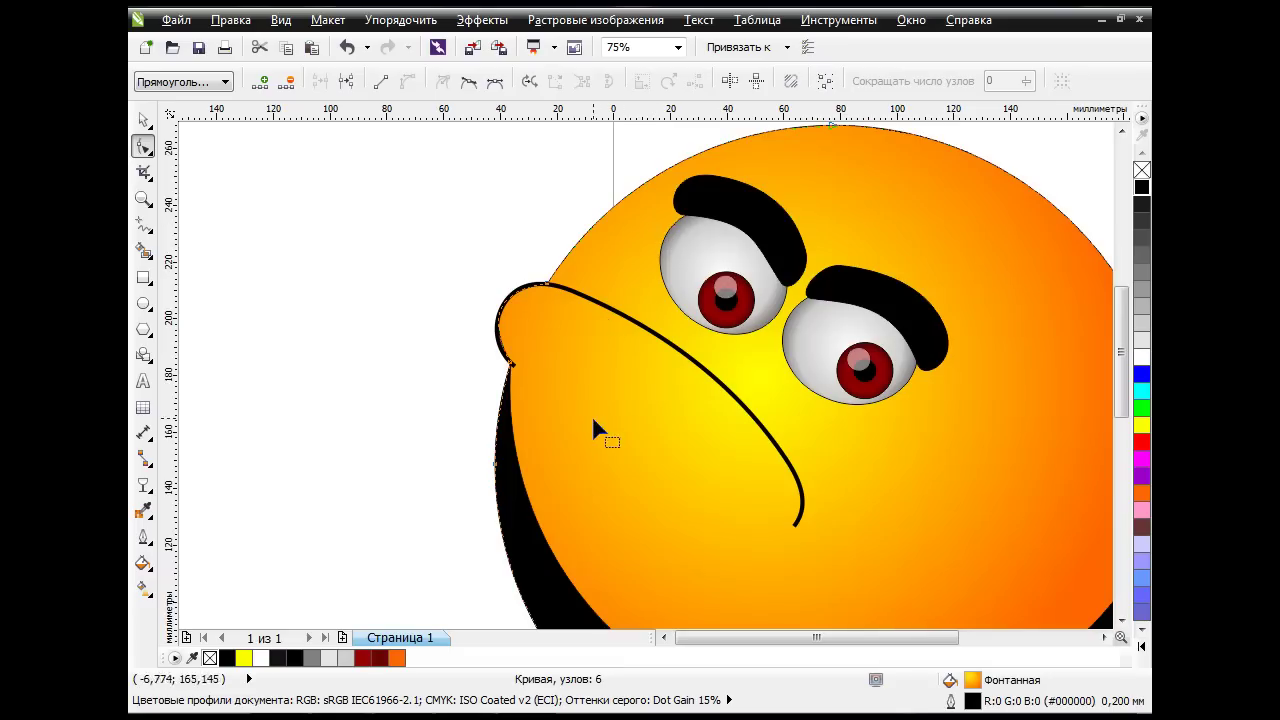
{"action": "key", "text": "space"}
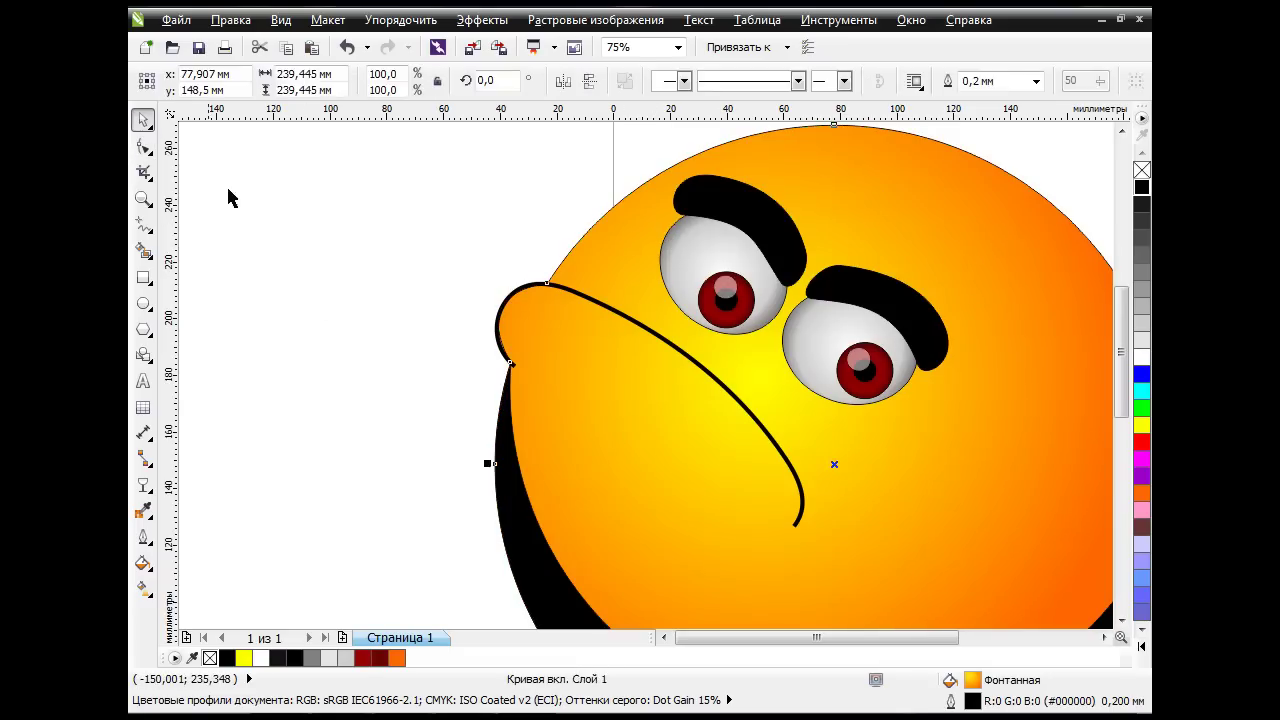
{"action": "left_click", "coordinate": [229, 194]}
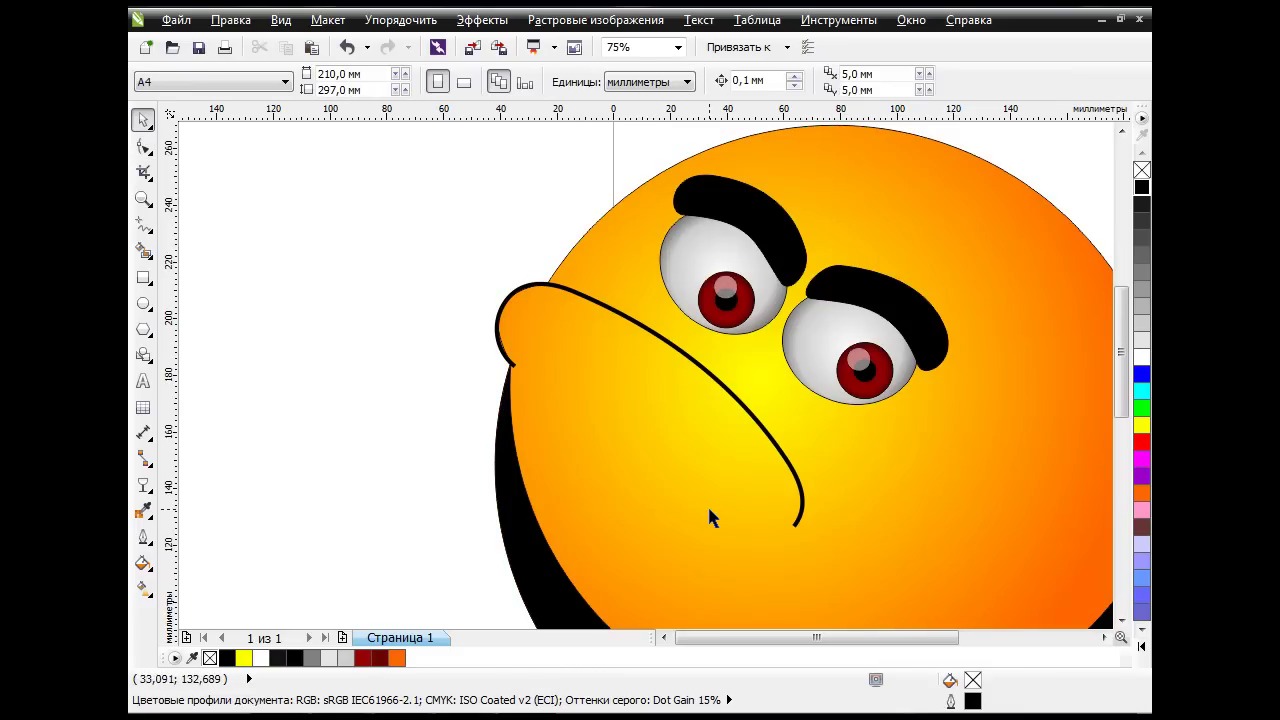
Save the drawing.
{"action": "scroll", "coordinate": [890, 458], "scroll_direction": "down", "scroll_amount": 2}
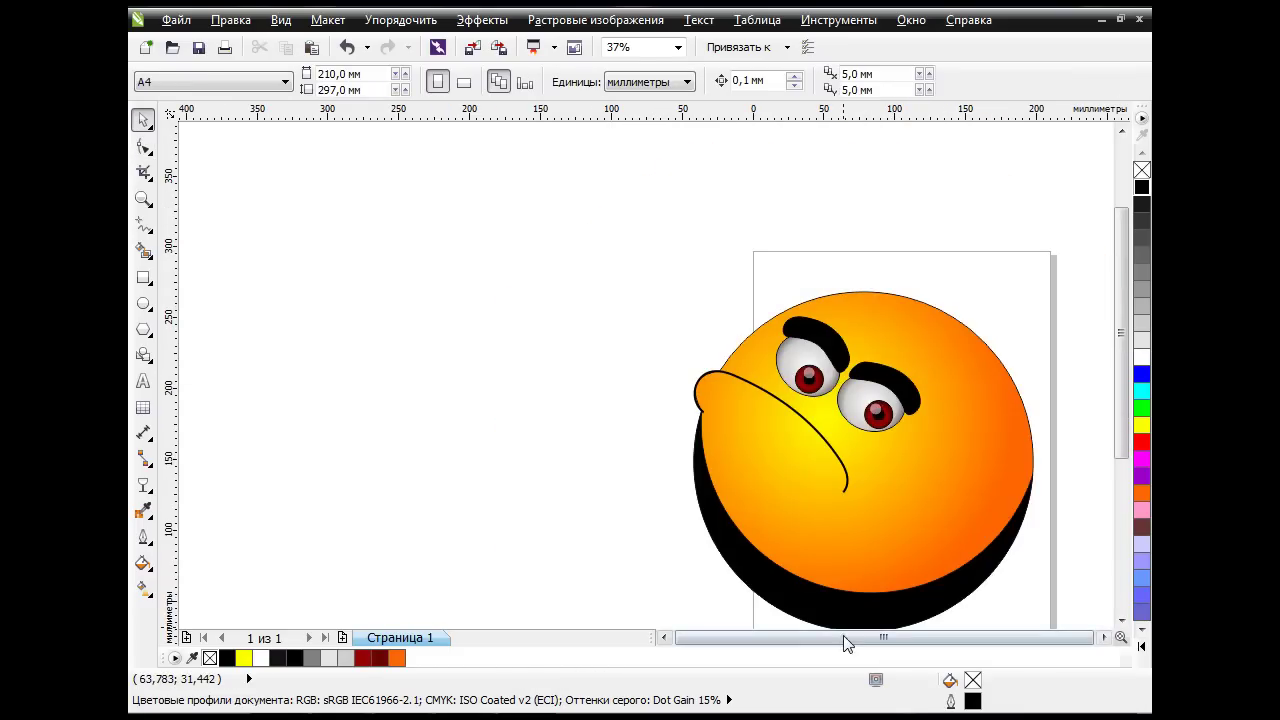
{"action": "left_click_drag", "start_coordinate": [1122, 442], "coordinate": [1122, 500]}
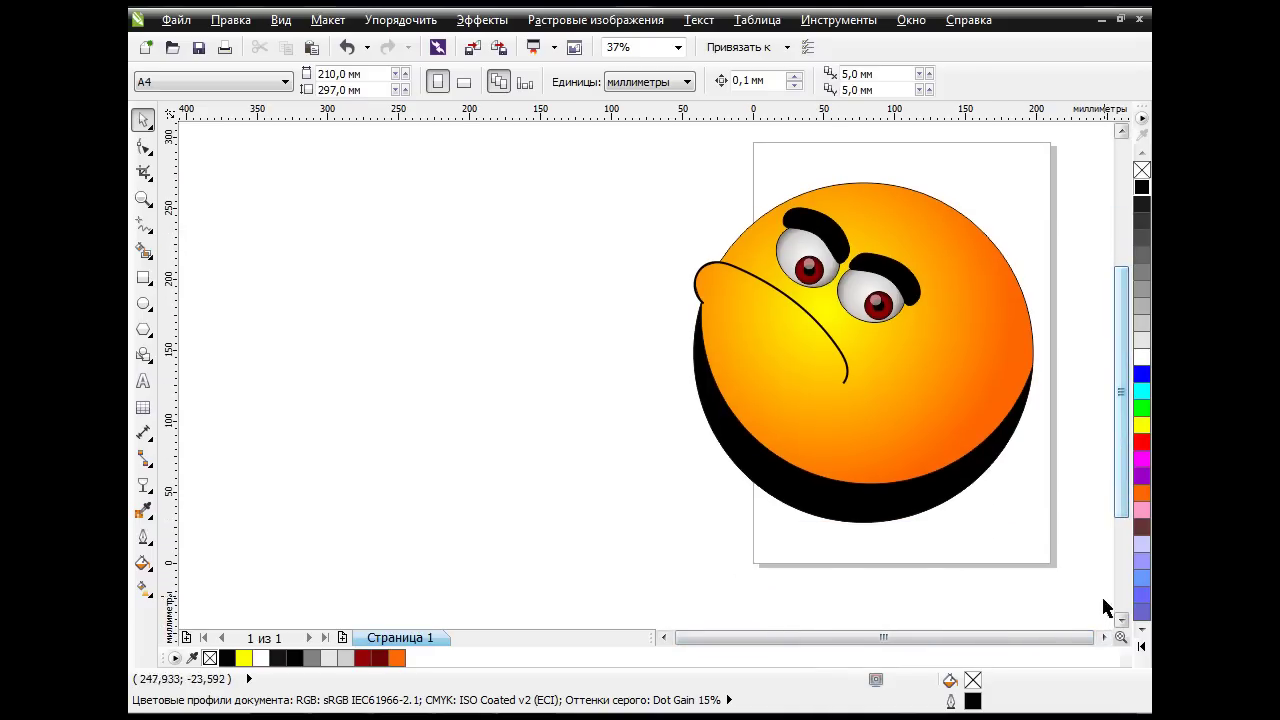
{"action": "left_click", "coordinate": [1104, 638]}
{"action": "left_click", "coordinate": [1104, 638]}
{"action": "left_click", "coordinate": [1104, 638]}
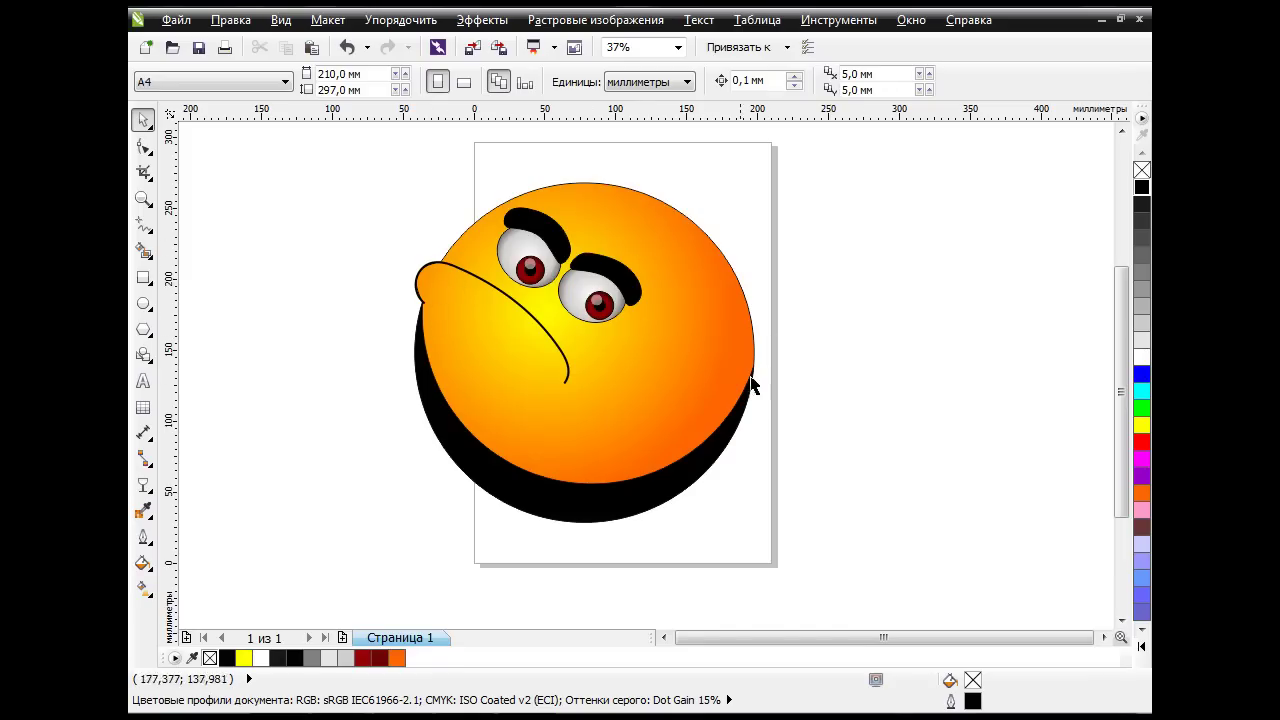
{"action": "key", "text": "ctrl+s"}
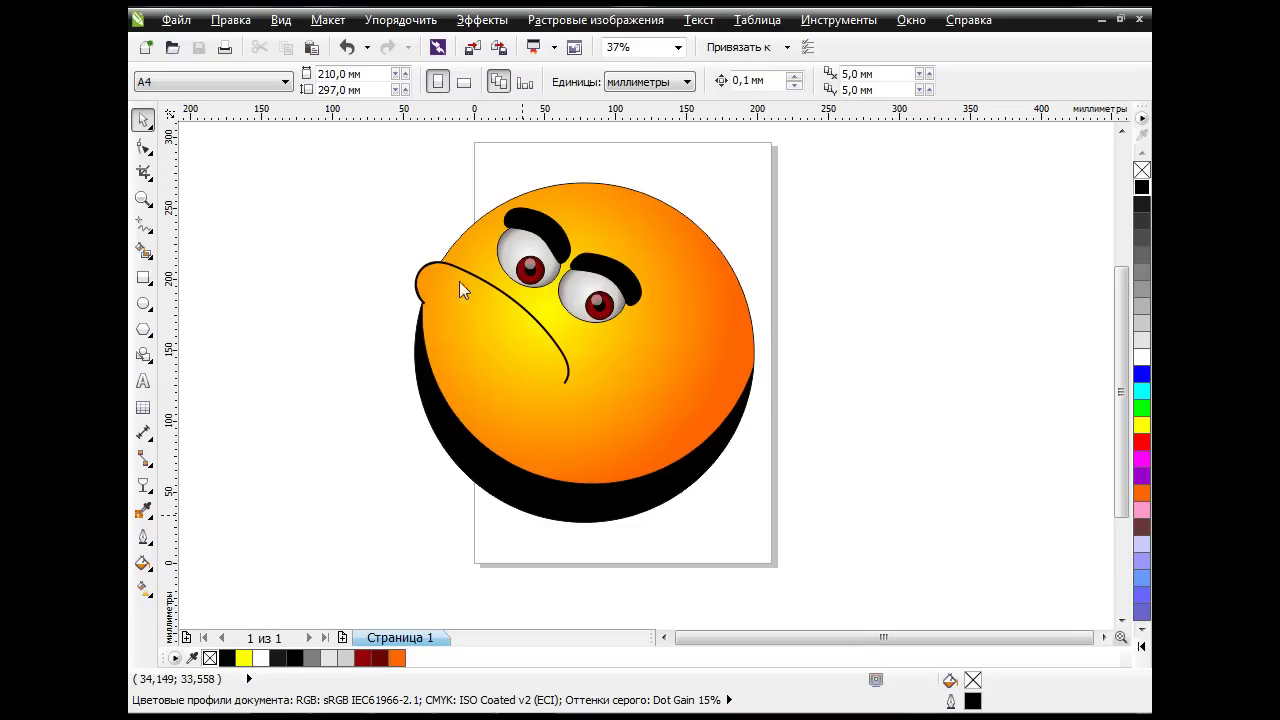
Draw an ellipse over the right-hand eye, reaching slightly below it, and reshape it to about 49 by 39 mm.
{"action": "scroll", "coordinate": [422, 264], "scroll_direction": "up", "scroll_amount": 1}
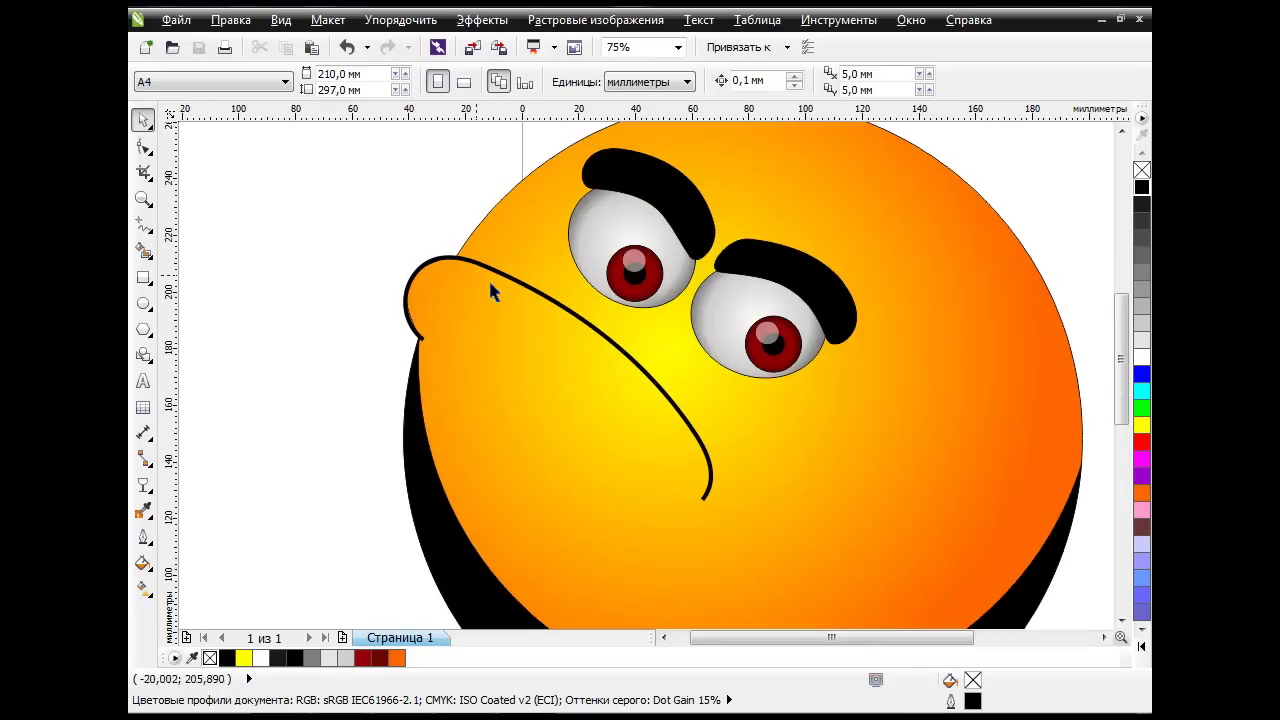
{"action": "left_click_drag", "start_coordinate": [1128, 390], "coordinate": [1120, 385]}
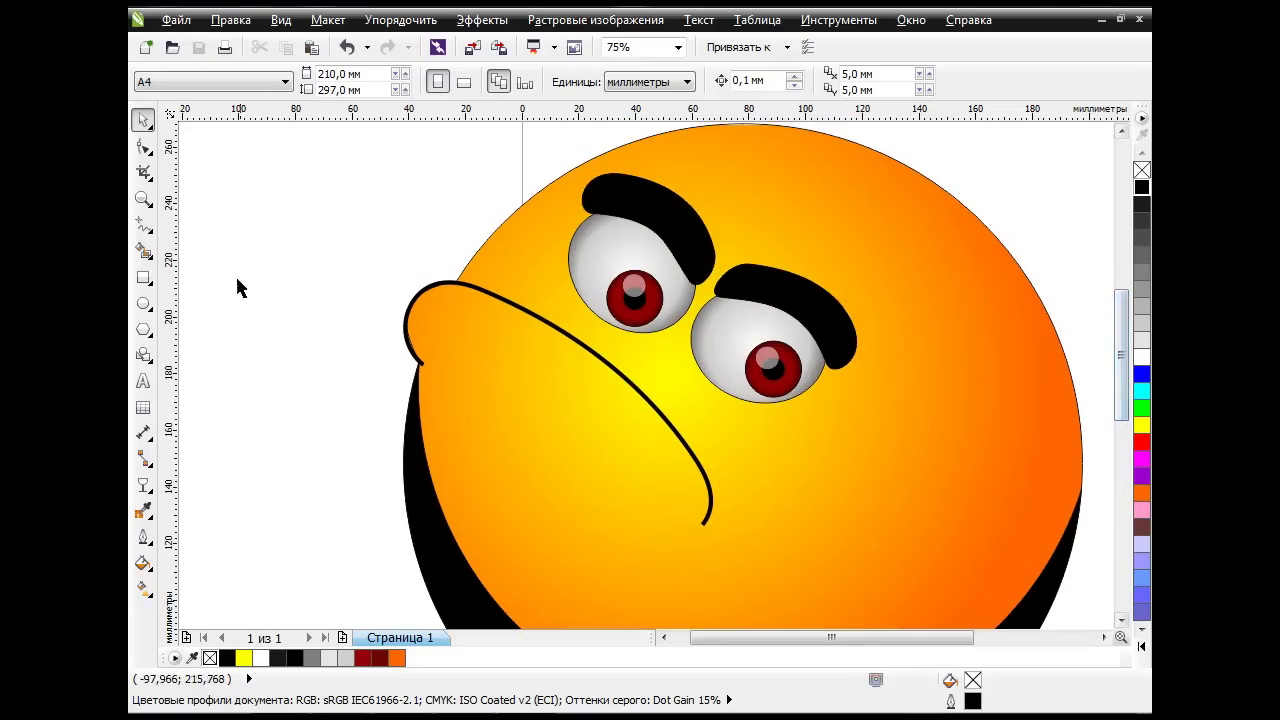
{"action": "left_click", "coordinate": [145, 305]}
{"action": "left_click_drag", "start_coordinate": [688, 320], "coordinate": [833, 414]}
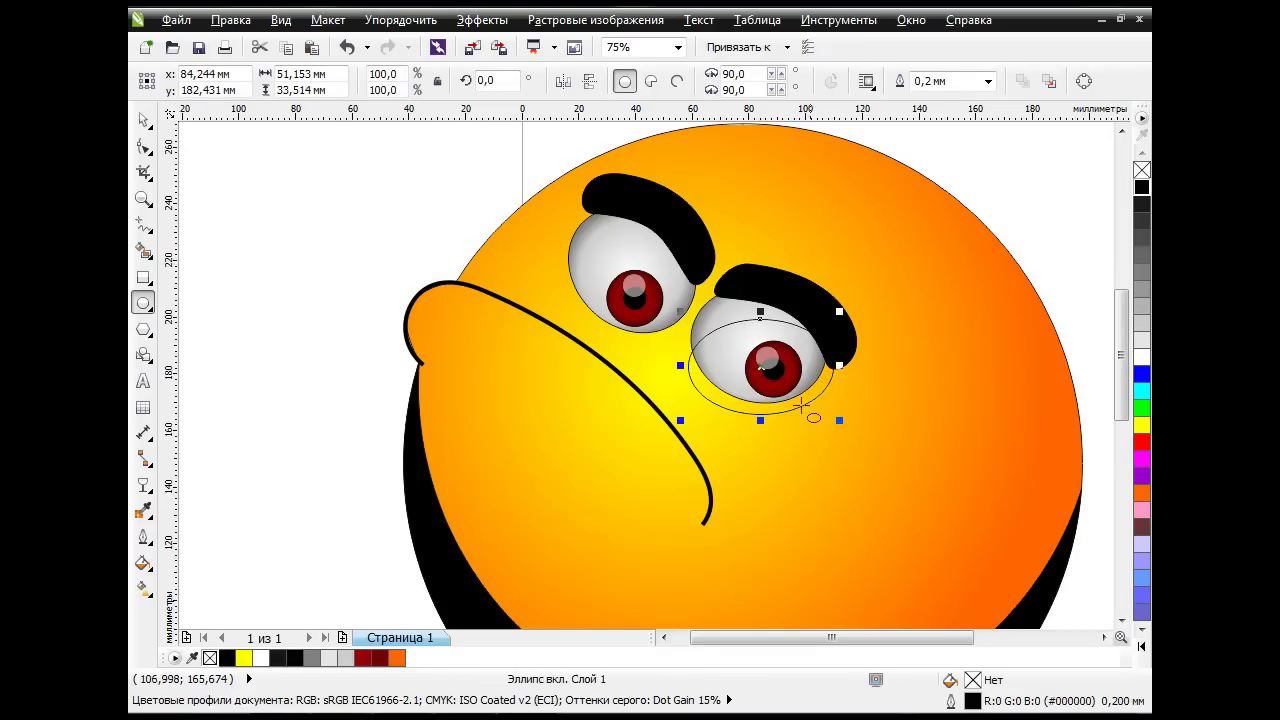
{"action": "left_click_drag", "start_coordinate": [760, 311], "coordinate": [760, 296]}
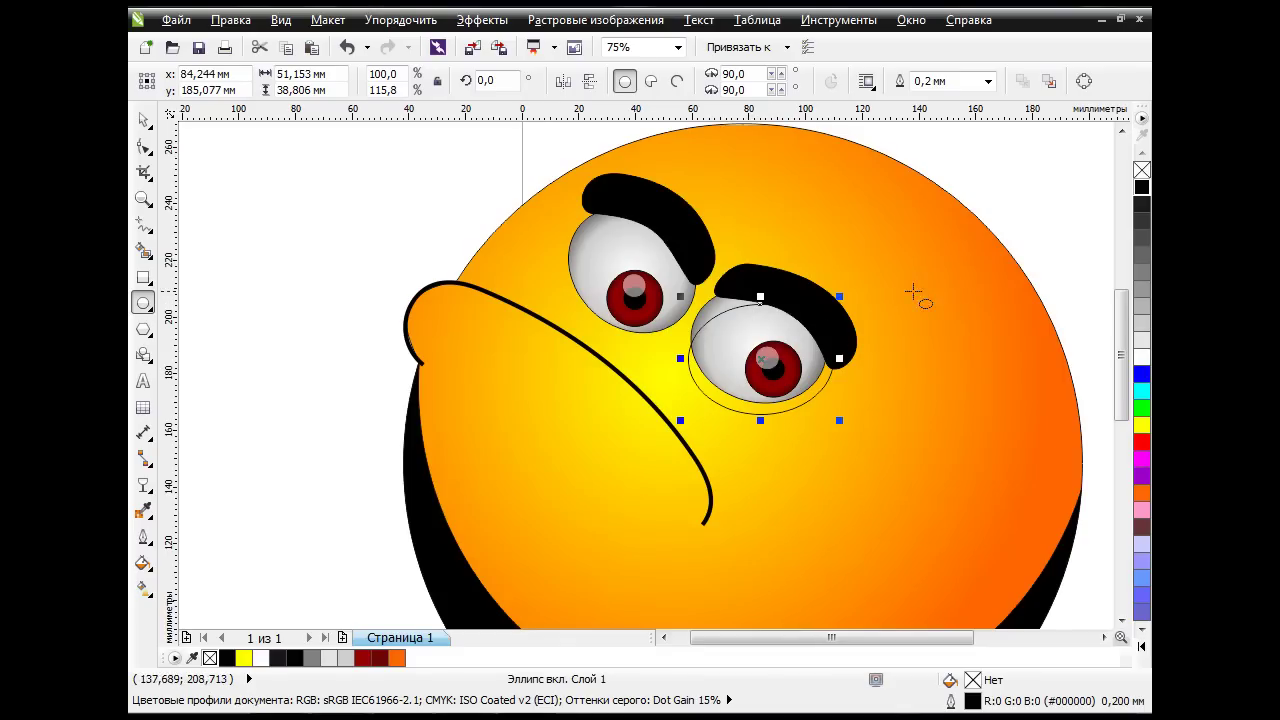
{"action": "left_click_drag", "start_coordinate": [839, 358], "coordinate": [834, 359]}
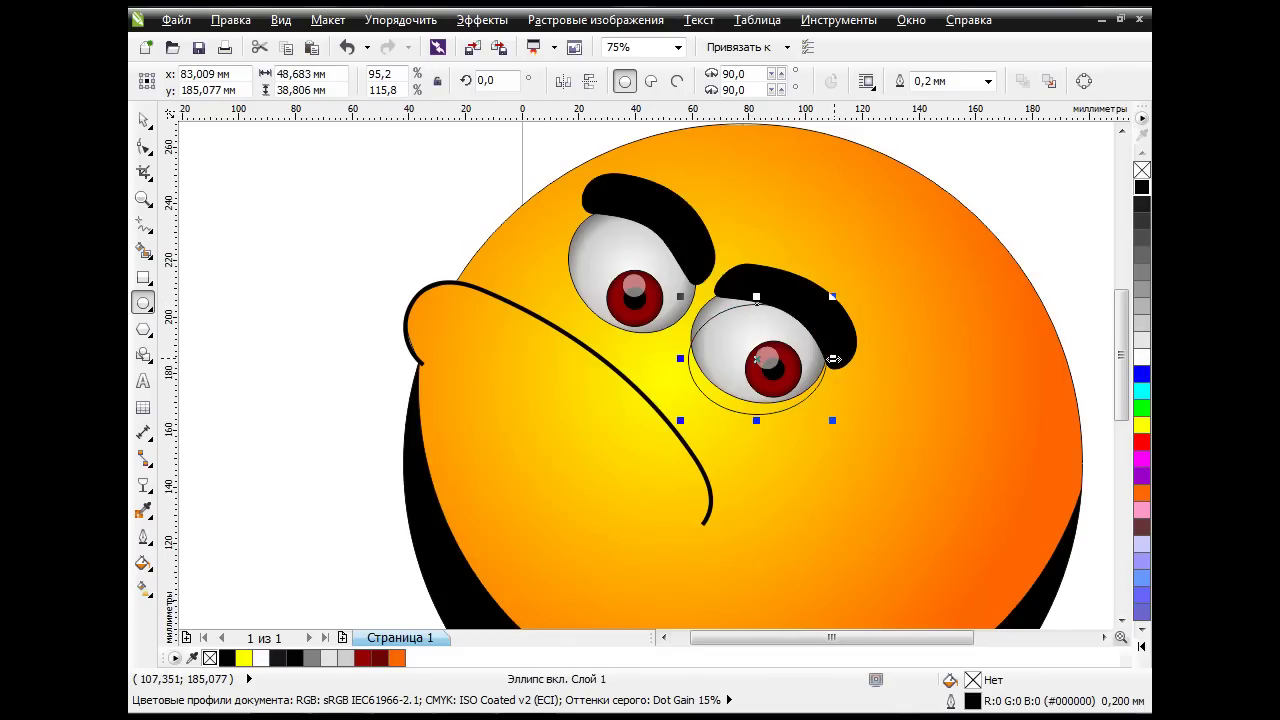
Smart-fill the crescent between the right-hand eye and the ellipse with white, and delete the helper ellipse.
{"action": "left_click", "coordinate": [144, 254]}
{"action": "left_click", "coordinate": [709, 388]}
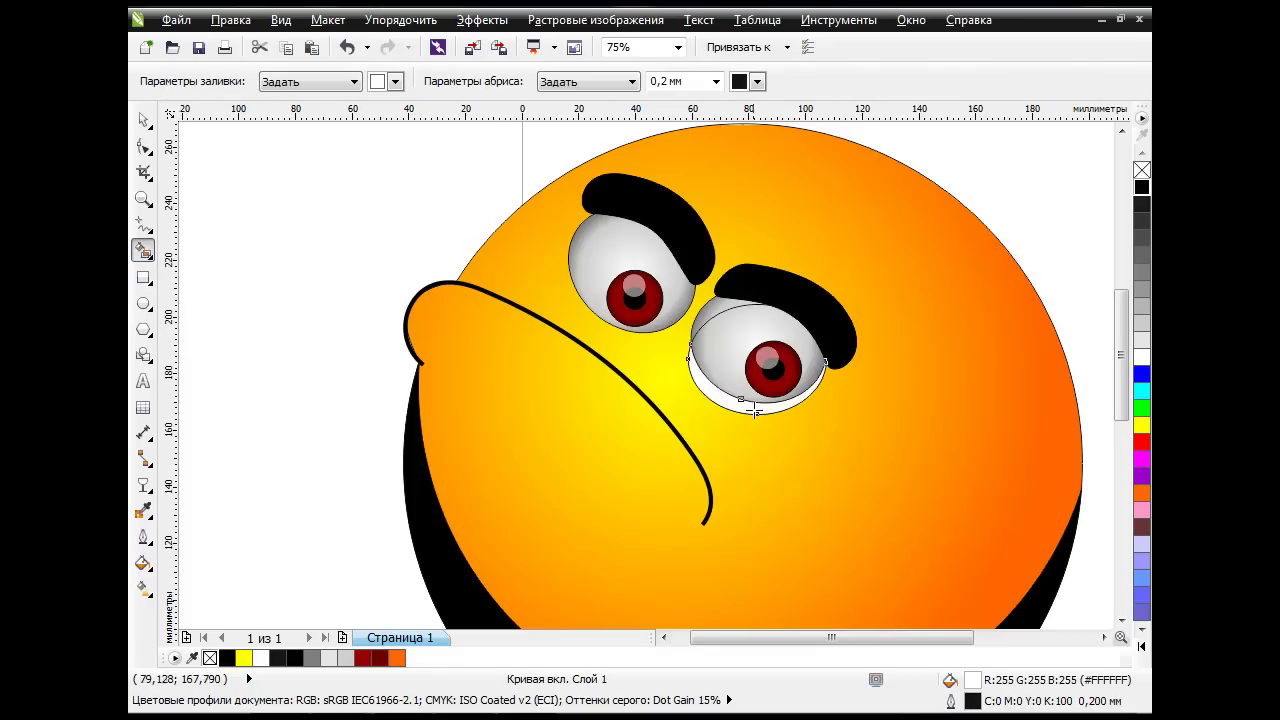
{"action": "left_click", "coordinate": [143, 119]}
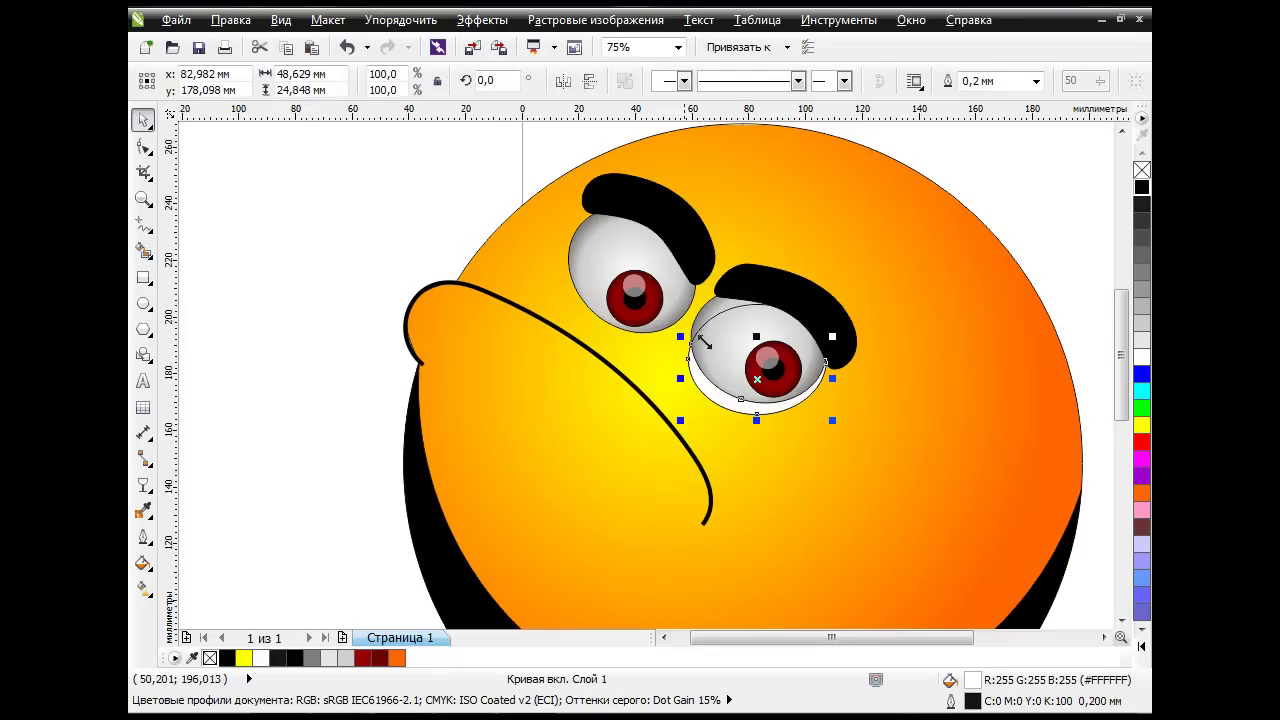
{"action": "left_click", "coordinate": [722, 318]}
{"action": "left_click", "coordinate": [729, 398]}
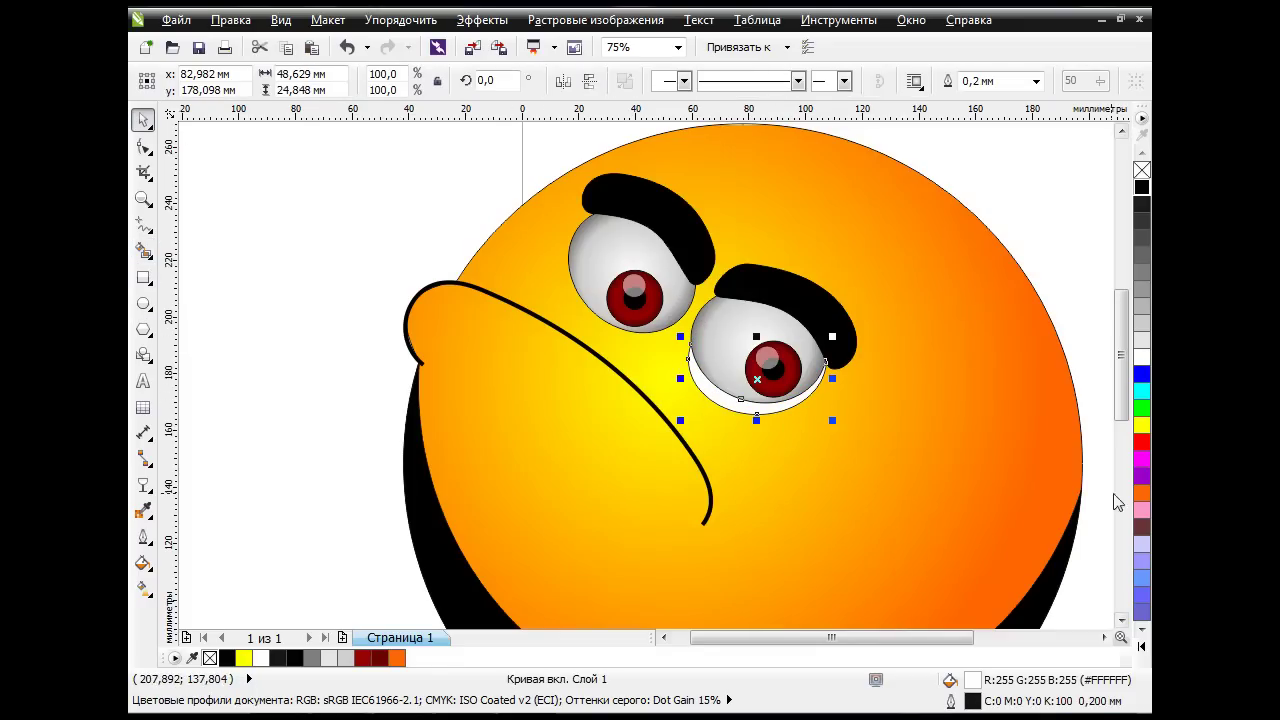
Fill the crescent below the right-hand eye with a dark orange-brown shade and add a matching crescent below the left-hand eye.
{"action": "left_click", "coordinate": [1143, 500]}
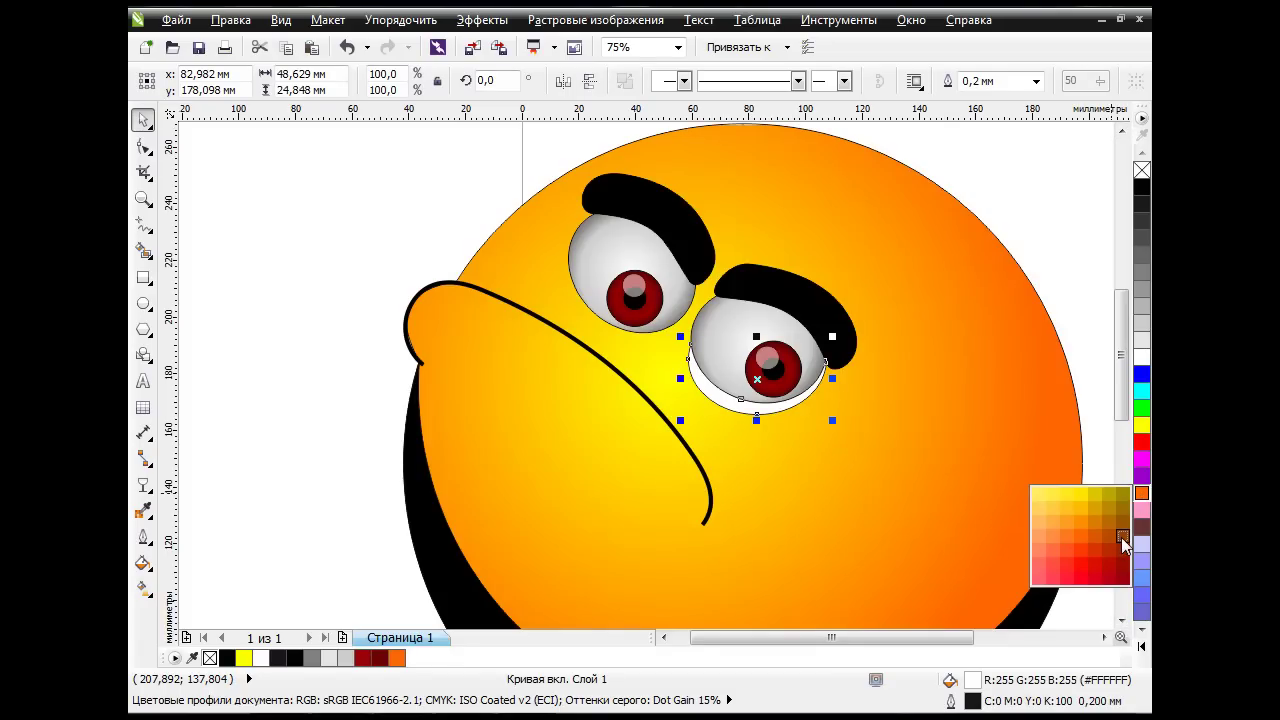
{"action": "left_click", "coordinate": [1121, 537]}
{"action": "left_click", "coordinate": [1060, 262]}
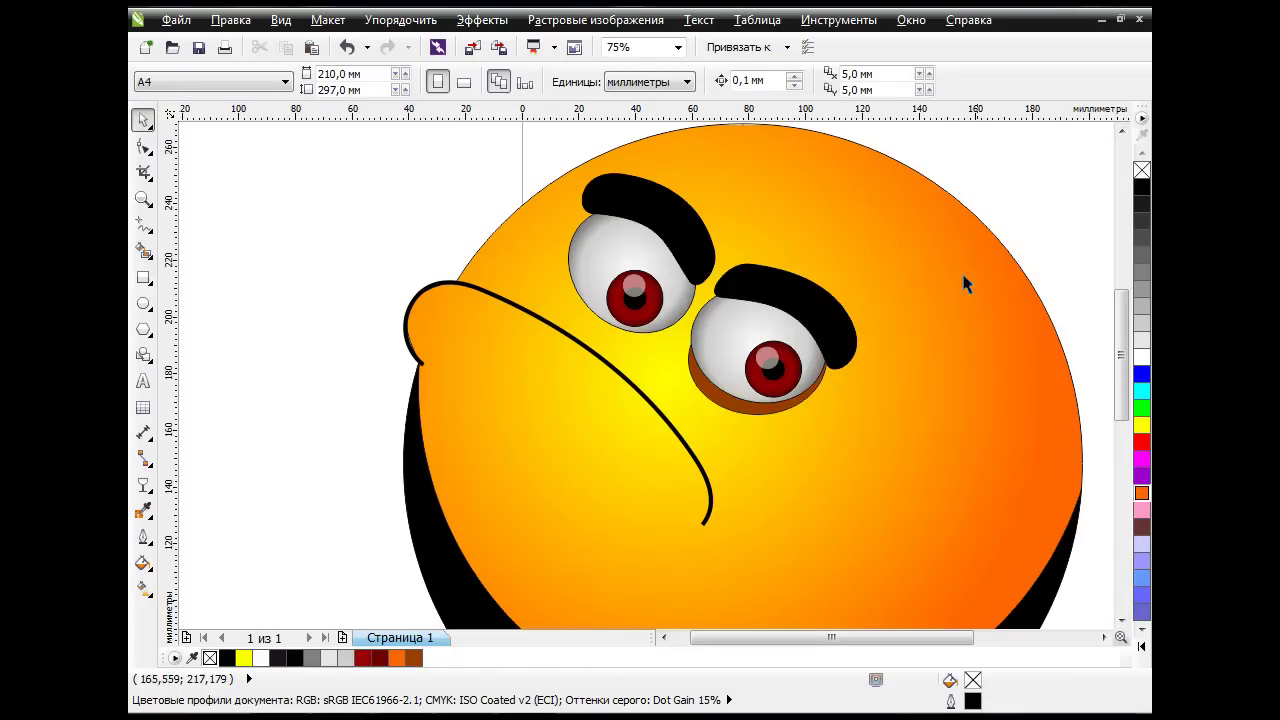
{"action": "left_click", "coordinate": [705, 377]}
{"action": "left_click", "coordinate": [329, 254]}
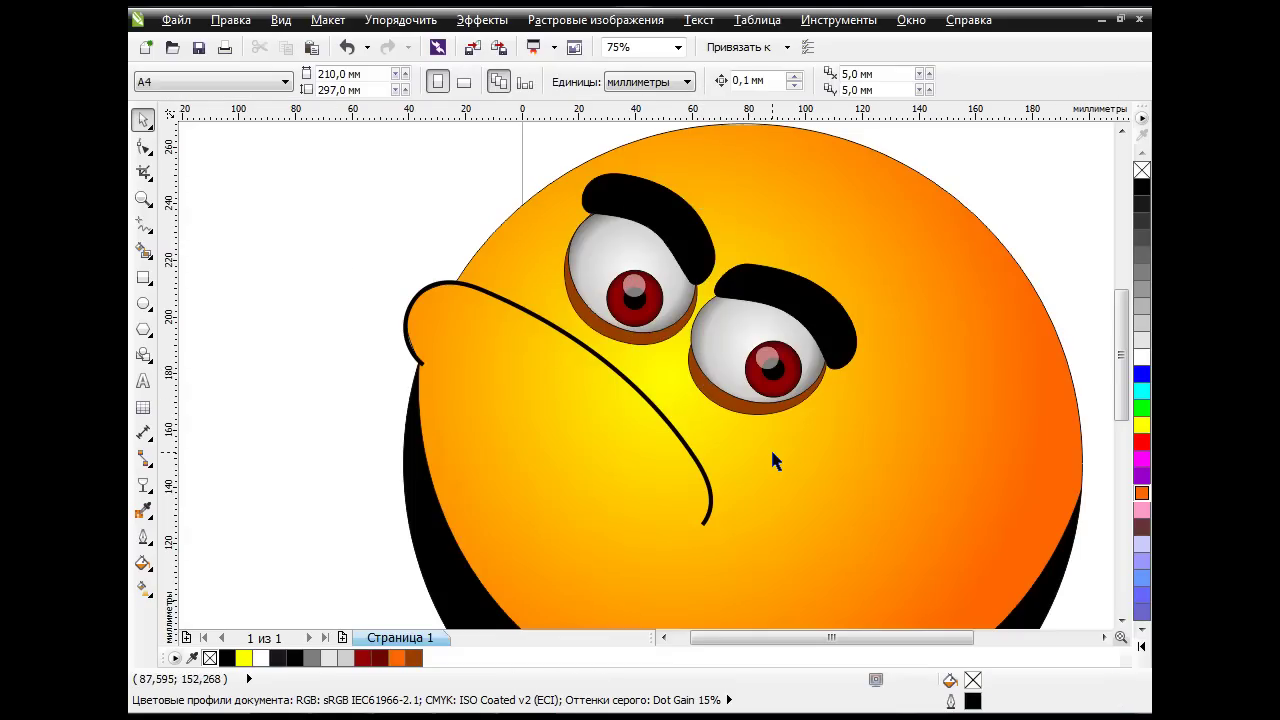
Draw a Bézier curve about 145 by 165 mm running above the mouth line and around the lower left part of the face.
{"action": "scroll", "coordinate": [772, 460], "scroll_direction": "down", "scroll_amount": 2}
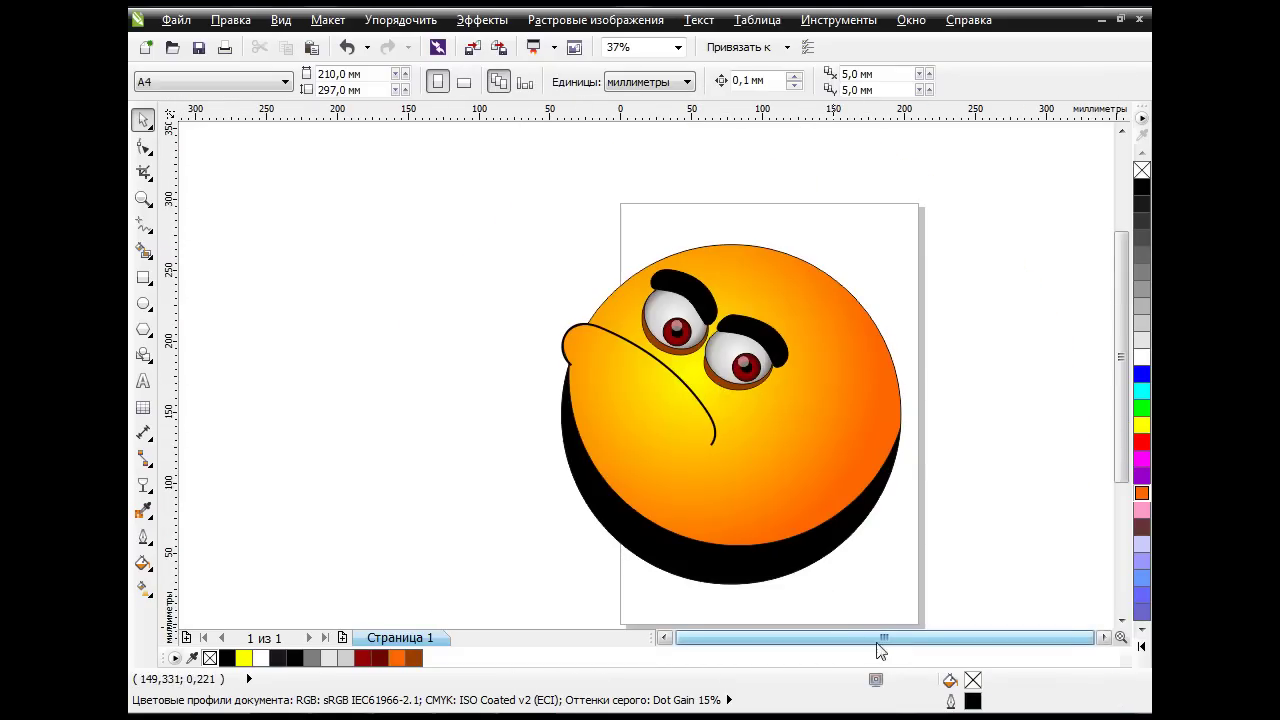
{"action": "left_click", "coordinate": [1104, 637]}
{"action": "left_click_drag", "start_coordinate": [1121, 355], "coordinate": [1121, 391]}
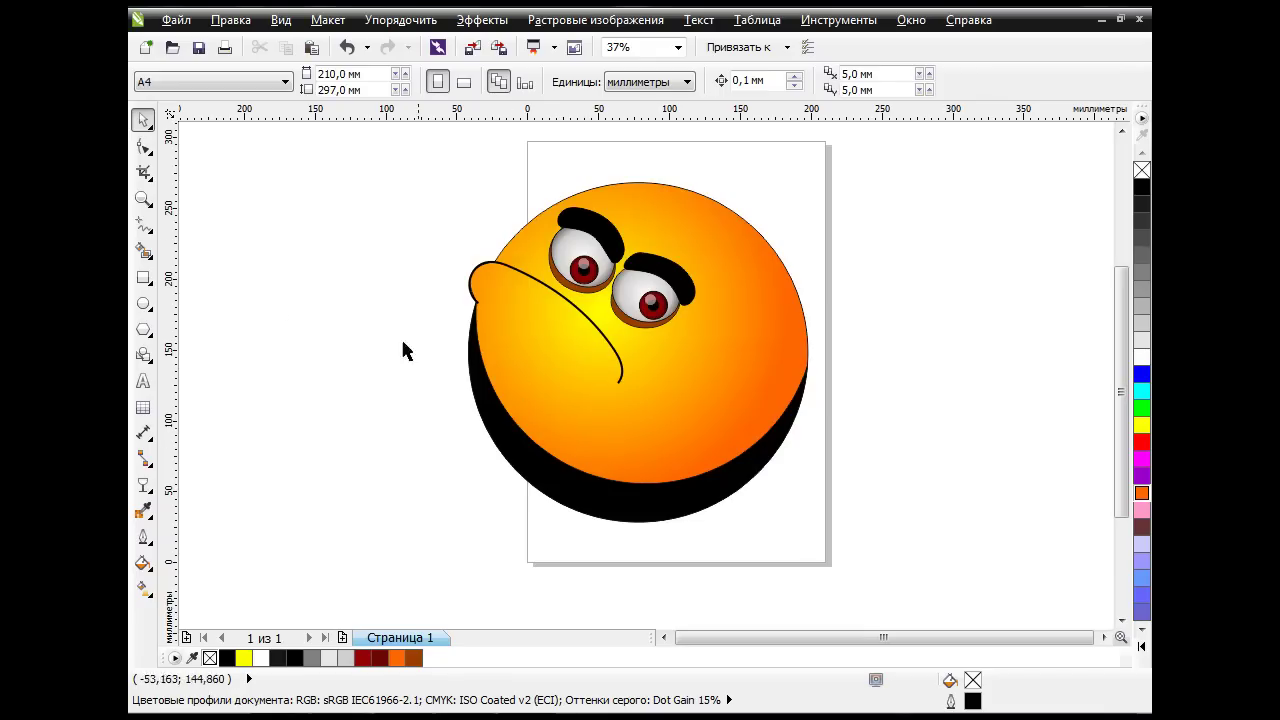
{"action": "left_click", "coordinate": [148, 229]}
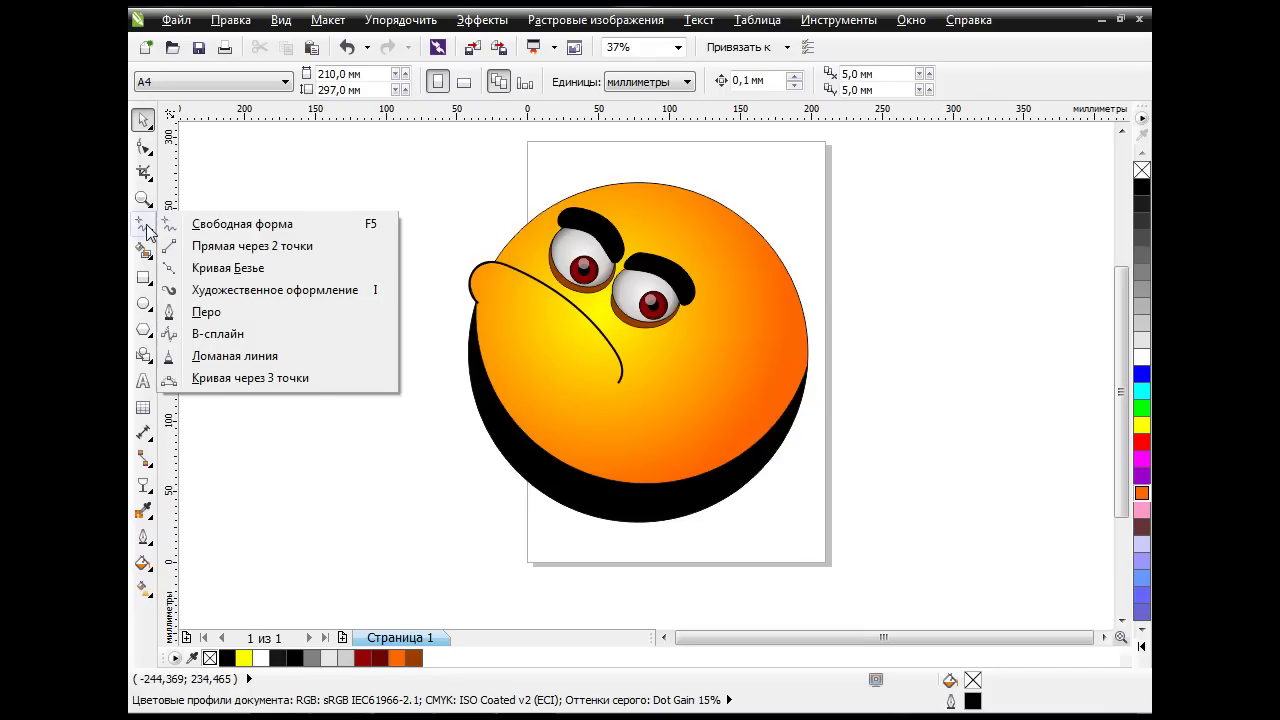
{"action": "left_click", "coordinate": [229, 268]}
{"action": "left_click", "coordinate": [458, 249]}
{"action": "left_click_drag", "start_coordinate": [636, 370], "coordinate": [684, 473]}
{"action": "left_click_drag", "start_coordinate": [439, 435], "coordinate": [371, 342]}
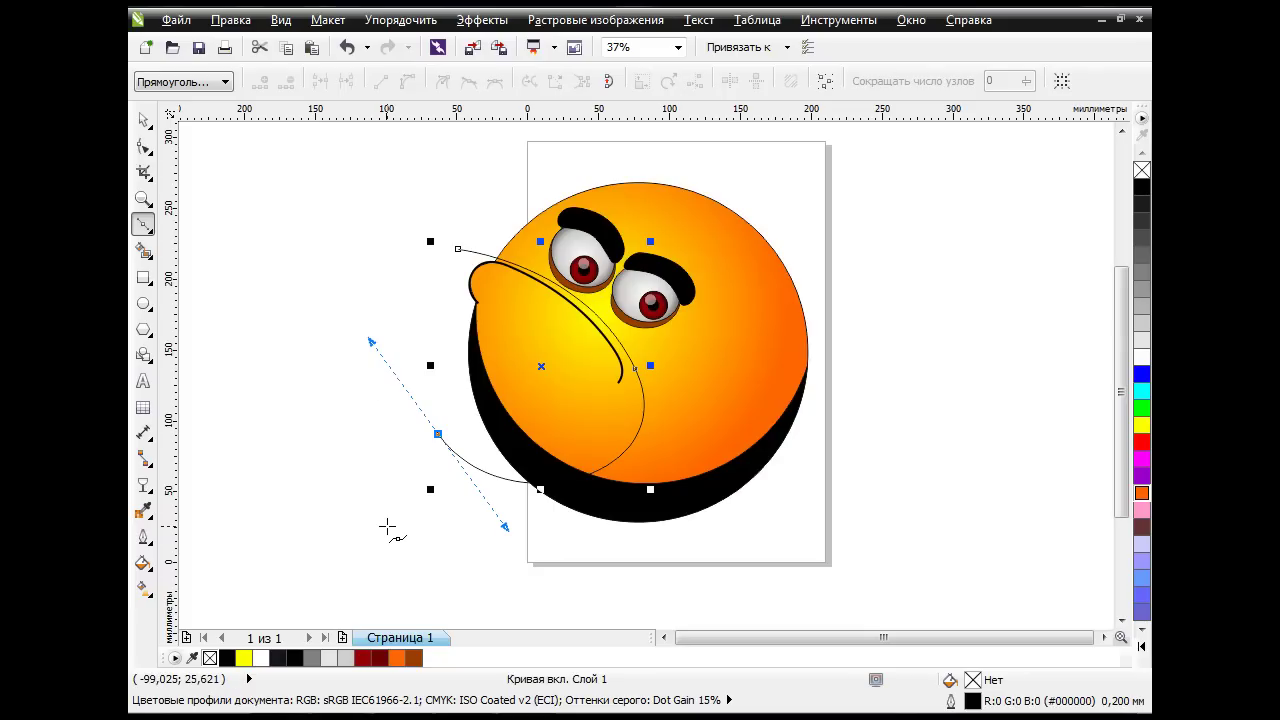
{"action": "left_click", "coordinate": [143, 119]}
{"action": "left_click", "coordinate": [313, 249]}
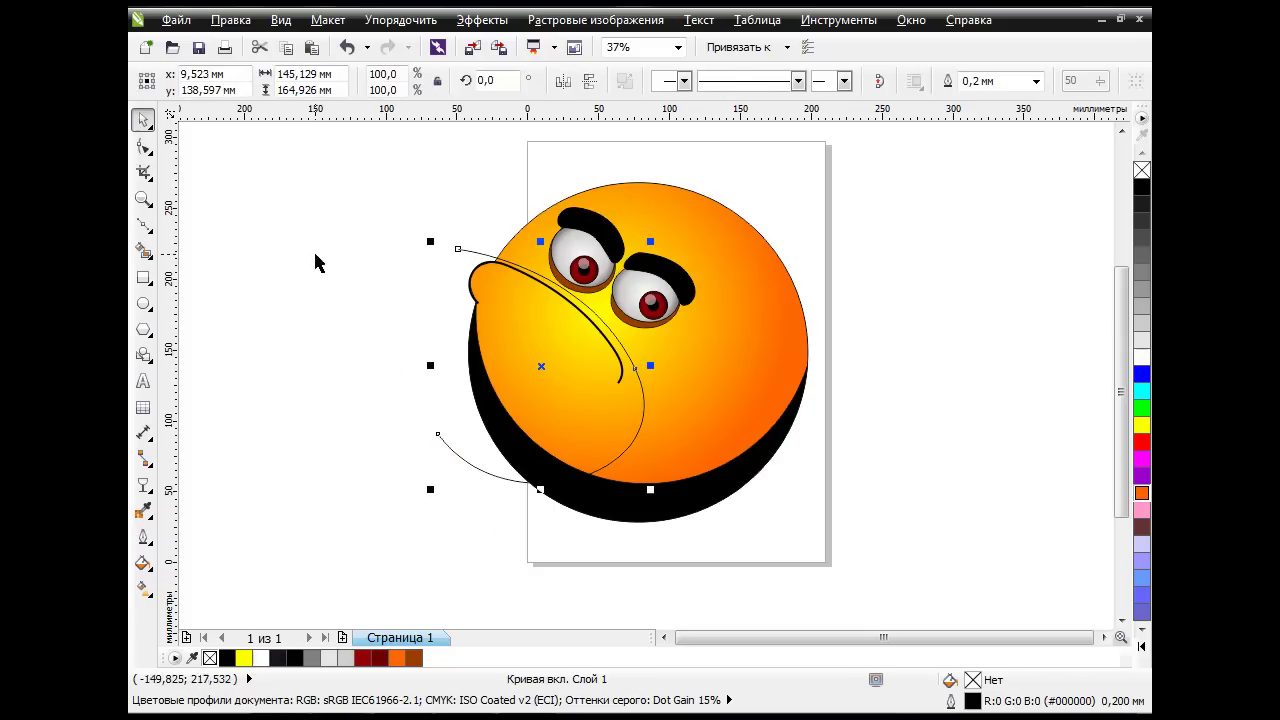
Cut the black mouth line to the clipboard and smart-fill the face area enclosed by the Bézier curve with white.
{"action": "left_click", "coordinate": [490, 266]}
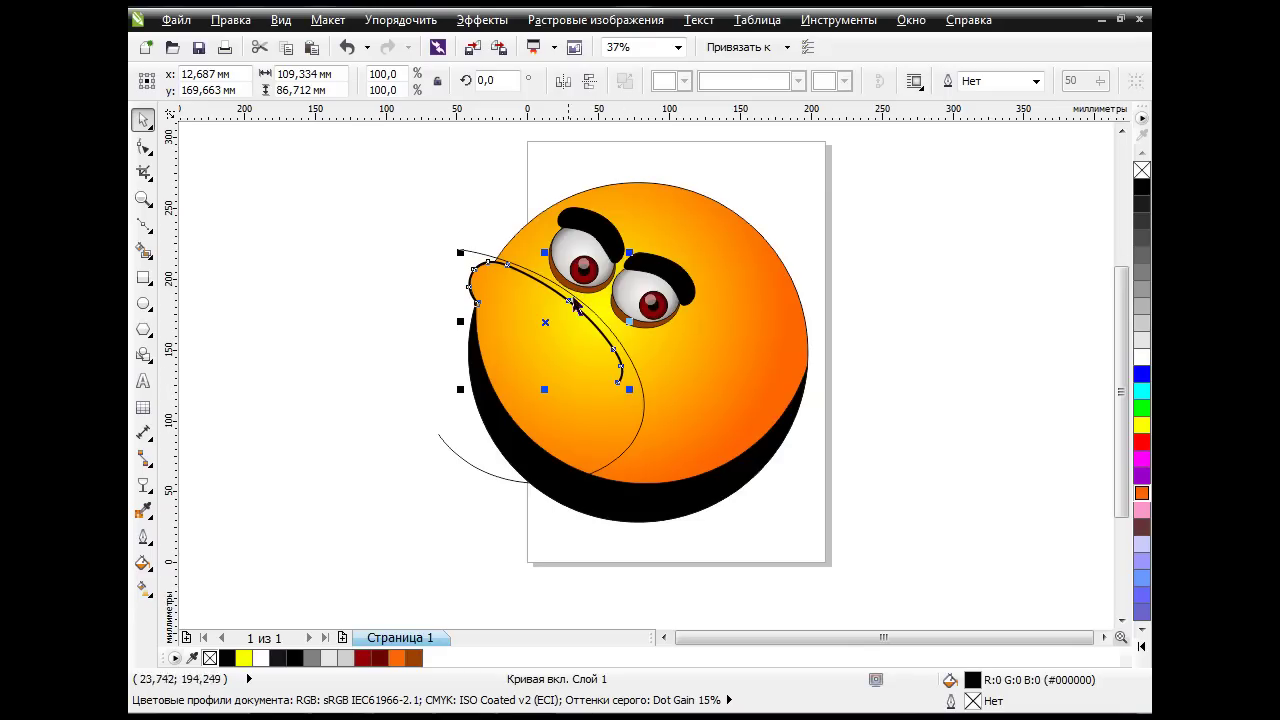
{"action": "left_click", "coordinate": [260, 49]}
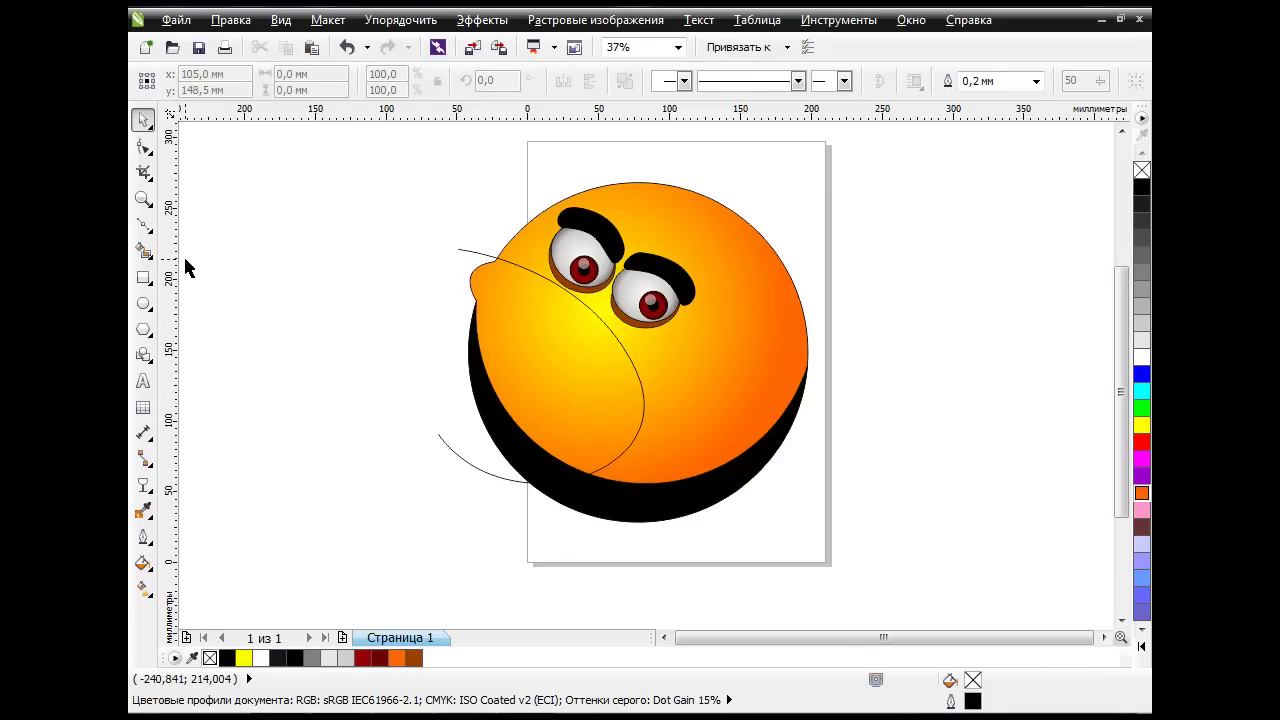
{"action": "left_click", "coordinate": [143, 250]}
{"action": "left_click", "coordinate": [496, 357]}
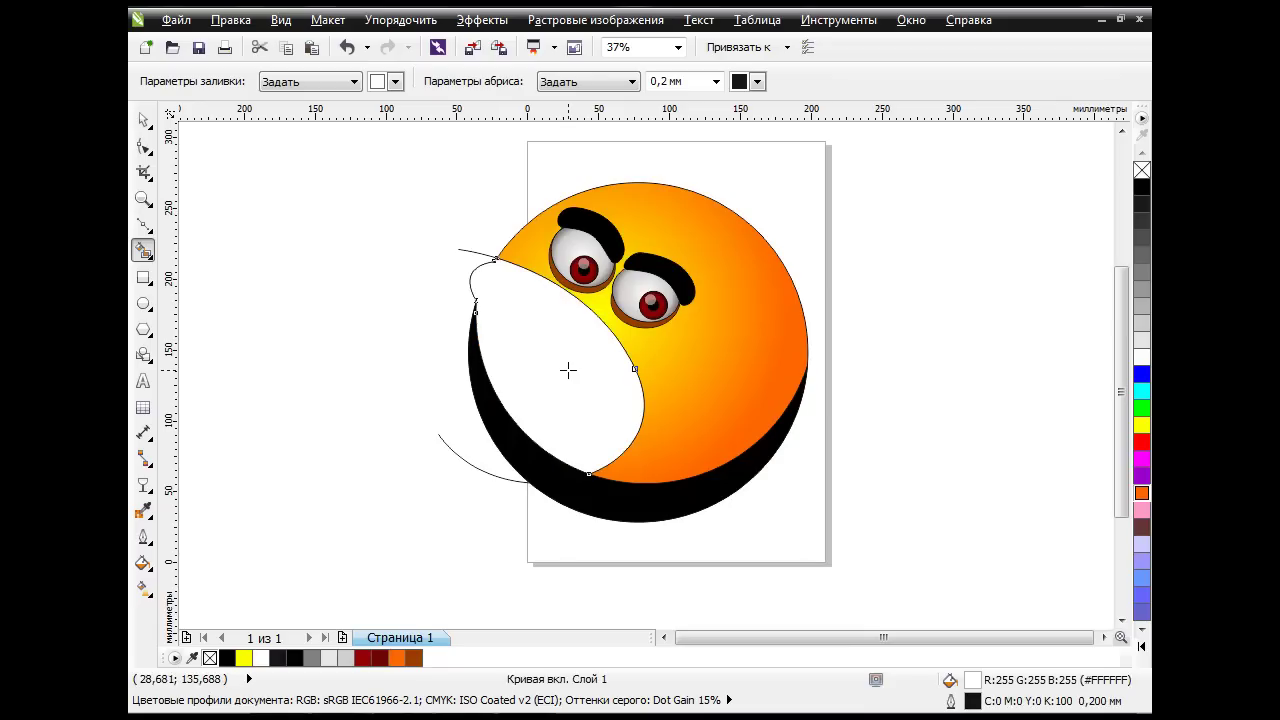
Paste the mouth line back in place and delete the helper Bézier curve.
{"action": "left_click", "coordinate": [311, 47]}
{"action": "left_click", "coordinate": [143, 119]}
{"action": "left_click", "coordinate": [474, 257]}
{"action": "key", "text": "Delete"}
Fill the white shape around the mouth with black.
{"action": "left_click", "coordinate": [622, 409]}
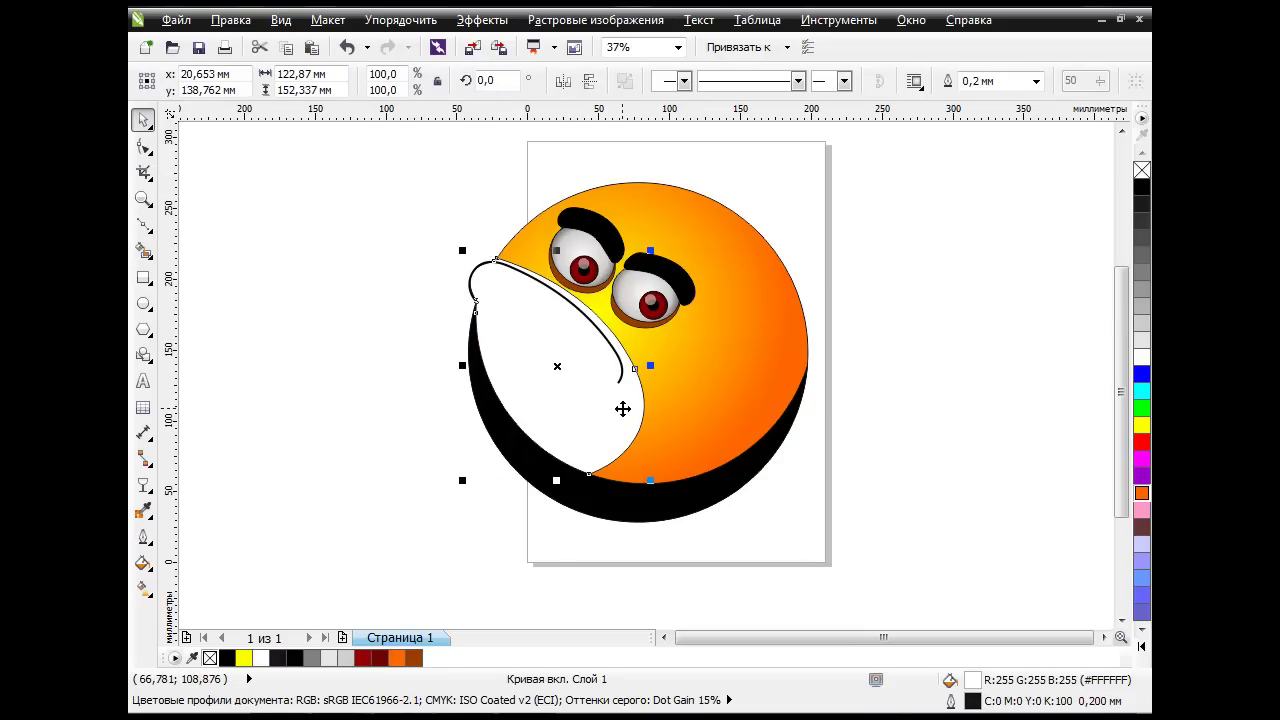
{"action": "left_click", "coordinate": [1141, 186]}
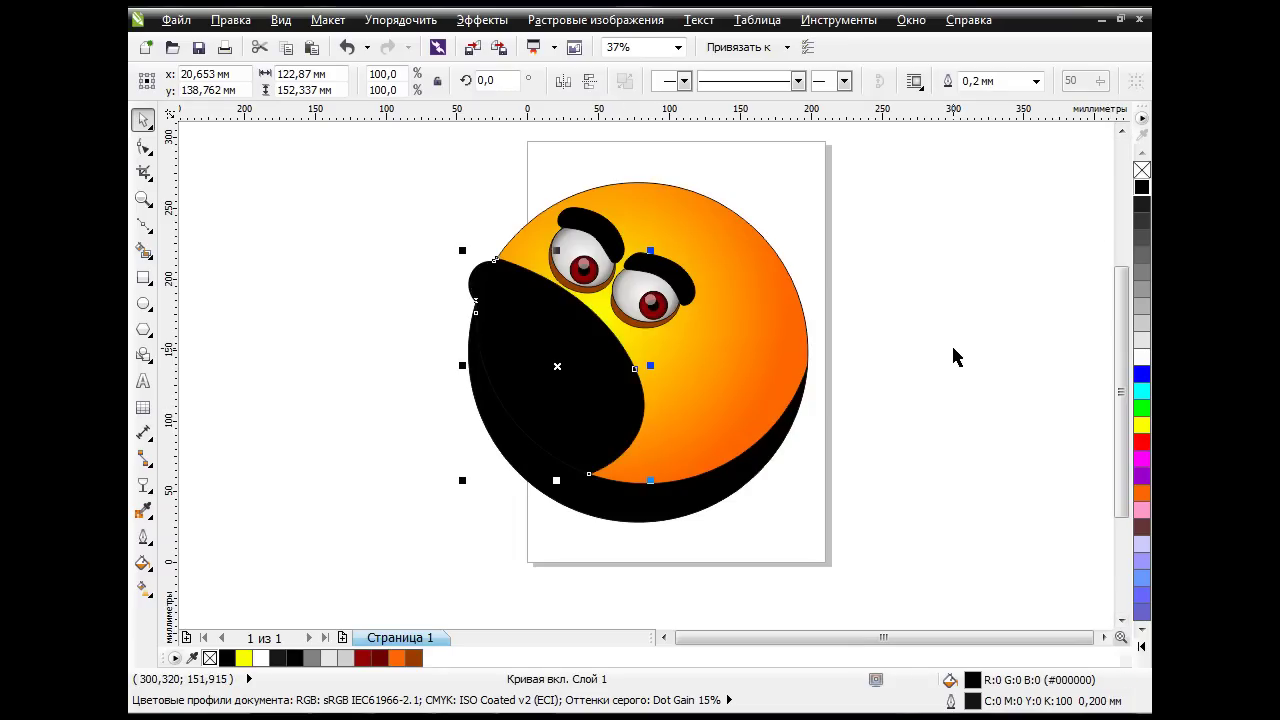
Apply a uniform transparency of 76 to the black shape around the mouth.
{"action": "left_click", "coordinate": [144, 485]}
{"action": "left_click", "coordinate": [240, 615]}
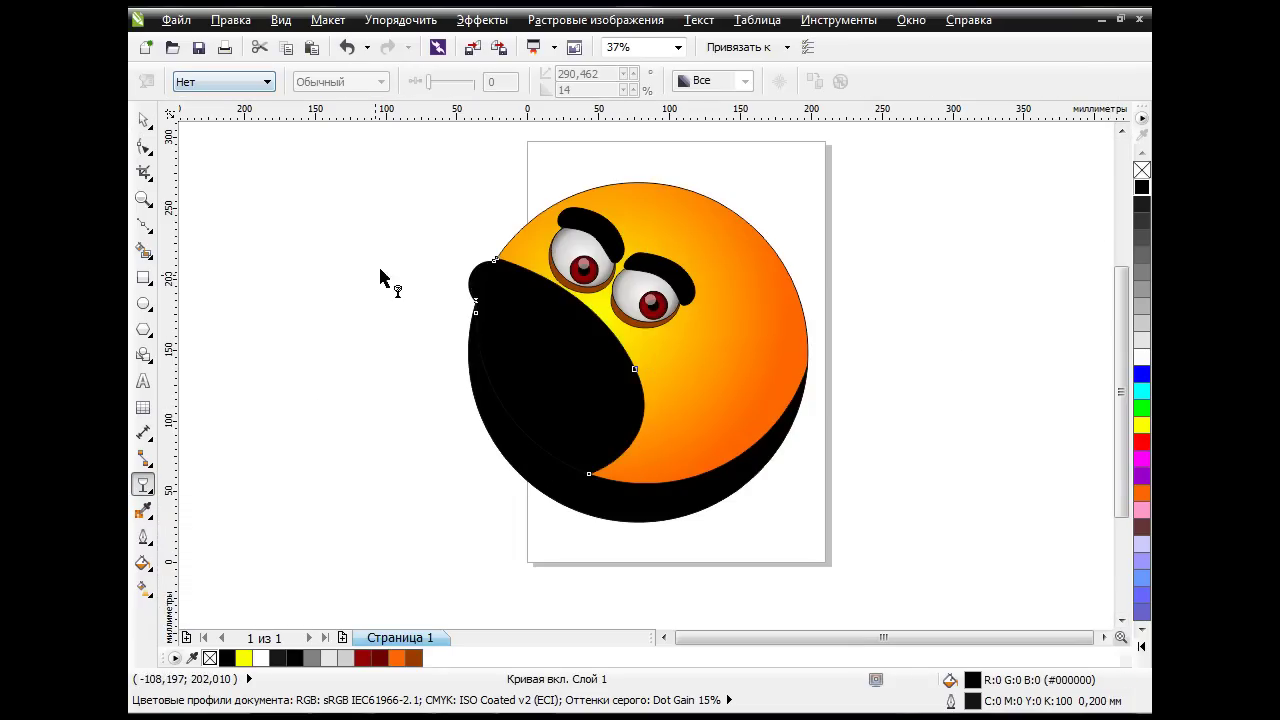
{"action": "left_click", "coordinate": [267, 82]}
{"action": "left_click", "coordinate": [210, 93]}
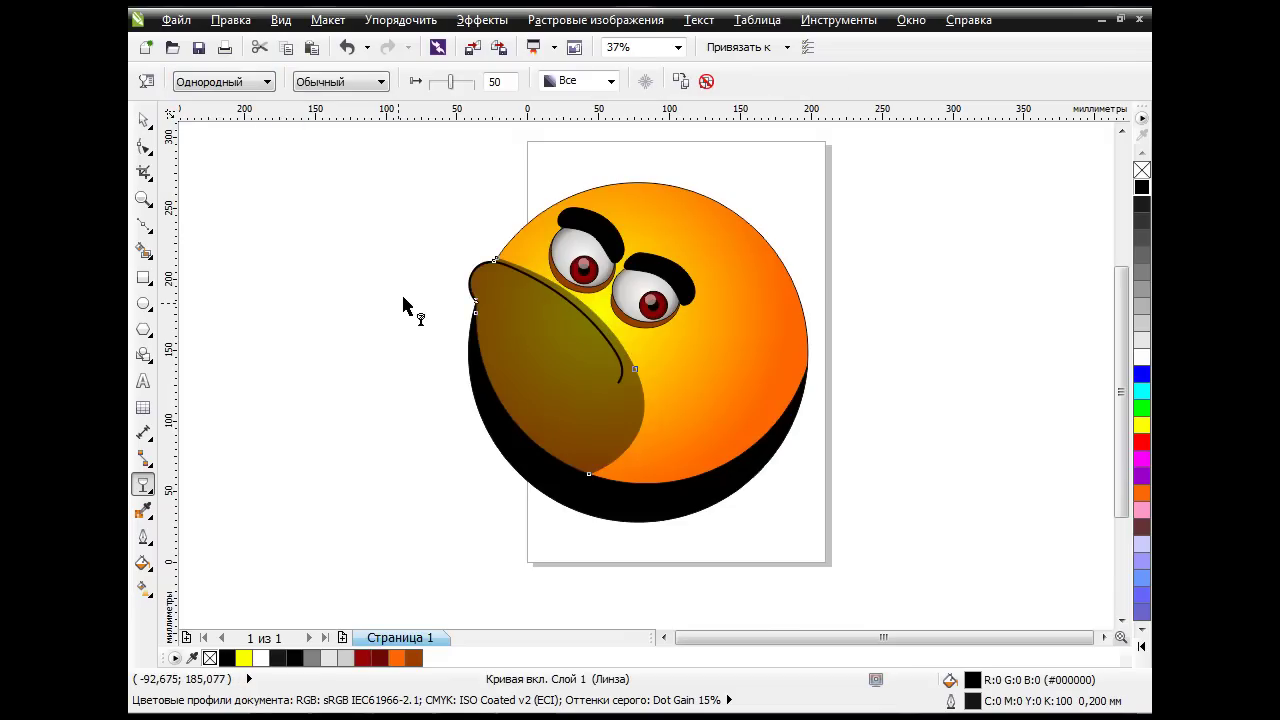
{"action": "left_click_drag", "start_coordinate": [450, 88], "coordinate": [466, 89]}
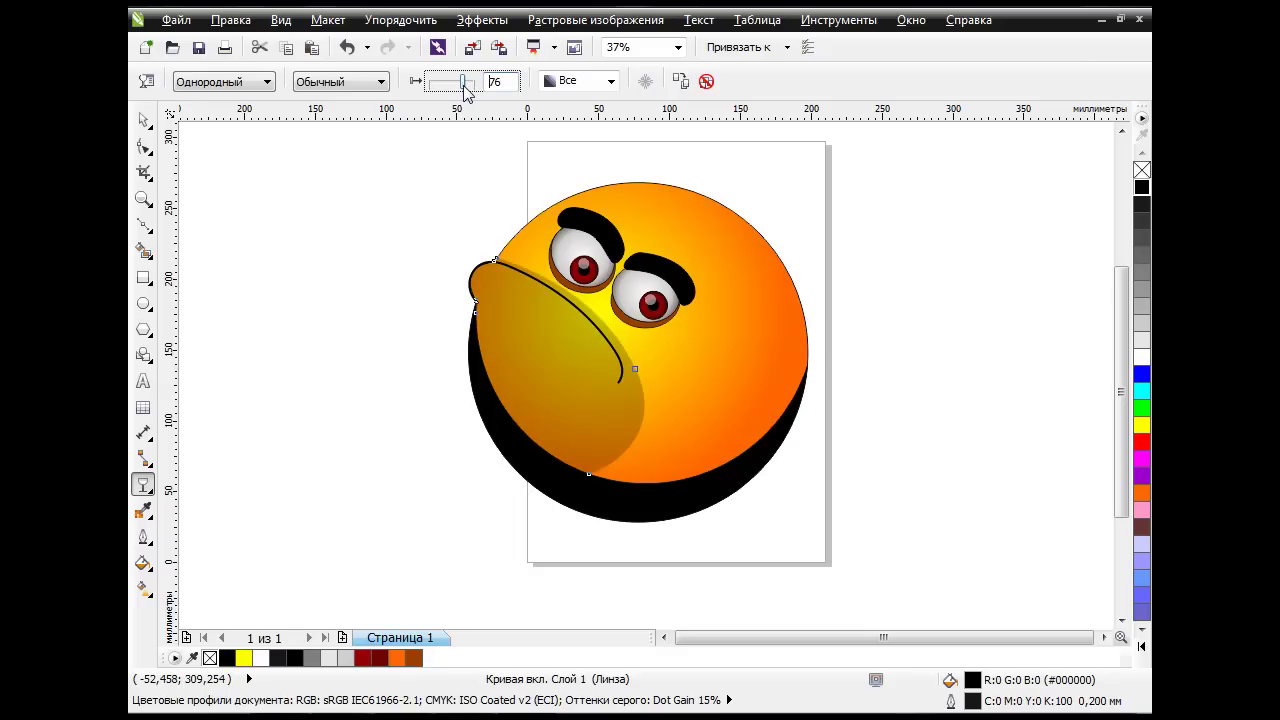
{"action": "key", "text": "space"}
{"action": "left_click", "coordinate": [365, 388]}
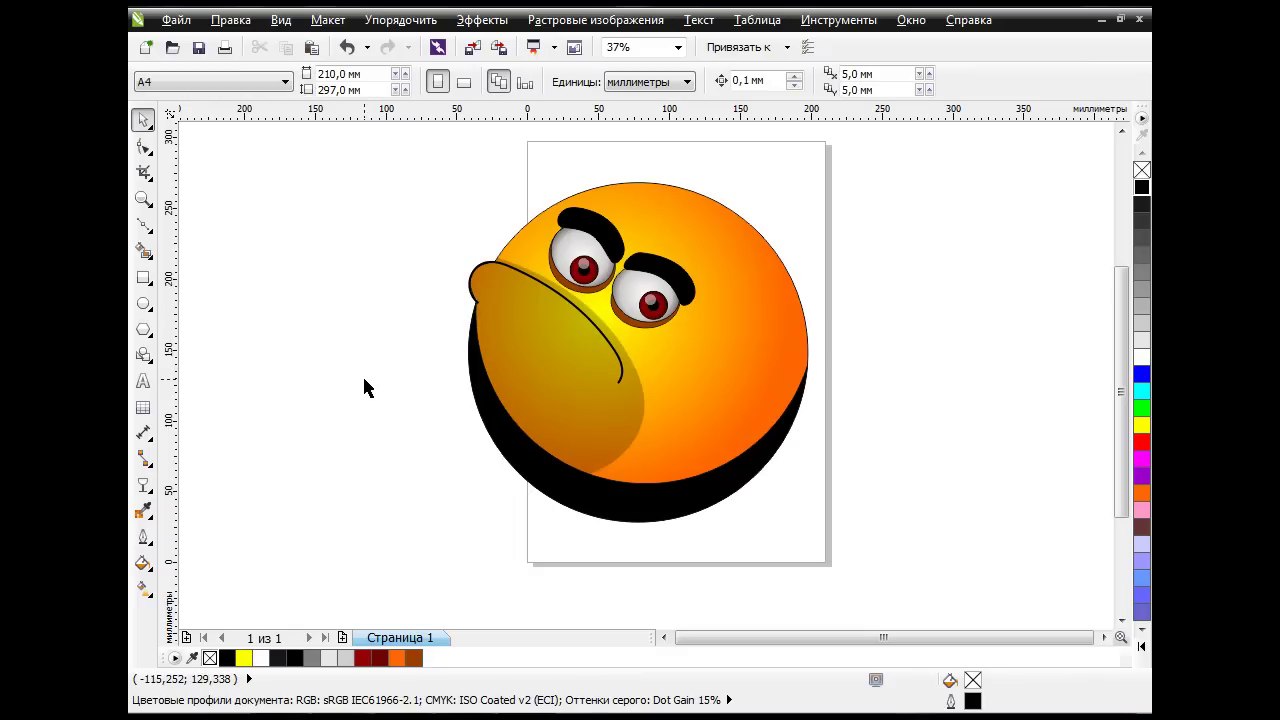
Duplicate the semi-transparent mouth shape in place and open the texture fill settings for the copy.
{"action": "left_click", "coordinate": [566, 397]}
{"action": "left_click", "coordinate": [288, 48]}
{"action": "left_click", "coordinate": [311, 47]}
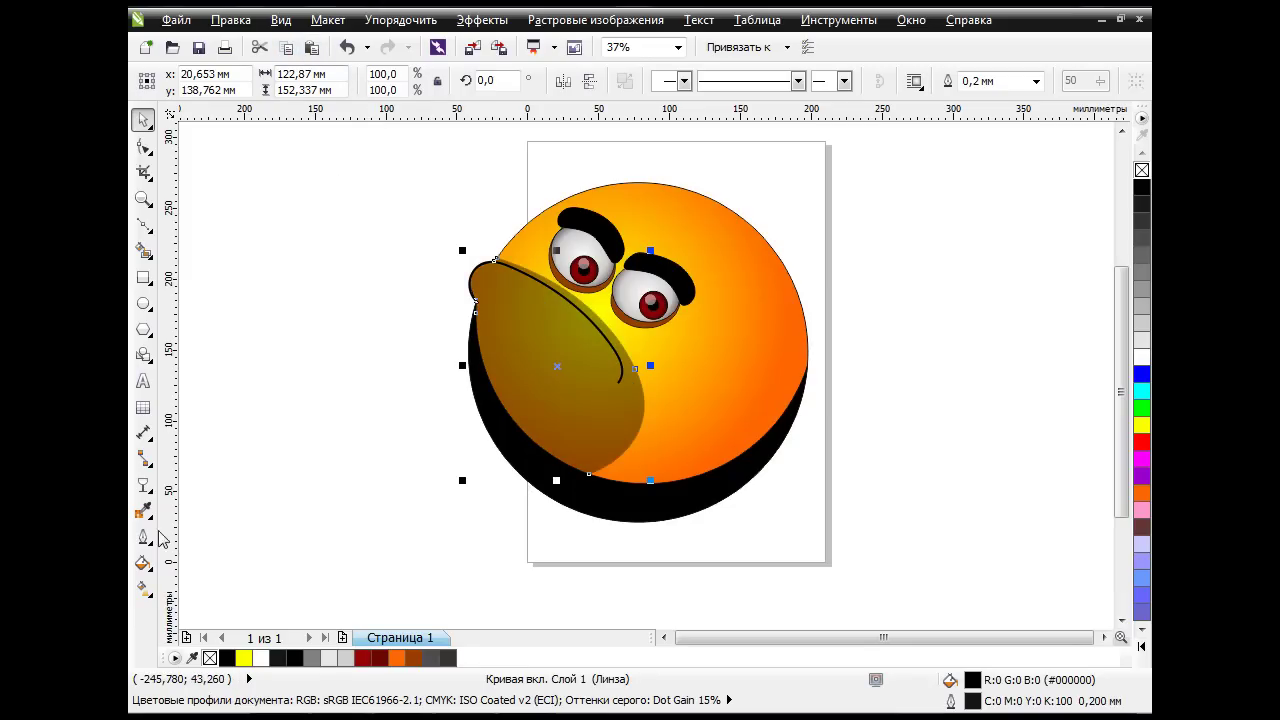
{"action": "left_click", "coordinate": [143, 563]}
{"action": "left_click", "coordinate": [249, 483]}
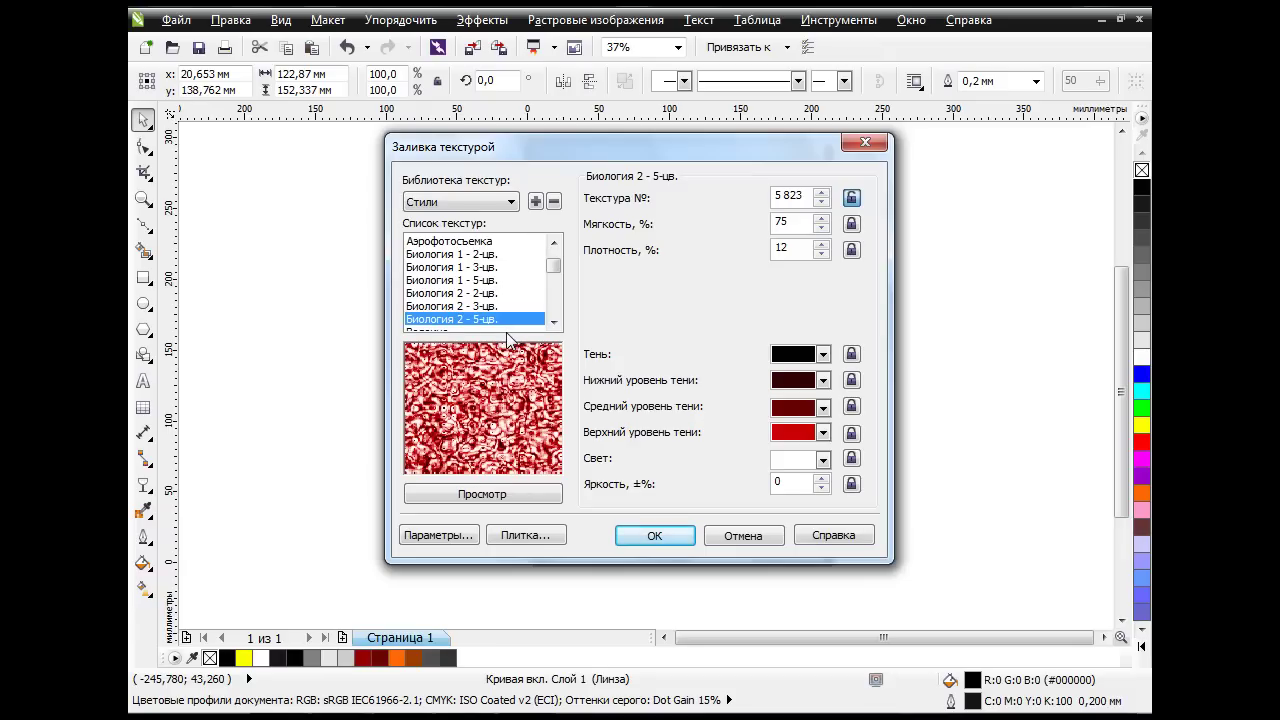
Try the texture Биология 2 - 3-цв. with a dark grey middle shadow and black light colour, and preview it.
{"action": "left_click", "coordinate": [492, 307]}
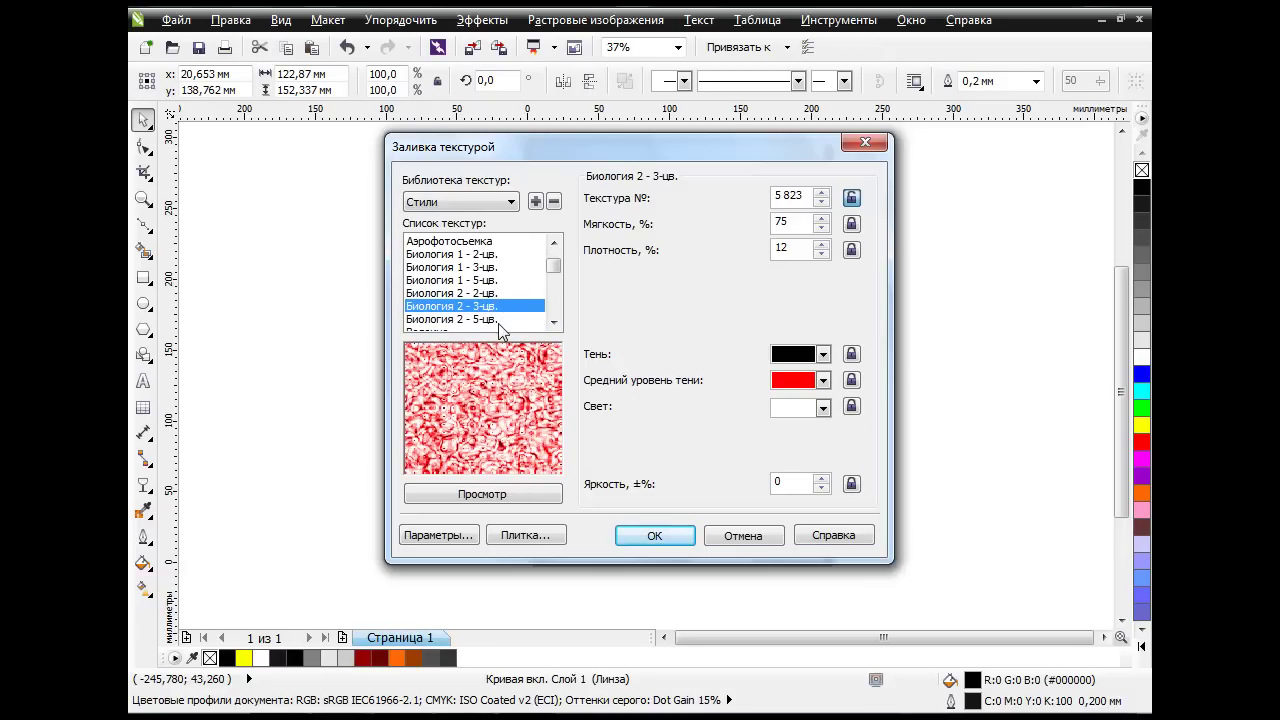
{"action": "left_click", "coordinate": [823, 381]}
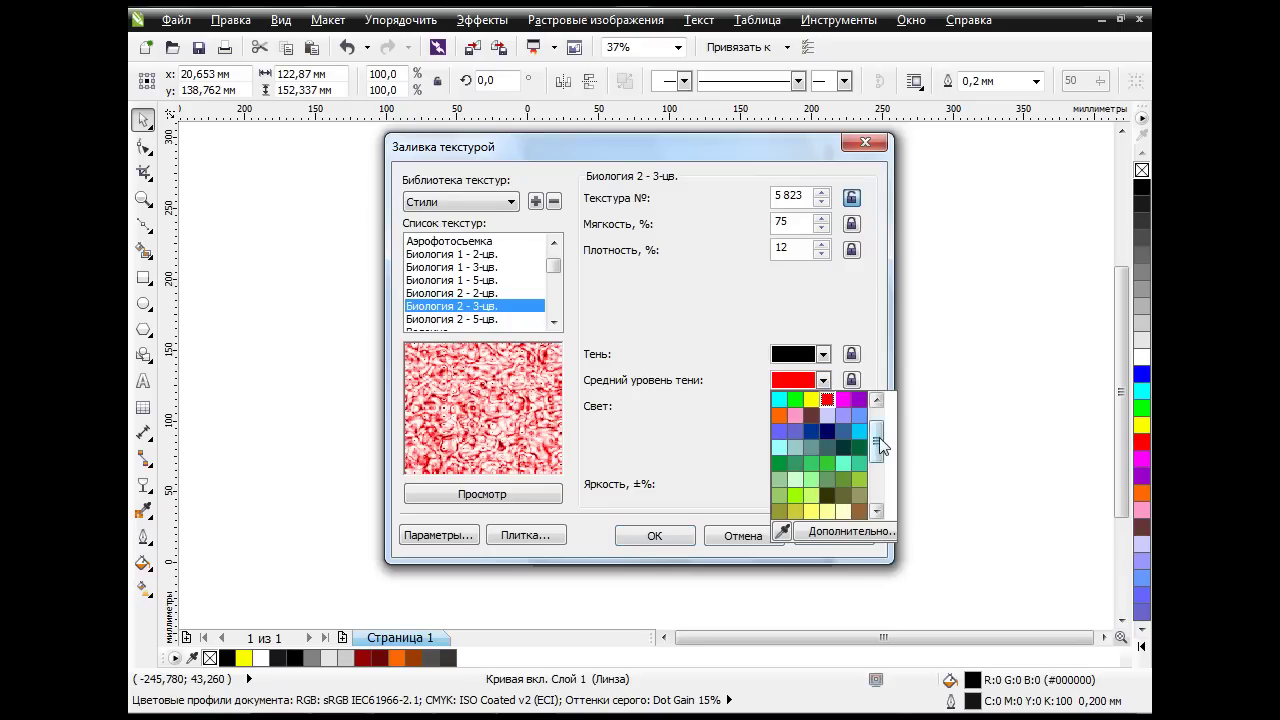
{"action": "left_click", "coordinate": [812, 401]}
{"action": "left_click", "coordinate": [822, 407]}
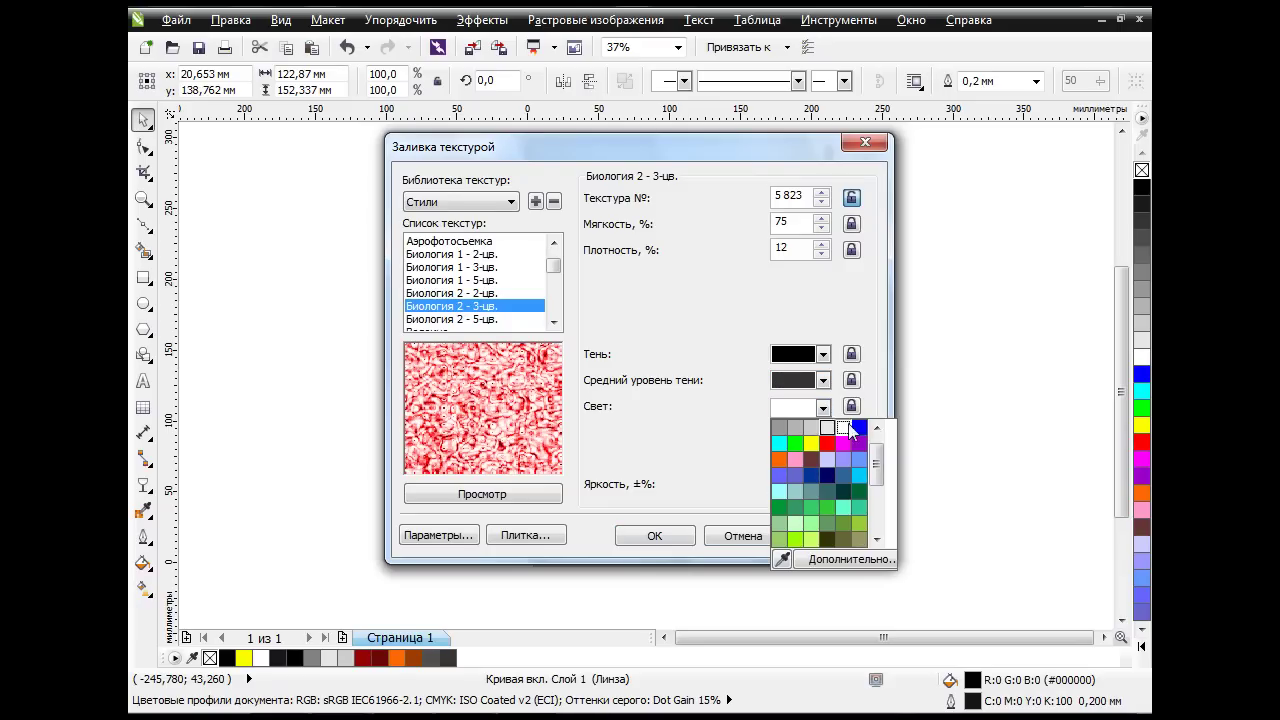
{"action": "left_click", "coordinate": [779, 427]}
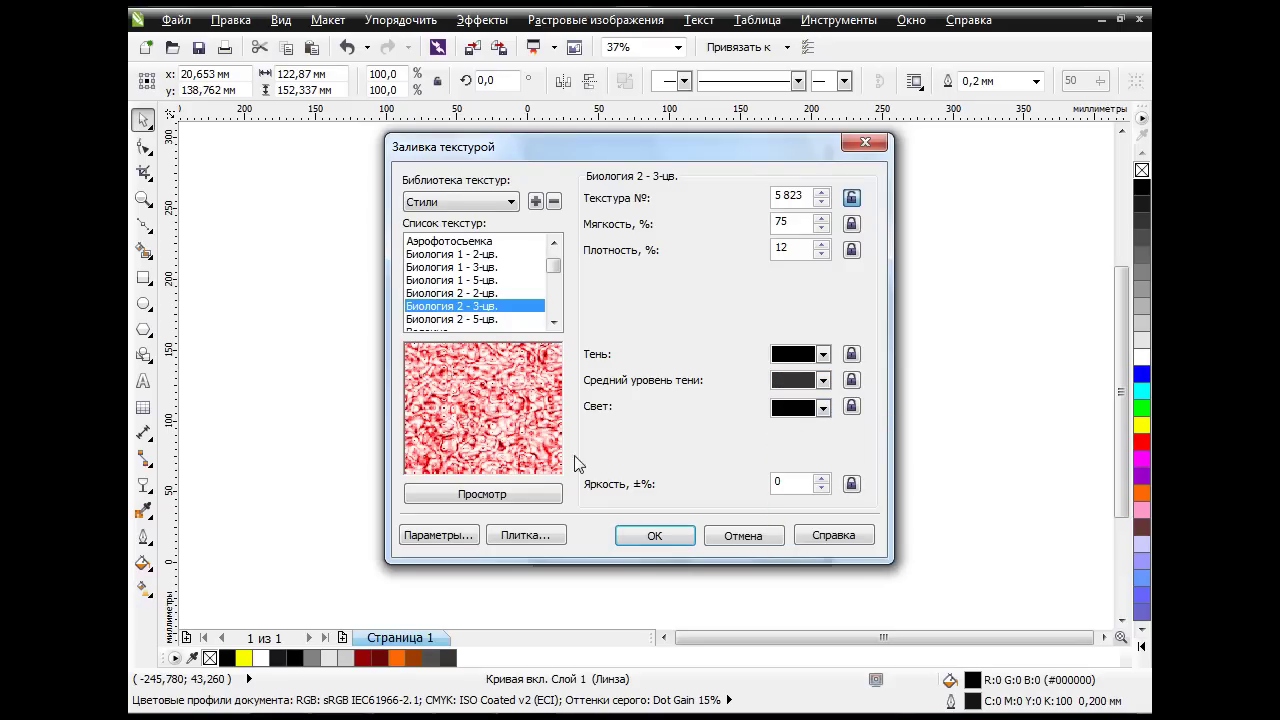
{"action": "left_click", "coordinate": [555, 505]}
Try a medium grey middle shadow with first a grey, then a dark grey light colour in the three-colour texture, previewing each.
{"action": "left_click", "coordinate": [823, 380]}
{"action": "left_click", "coordinate": [849, 412]}
{"action": "left_click", "coordinate": [822, 407]}
{"action": "left_click", "coordinate": [853, 432]}
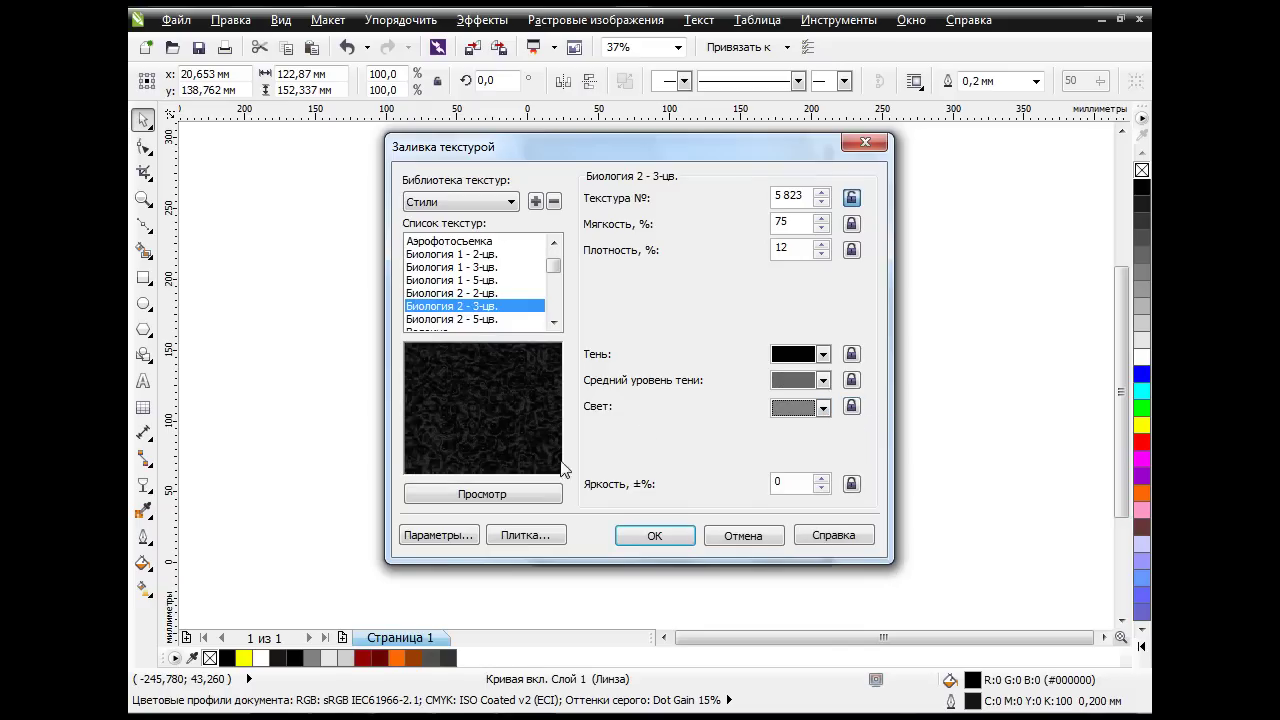
{"action": "left_click", "coordinate": [549, 497]}
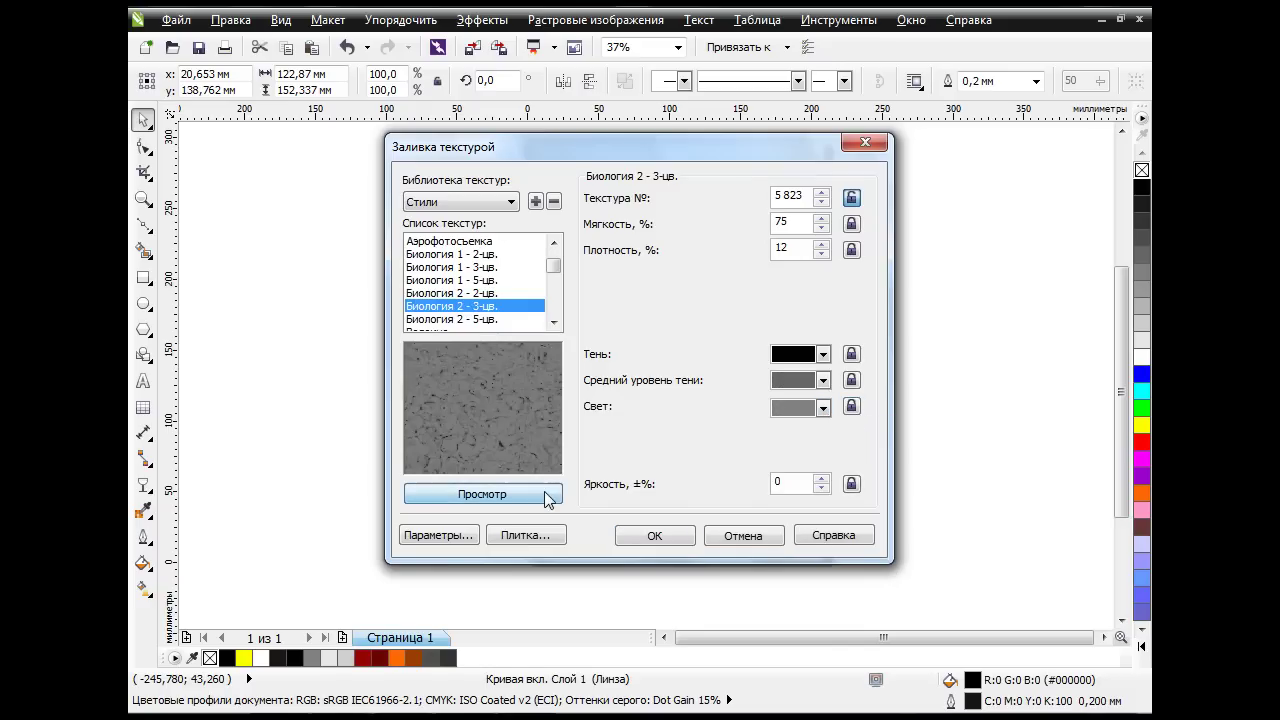
{"action": "left_click", "coordinate": [822, 407]}
{"action": "left_click", "coordinate": [807, 428]}
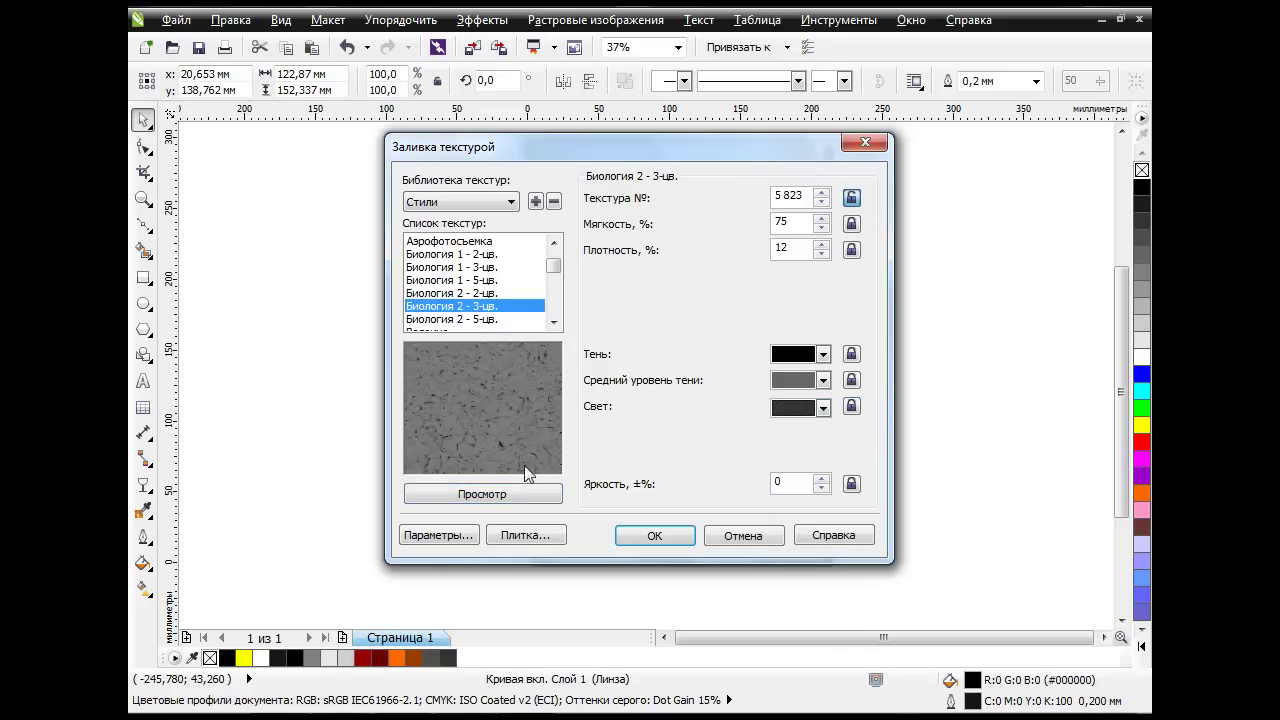
{"action": "left_click", "coordinate": [512, 495]}
Fill the copy with the texture Биология 2 - 5-цв. using grey lower, dark grey middle and black upper shadow colours.
{"action": "left_click", "coordinate": [460, 319]}
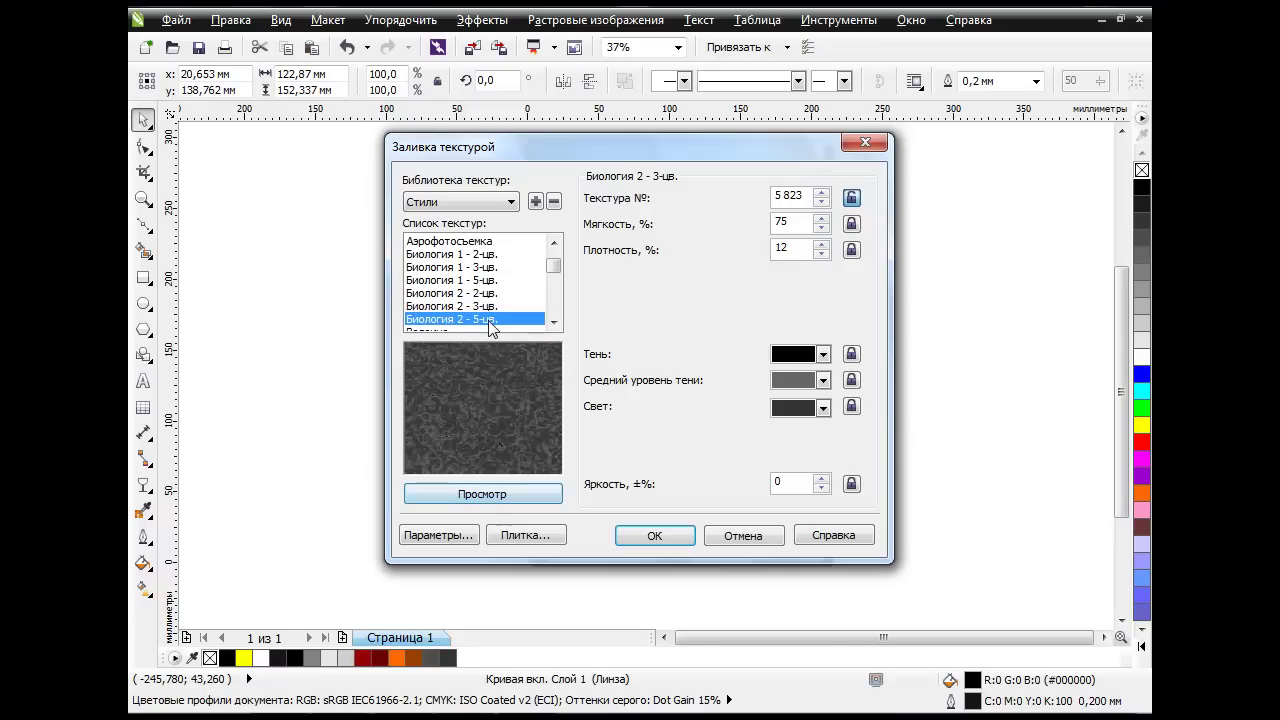
{"action": "left_click", "coordinate": [822, 432]}
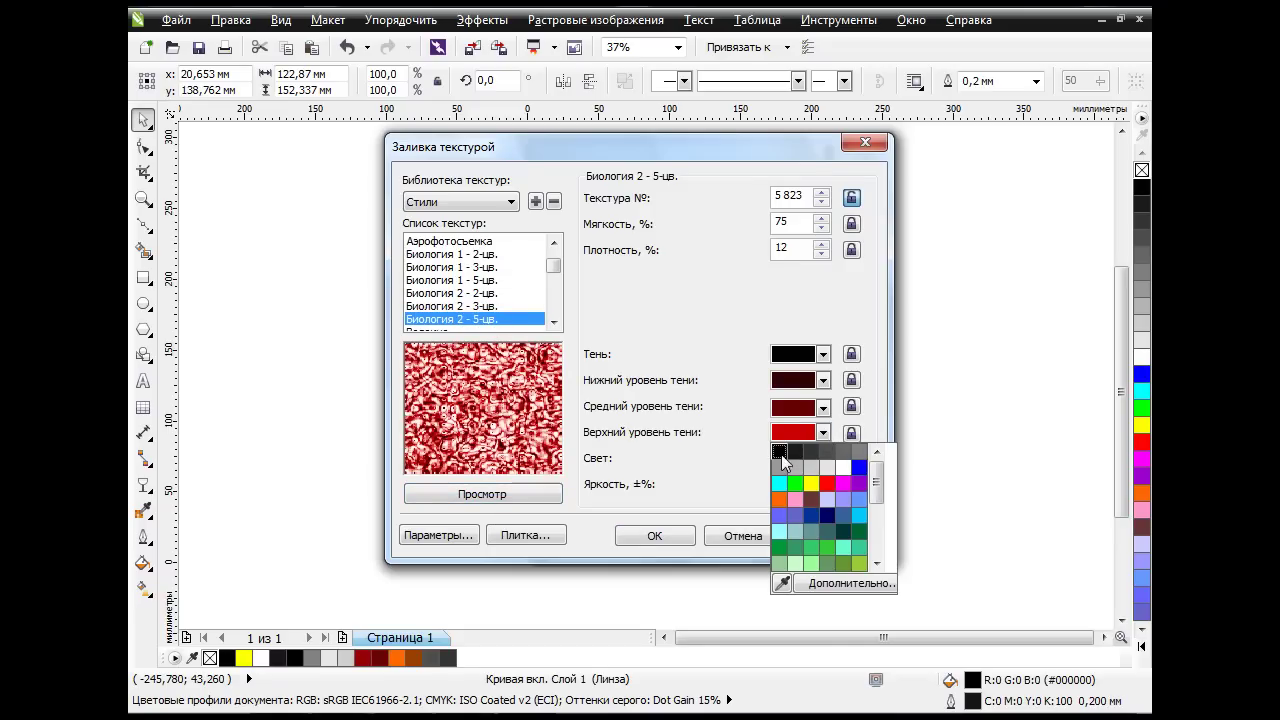
{"action": "left_click", "coordinate": [781, 454]}
{"action": "left_click", "coordinate": [822, 432]}
{"action": "left_click", "coordinate": [822, 432]}
{"action": "left_click", "coordinate": [822, 380]}
{"action": "left_click", "coordinate": [841, 412]}
{"action": "left_click", "coordinate": [534, 498]}
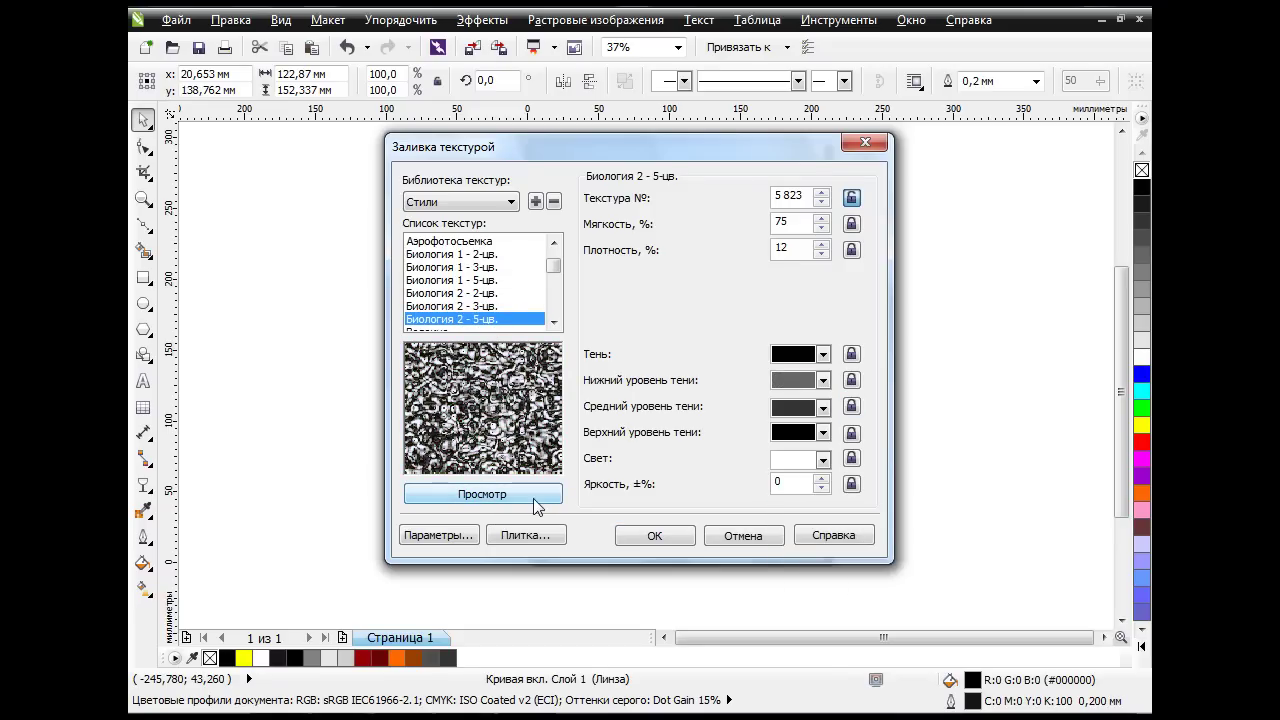
{"action": "left_click", "coordinate": [655, 537]}
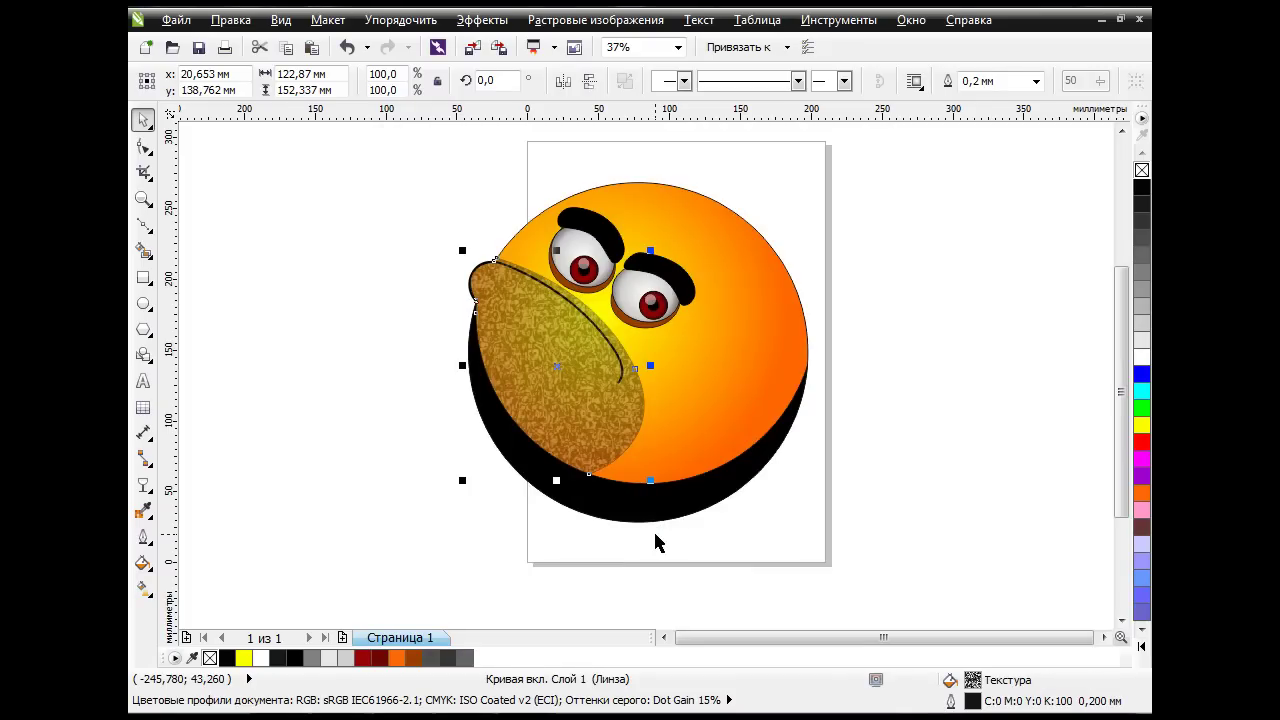
Shrink the texture tile of the mouth shape's fill in both directions with the interactive fill for a finer grain.
{"action": "left_click", "coordinate": [151, 597]}
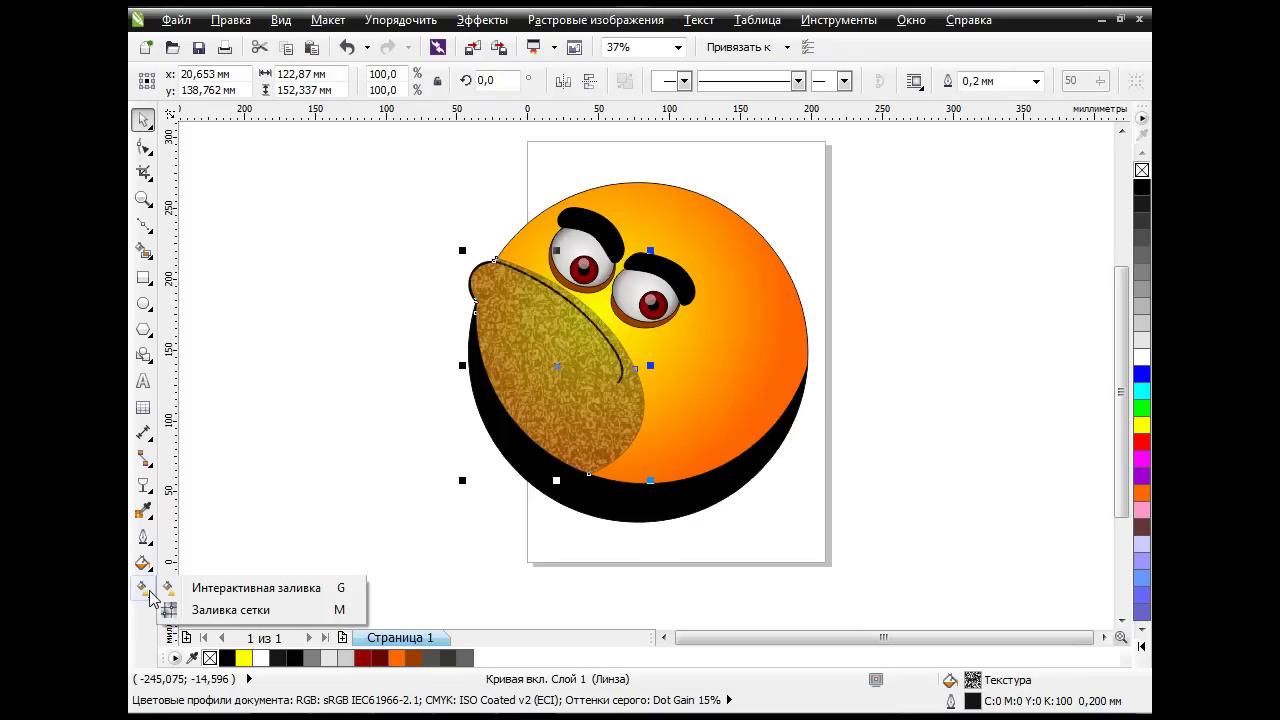
{"action": "left_click", "coordinate": [214, 586]}
{"action": "left_click_drag", "start_coordinate": [556, 258], "coordinate": [555, 323]}
{"action": "left_click_drag", "start_coordinate": [643, 365], "coordinate": [608, 365]}
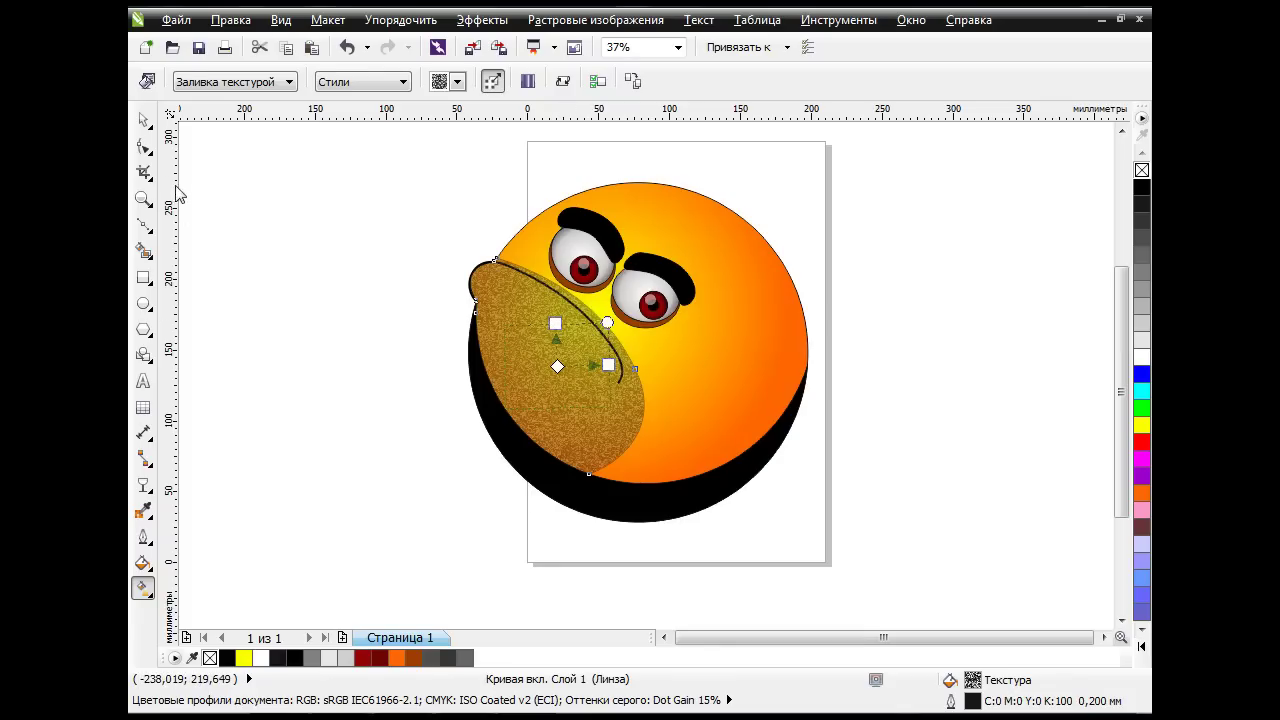
{"action": "left_click", "coordinate": [143, 119]}
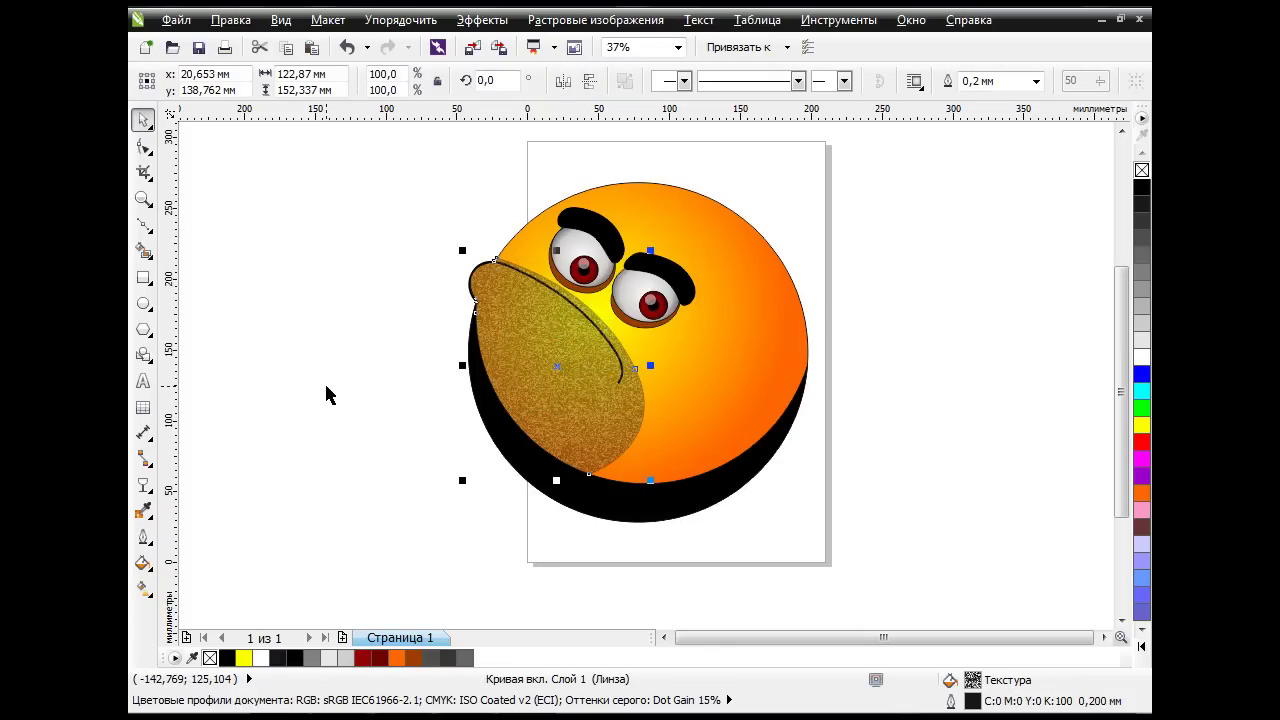
{"action": "left_click", "coordinate": [346, 396]}
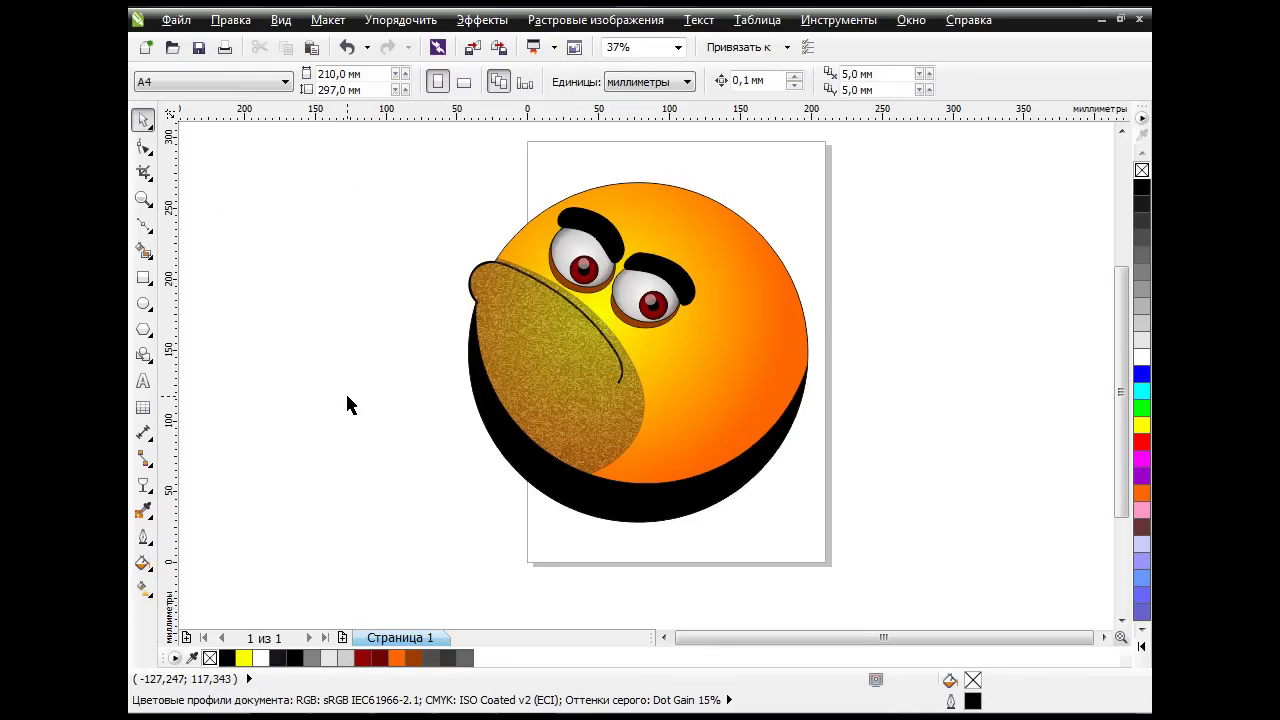
Scale down the whole face drawing and move it to the empty area beside the page's upper left.
{"action": "key", "text": "ctrl+z"}
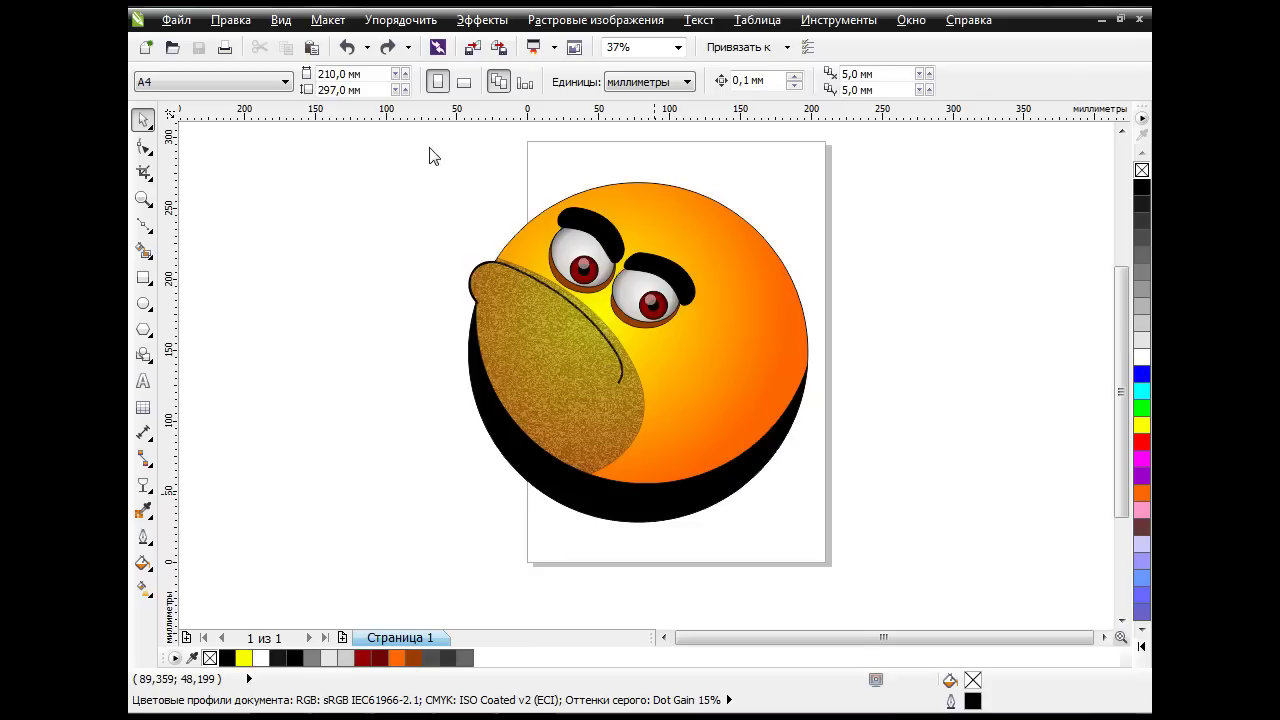
{"action": "left_click_drag", "start_coordinate": [602, 335], "coordinate": [920, 606]}
{"action": "left_click_drag", "start_coordinate": [826, 532], "coordinate": [278, 203]}
{"action": "left_click", "coordinate": [406, 263]}
{"action": "left_click_drag", "start_coordinate": [335, 244], "coordinate": [440, 352]}
{"action": "key", "text": "Escape"}
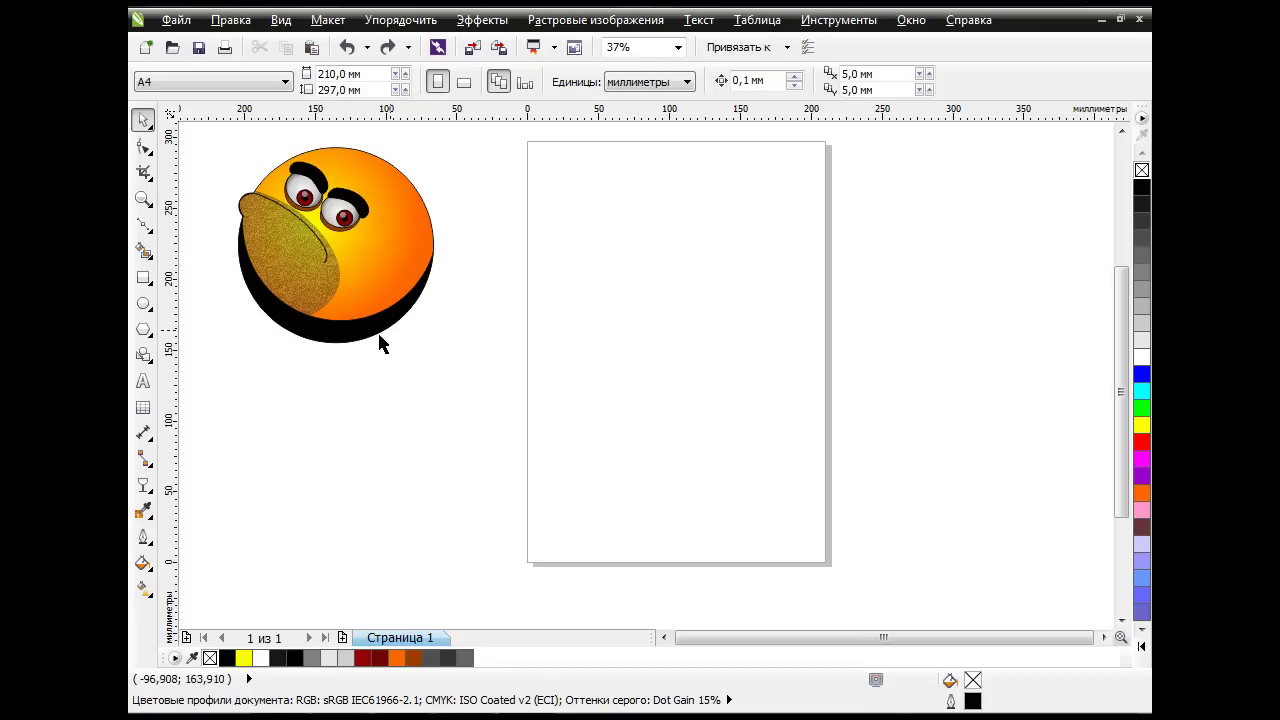
Draw a rectangle about 162 by 92 mm on the page and give it a 1 by 1 mesh fill.
{"action": "left_click", "coordinate": [143, 278]}
{"action": "left_click_drag", "start_coordinate": [526, 218], "coordinate": [754, 350]}
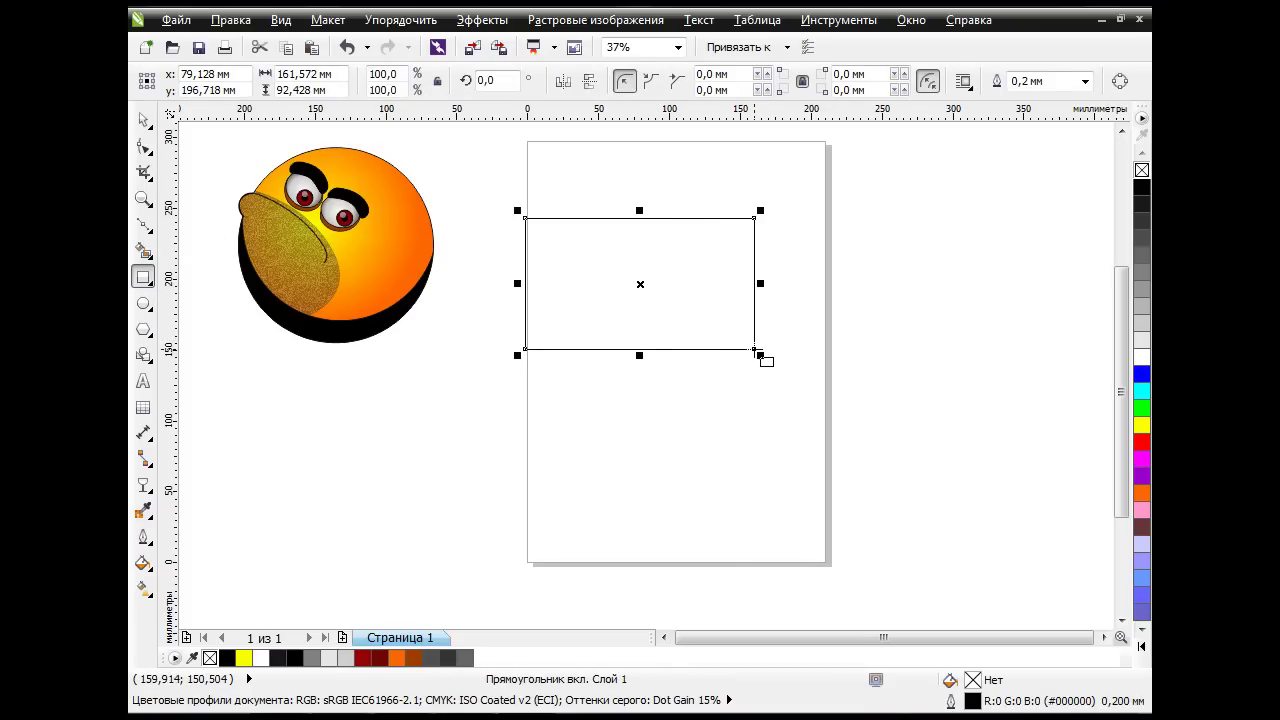
{"action": "left_click", "coordinate": [143, 588]}
{"action": "left_click", "coordinate": [232, 610]}
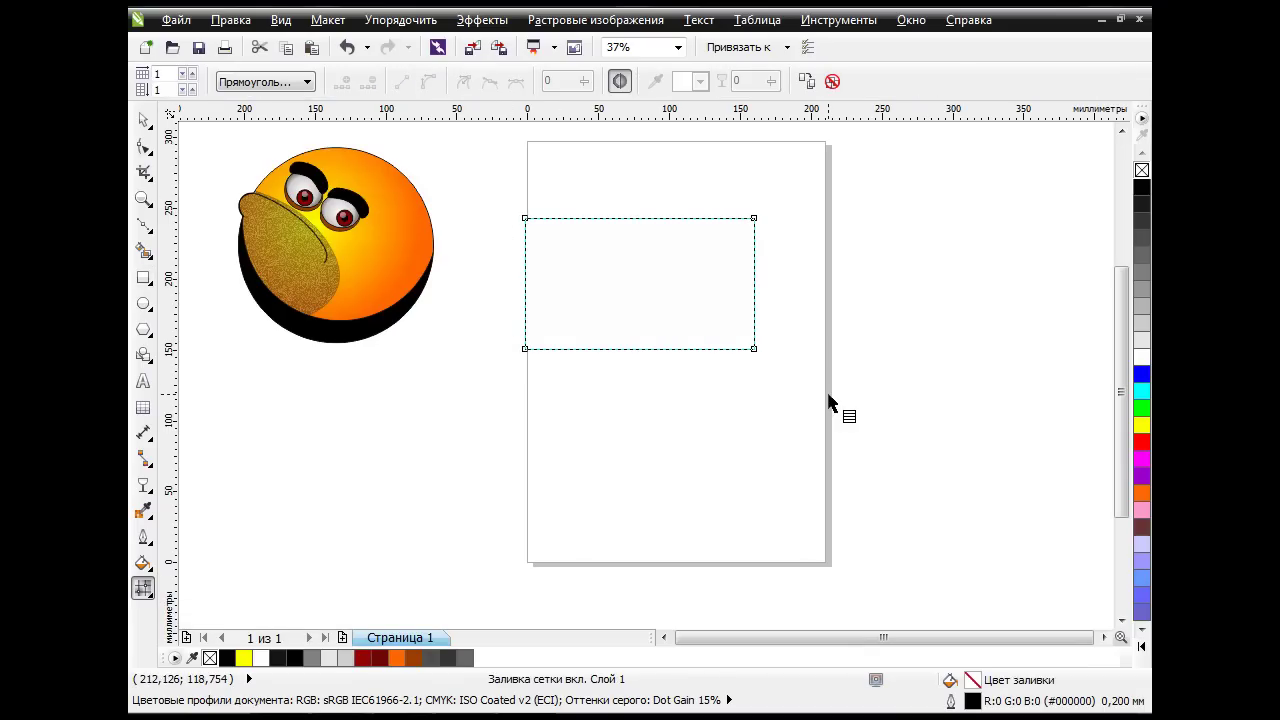
Move the mesh rectangle's two right corners inward and bulge its upper and left edges outward.
{"action": "left_click_drag", "start_coordinate": [754, 218], "coordinate": [727, 232]}
{"action": "left_click", "coordinate": [525, 218]}
{"action": "left_click_drag", "start_coordinate": [601, 219], "coordinate": [598, 196]}
{"action": "left_click_drag", "start_coordinate": [652, 232], "coordinate": [658, 197]}
{"action": "left_click_drag", "start_coordinate": [525, 284], "coordinate": [501, 278]}
{"action": "left_click", "coordinate": [754, 349]}
{"action": "left_click_drag", "start_coordinate": [754, 349], "coordinate": [729, 297]}
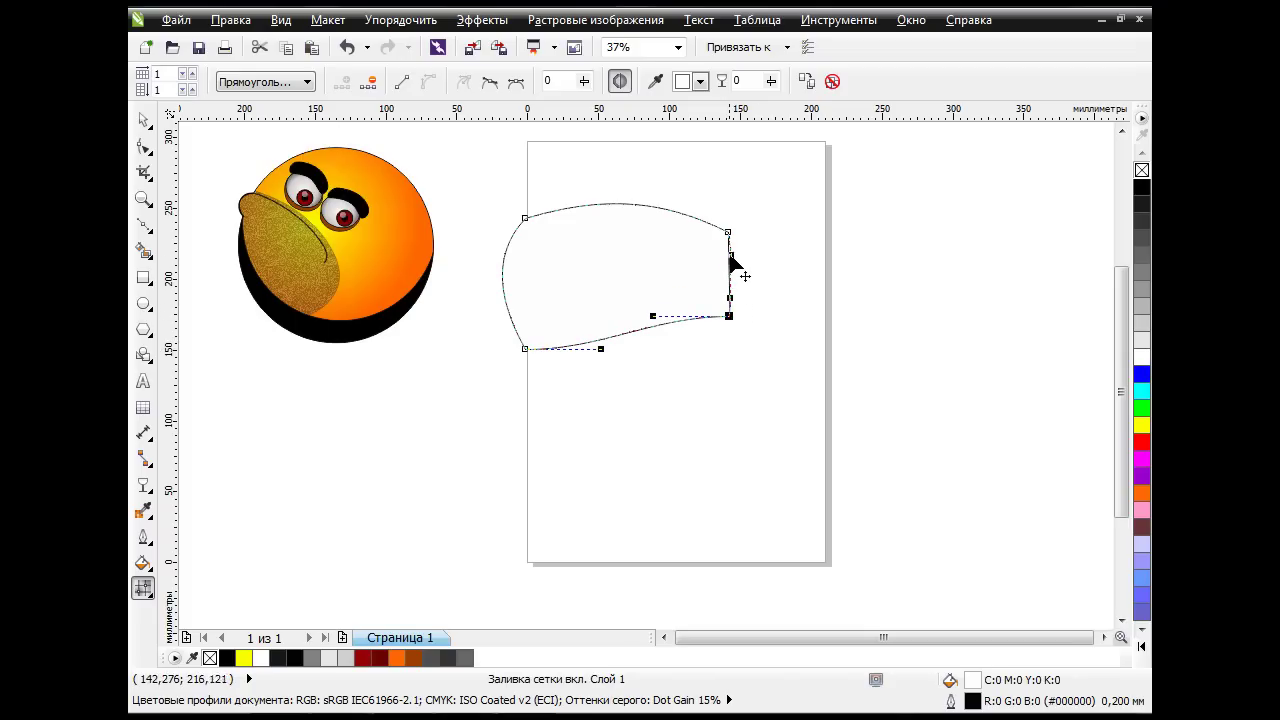
Curve the mesh shape's lower edge, raise its upper left corner, flatten the upper edge and fine-tune both lower corners.
{"action": "left_click_drag", "start_coordinate": [601, 350], "coordinate": [691, 360]}
{"action": "mouse_move", "coordinate": [729, 316]}
{"action": "left_mouse_down"}
{"action": "mouse_move", "coordinate": [727, 288]}
{"action": "mouse_move", "coordinate": [726, 302]}
{"action": "left_mouse_up"}
{"action": "left_click_drag", "start_coordinate": [525, 219], "coordinate": [510, 172]}
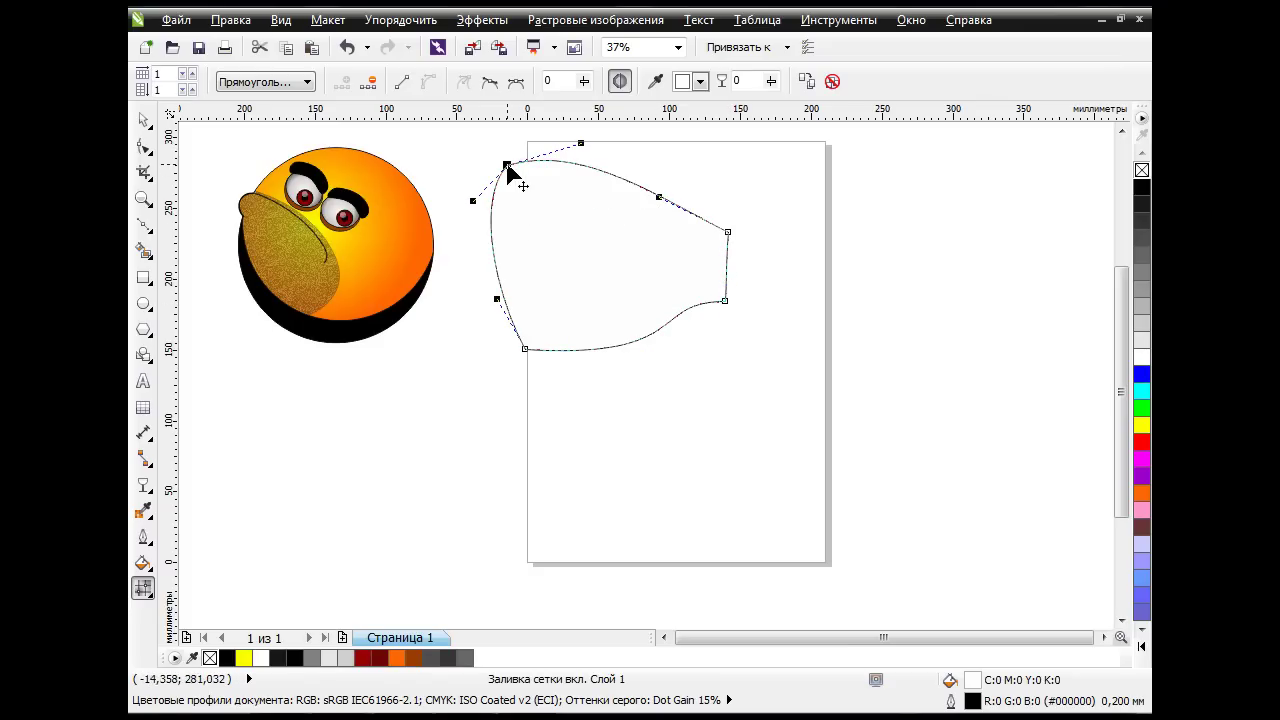
{"action": "left_click_drag", "start_coordinate": [581, 143], "coordinate": [589, 165]}
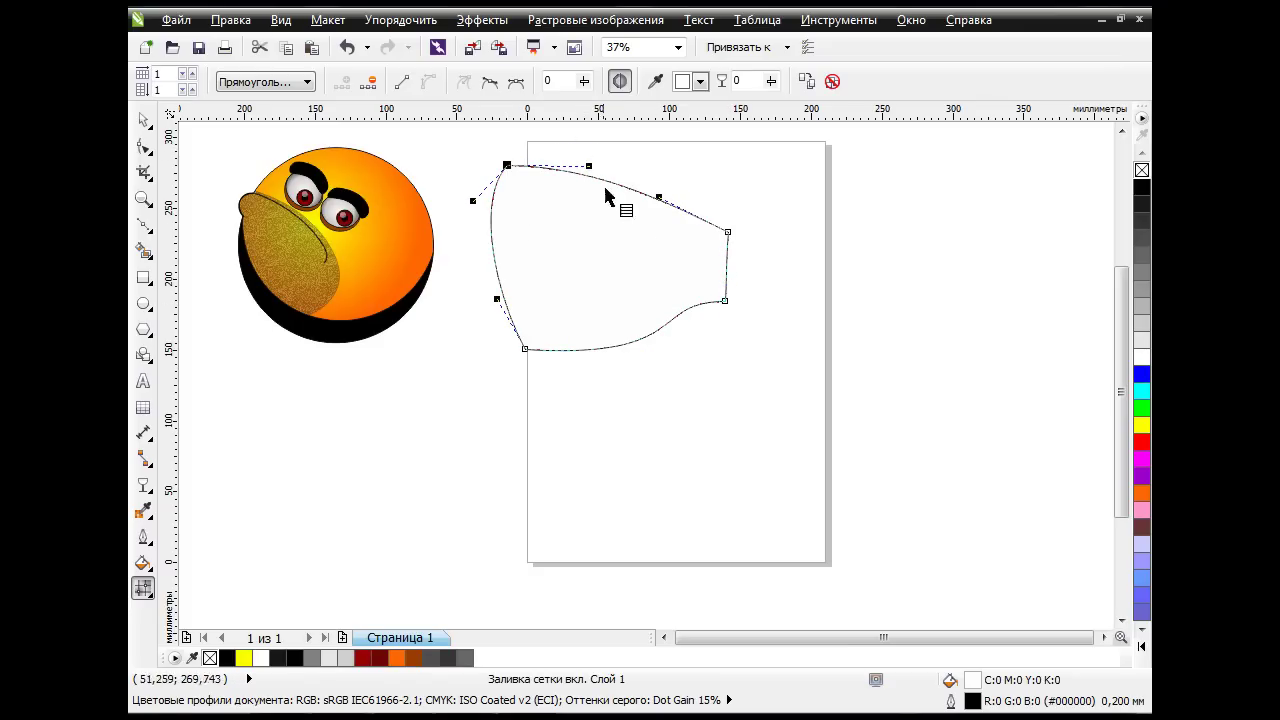
{"action": "left_click", "coordinate": [726, 300]}
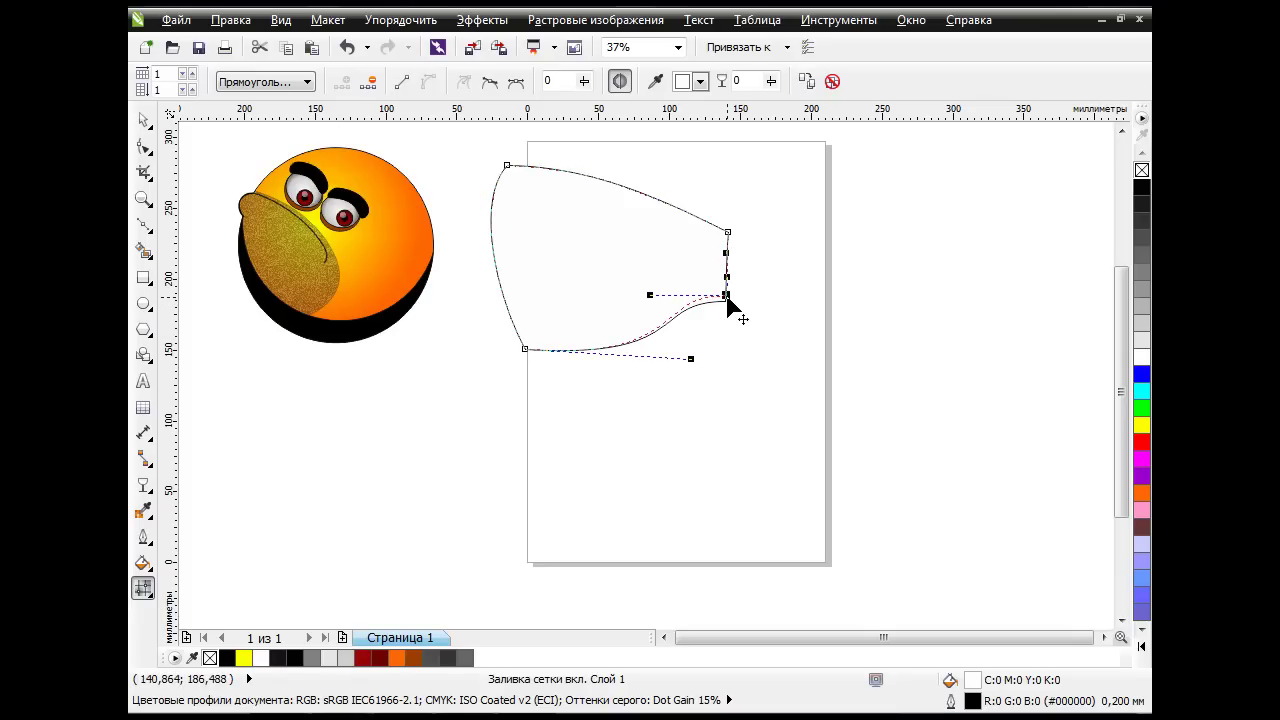
{"action": "left_click", "coordinate": [522, 351]}
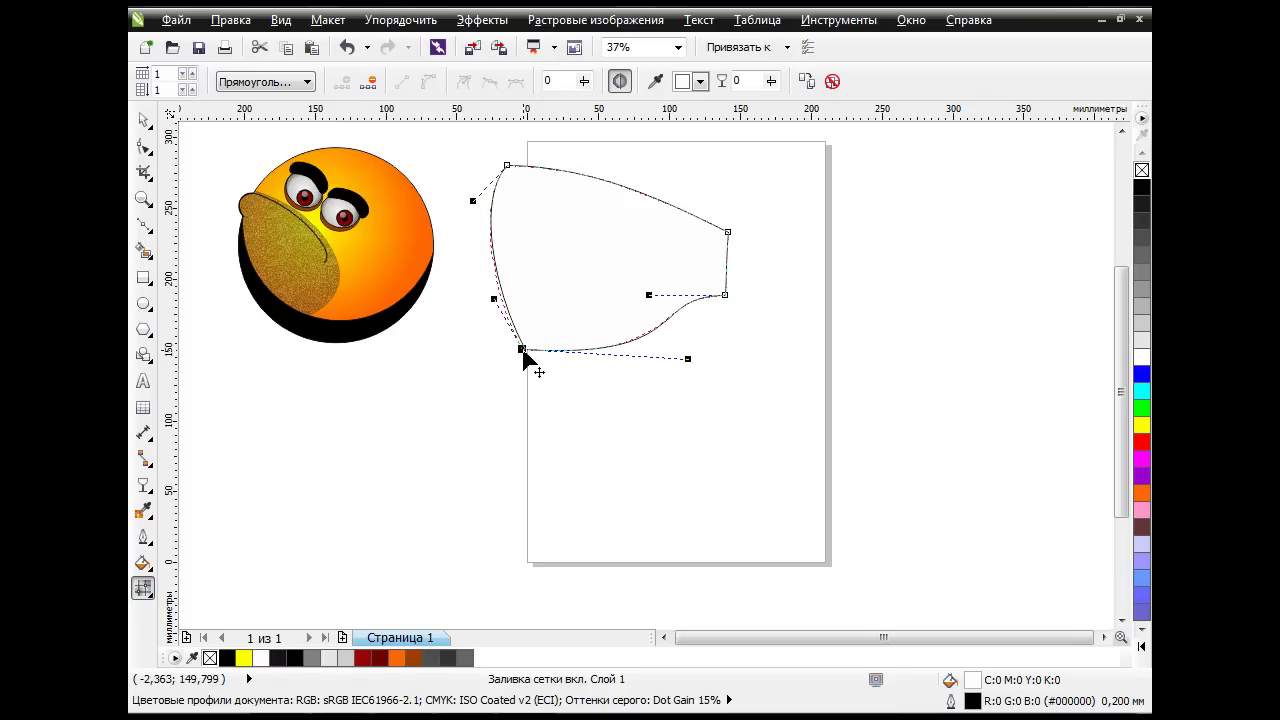
{"action": "left_click", "coordinate": [730, 412]}
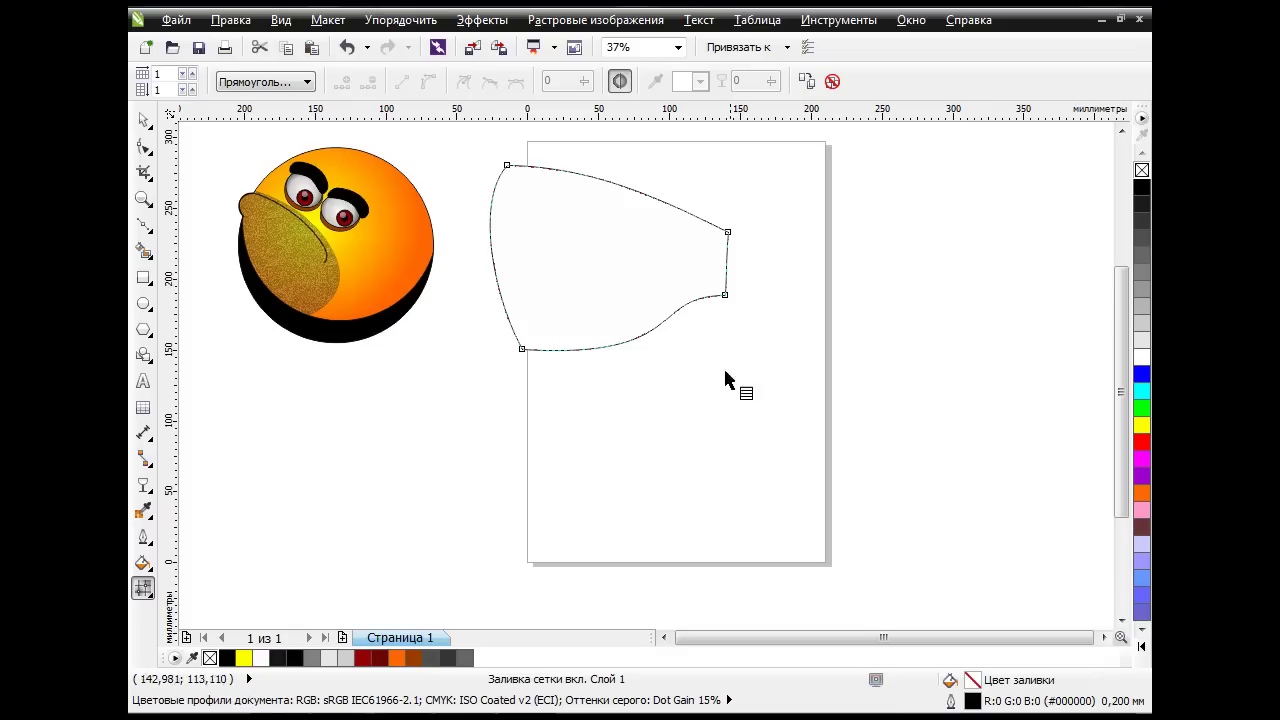
Add mesh lines to the shape for a grid of 3 columns and 6 rows, adjusting the lower horizontal line's curve.
{"action": "double_click", "coordinate": [727, 254]}
{"action": "left_click_drag", "start_coordinate": [497, 283], "coordinate": [500, 290]}
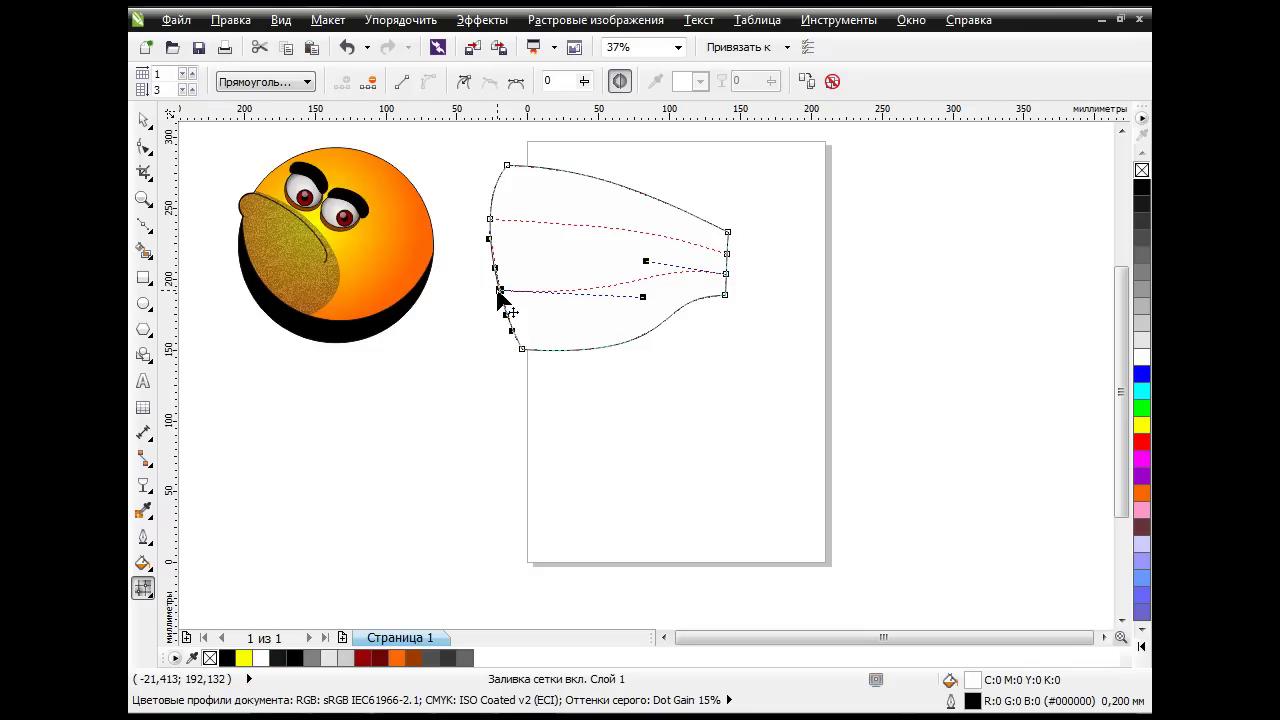
{"action": "left_click_drag", "start_coordinate": [643, 299], "coordinate": [601, 298]}
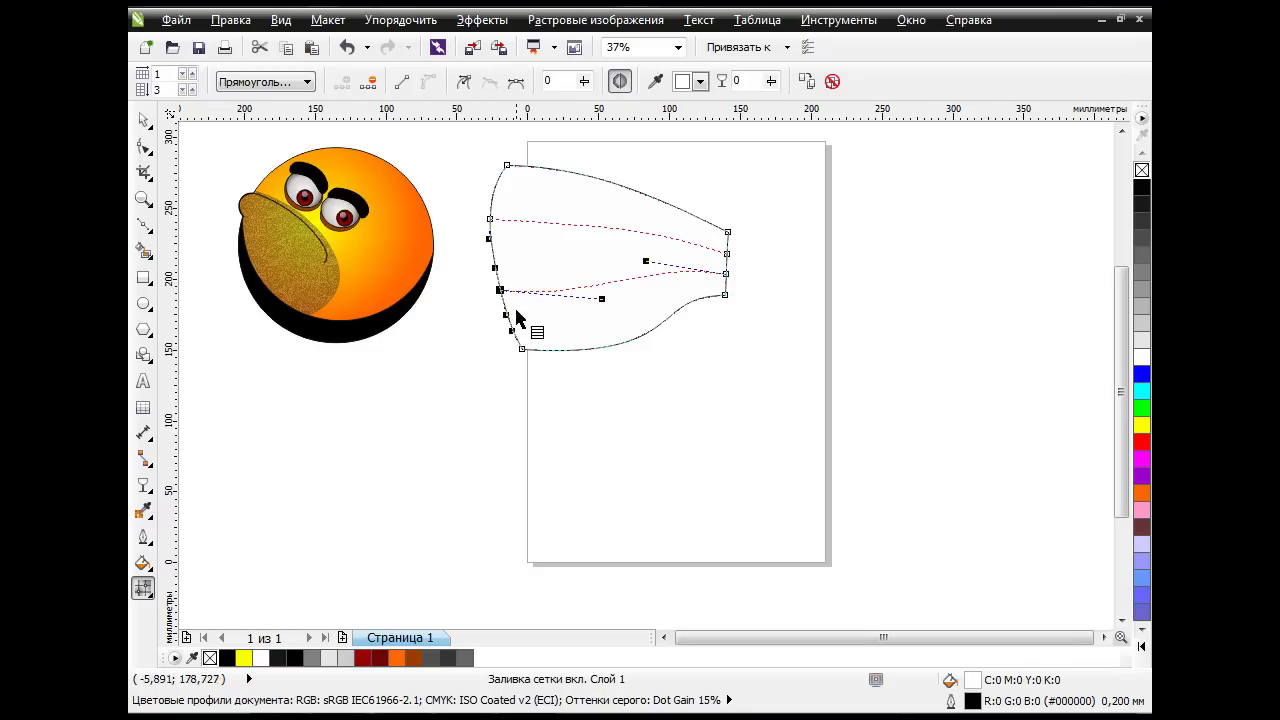
{"action": "double_click", "coordinate": [728, 272]}
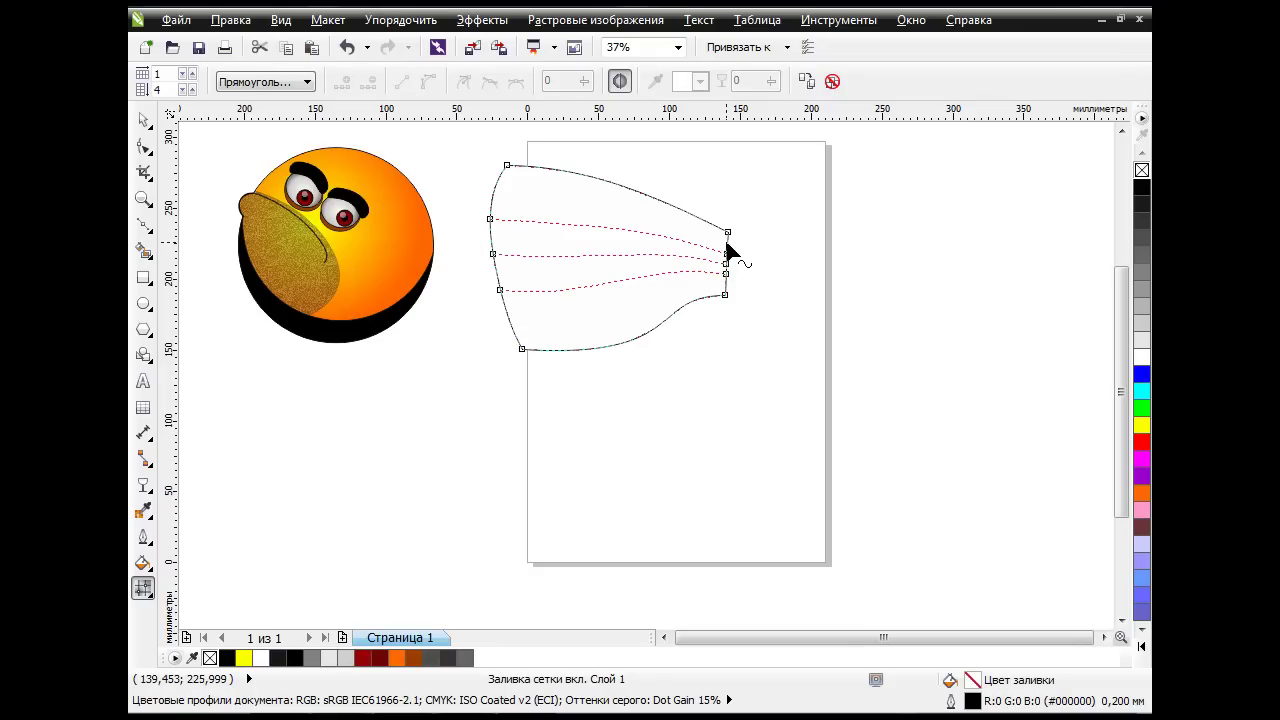
{"action": "double_click", "coordinate": [727, 242]}
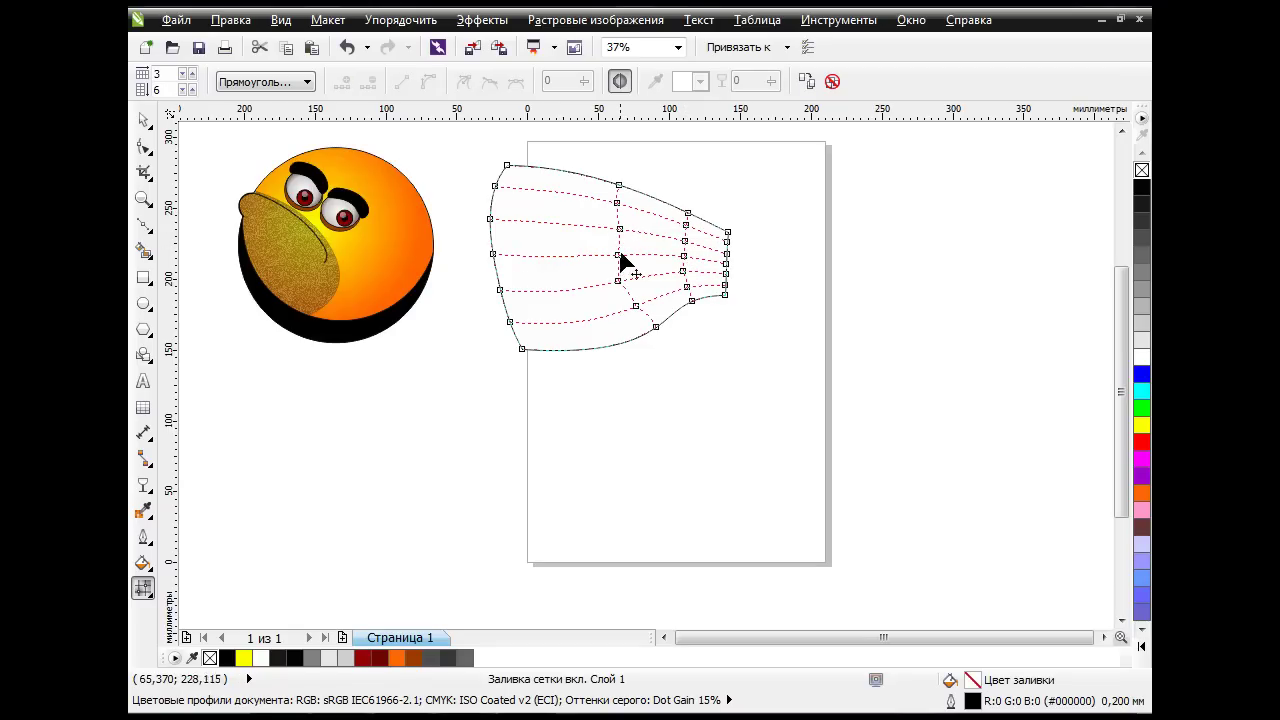
Fine-tune the nodes on the left inner vertical mesh line and add another vertical line left of it for a fourth column.
{"action": "double_click", "coordinate": [619, 283]}
{"action": "left_click_drag", "start_coordinate": [622, 287], "coordinate": [622, 237]}
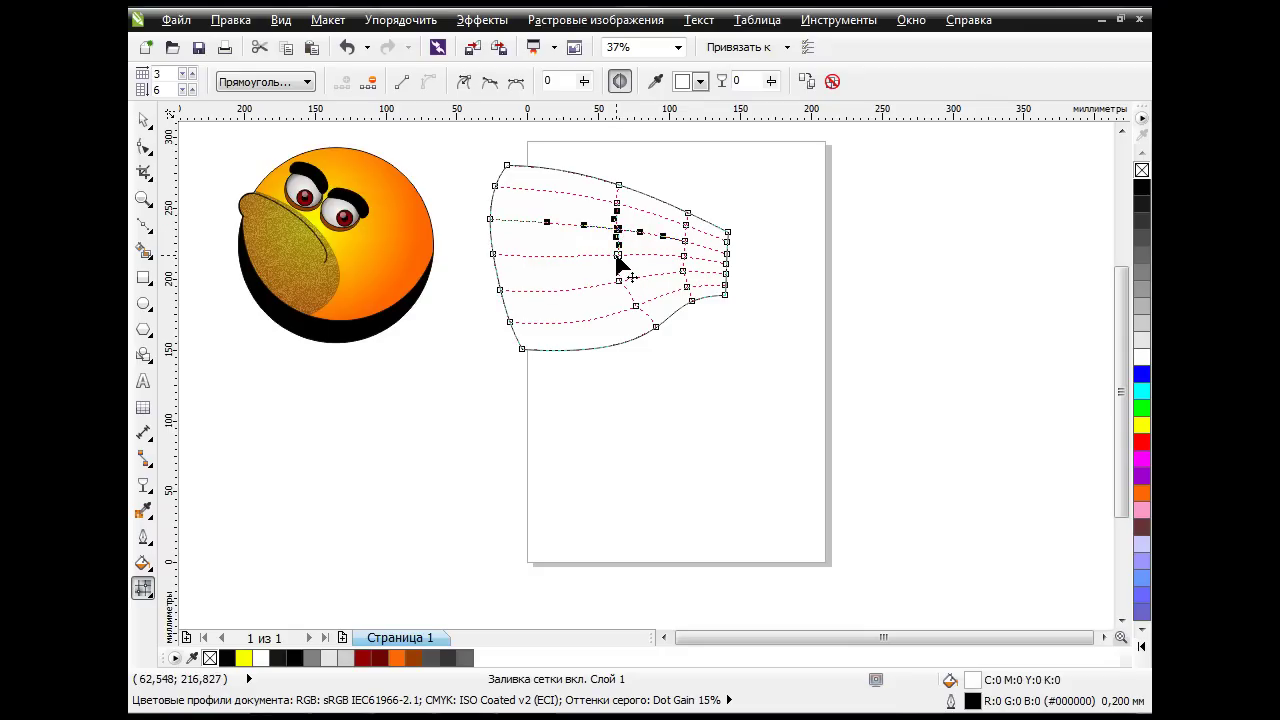
{"action": "left_click", "coordinate": [618, 256]}
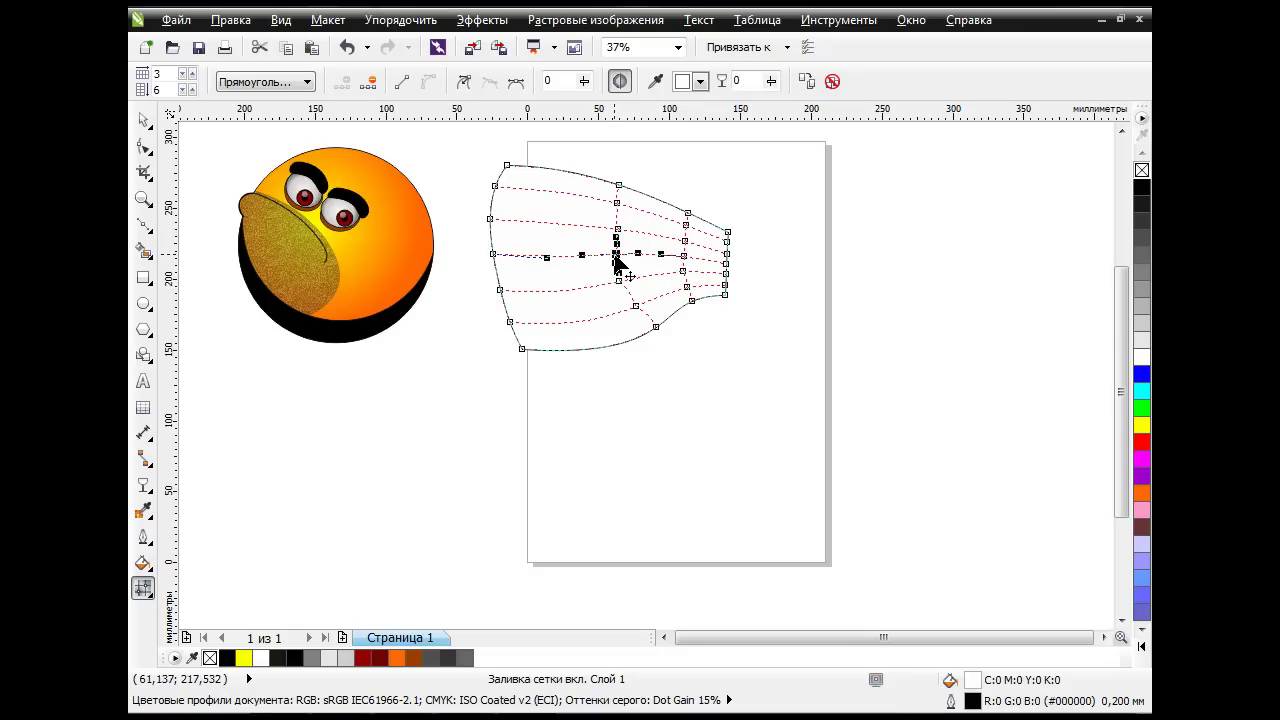
{"action": "double_click", "coordinate": [545, 224]}
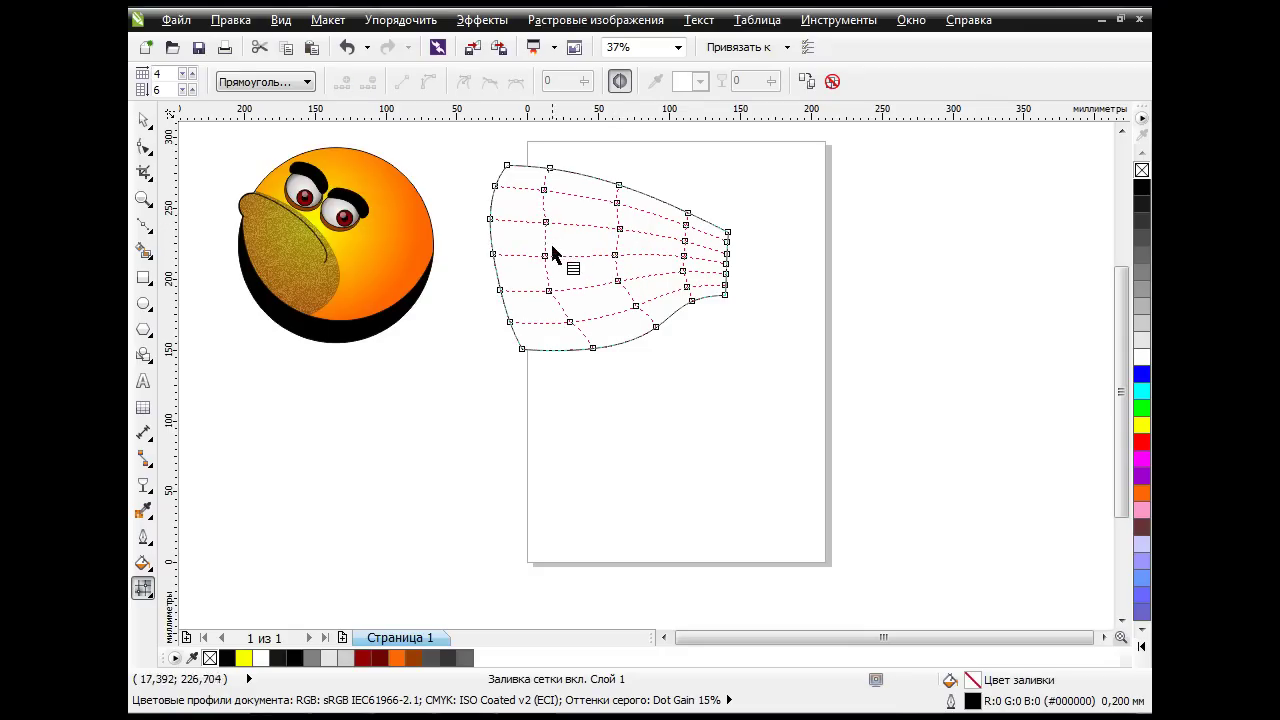
{"action": "left_click", "coordinate": [543, 256]}
{"action": "left_click", "coordinate": [544, 220]}
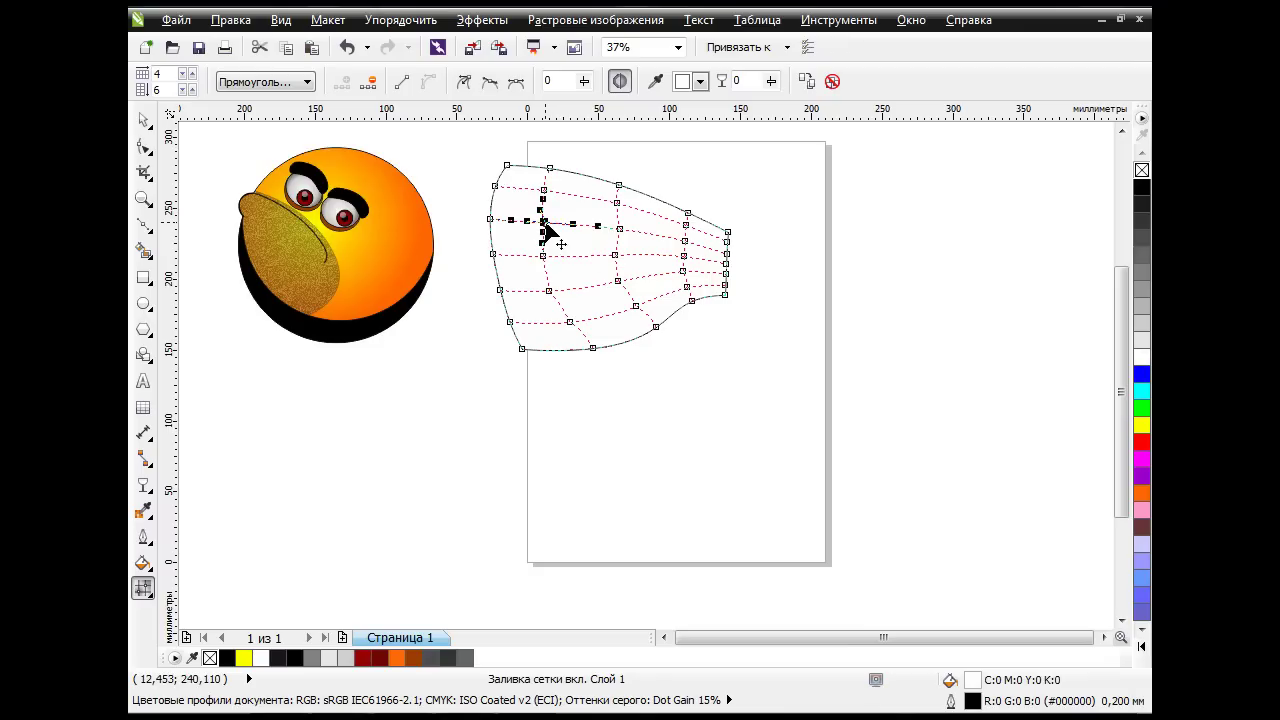
{"action": "left_click_drag", "start_coordinate": [540, 214], "coordinate": [547, 227]}
Select all nodes of the mesh shape, colour them black and clear the node selection.
{"action": "left_click_drag", "start_coordinate": [477, 151], "coordinate": [788, 430]}
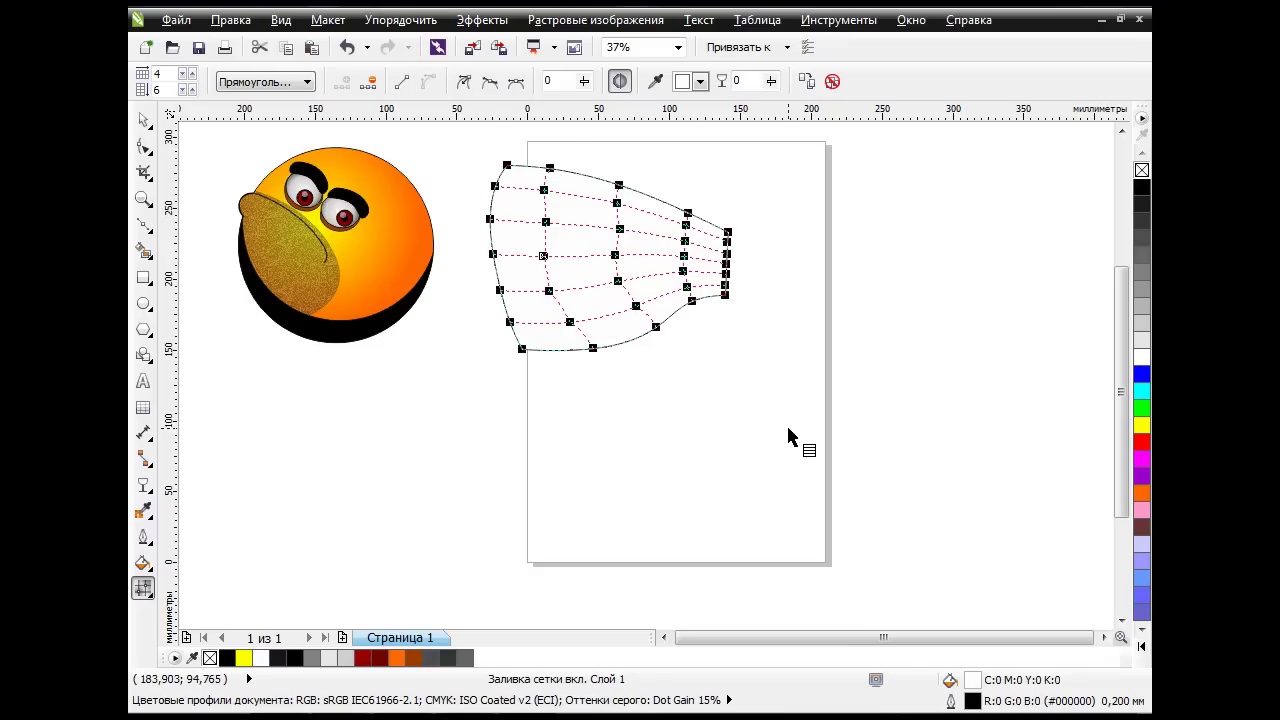
{"action": "left_click", "coordinate": [700, 81]}
{"action": "left_click", "coordinate": [688, 106]}
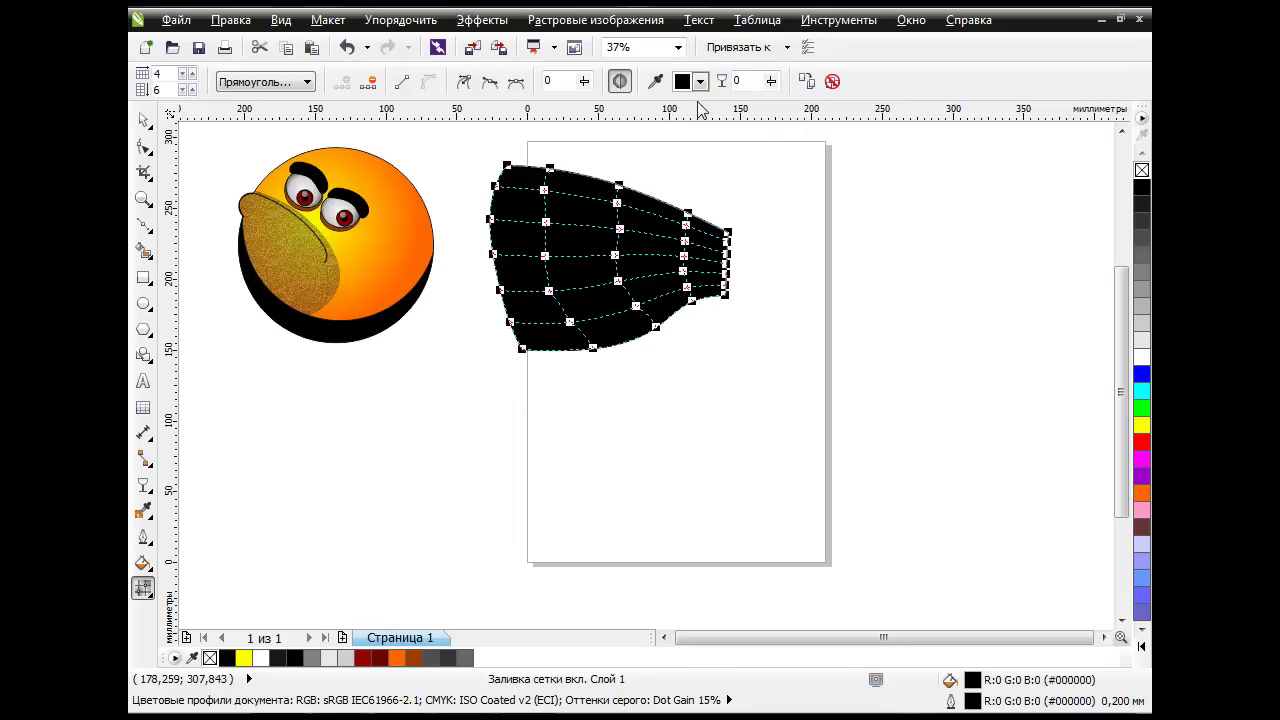
{"action": "left_click", "coordinate": [800, 293]}
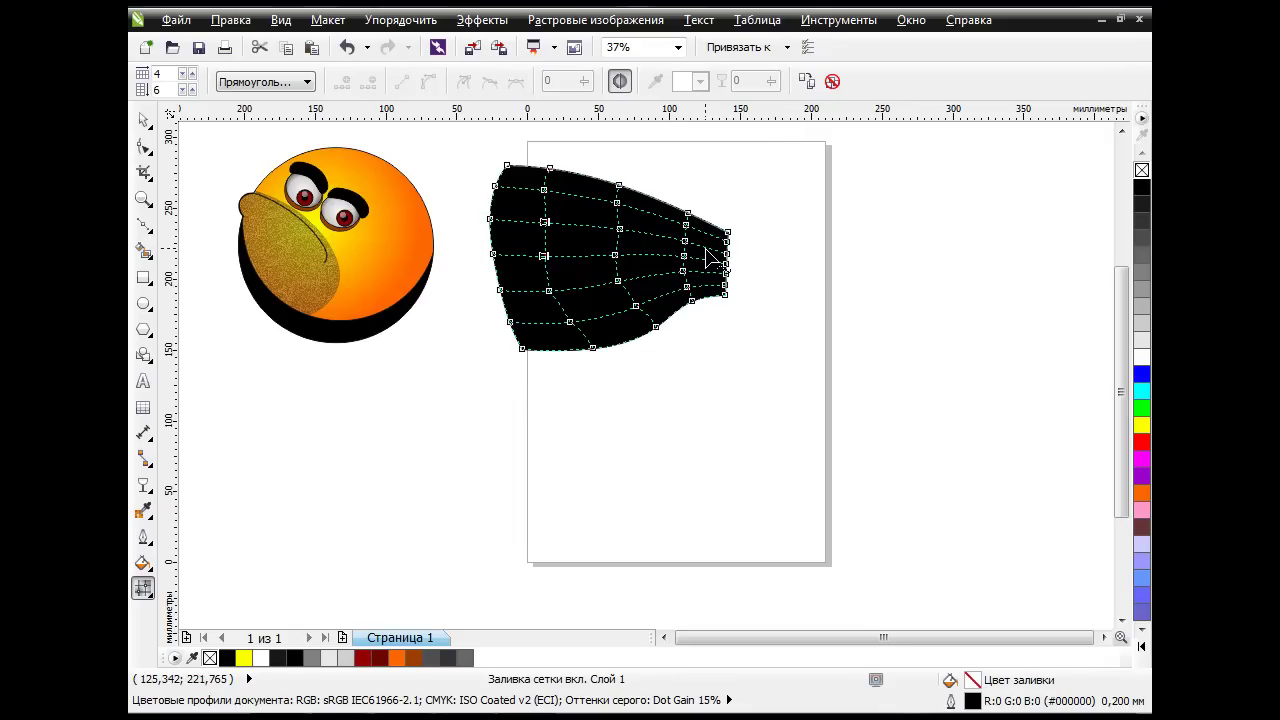
{"action": "left_click", "coordinate": [736, 270]}
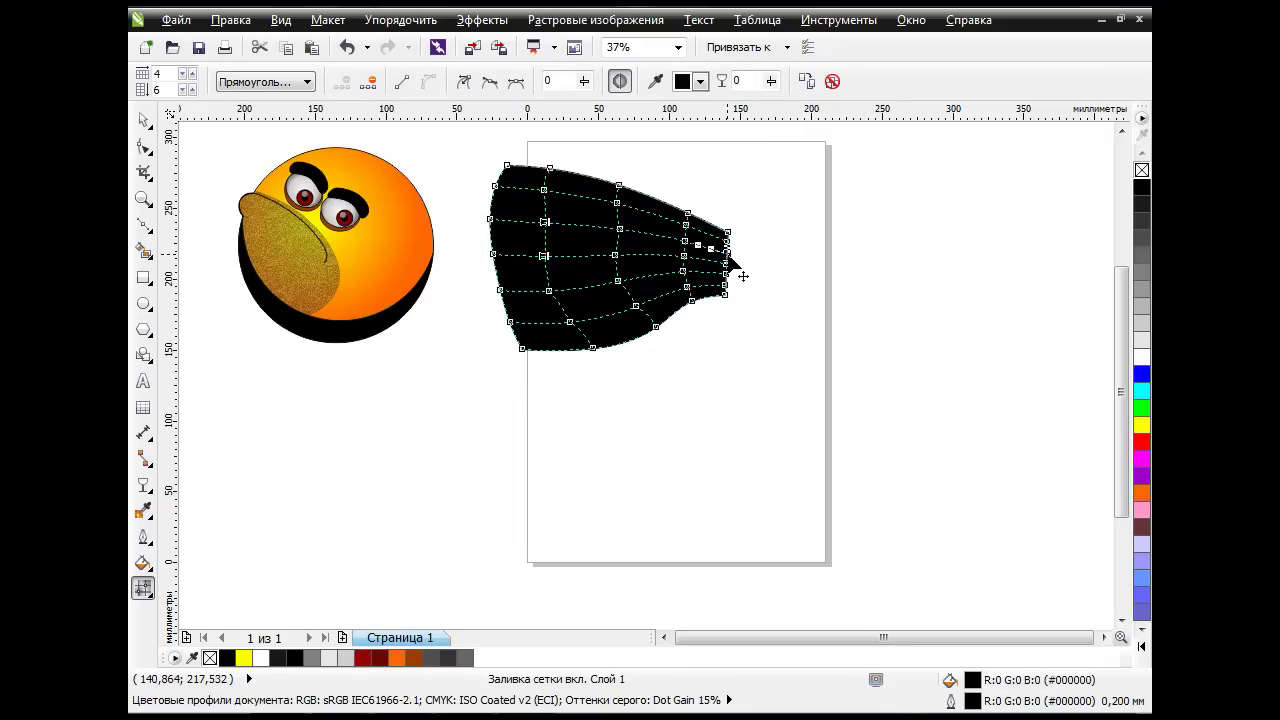
{"action": "left_click", "coordinate": [619, 230]}
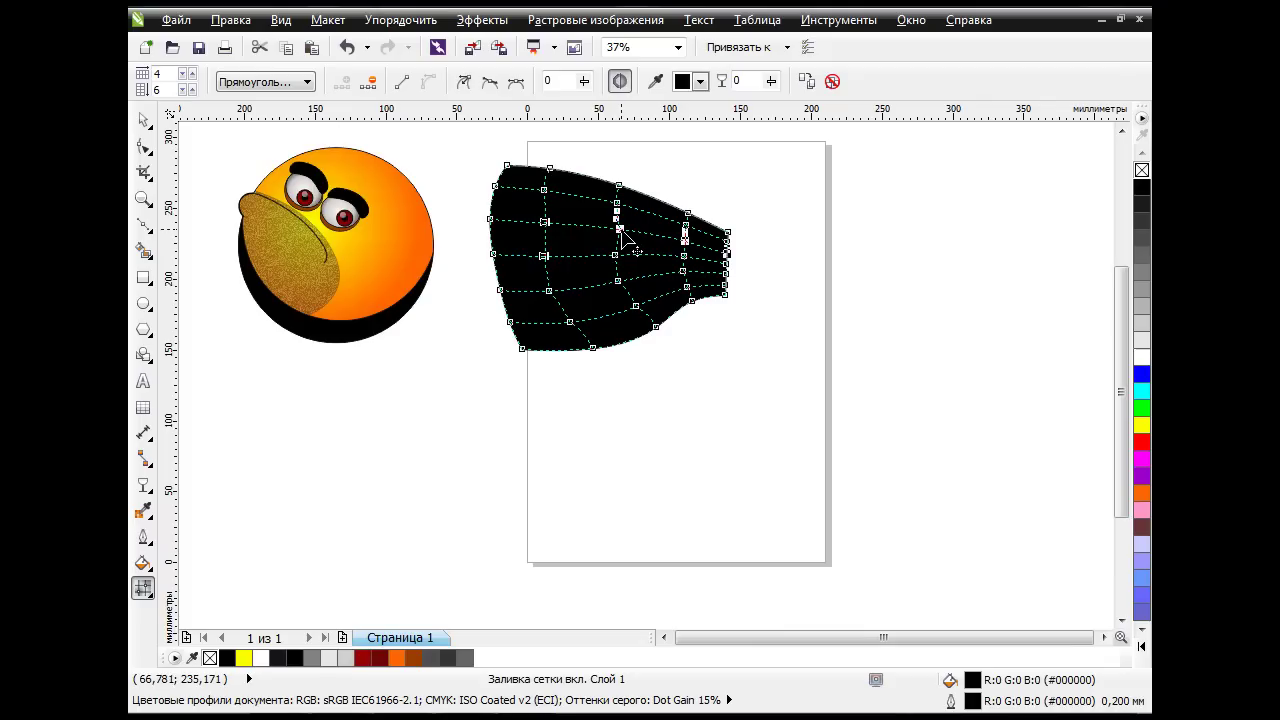
{"action": "left_click", "coordinate": [795, 265]}
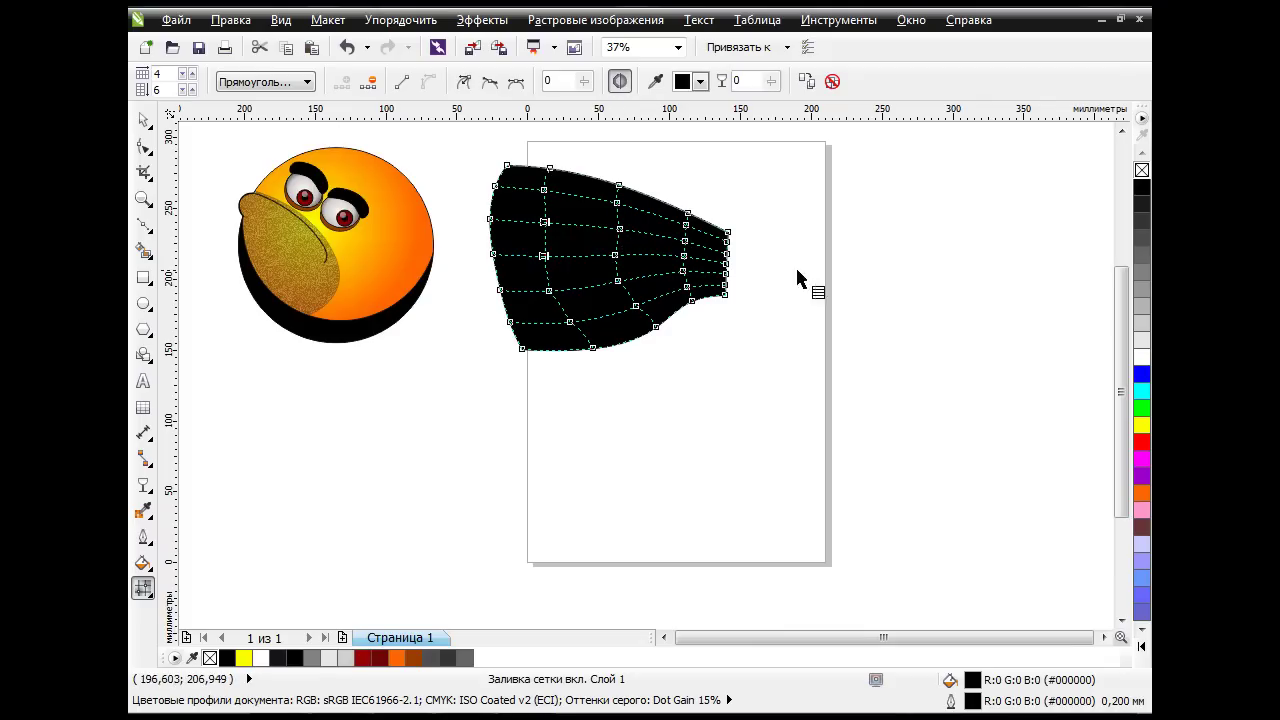
Add a fifth mesh column and colour four nodes along the second inner horizontal line, from the new column rightward, light grey #E6E6E6.
{"action": "double_click", "coordinate": [582, 228]}
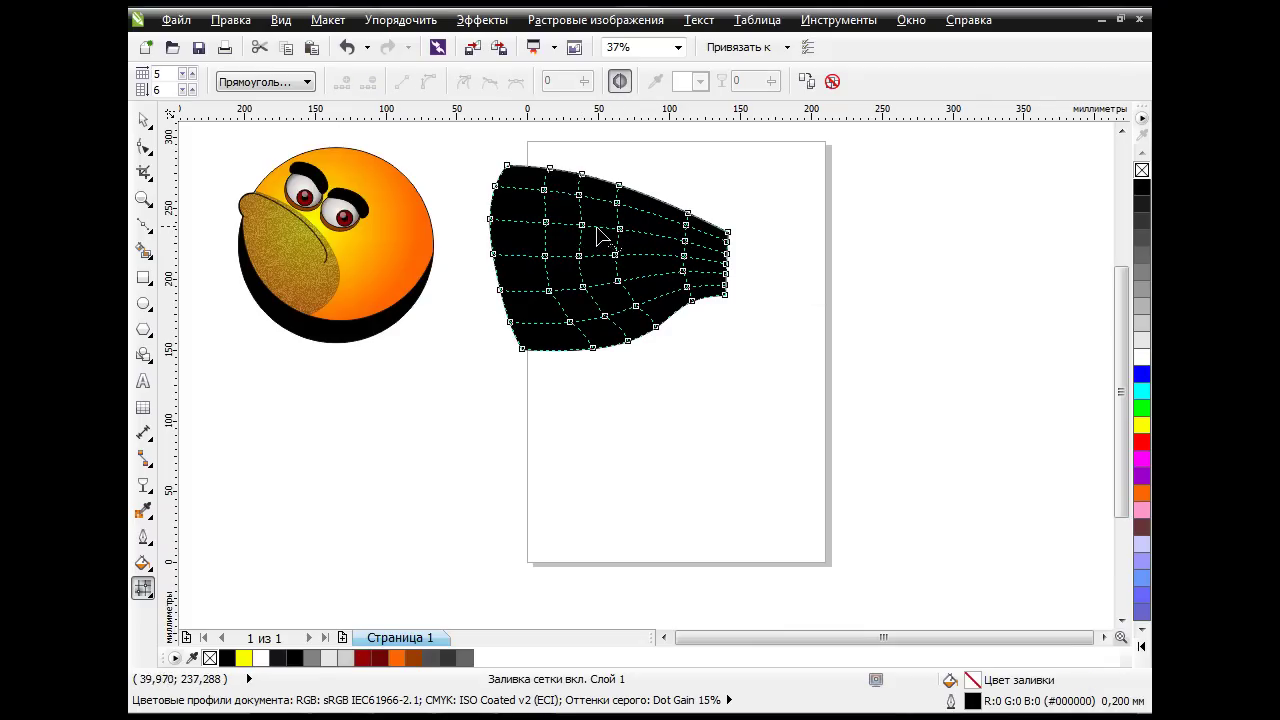
{"action": "left_click", "coordinate": [582, 226]}
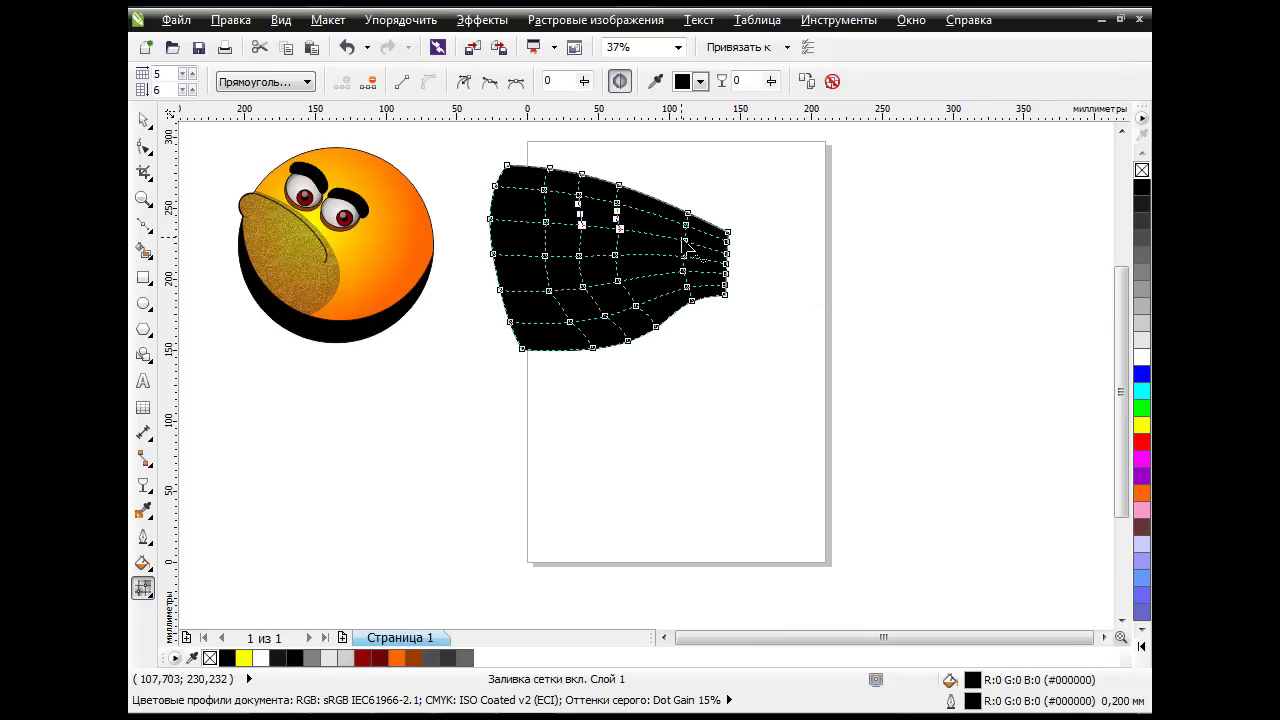
{"action": "left_click_drag", "start_coordinate": [727, 263], "coordinate": [743, 279]}
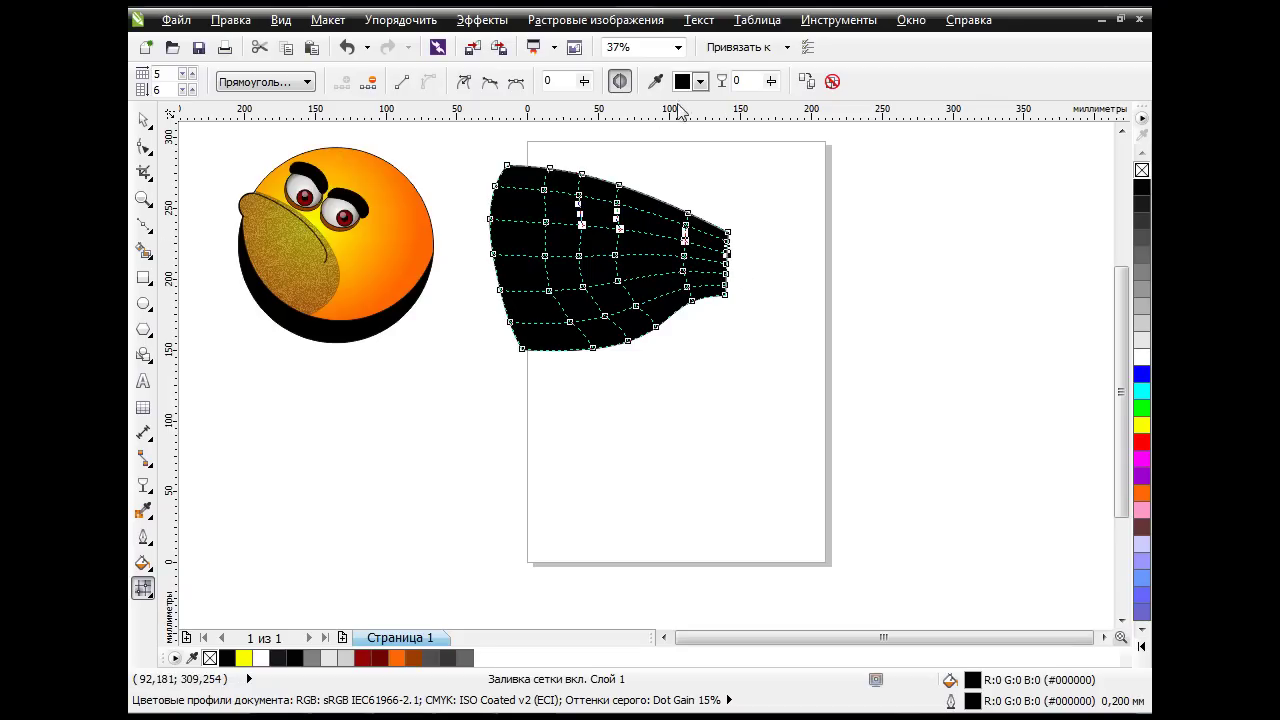
{"action": "left_click", "coordinate": [700, 81]}
{"action": "left_click", "coordinate": [745, 119]}
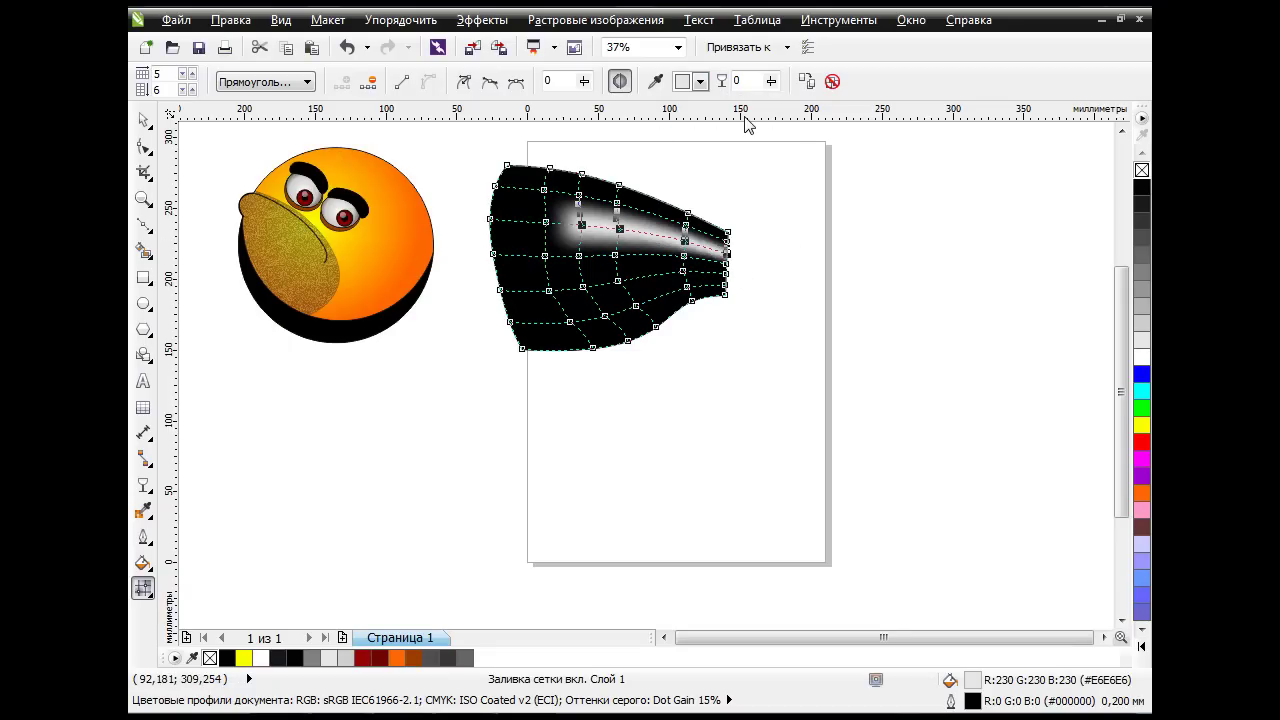
Darken the highlight nodes on the upper mesh line, comparing #808080 with #666666 and settling on #808080.
{"action": "left_click", "coordinate": [702, 82]}
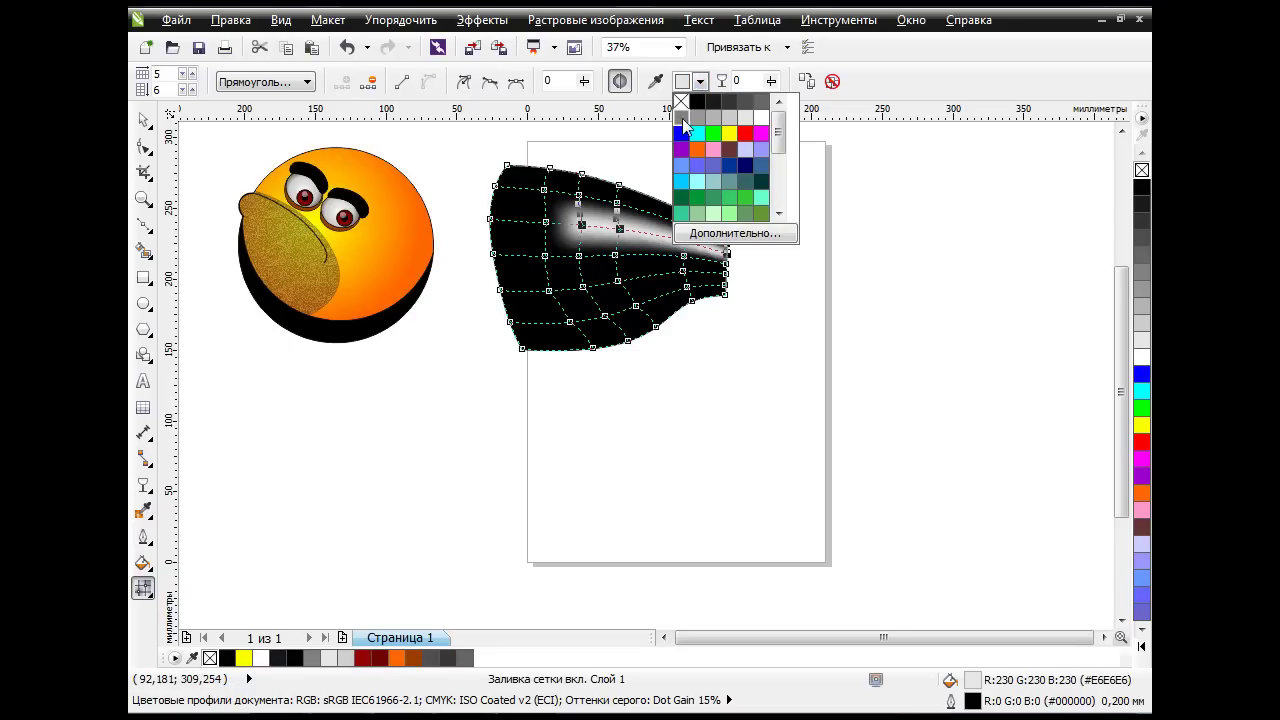
{"action": "left_click", "coordinate": [684, 121]}
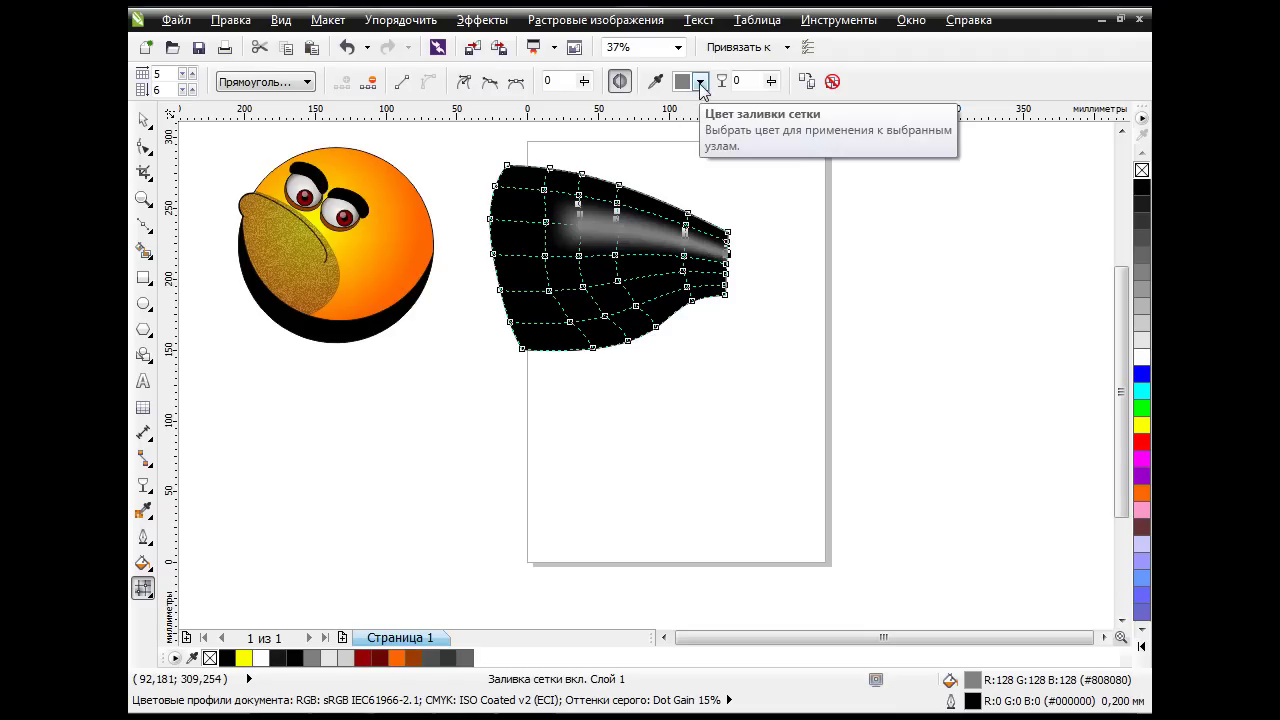
{"action": "left_click", "coordinate": [700, 82]}
{"action": "left_click", "coordinate": [762, 102]}
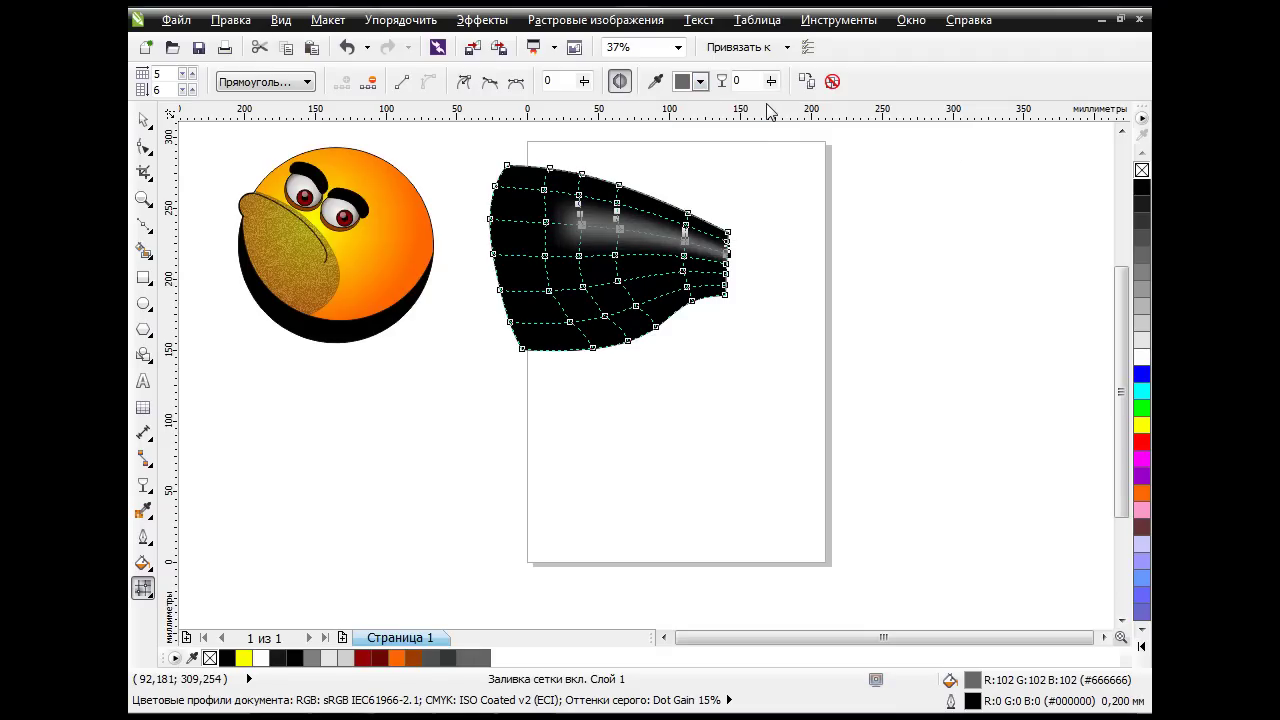
{"action": "left_click", "coordinate": [700, 82]}
{"action": "left_click", "coordinate": [679, 116]}
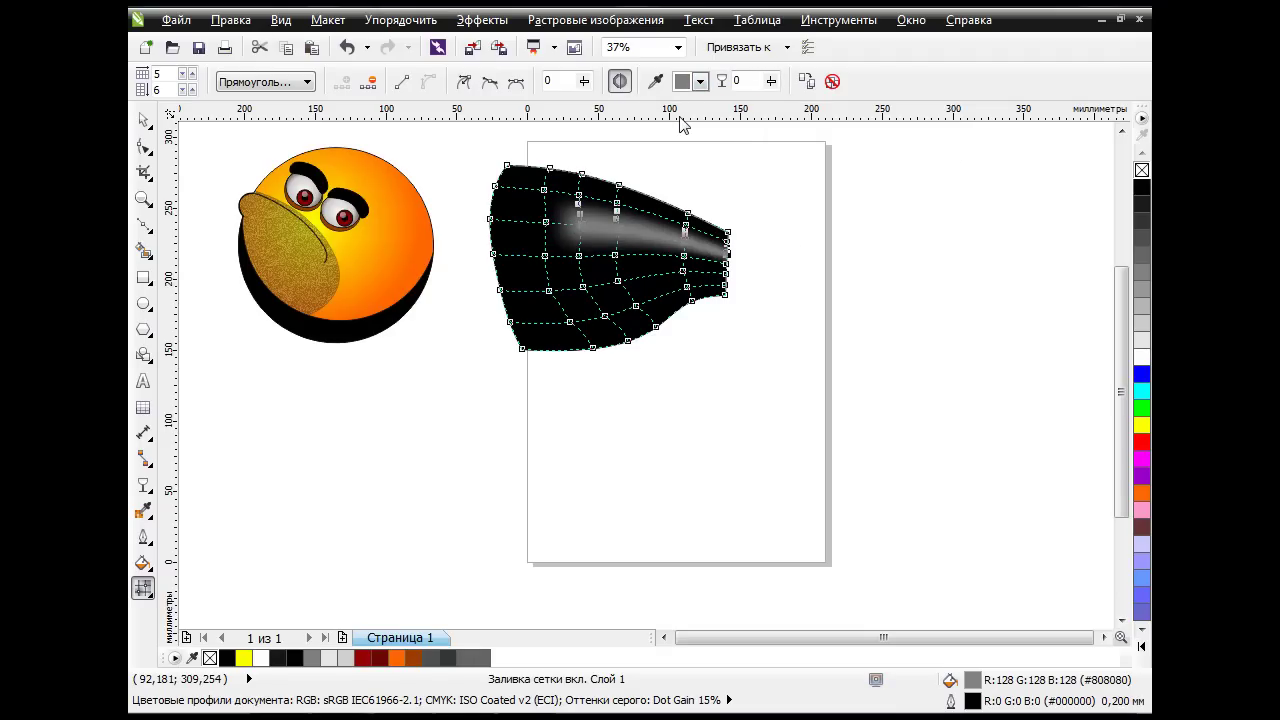
Extend the upper highlight by colouring its leftmost inner mesh node grey #808080.
{"action": "left_click", "coordinate": [545, 220]}
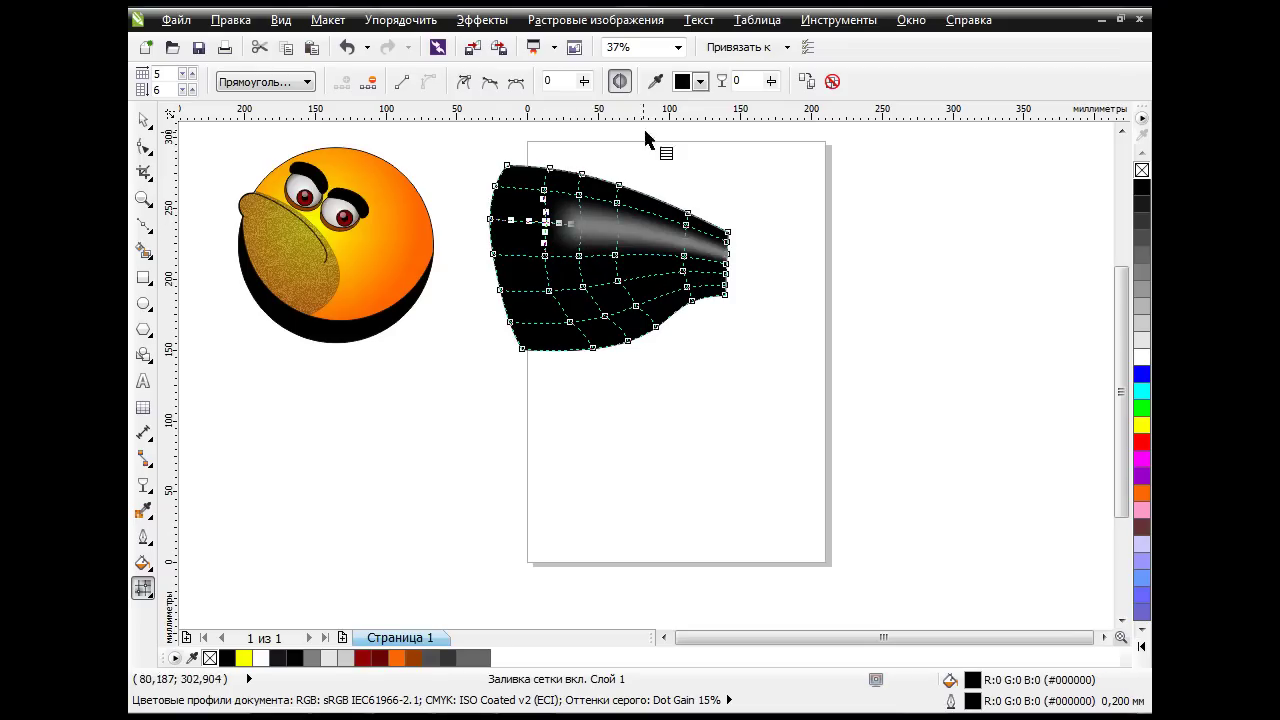
{"action": "left_click", "coordinate": [703, 82]}
{"action": "left_click", "coordinate": [693, 121]}
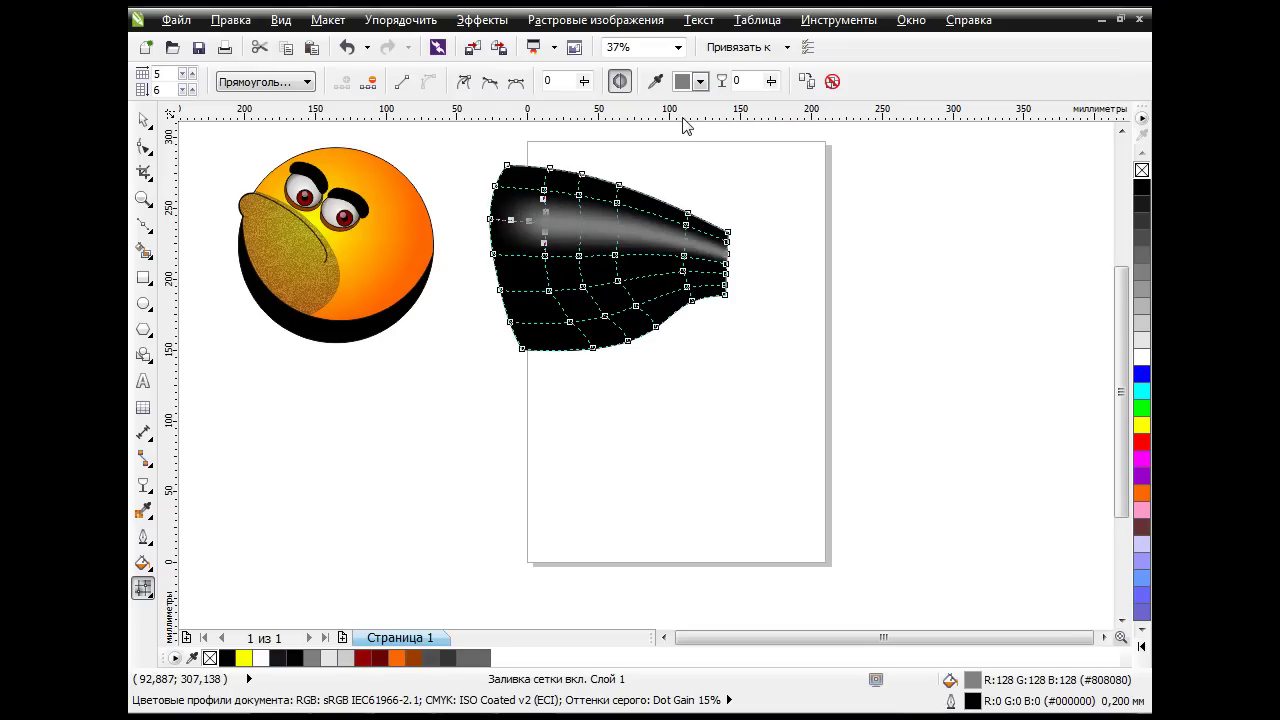
{"action": "left_click", "coordinate": [779, 295]}
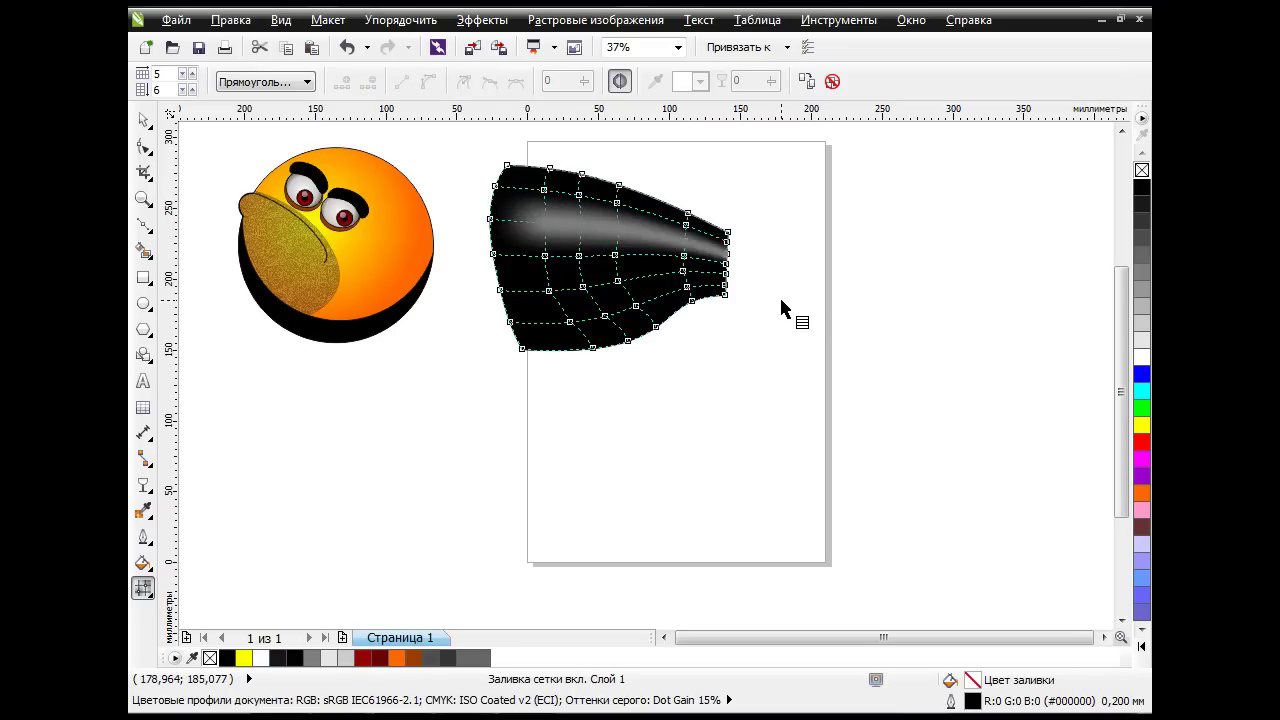
Colour the five nodes along the fourth inner horizontal mesh line grey #808080 for a lower highlight, and deselect the shape.
{"action": "left_click", "coordinate": [726, 282]}
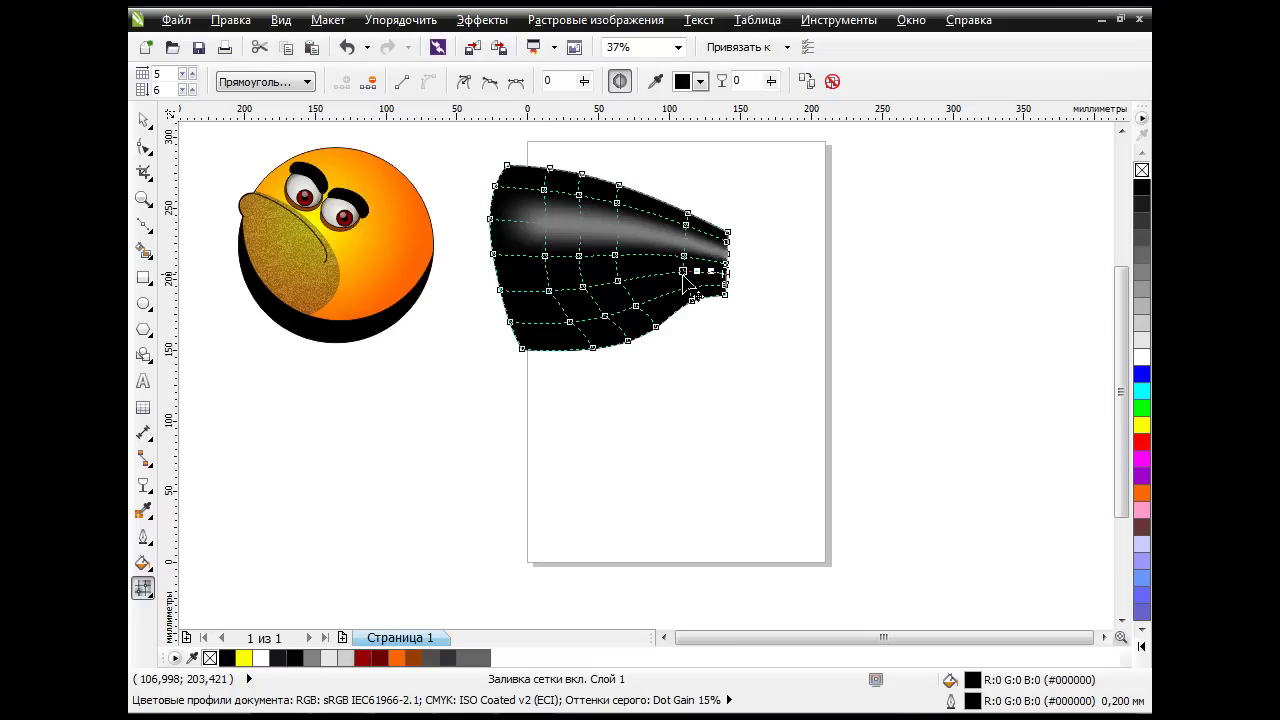
{"action": "left_click_drag", "start_coordinate": [686, 285], "coordinate": [550, 300]}
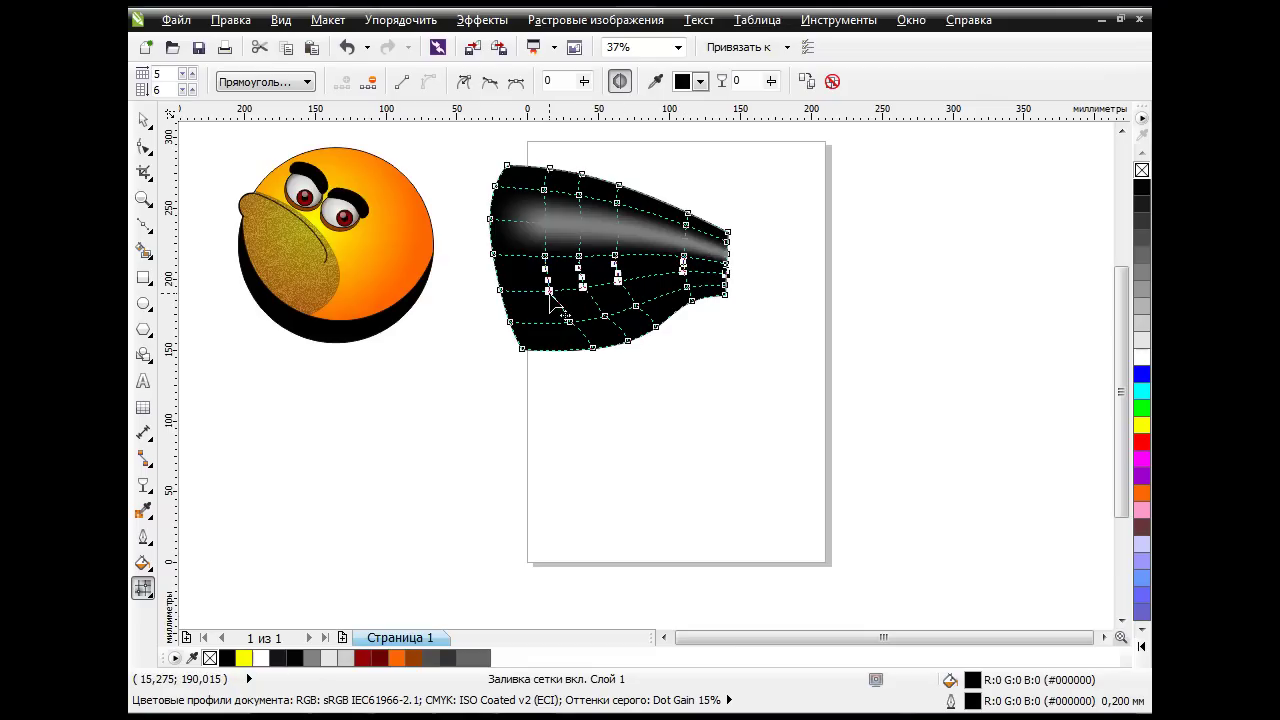
{"action": "left_click", "coordinate": [700, 81]}
{"action": "left_click", "coordinate": [681, 117]}
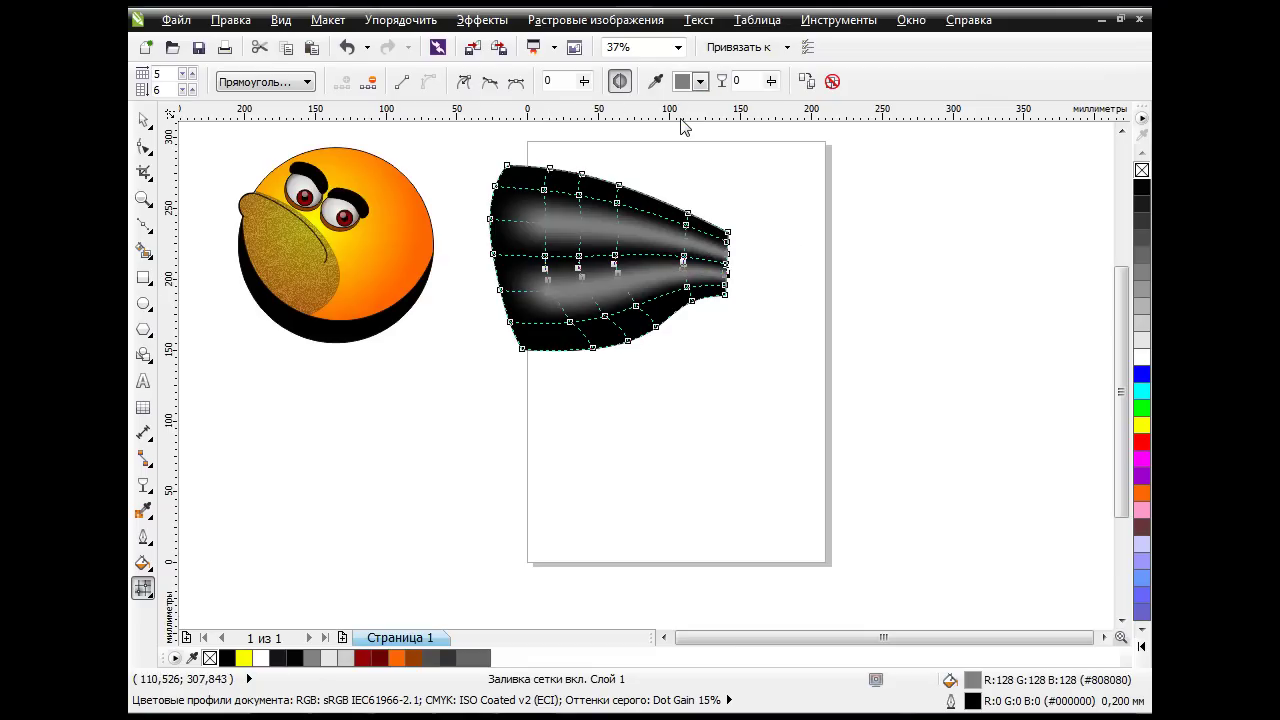
{"action": "left_click", "coordinate": [143, 119]}
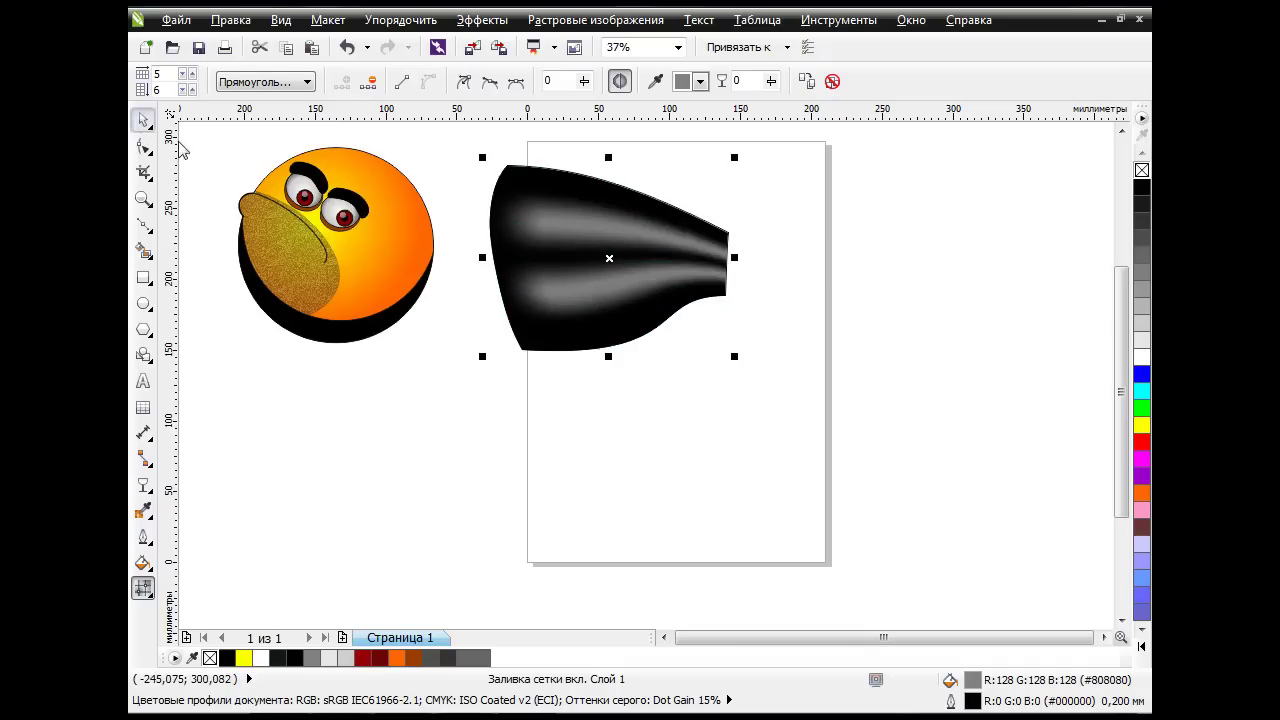
{"action": "left_click", "coordinate": [631, 445]}
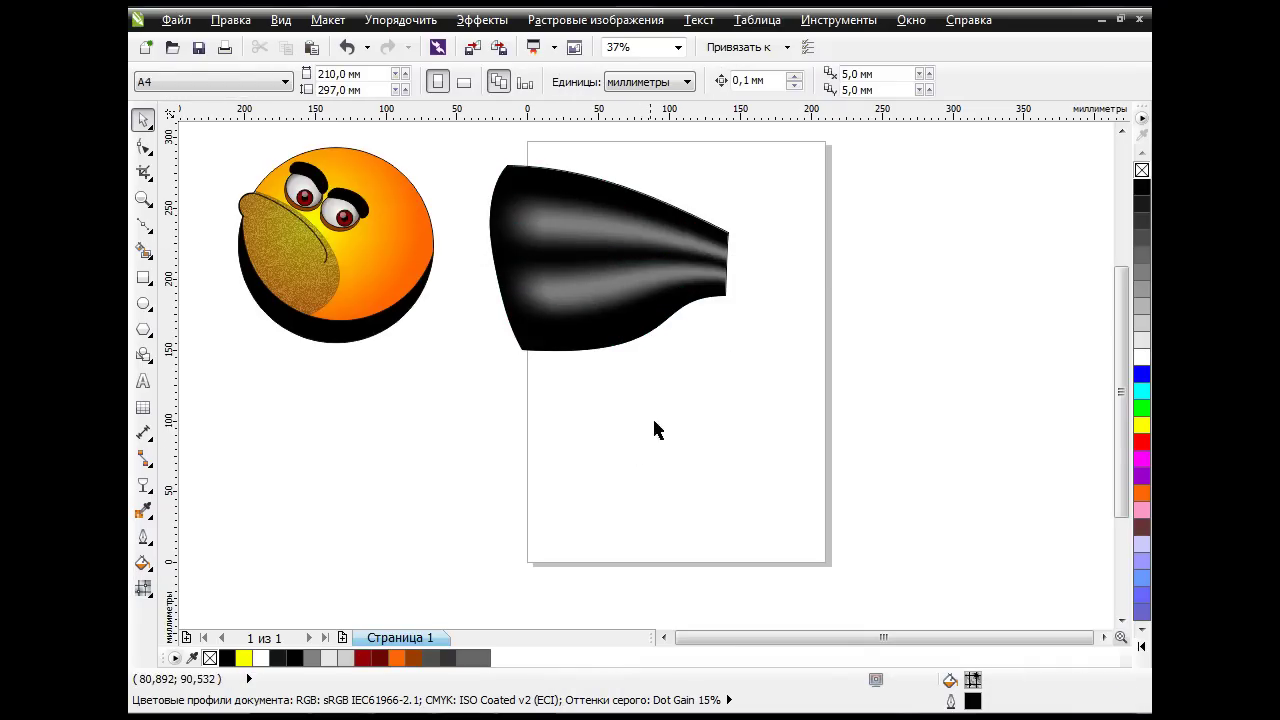
Duplicate the mesh shape, mirror the copy horizontally and move it about 208 mm to the right as the opposite bow half.
{"action": "left_click", "coordinate": [606, 288]}
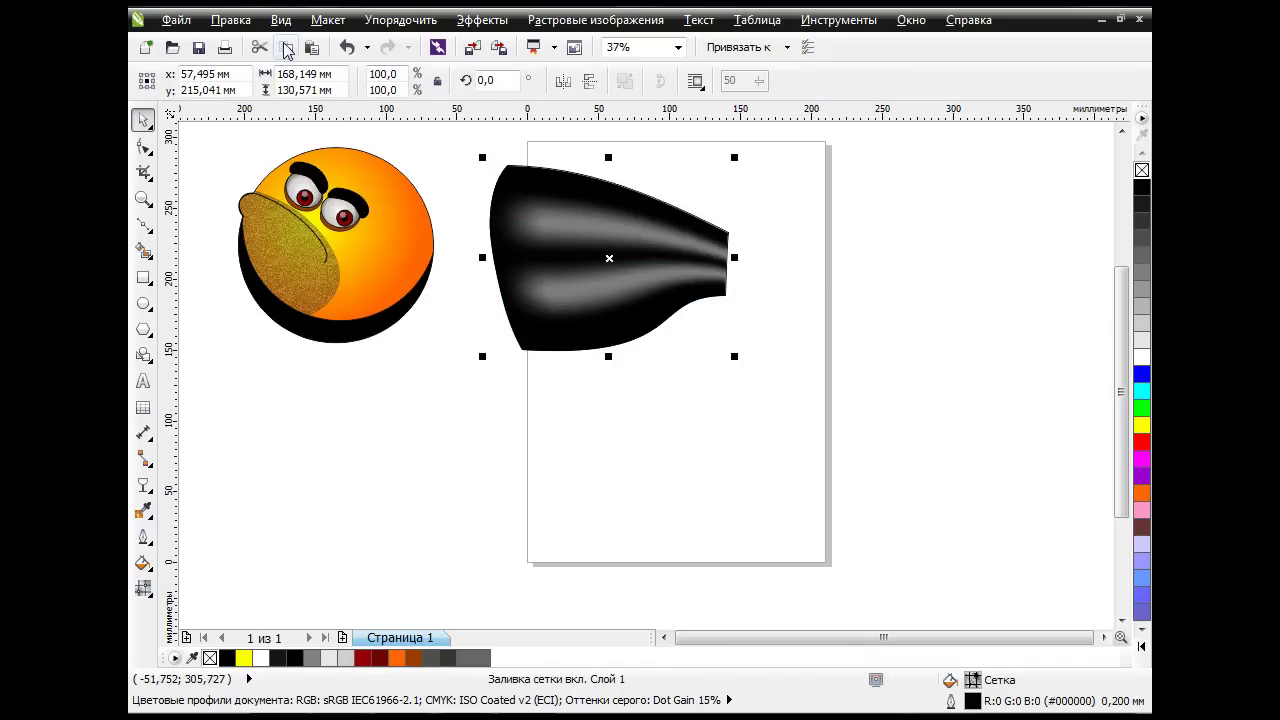
{"action": "left_click", "coordinate": [312, 52]}
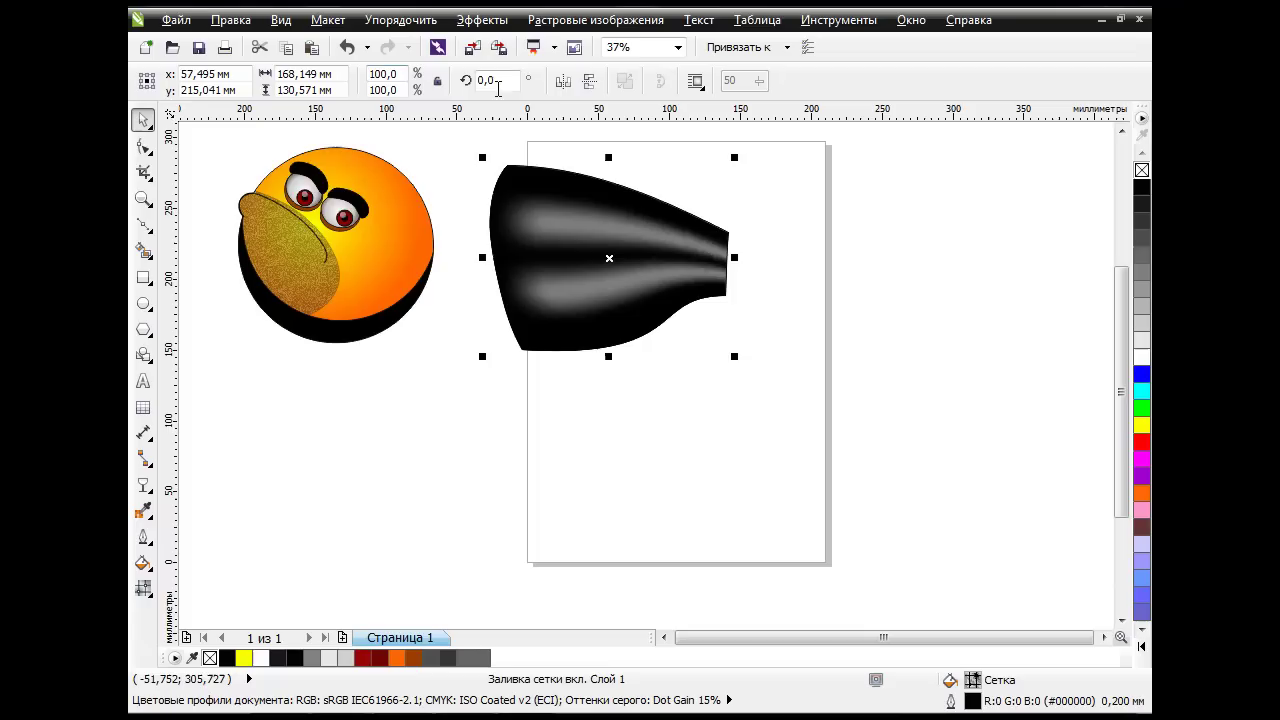
{"action": "left_click", "coordinate": [563, 80]}
{"action": "left_click_drag", "start_coordinate": [616, 252], "coordinate": [903, 263]}
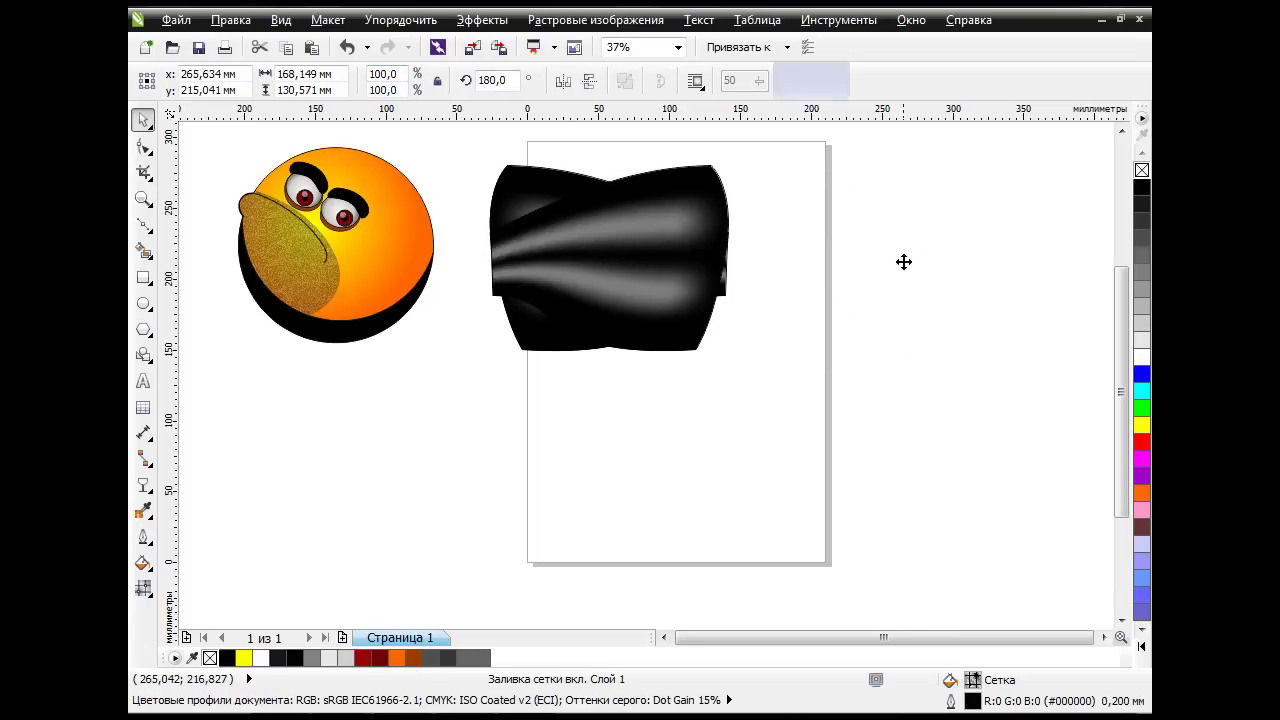
{"action": "left_click", "coordinate": [798, 422]}
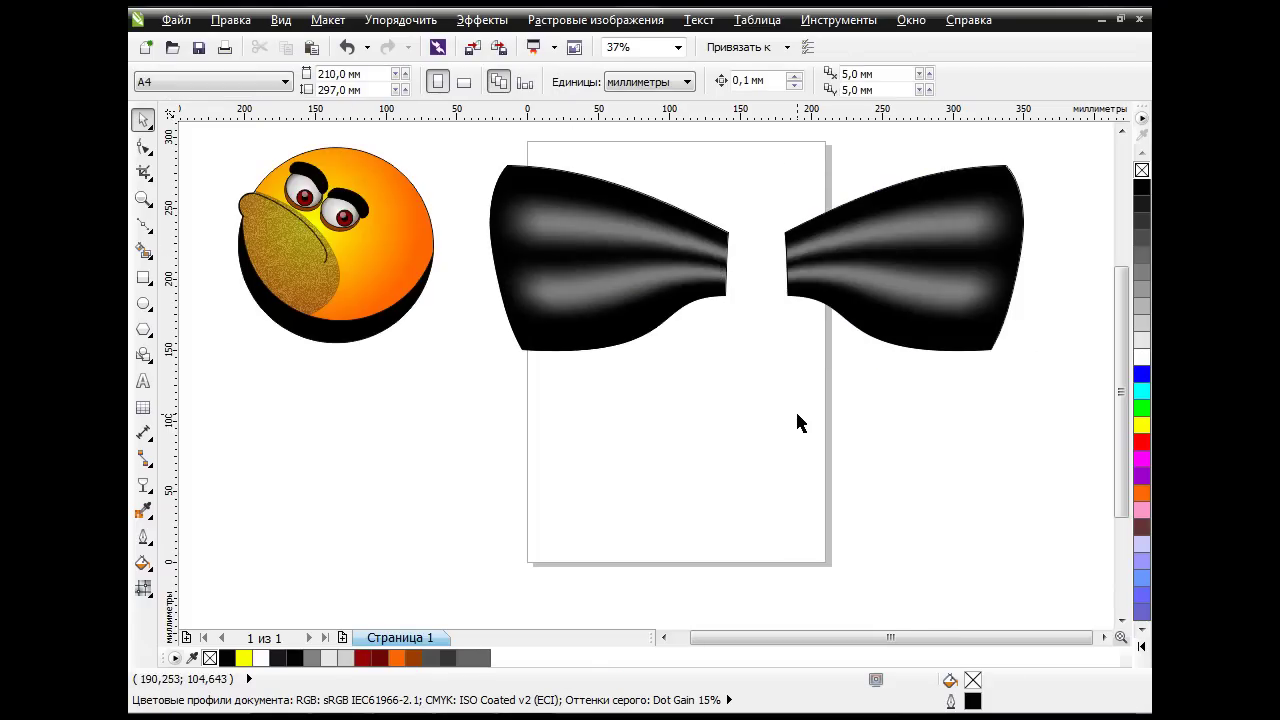
Draw a rectangle about 63.5 by 55.7 mm bridging the two bow halves and round its corners to about 3.5 mm.
{"action": "left_click", "coordinate": [143, 277]}
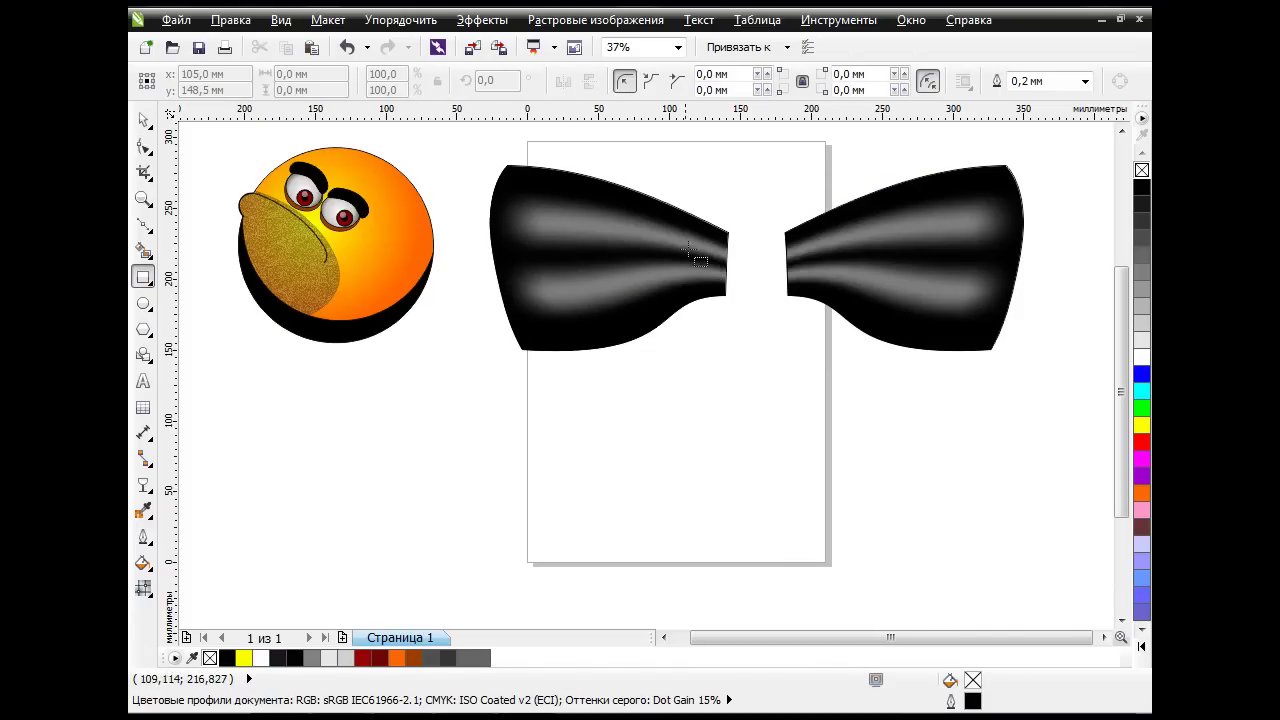
{"action": "left_click_drag", "start_coordinate": [709, 223], "coordinate": [800, 301]}
{"action": "key", "text": "F10"}
{"action": "left_click_drag", "start_coordinate": [710, 222], "coordinate": [712, 228]}
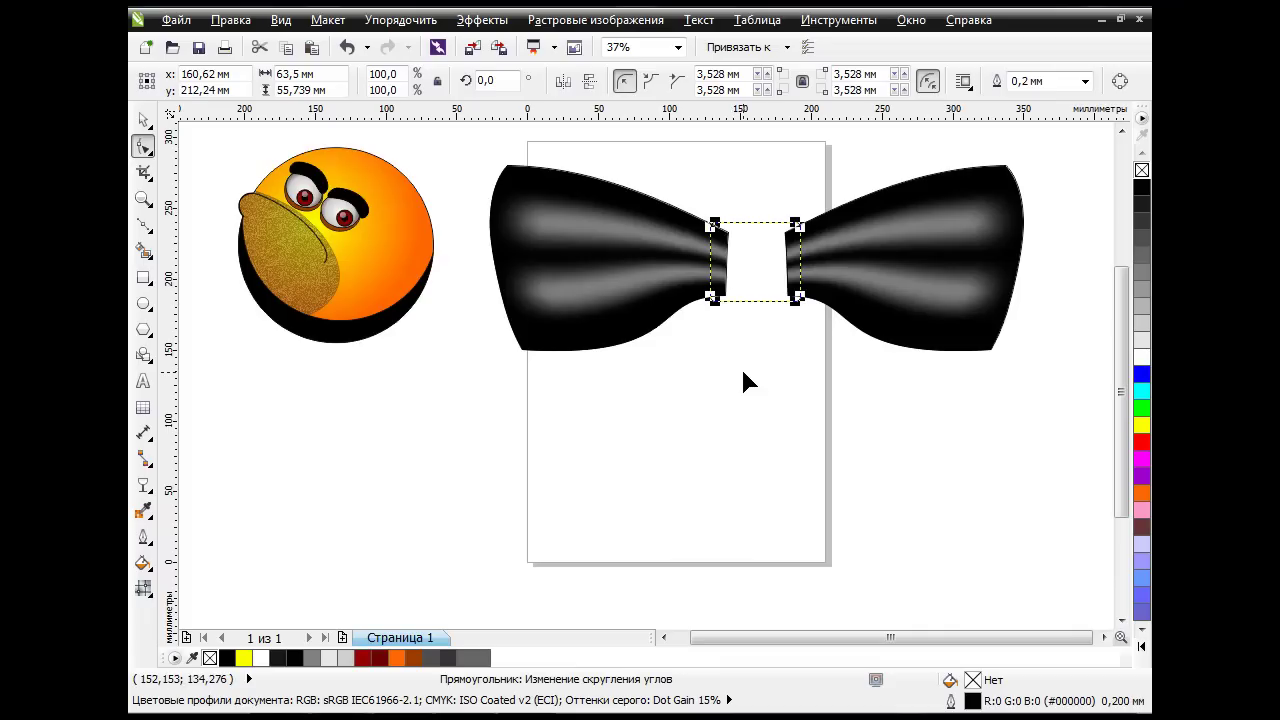
{"action": "left_click", "coordinate": [143, 120]}
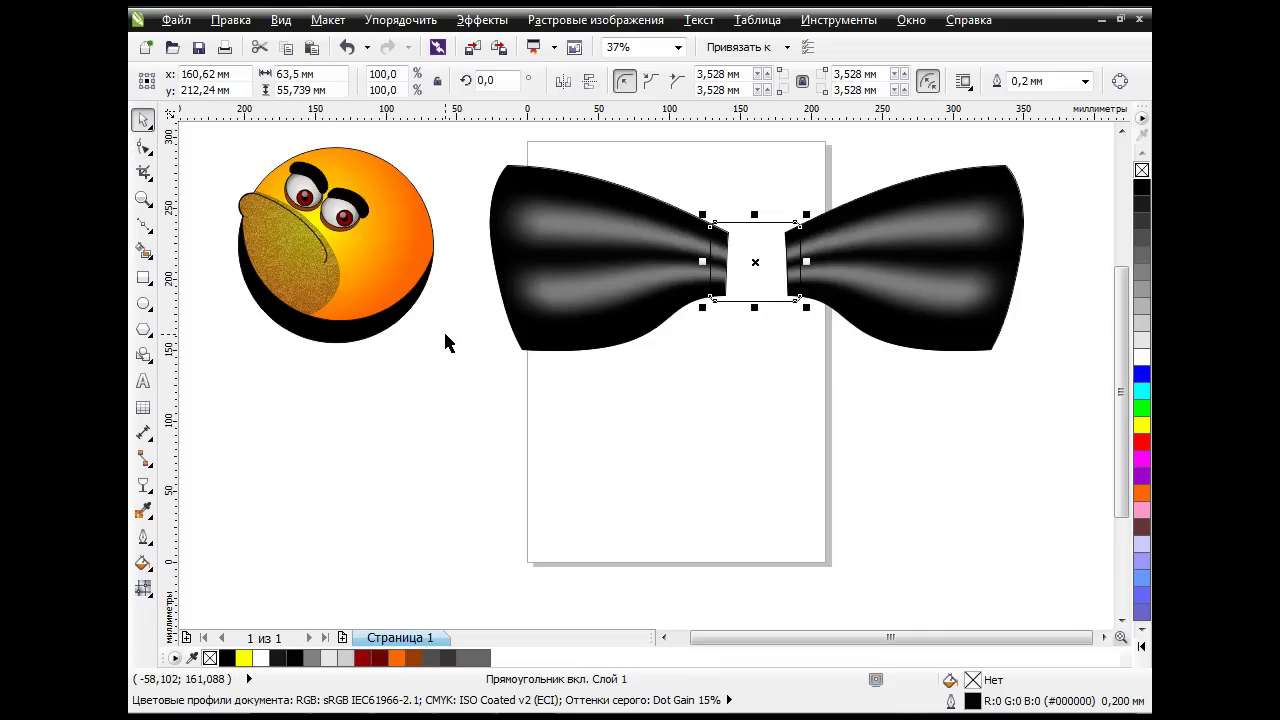
Give the centre rectangle a linear fountain fill at a 90-degree angle and switch its colour blend to custom.
{"action": "left_click", "coordinate": [143, 563]}
{"action": "left_click", "coordinate": [277, 442]}
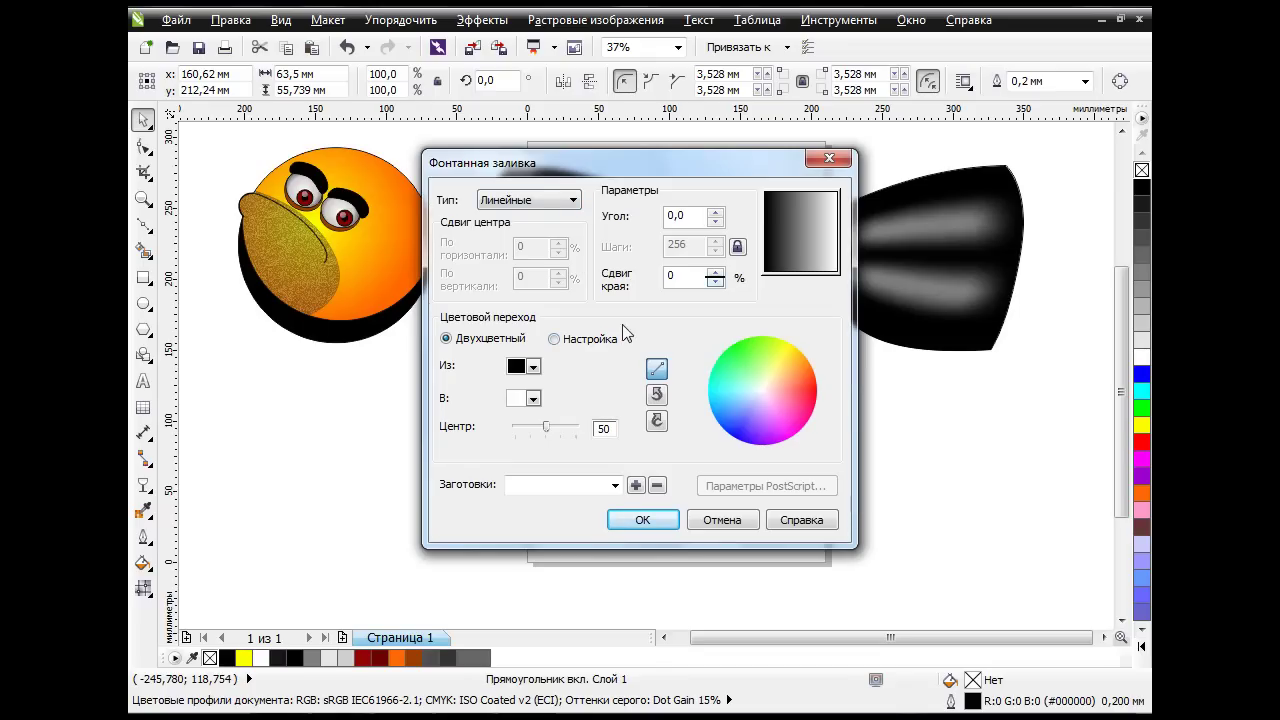
{"action": "key", "text": "shift+Tab"}
{"action": "type", "text": "90"}
{"action": "key", "text": "Tab"}
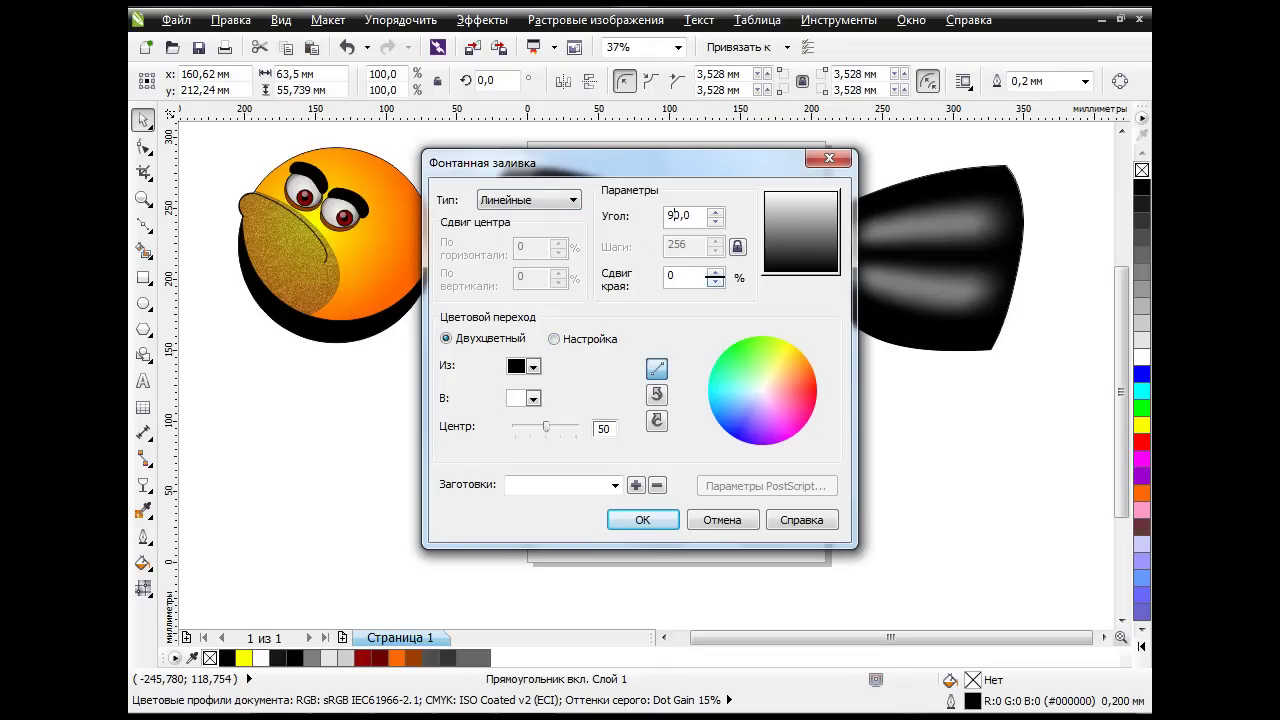
{"action": "left_click", "coordinate": [556, 340]}
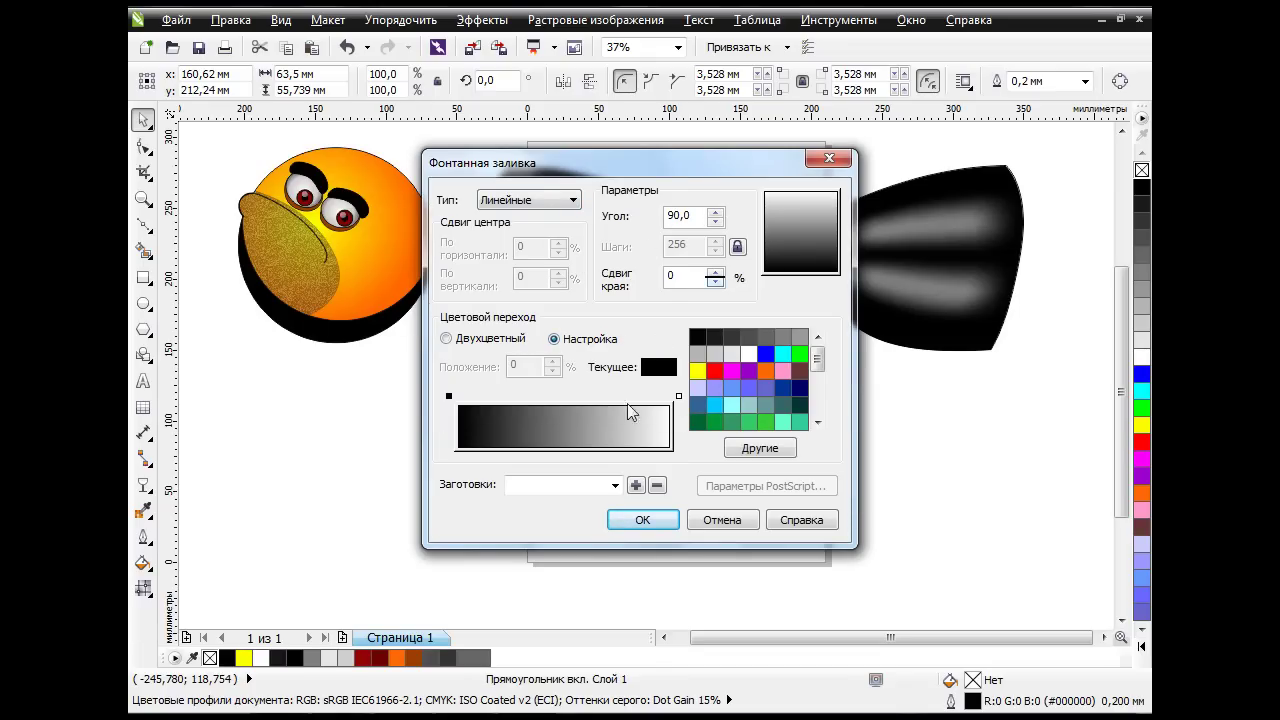
Add a light grey stop at 70% of the blend, make the end colour dark grey, then apply the fill and deselect the rectangle.
{"action": "double_click", "coordinate": [597, 398]}
{"action": "left_click", "coordinate": [733, 353]}
{"action": "left_click", "coordinate": [679, 397]}
{"action": "left_click", "coordinate": [733, 337]}
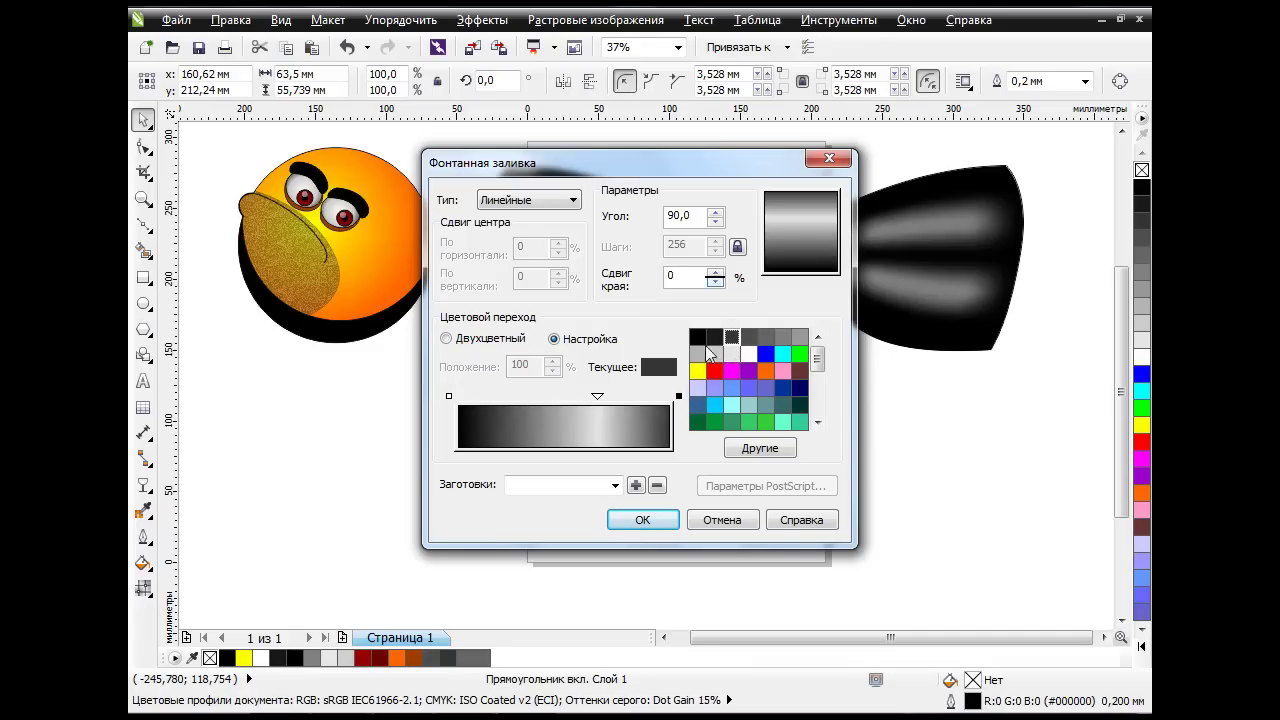
{"action": "left_click_drag", "start_coordinate": [598, 399], "coordinate": [606, 399]}
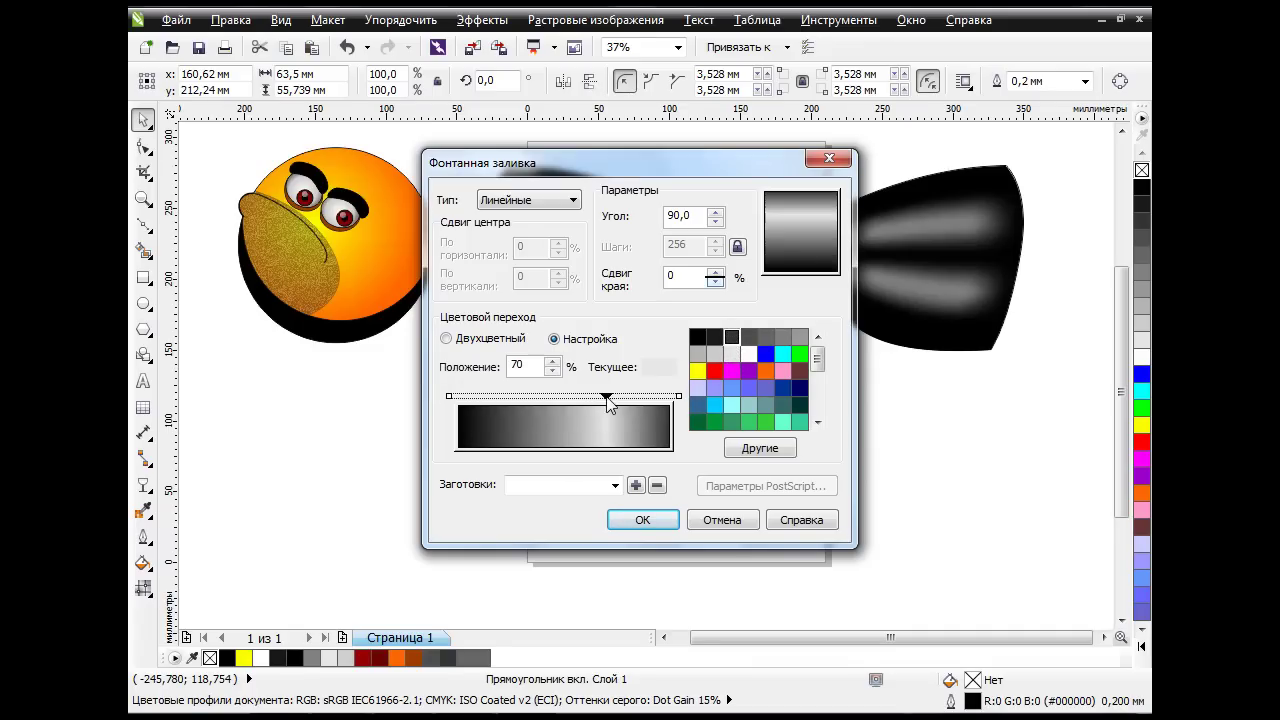
{"action": "left_click", "coordinate": [643, 520]}
{"action": "left_click", "coordinate": [734, 367]}
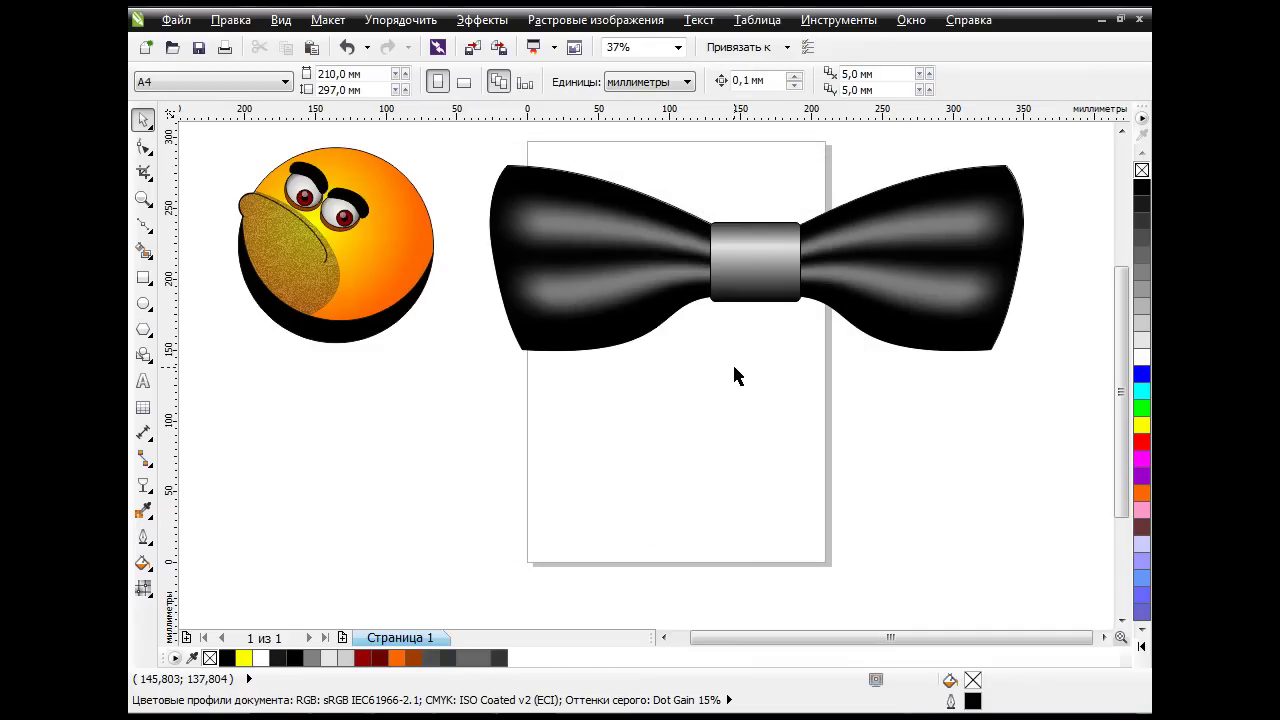
Group the three bow tie parts, scale the group to 40% and move it below the face.
{"action": "left_click_drag", "start_coordinate": [474, 141], "coordinate": [1089, 398]}
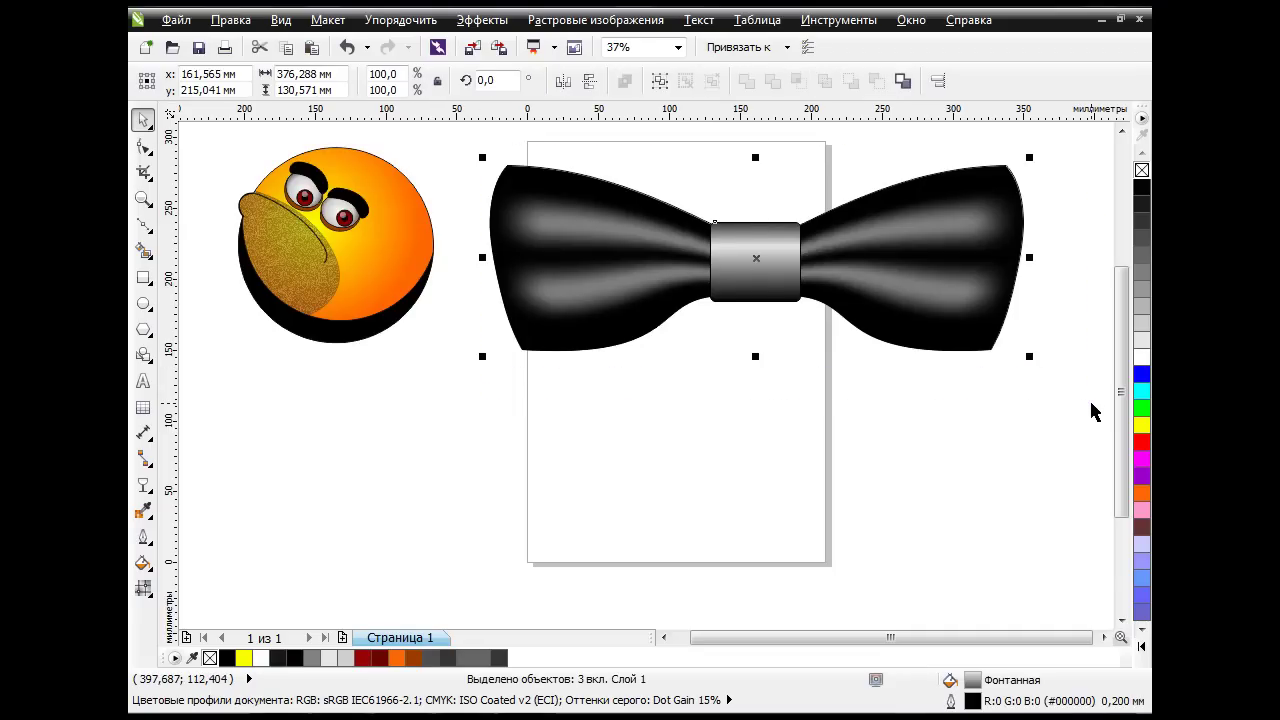
{"action": "left_click", "coordinate": [660, 82]}
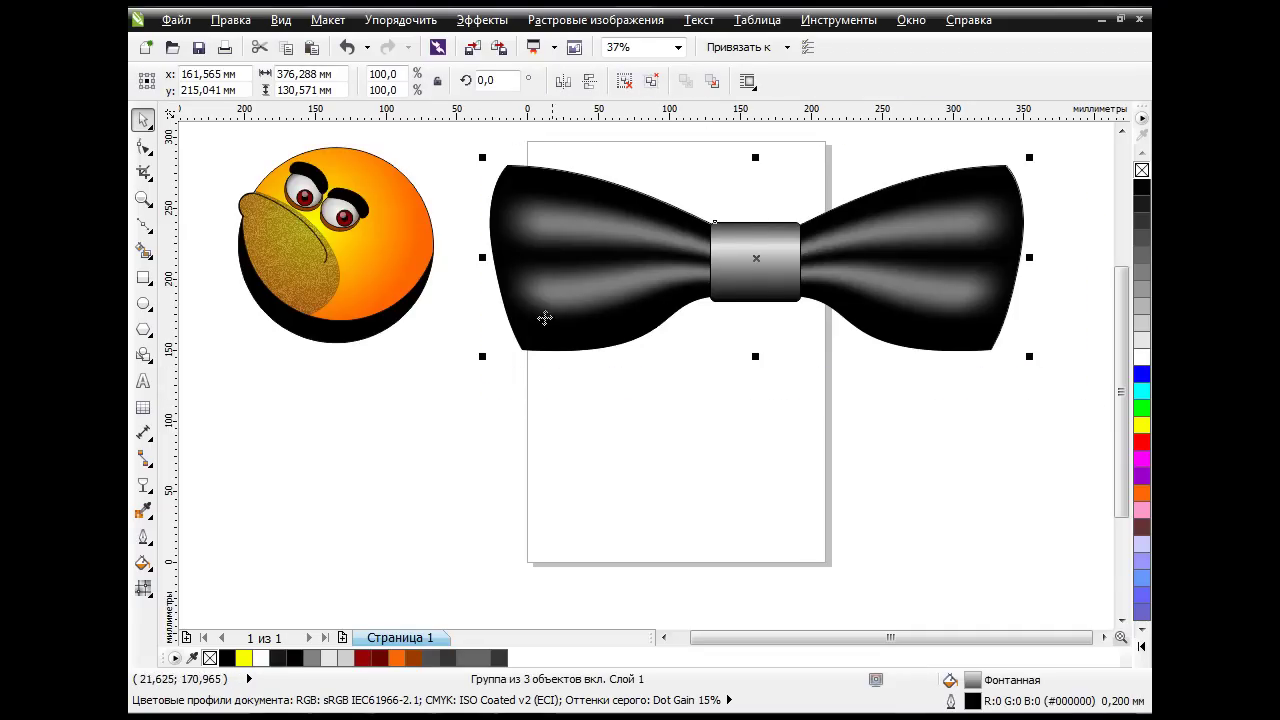
{"action": "left_click_drag", "start_coordinate": [1029, 356], "coordinate": [701, 237]}
{"action": "left_click_drag", "start_coordinate": [552, 219], "coordinate": [414, 463]}
Move the face onto the page, enlarge it to 91.3%, rotate the bow tie to 319.2 degrees and place it beneath the mouth area.
{"action": "left_click_drag", "start_coordinate": [342, 259], "coordinate": [610, 284]}
{"action": "left_click_drag", "start_coordinate": [700, 362], "coordinate": [773, 462]}
{"action": "left_click_drag", "start_coordinate": [474, 450], "coordinate": [550, 437]}
{"action": "left_click", "coordinate": [545, 437]}
{"action": "left_click_drag", "start_coordinate": [647, 396], "coordinate": [655, 479]}
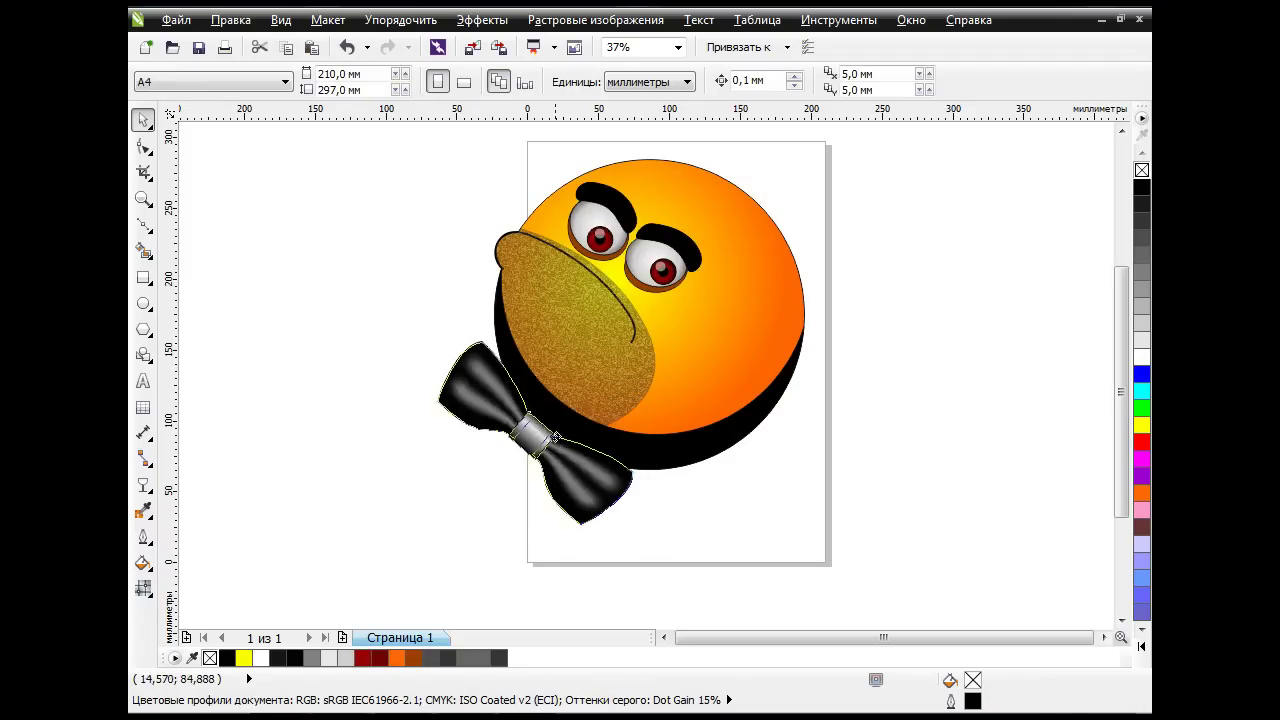
{"action": "left_click", "coordinate": [563, 432]}
{"action": "left_click_drag", "start_coordinate": [543, 428], "coordinate": [557, 420]}
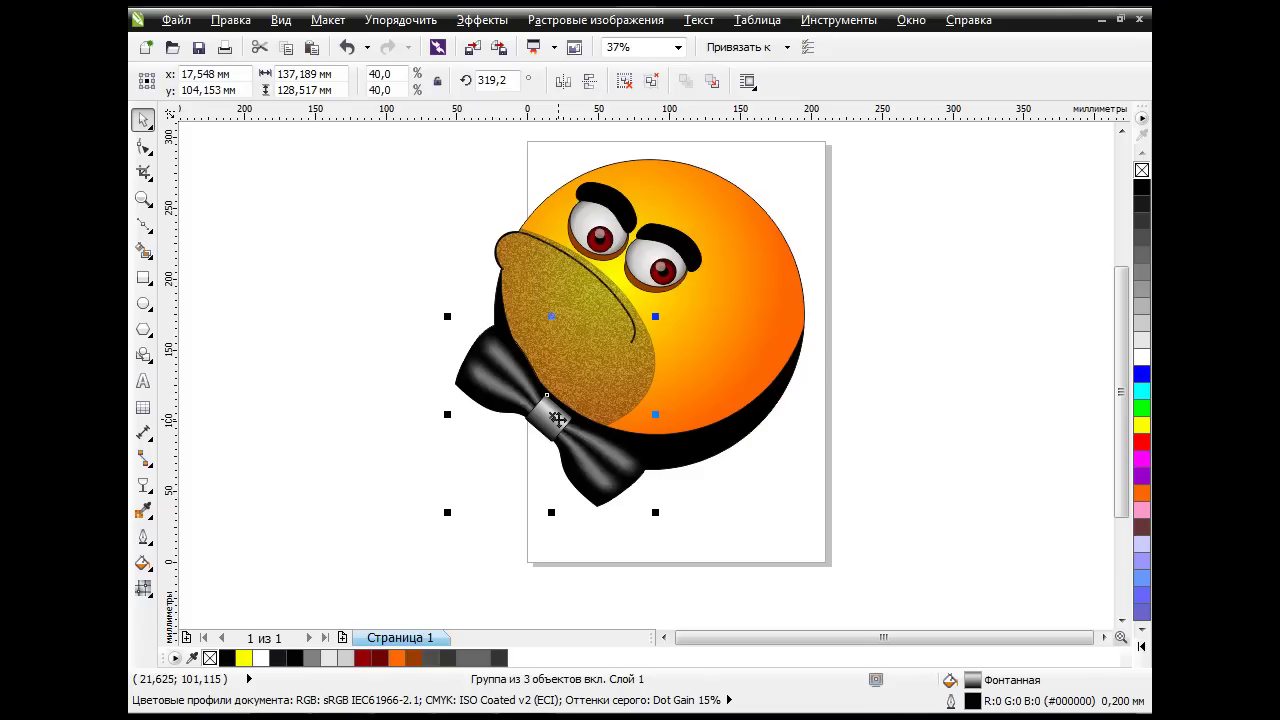
Ungroup the face and fill the black shadow shape beneath the head with dark grey #333333.
{"action": "left_click", "coordinate": [703, 456]}
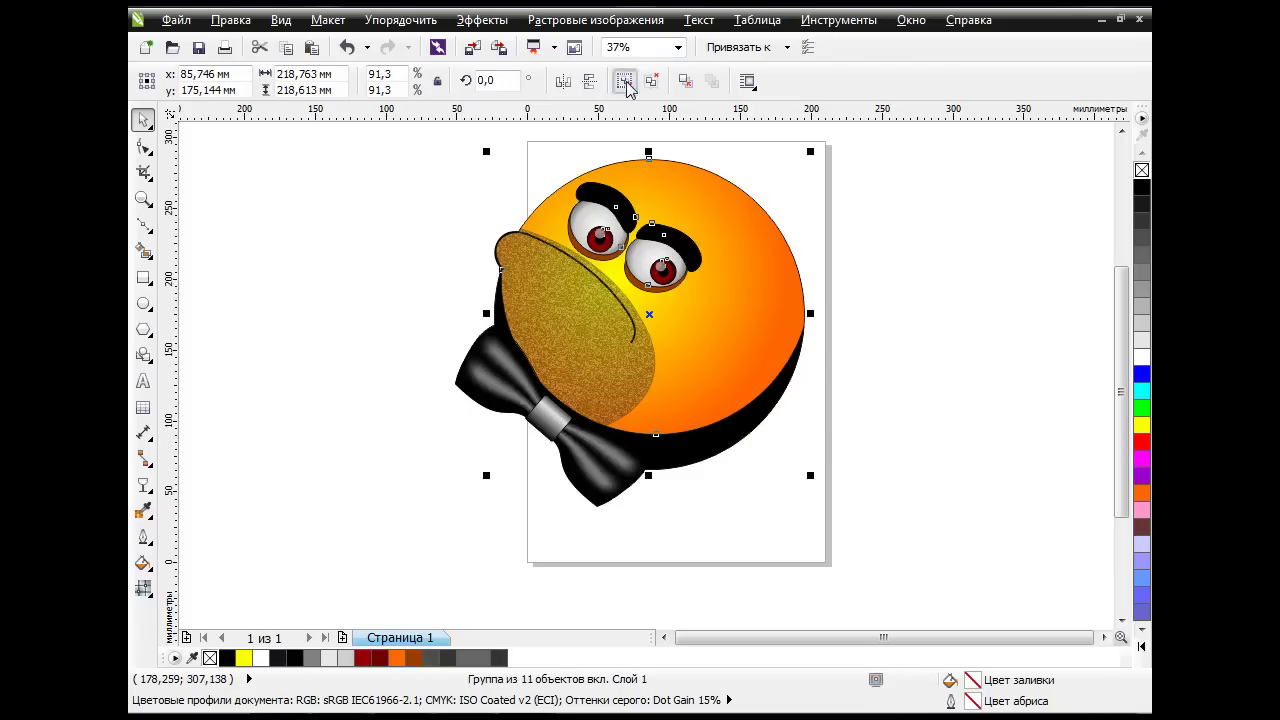
{"action": "left_click", "coordinate": [797, 400], "text": "ctrl"}
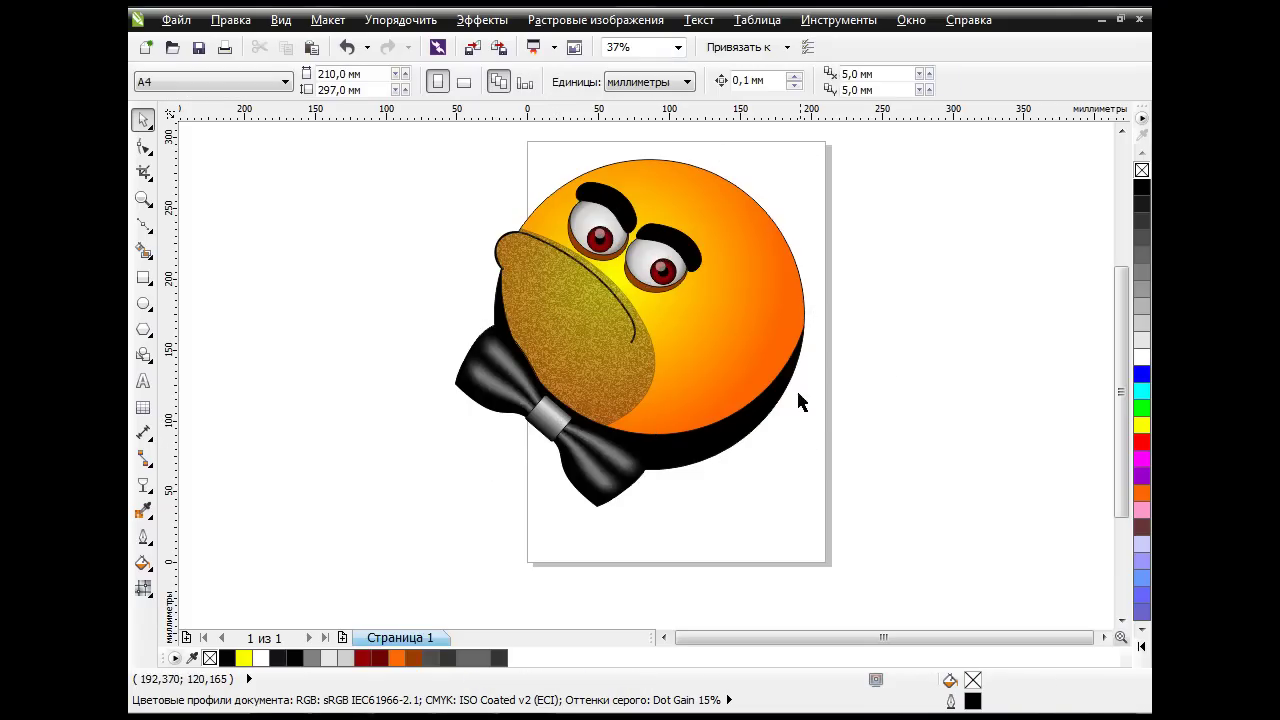
{"action": "left_click", "coordinate": [1143, 203]}
{"action": "left_click", "coordinate": [1143, 222]}
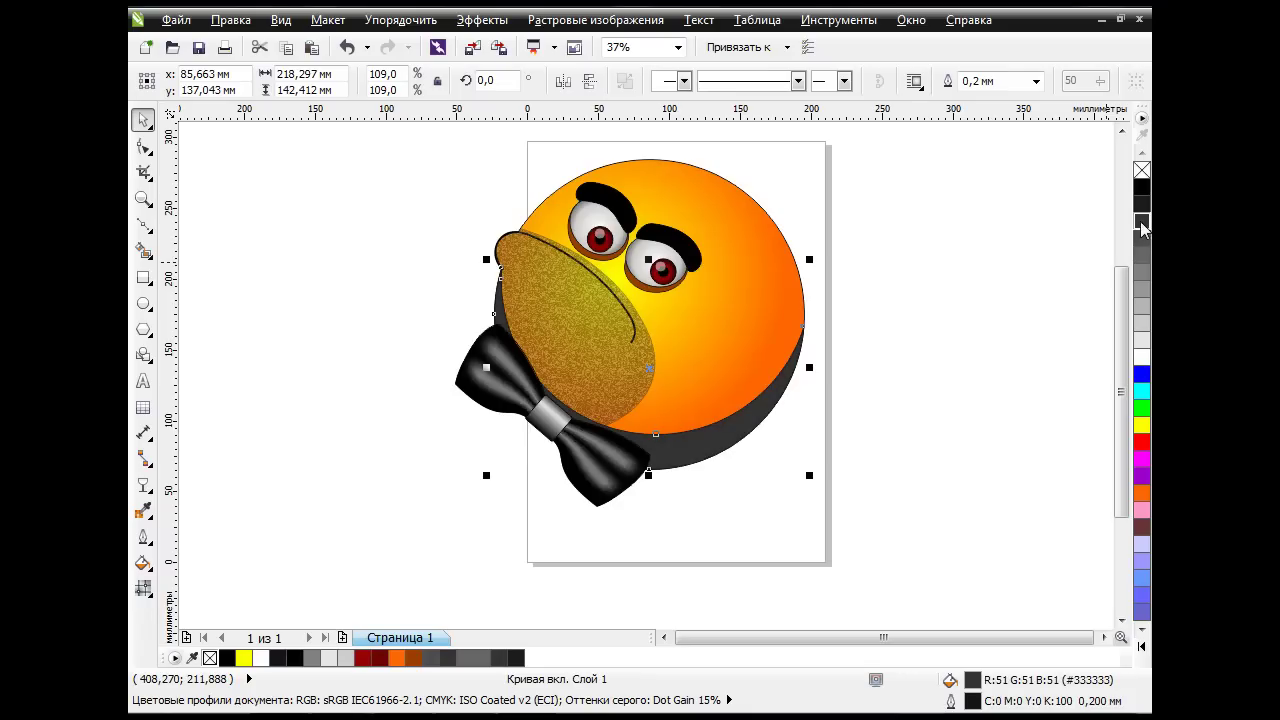
Scale the bow tie down to 27.3%, reposition it against the lower edge of the mouth area and deselect it.
{"action": "left_click", "coordinate": [553, 415]}
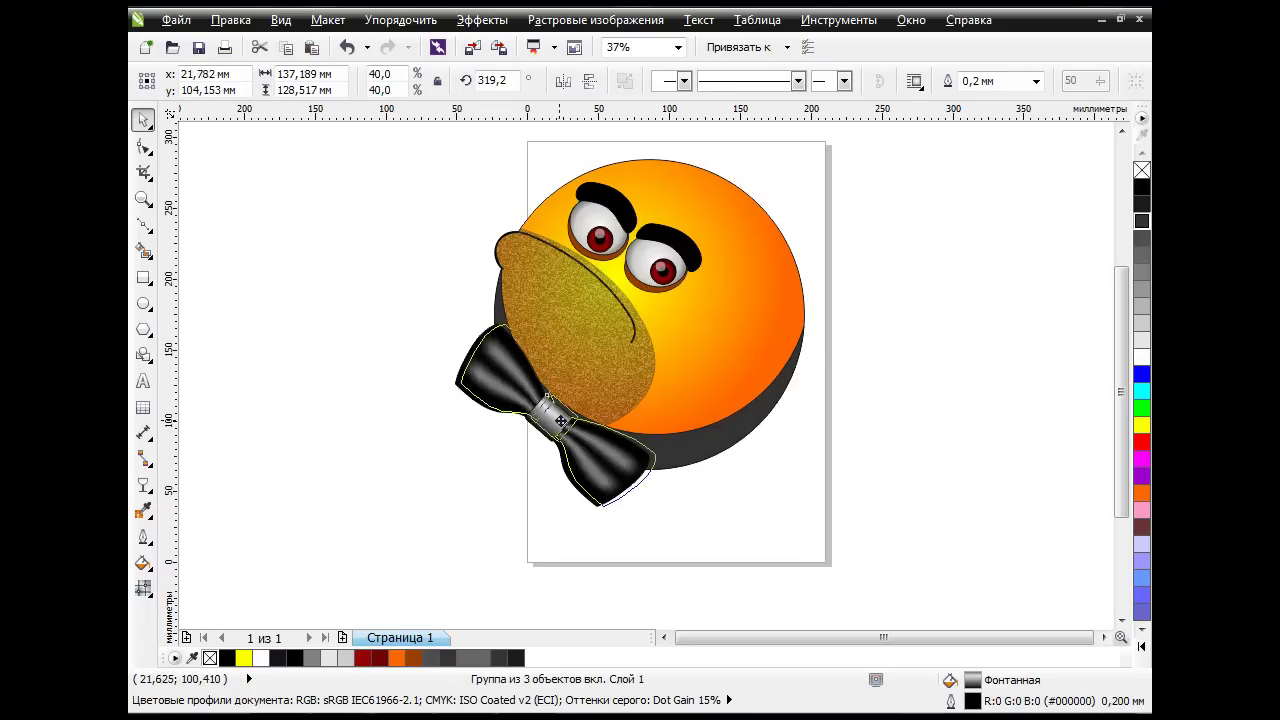
{"action": "left_click_drag", "start_coordinate": [654, 512], "coordinate": [588, 449]}
{"action": "left_click_drag", "start_coordinate": [530, 395], "coordinate": [548, 423]}
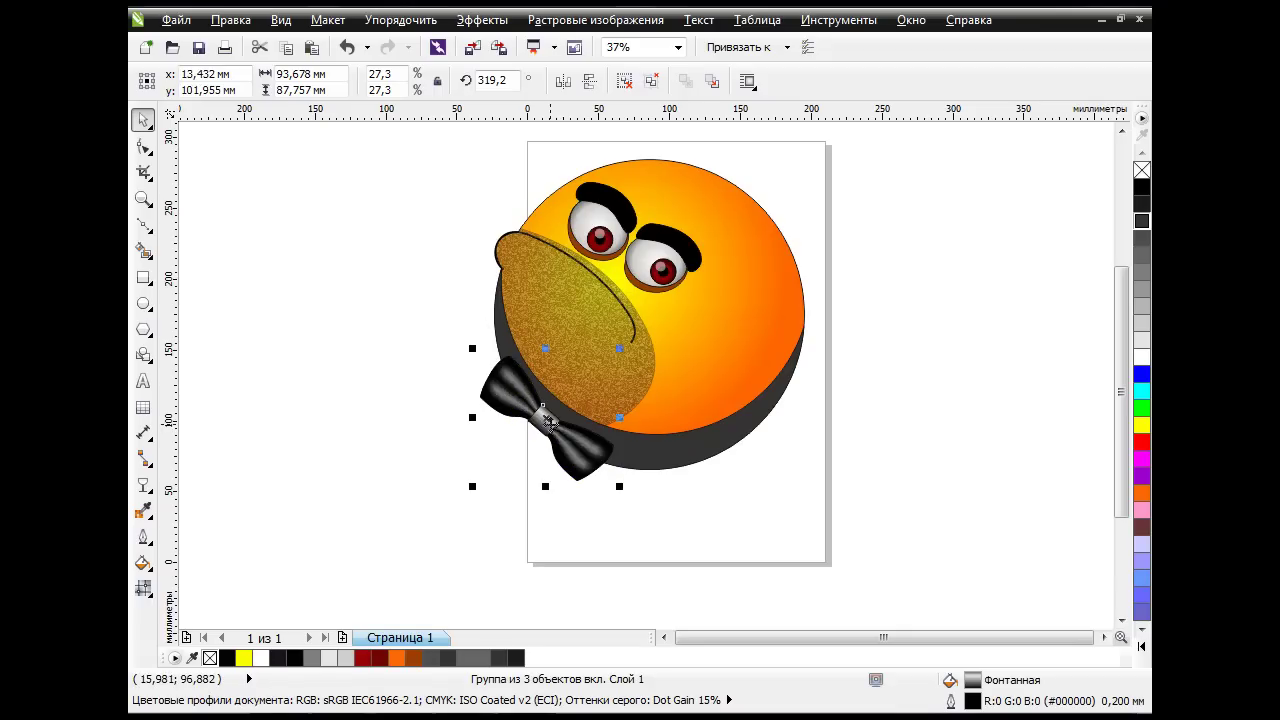
{"action": "left_click", "coordinate": [815, 495]}
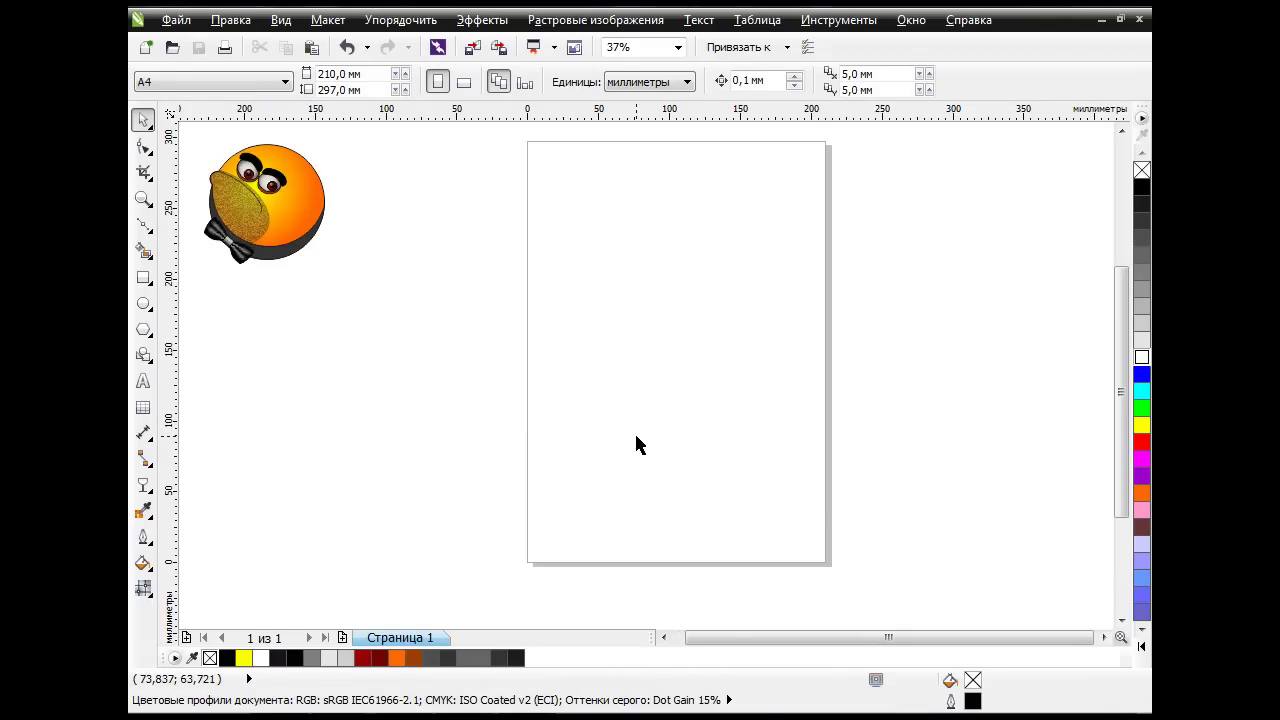
Draw a rectangle about 131.2 by 81.8 mm on the page and convert it to curves.
{"action": "left_click", "coordinate": [143, 278]}
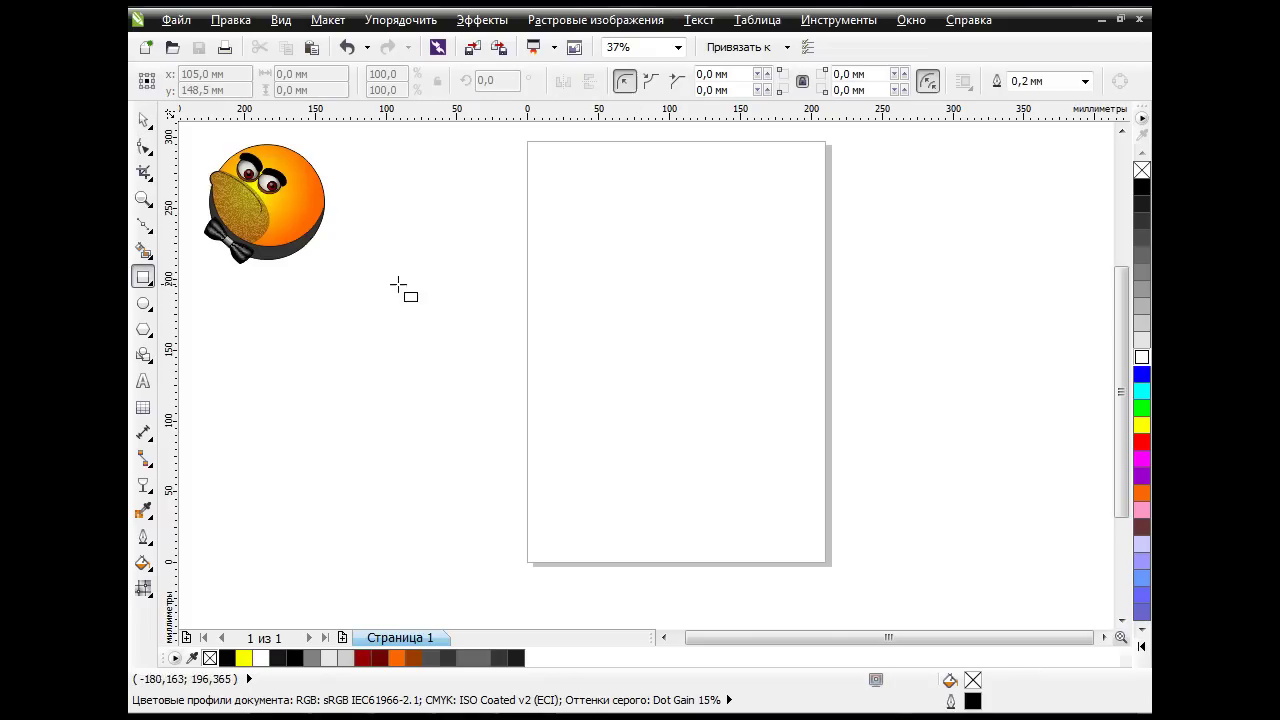
{"action": "left_click_drag", "start_coordinate": [545, 262], "coordinate": [731, 378]}
{"action": "left_click", "coordinate": [1113, 87]}
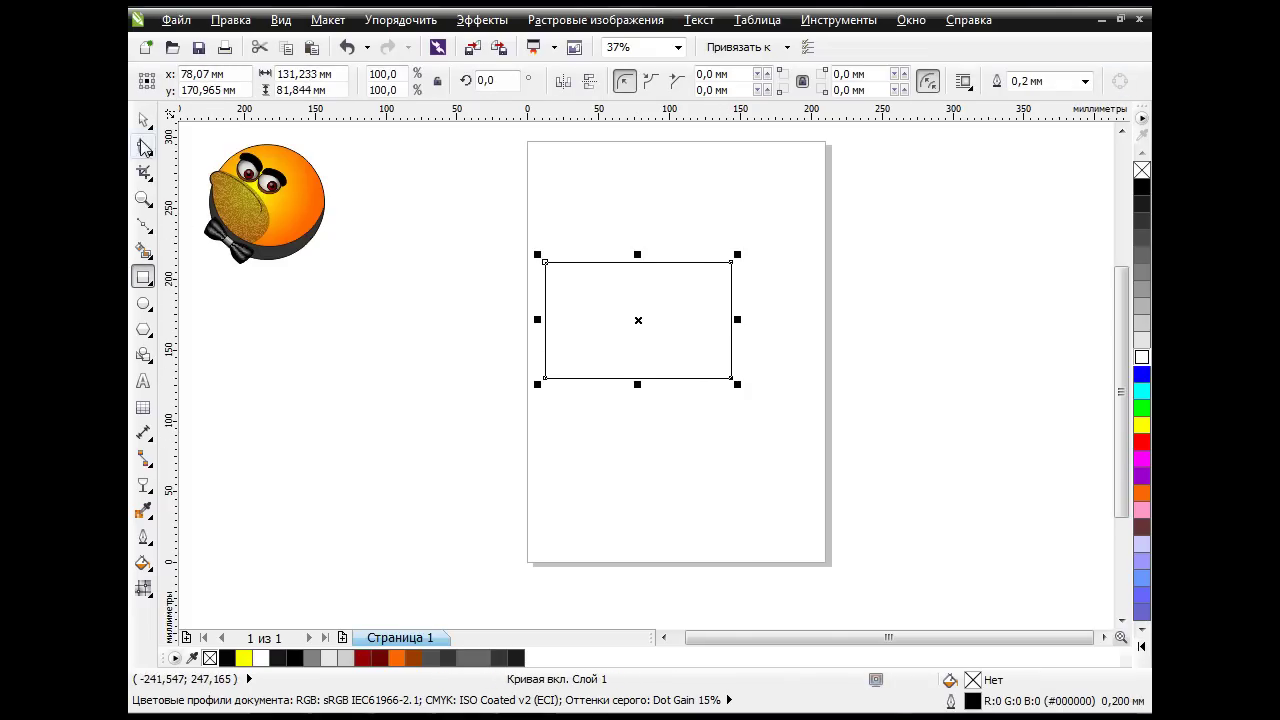
Convert all the rectangle's sides to curved segments and make its two upper corner nodes smooth.
{"action": "left_click", "coordinate": [143, 147]}
{"action": "left_click_drag", "start_coordinate": [549, 270], "coordinate": [926, 486]}
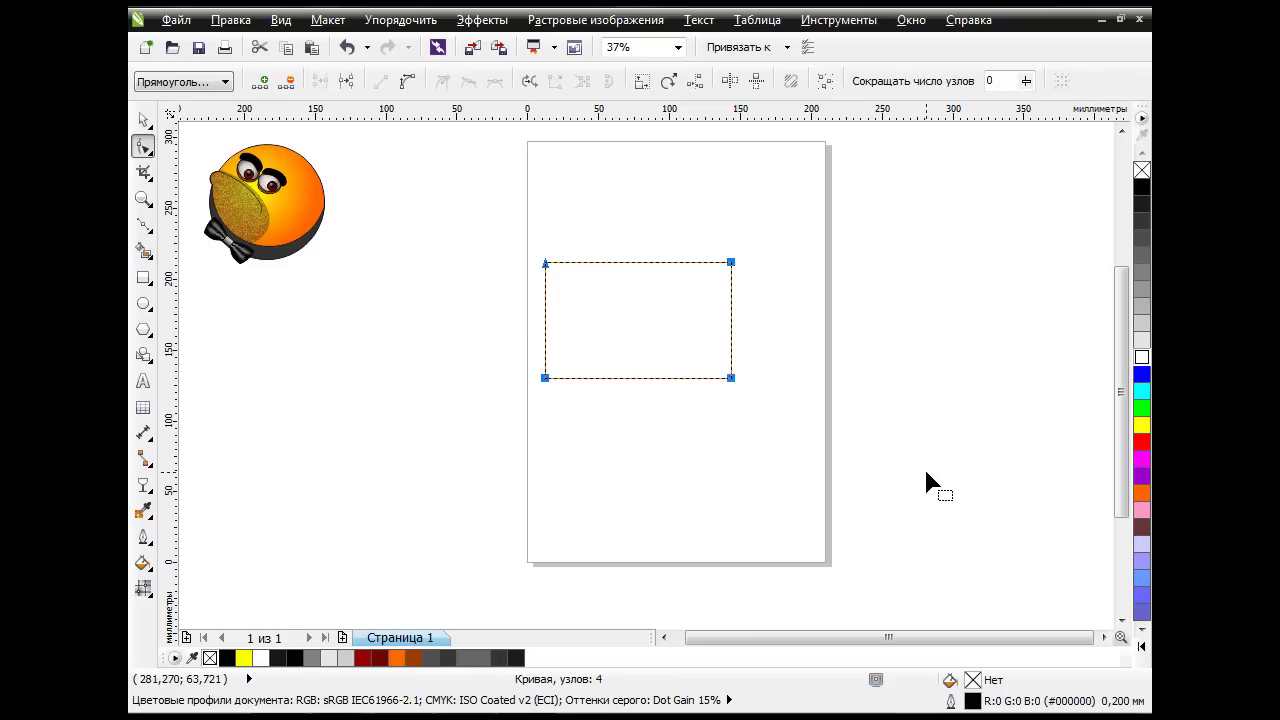
{"action": "left_click", "coordinate": [650, 302]}
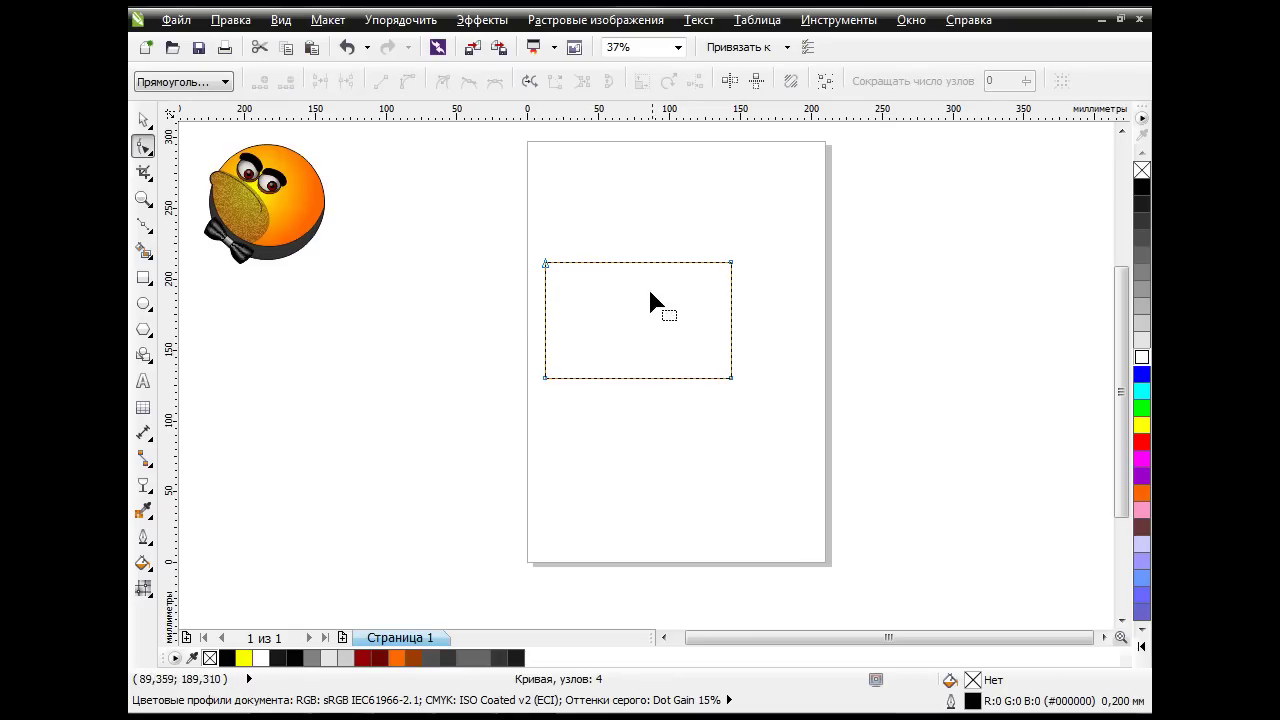
{"action": "left_click", "coordinate": [545, 264]}
{"action": "left_click", "coordinate": [470, 84]}
{"action": "left_click", "coordinate": [733, 264]}
{"action": "left_click", "coordinate": [470, 84]}
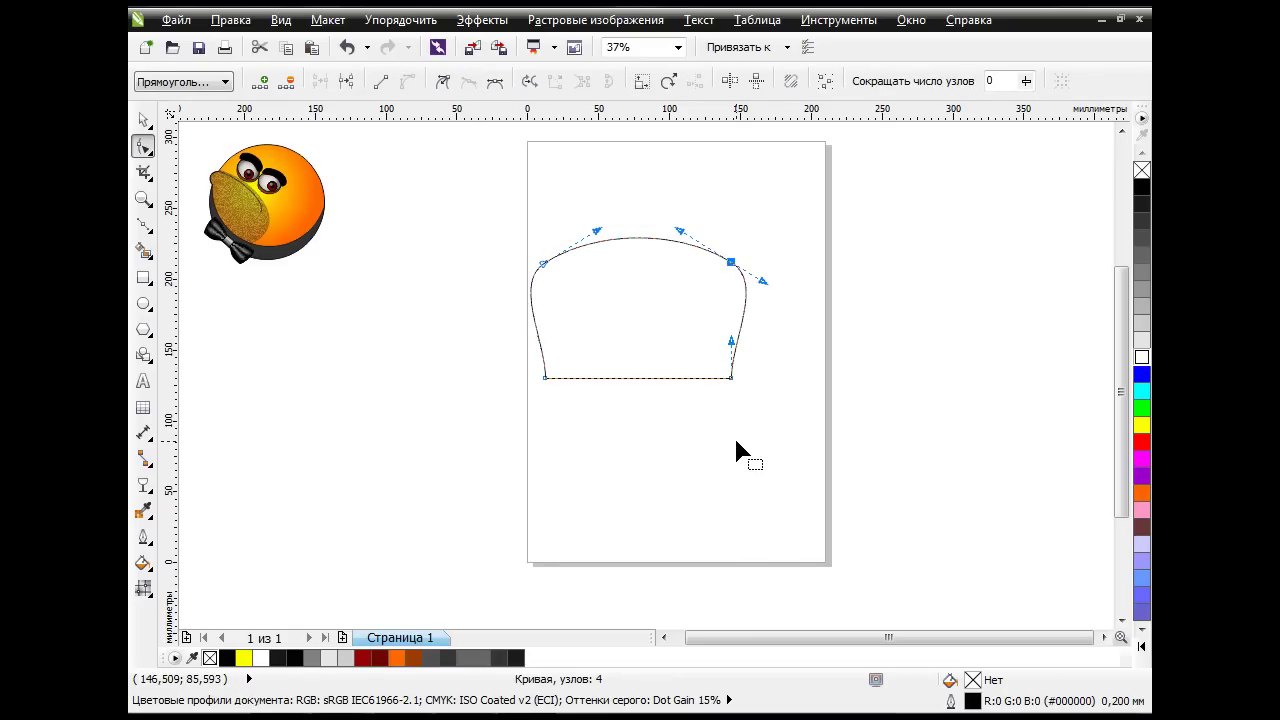
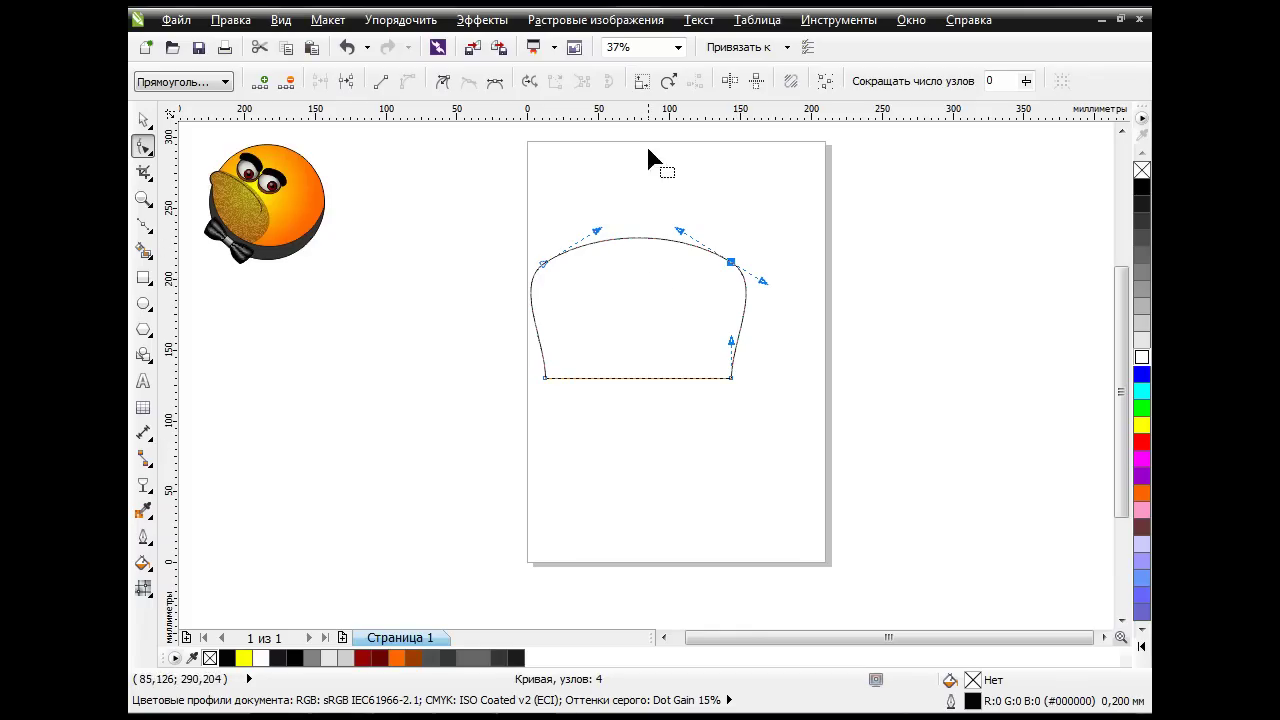
Add a node at the middle of the upper edge and pull it down into a pointed notch between two rounded lobes.
{"action": "double_click", "coordinate": [639, 239]}
{"action": "mouse_move", "coordinate": [639, 240]}
{"action": "left_mouse_down"}
{"action": "mouse_move", "coordinate": [638, 288]}
{"action": "mouse_move", "coordinate": [661, 246]}
{"action": "left_mouse_up"}
{"action": "left_click_drag", "start_coordinate": [606, 287], "coordinate": [610, 243]}
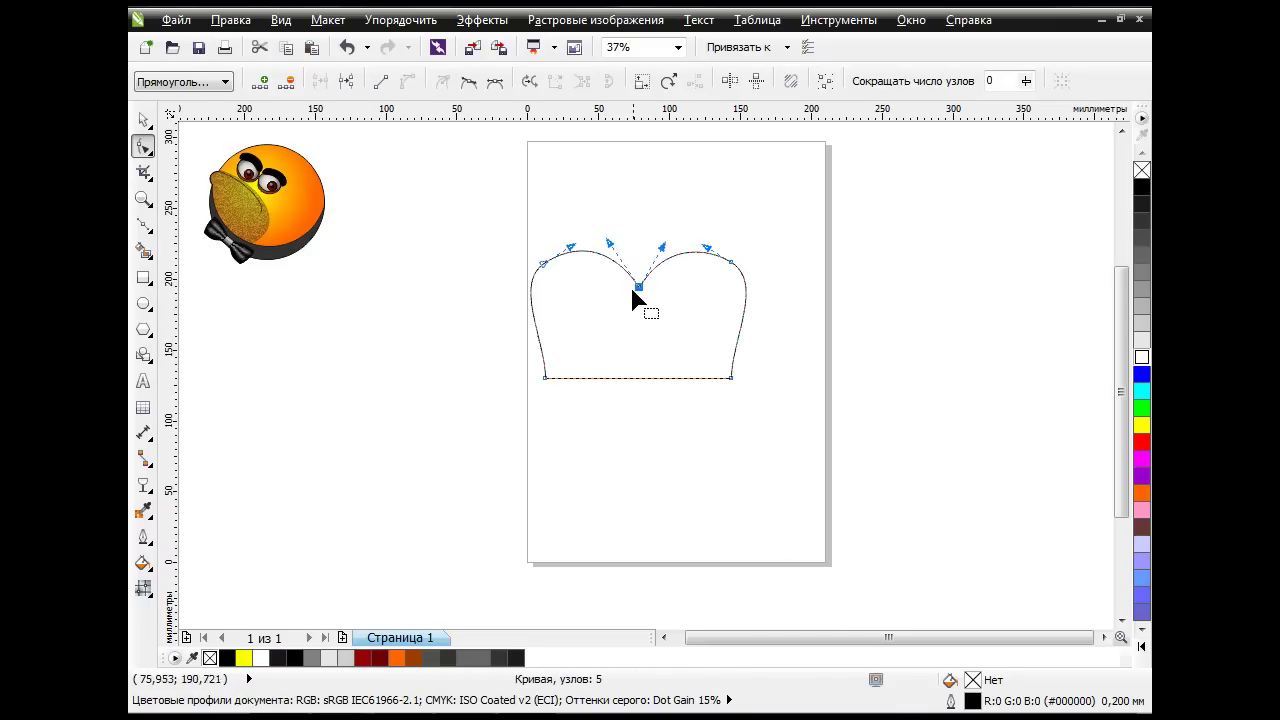
{"action": "left_click_drag", "start_coordinate": [638, 287], "coordinate": [636, 284]}
Turn on horizontal node reflection, try moving the lower corner nodes with the notch node selected, and undo that move.
{"action": "left_click_drag", "start_coordinate": [527, 357], "coordinate": [620, 436]}
{"action": "left_click", "coordinate": [731, 377], "text": "shift"}
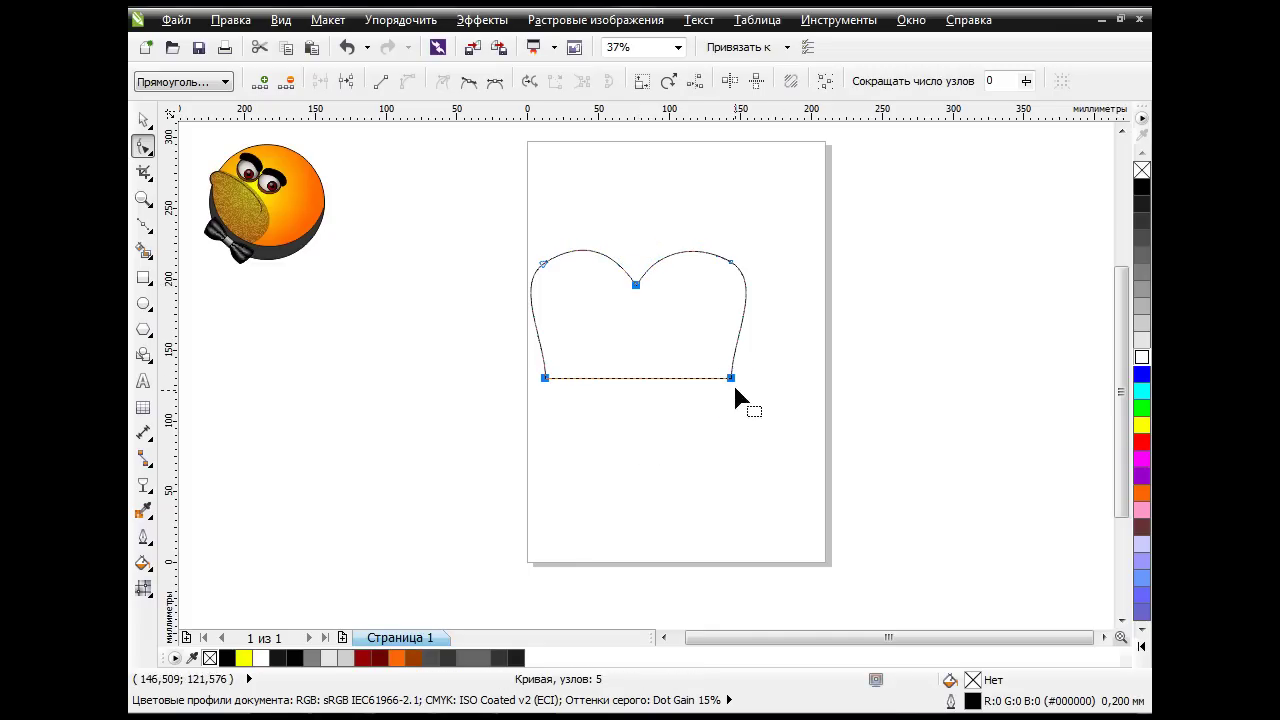
{"action": "left_click", "coordinate": [729, 82]}
{"action": "left_click_drag", "start_coordinate": [733, 378], "coordinate": [755, 380]}
{"action": "left_click", "coordinate": [346, 47]}
{"action": "left_click", "coordinate": [804, 355]}
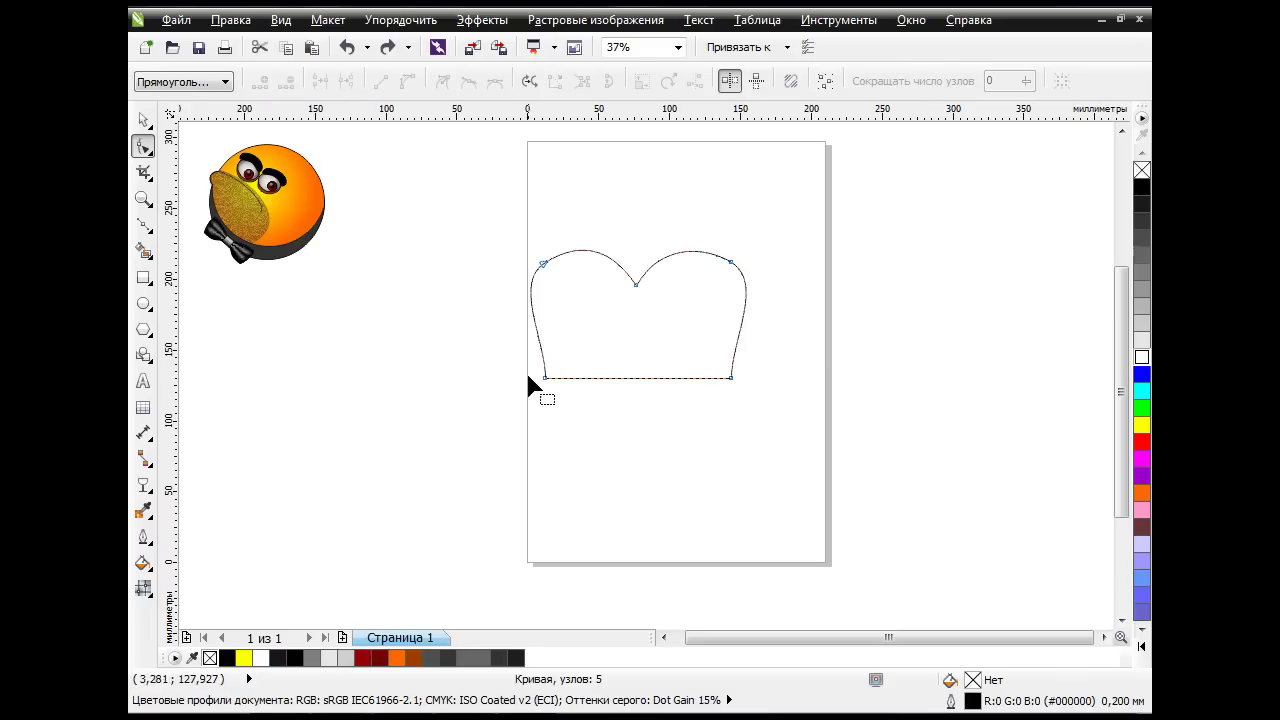
Spread only the two lower corner nodes symmetrically outwards and bow the lower edge downwards.
{"action": "left_click_drag", "start_coordinate": [483, 358], "coordinate": [808, 450]}
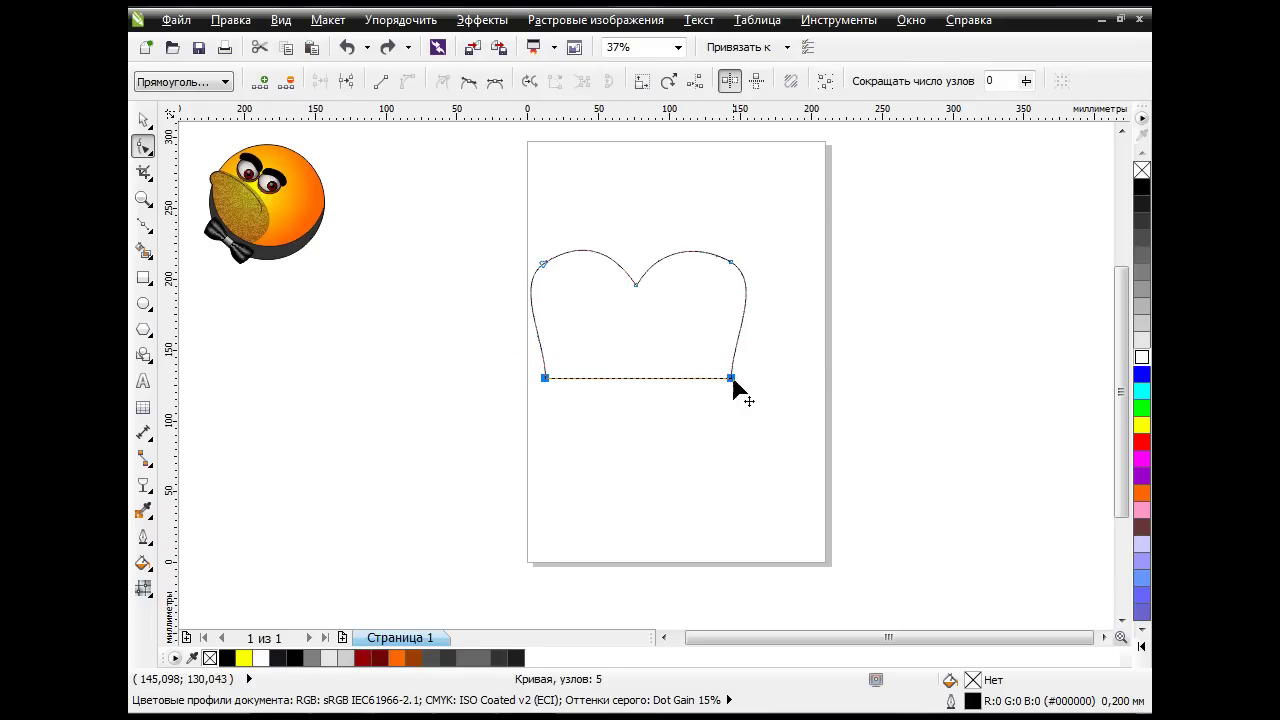
{"action": "left_click_drag", "start_coordinate": [735, 385], "coordinate": [768, 384]}
{"action": "left_click_drag", "start_coordinate": [648, 379], "coordinate": [646, 406]}
{"action": "left_click", "coordinate": [817, 368]}
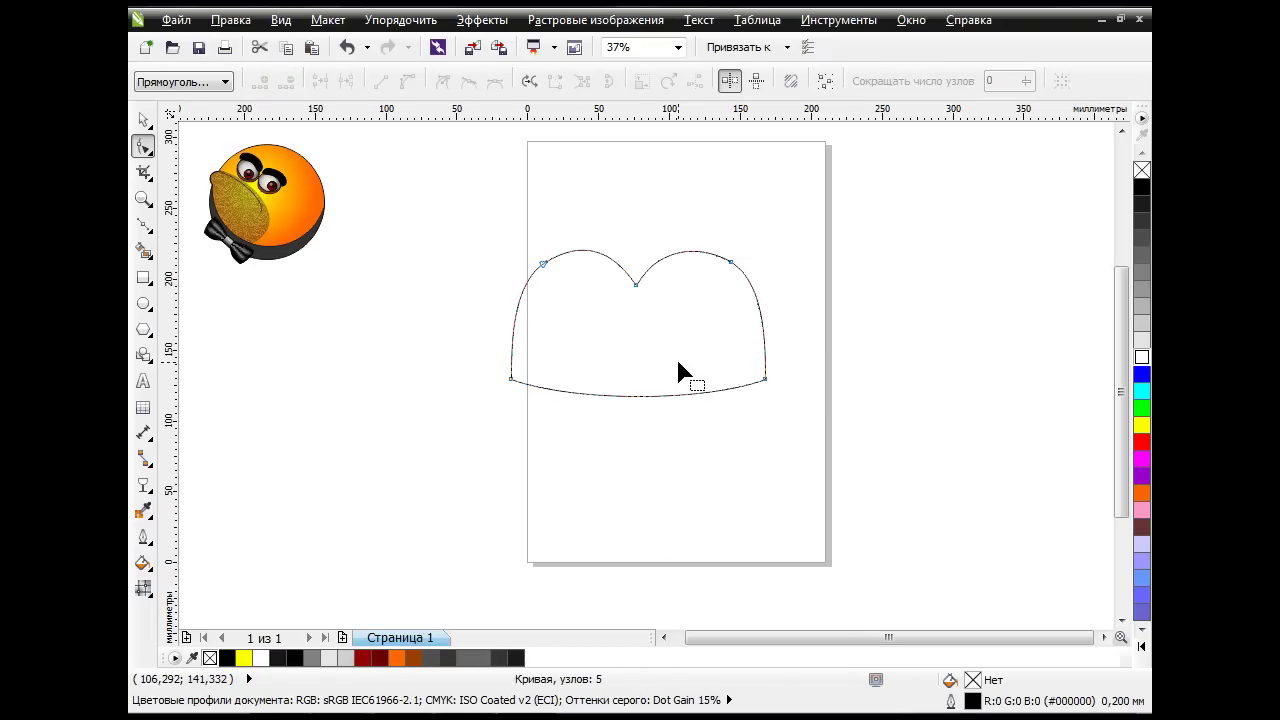
Draw a short Bezier crease continuing the right lobe's curve from the notch down into the shape.
{"action": "left_click", "coordinate": [143, 223]}
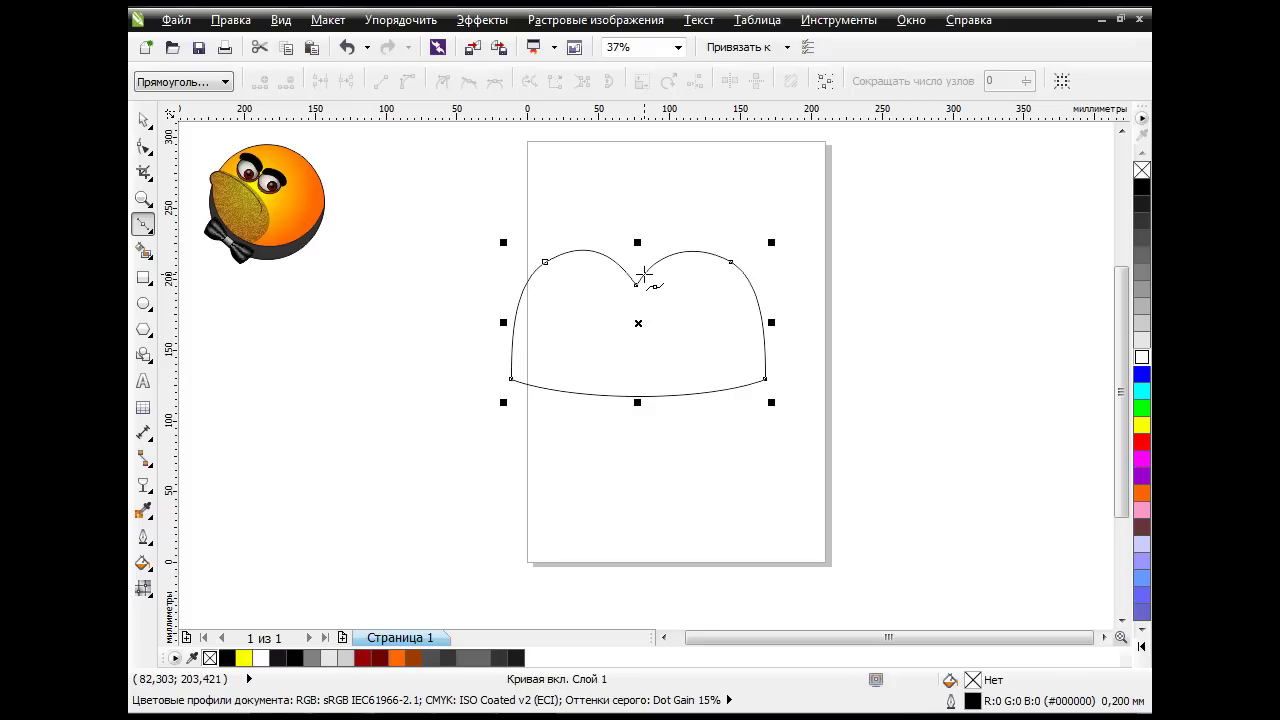
{"action": "left_click", "coordinate": [644, 273]}
{"action": "left_click_drag", "start_coordinate": [619, 325], "coordinate": [617, 355]}
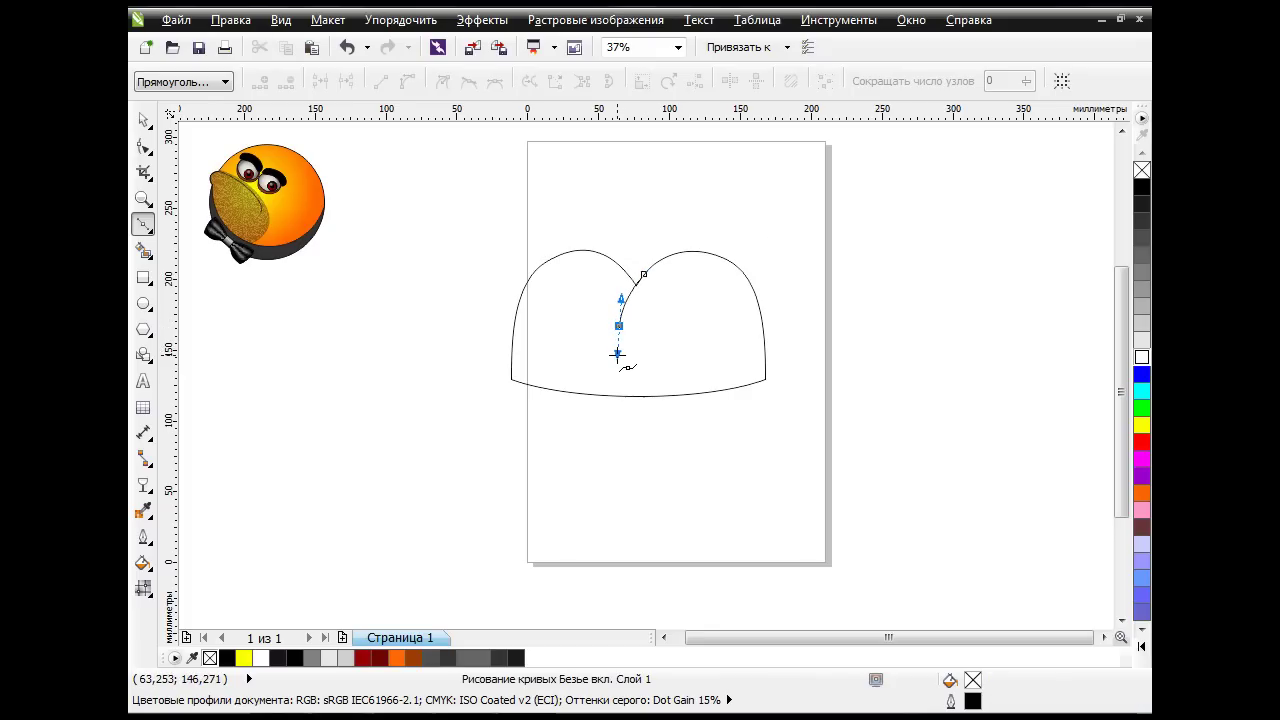
Set the crease line's outline to 1 mm, convert the outline to an object and deselect it.
{"action": "left_click", "coordinate": [146, 540]}
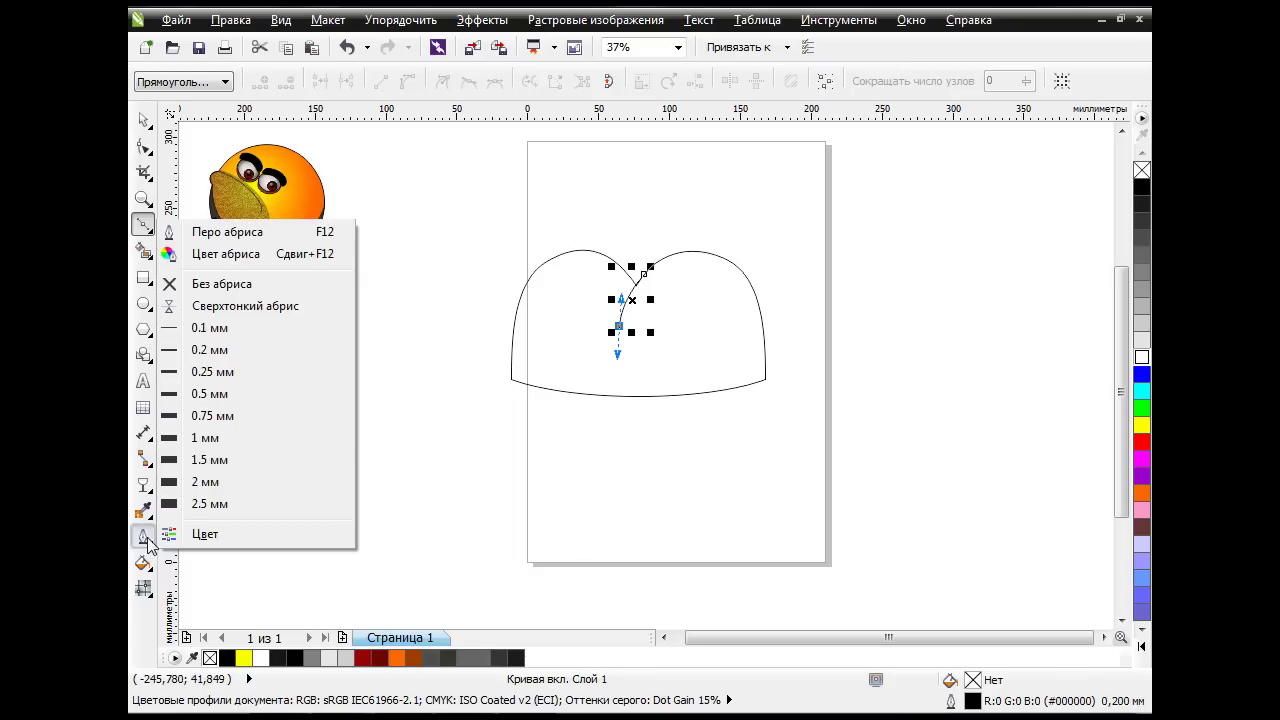
{"action": "left_click", "coordinate": [209, 441]}
{"action": "left_click", "coordinate": [401, 20]}
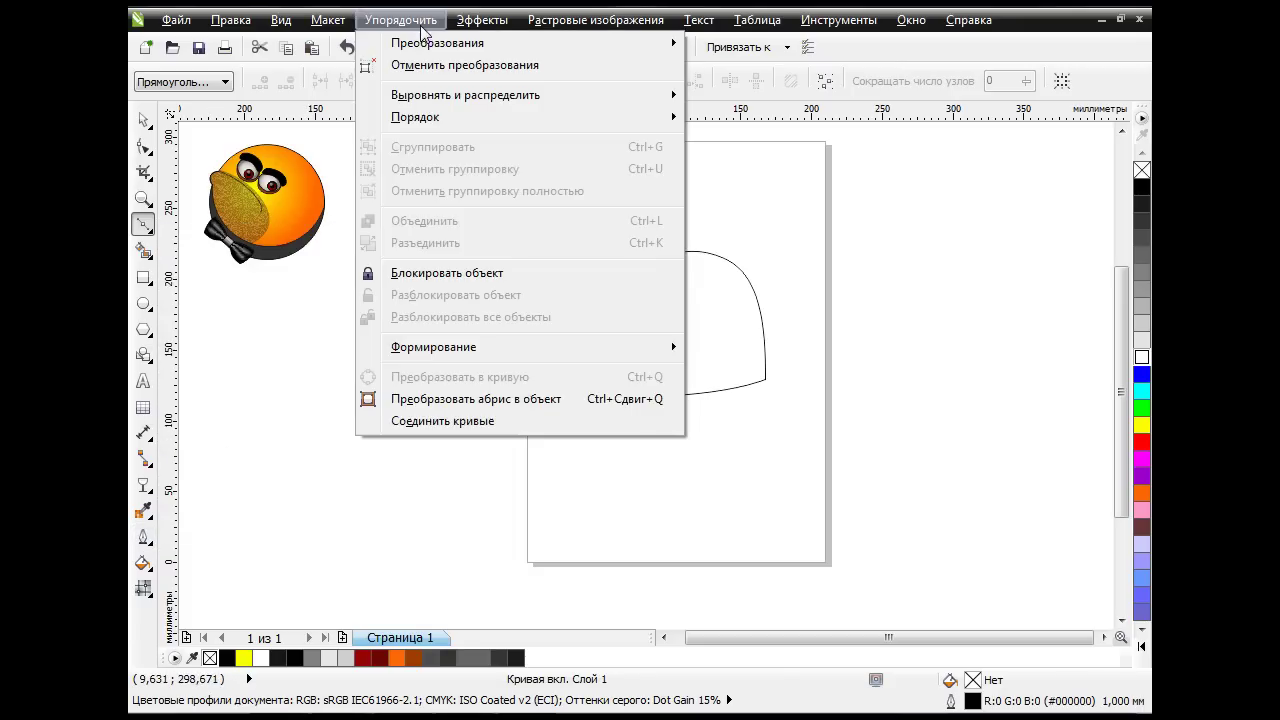
{"action": "left_click", "coordinate": [470, 399]}
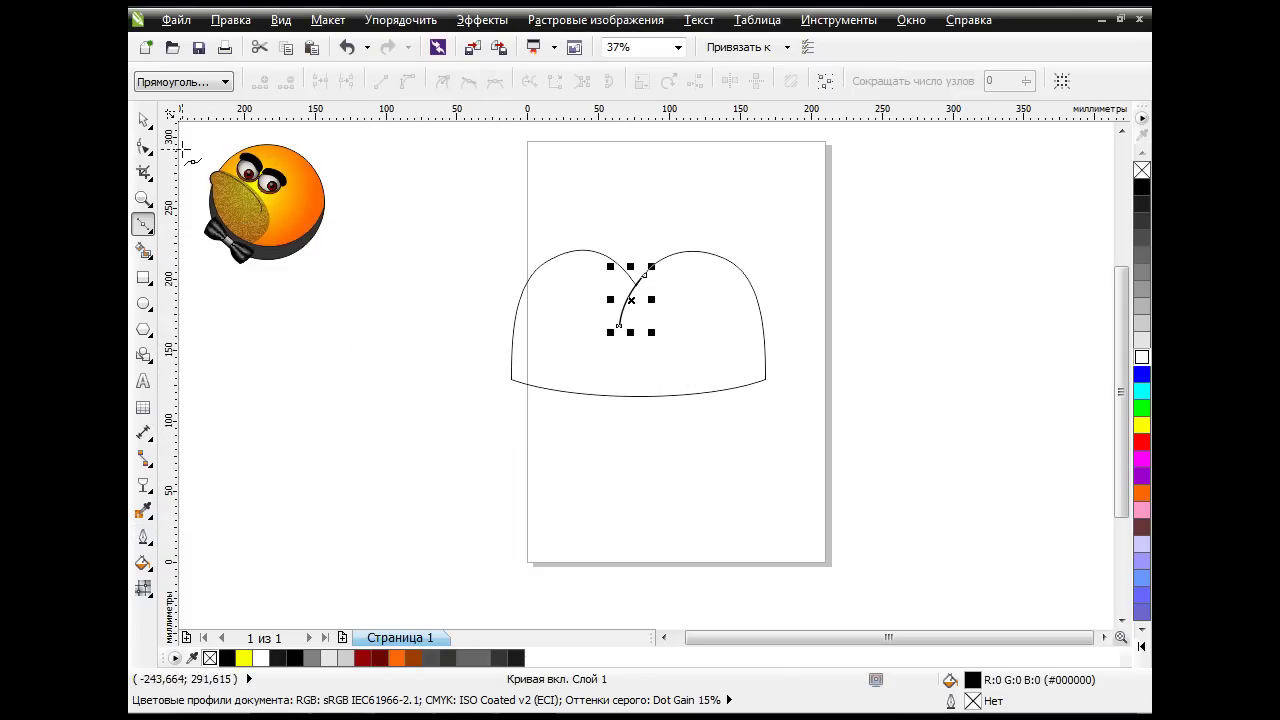
{"action": "key", "text": "space"}
{"action": "left_click", "coordinate": [668, 434]}
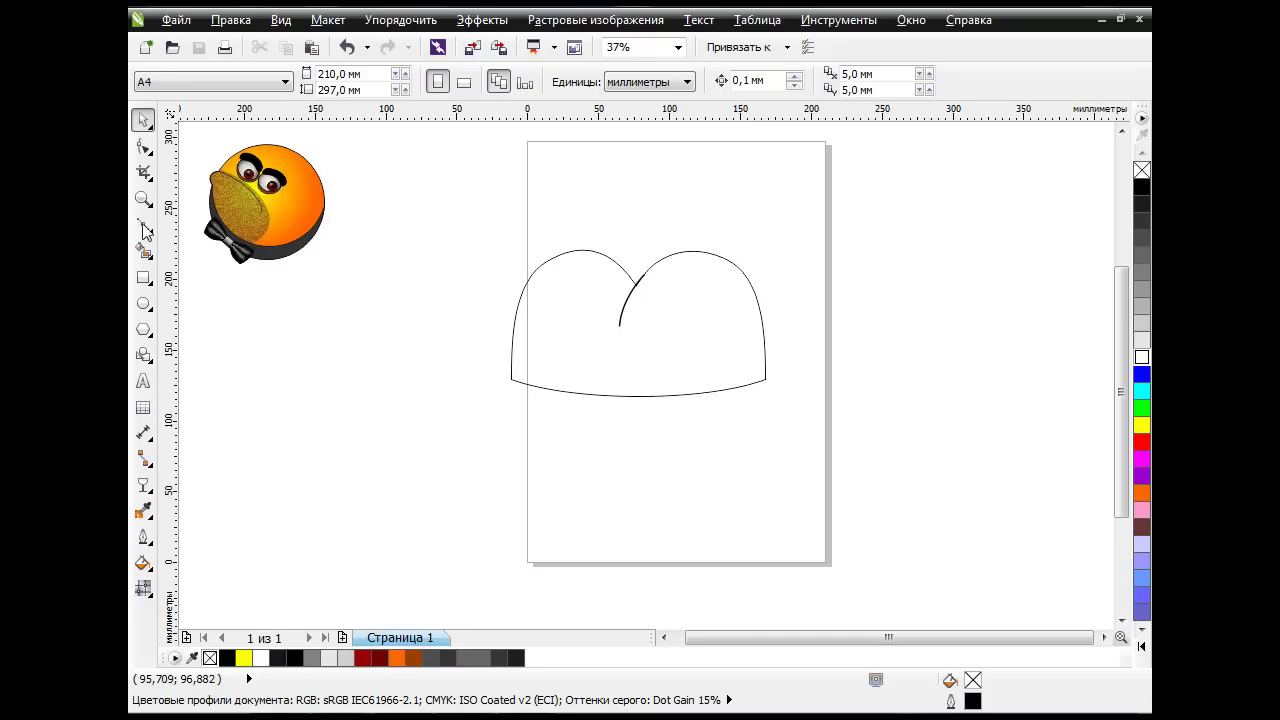
Draw a downward-bowed curve across the lower part of the shape, extending past both sides, and activate Smart Fill.
{"action": "left_click", "coordinate": [145, 230]}
{"action": "left_click", "coordinate": [258, 249]}
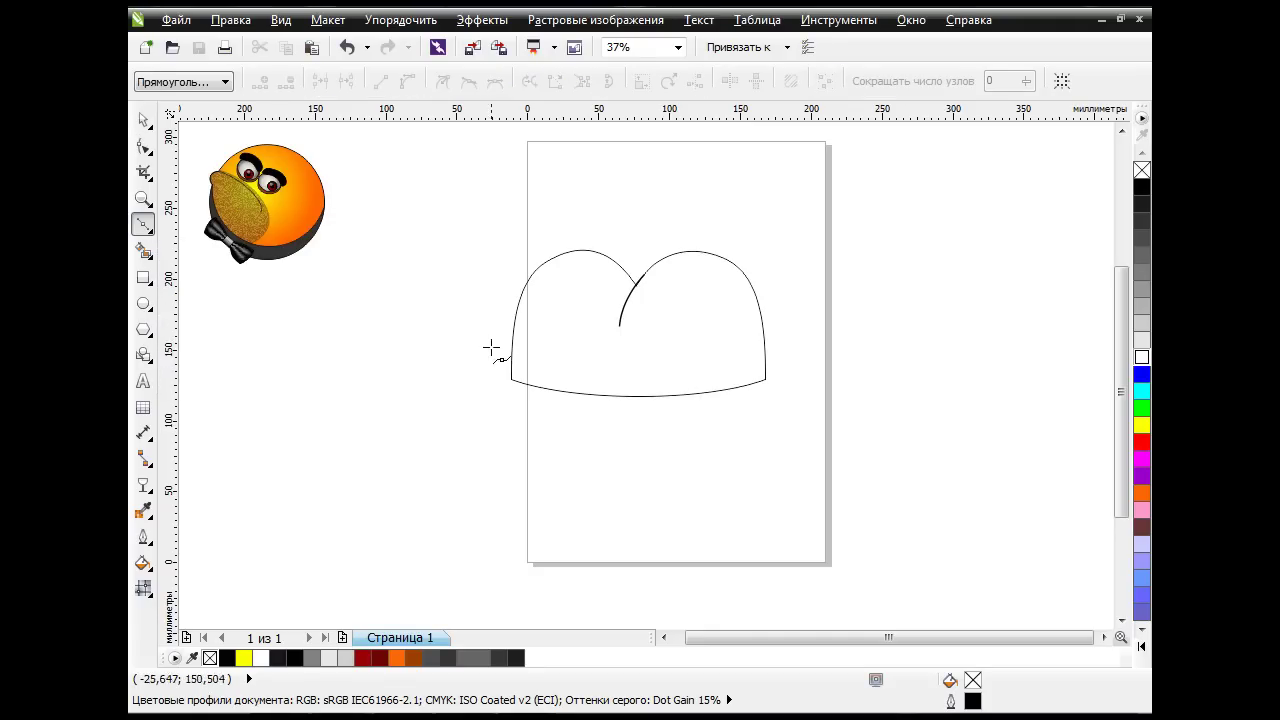
{"action": "left_click", "coordinate": [778, 343]}
{"action": "left_click_drag", "start_coordinate": [778, 341], "coordinate": [937, 305]}
{"action": "left_click", "coordinate": [143, 250]}
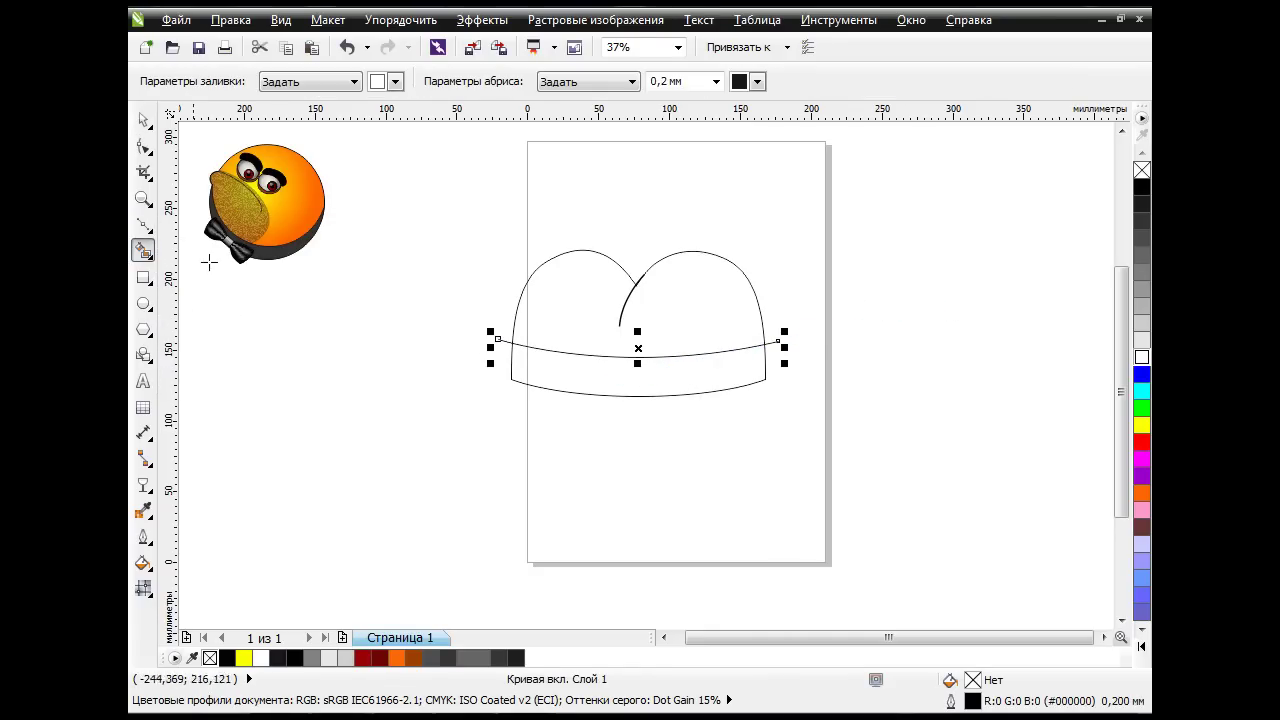
Smart-fill the band area below the curved line with white, and delete the overhanging helper curve.
{"action": "left_click", "coordinate": [604, 383]}
{"action": "left_click", "coordinate": [143, 120]}
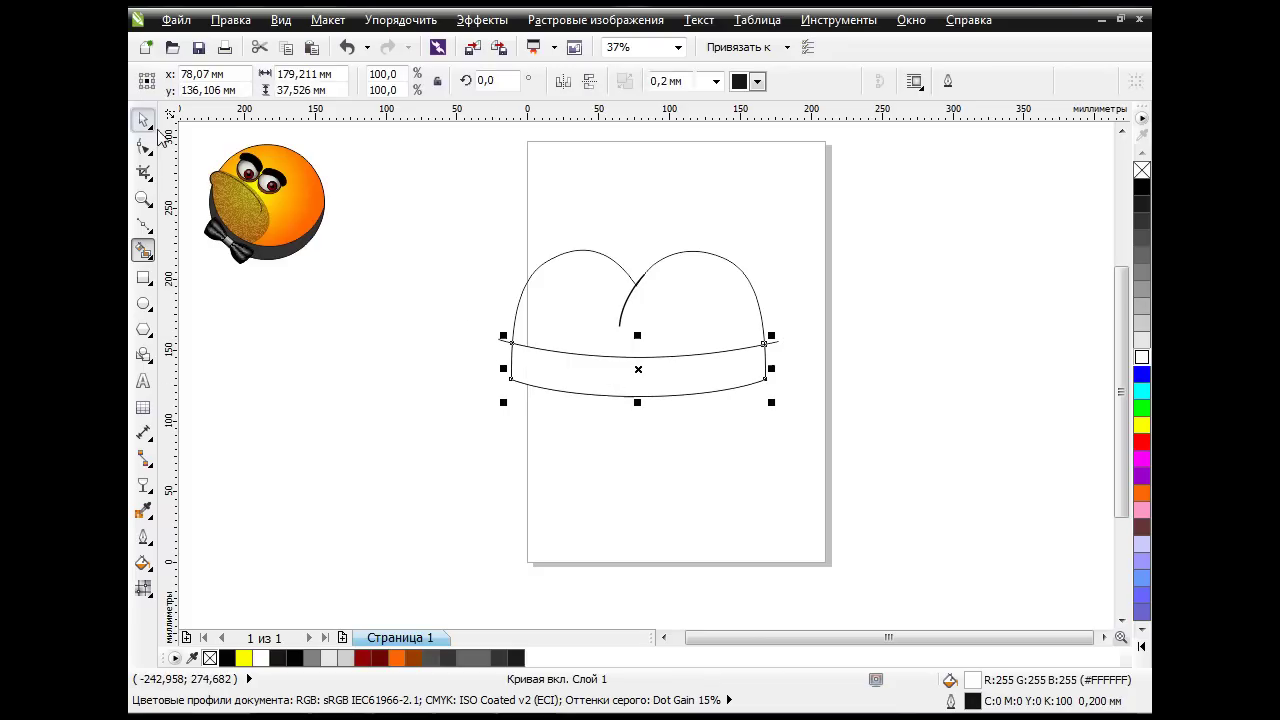
{"action": "key", "text": "Escape"}
{"action": "left_click", "coordinate": [507, 345]}
{"action": "key", "text": "Delete"}
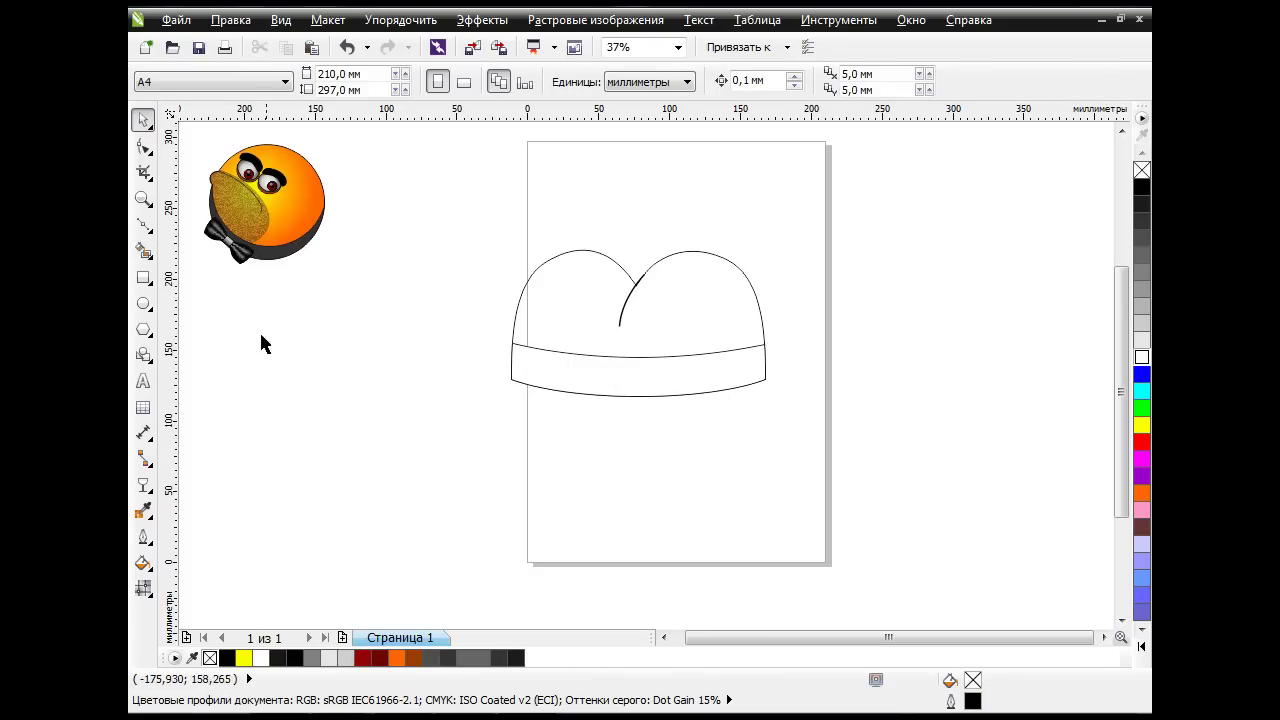
Draw a wide ellipse about 308 × 70 mm across the base of the hat for the brim and convert it to curves.
{"action": "left_click", "coordinate": [143, 303]}
{"action": "left_click_drag", "start_coordinate": [424, 356], "coordinate": [862, 459]}
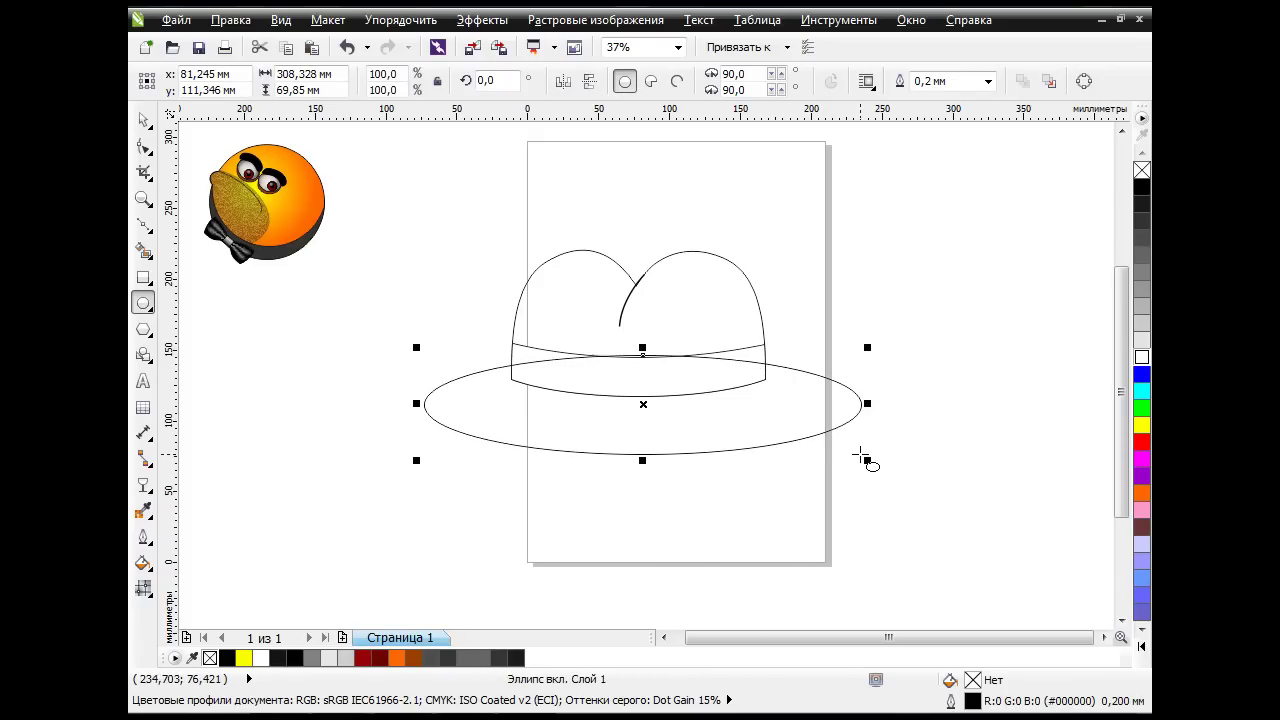
{"action": "left_click", "coordinate": [1084, 82]}
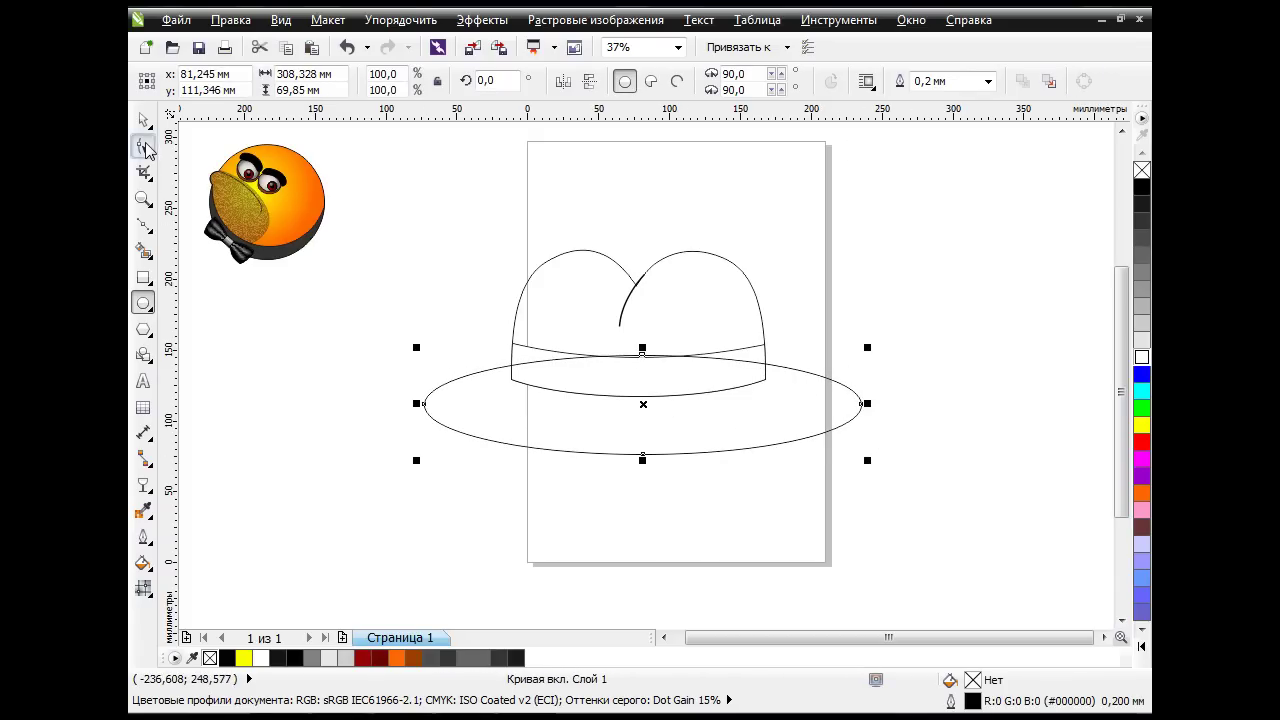
Raise the ellipse's two side nodes slightly and lower its top node onto the middle of the band's lower edge.
{"action": "left_click", "coordinate": [143, 146]}
{"action": "left_click_drag", "start_coordinate": [642, 358], "coordinate": [637, 386]}
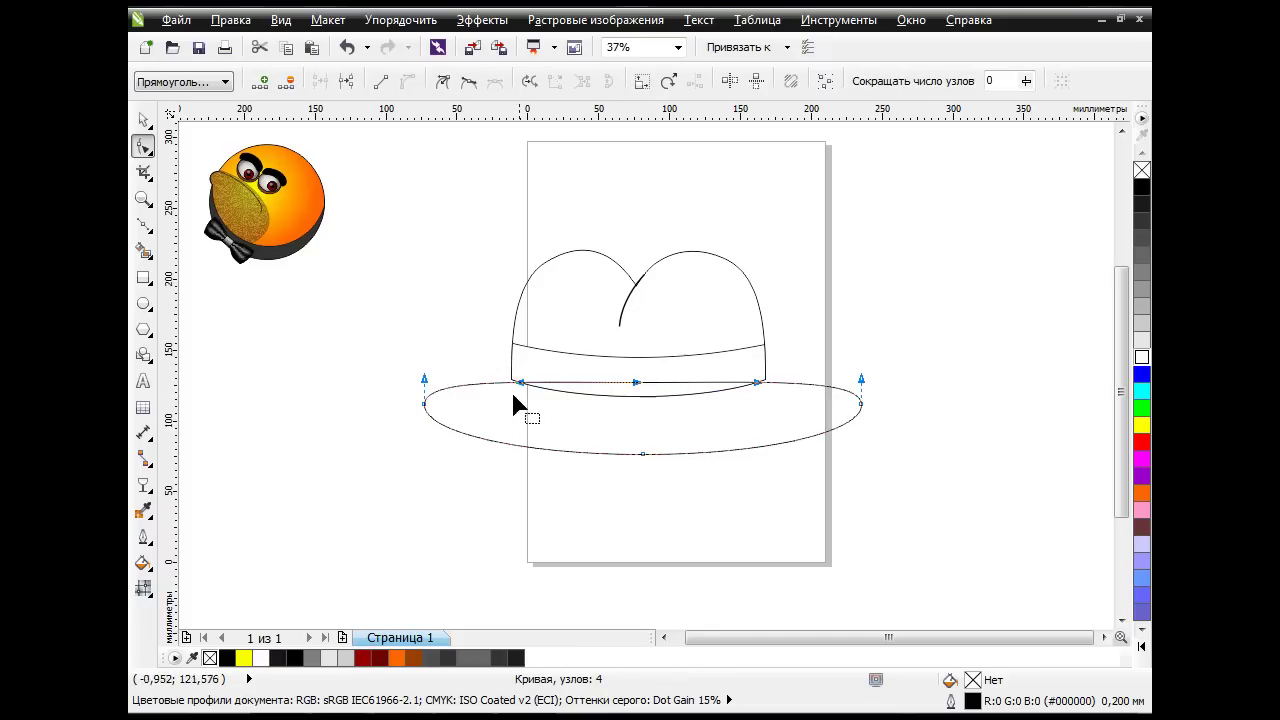
{"action": "left_click_drag", "start_coordinate": [424, 403], "coordinate": [422, 398]}
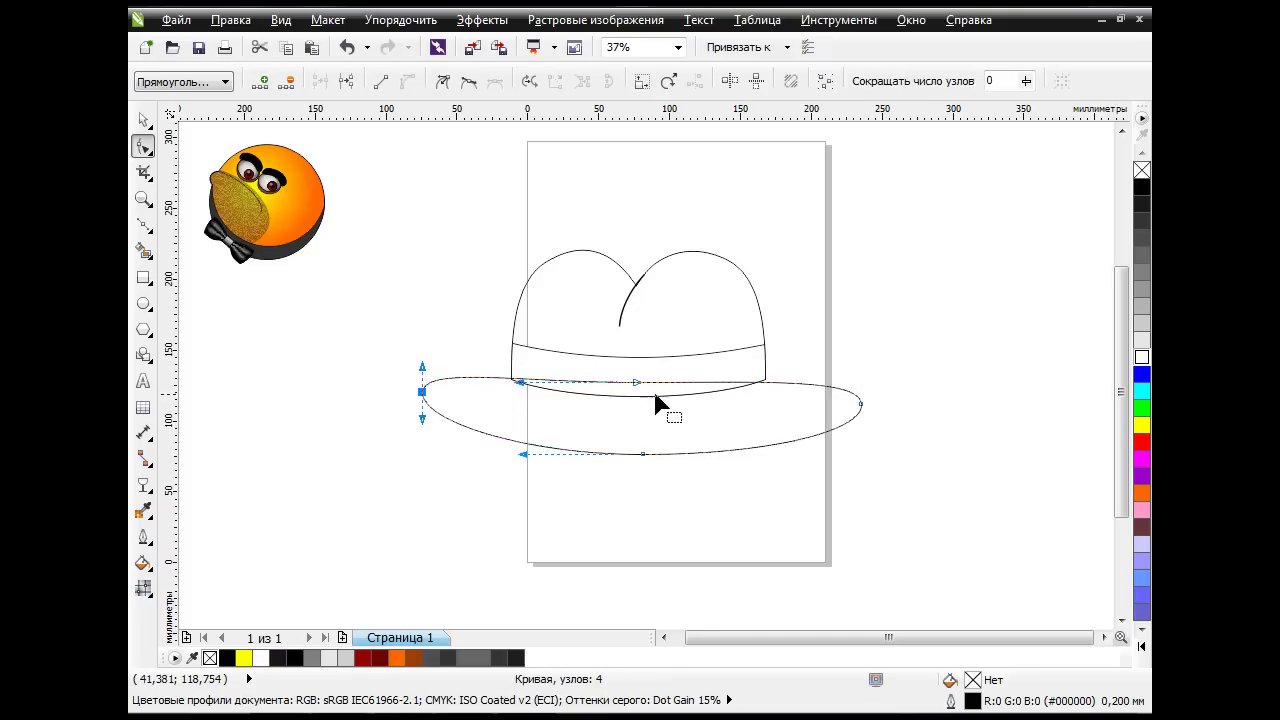
{"action": "left_click_drag", "start_coordinate": [861, 404], "coordinate": [862, 396]}
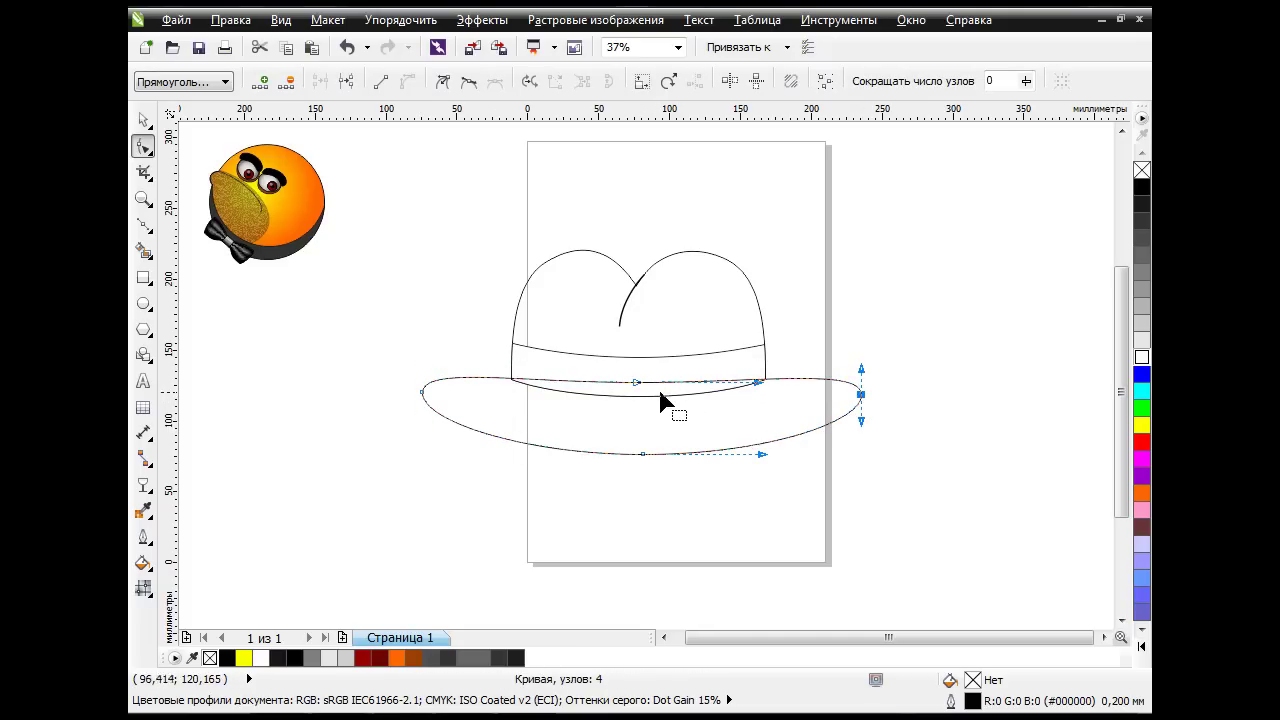
{"action": "left_click_drag", "start_coordinate": [637, 382], "coordinate": [638, 396]}
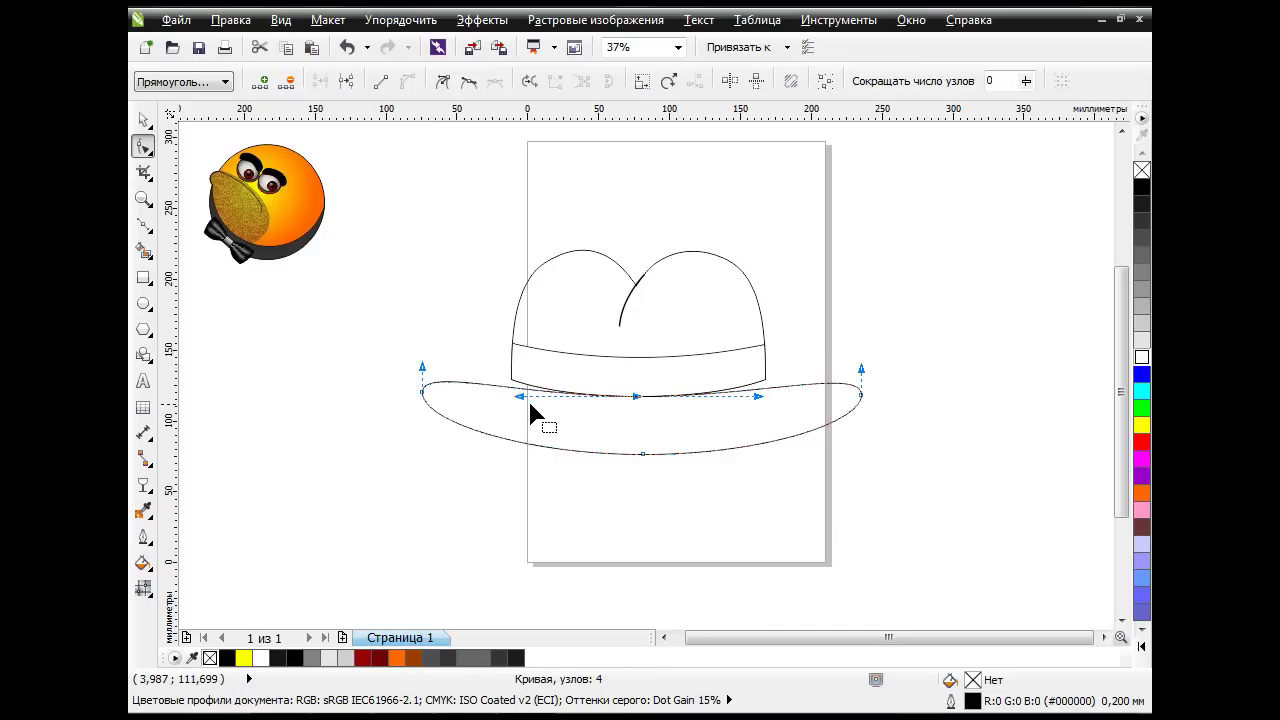
Lengthen the brim's side node handles vertically, lower its bottom node and shorten that node's handles to round the brim symmetrically.
{"action": "left_click_drag", "start_coordinate": [421, 367], "coordinate": [423, 348]}
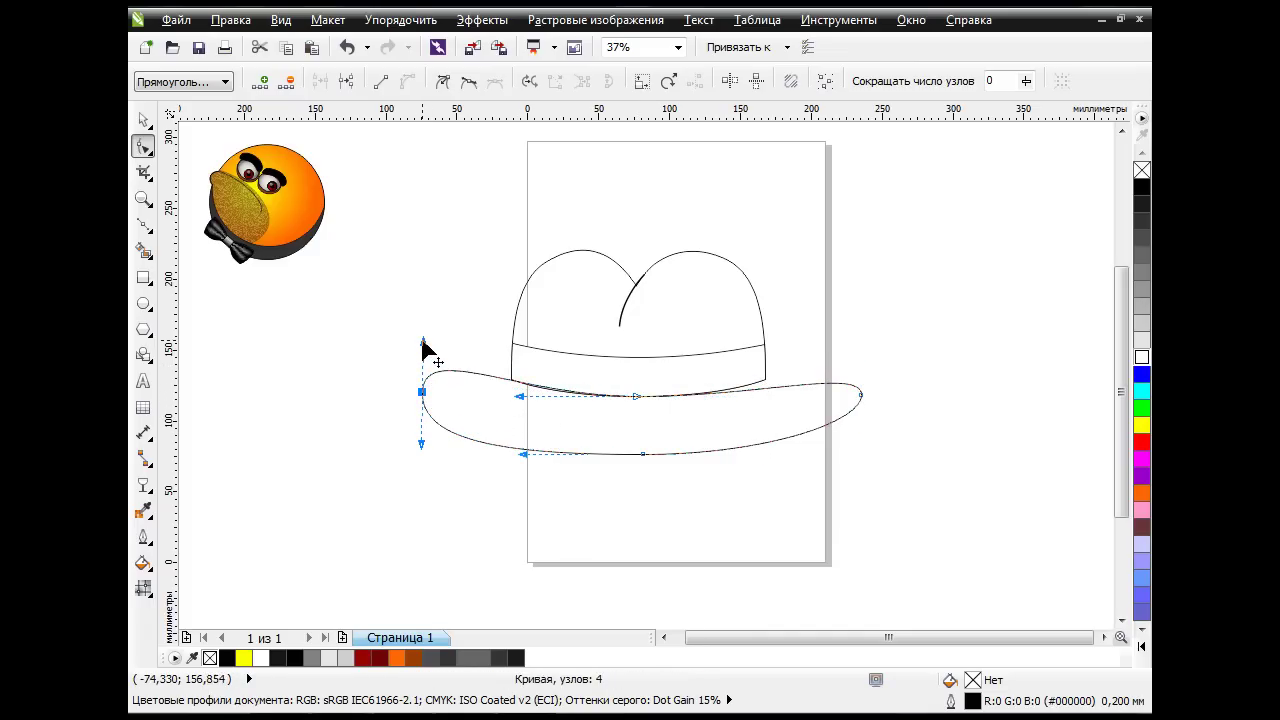
{"action": "left_click", "coordinate": [862, 396]}
{"action": "left_click_drag", "start_coordinate": [862, 371], "coordinate": [861, 342]}
{"action": "left_click_drag", "start_coordinate": [649, 460], "coordinate": [649, 484]}
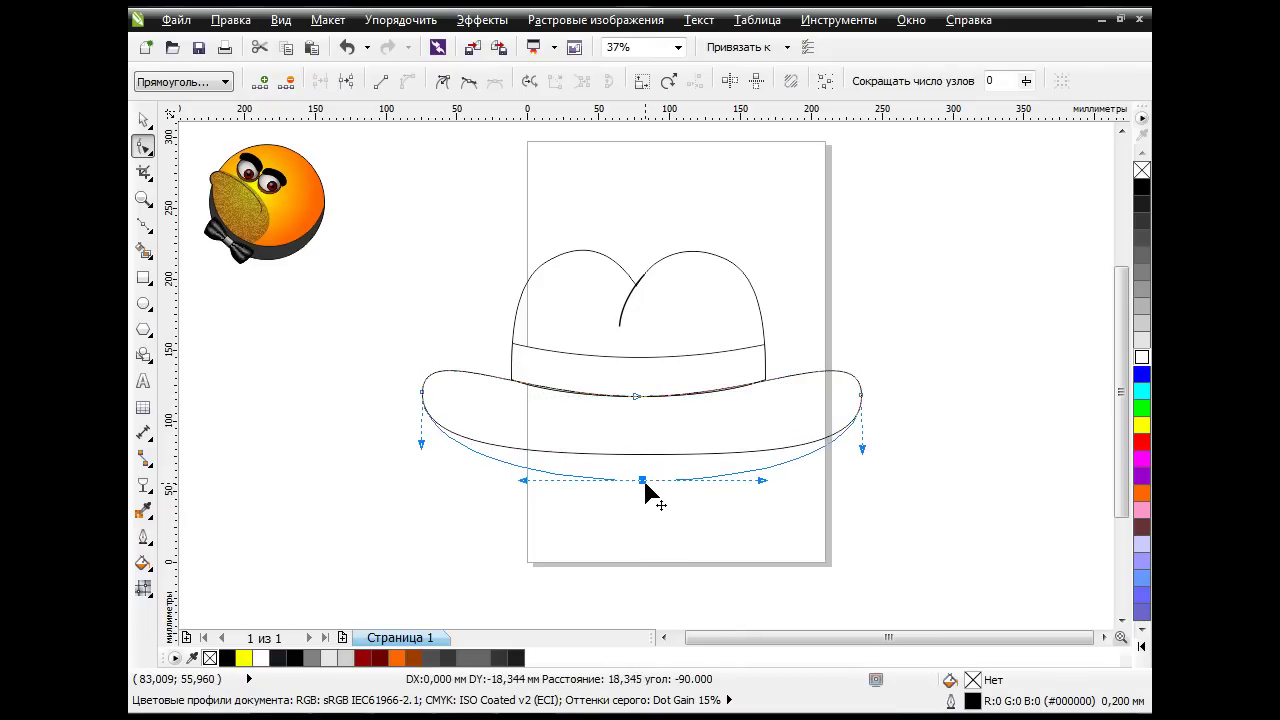
{"action": "left_click_drag", "start_coordinate": [762, 481], "coordinate": [724, 479]}
{"action": "left_click_drag", "start_coordinate": [642, 478], "coordinate": [642, 472]}
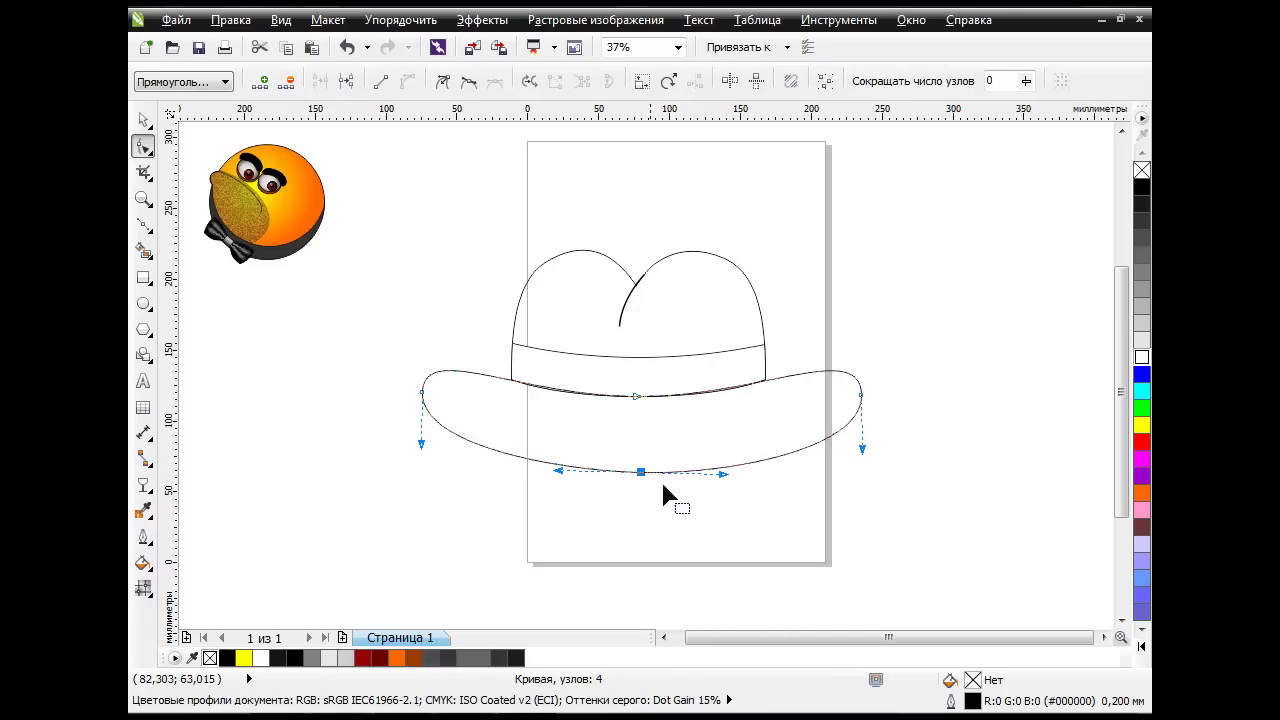
{"action": "left_click", "coordinate": [721, 520]}
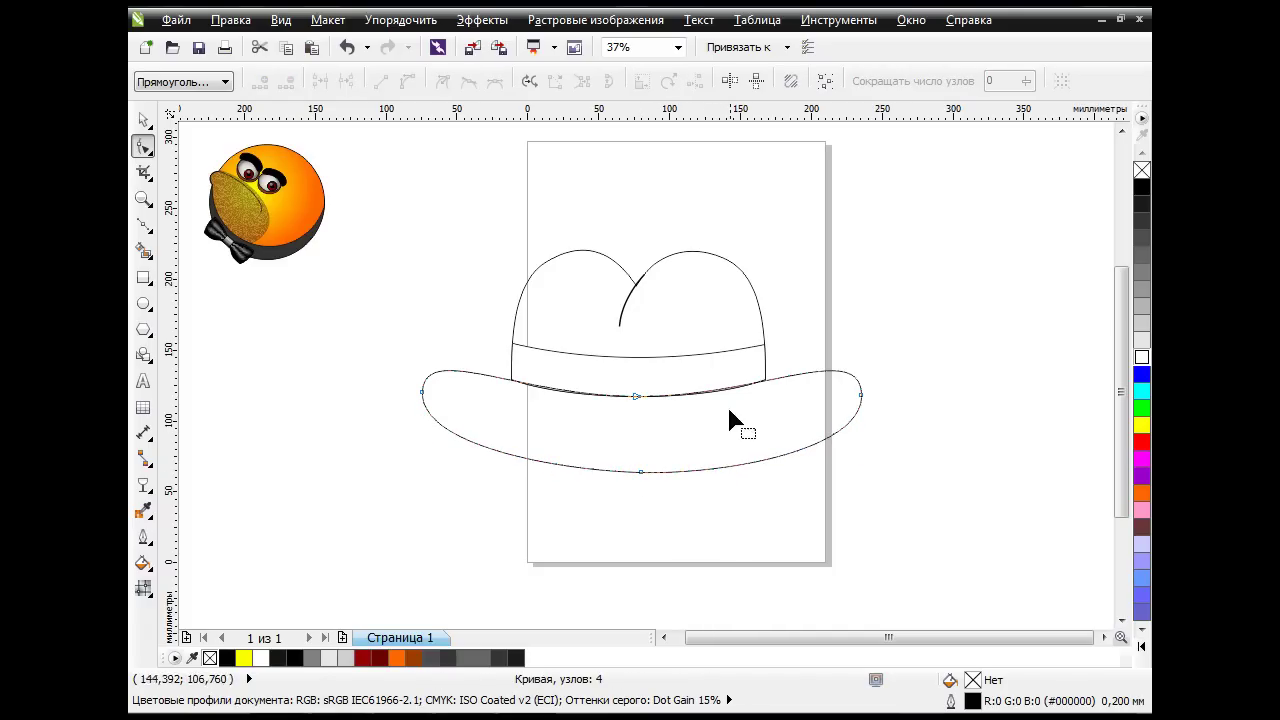
Fill the hat band with a custom linear gradient of black, white at 72% and black.
{"action": "left_click", "coordinate": [143, 120]}
{"action": "left_click", "coordinate": [687, 380]}
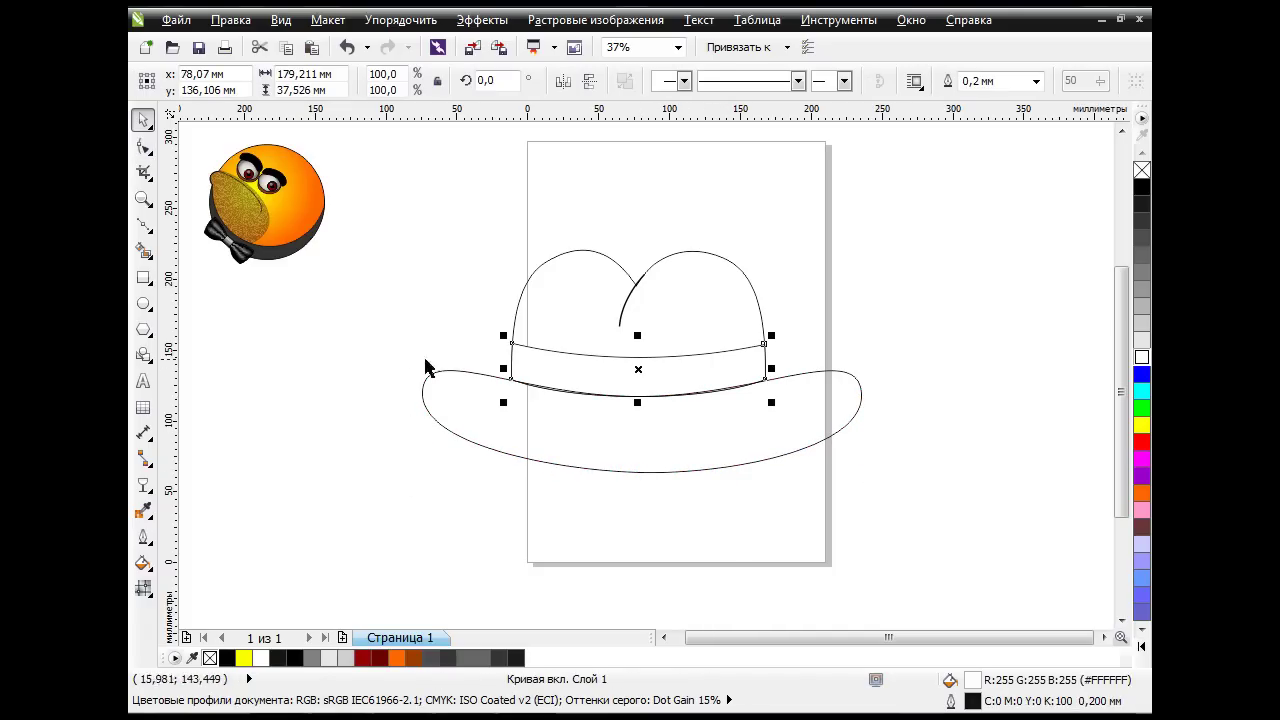
{"action": "left_click", "coordinate": [143, 563]}
{"action": "left_click", "coordinate": [268, 443]}
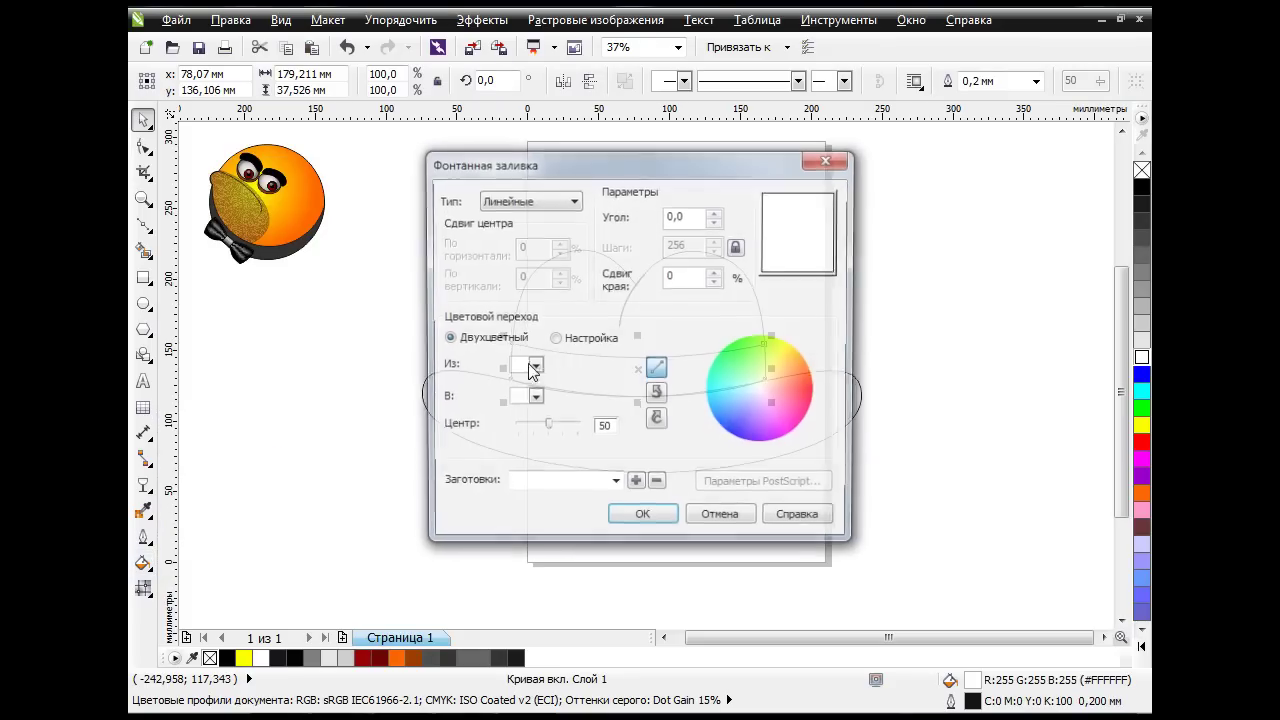
{"action": "left_click", "coordinate": [575, 343]}
{"action": "left_click", "coordinate": [450, 396]}
{"action": "left_click", "coordinate": [697, 337]}
{"action": "double_click", "coordinate": [610, 396]}
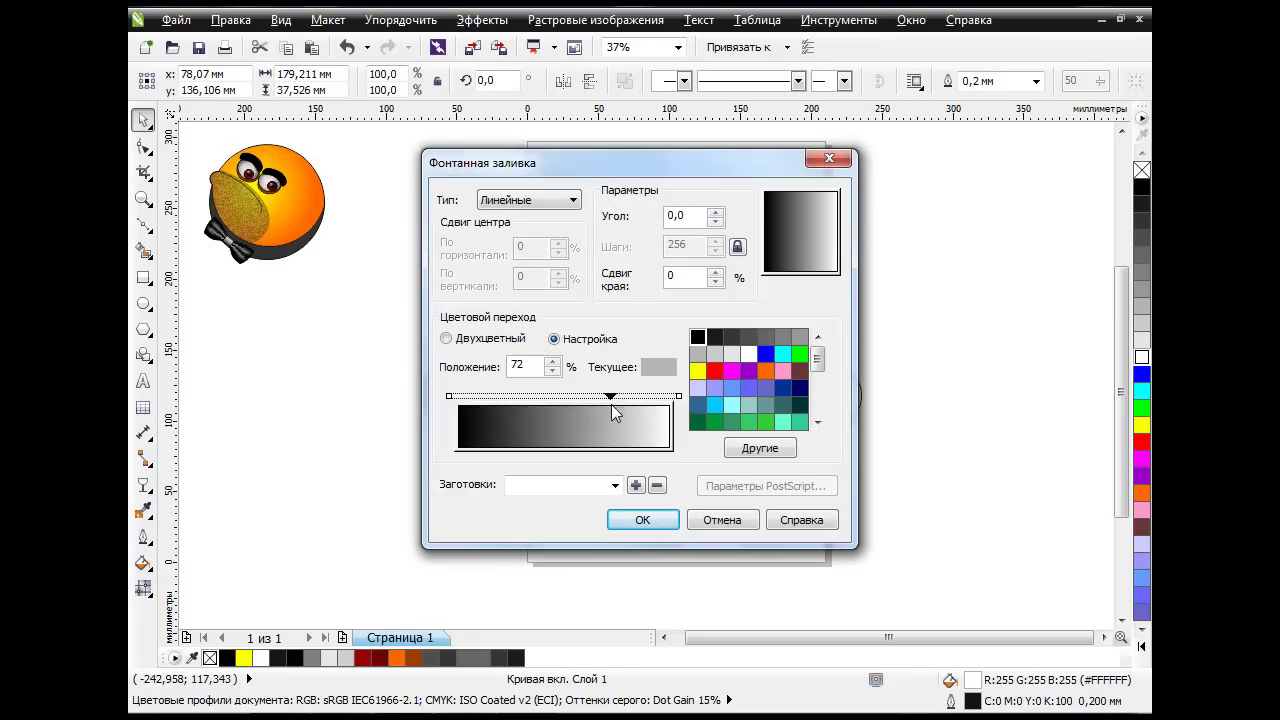
{"action": "left_click", "coordinate": [740, 354]}
{"action": "left_click", "coordinate": [679, 396]}
{"action": "left_click", "coordinate": [697, 337]}
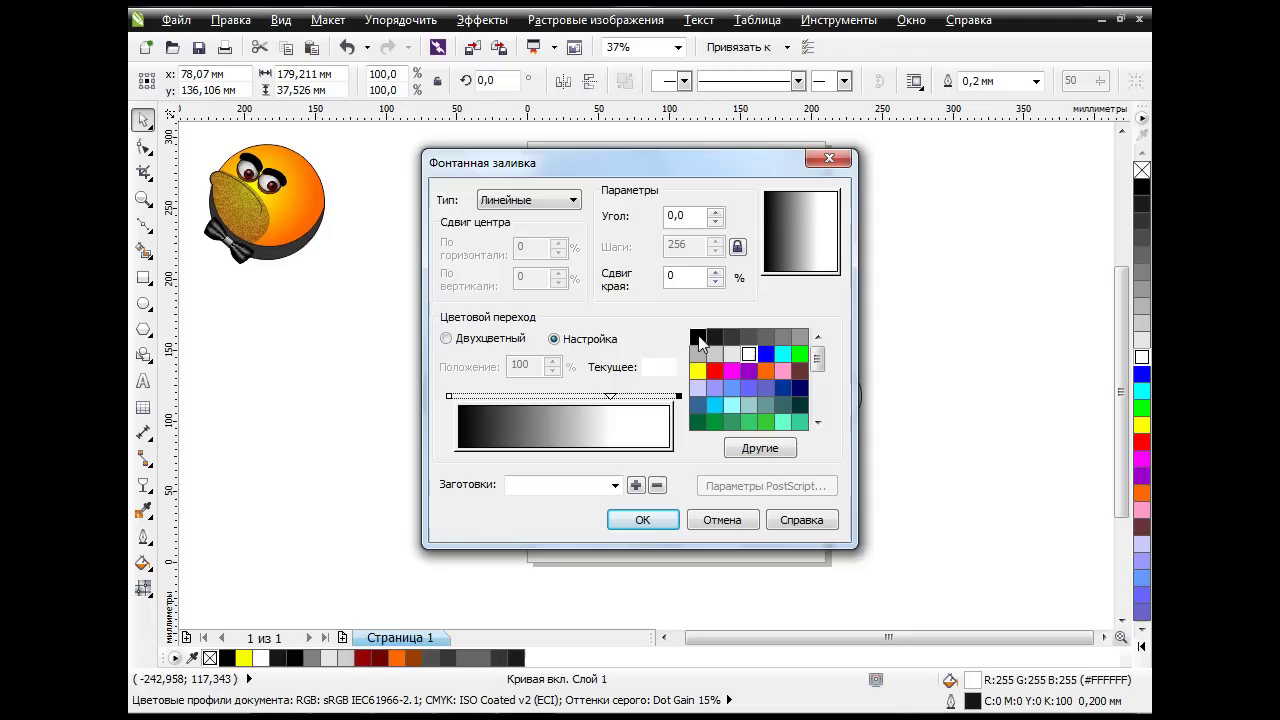
{"action": "left_click", "coordinate": [645, 521]}
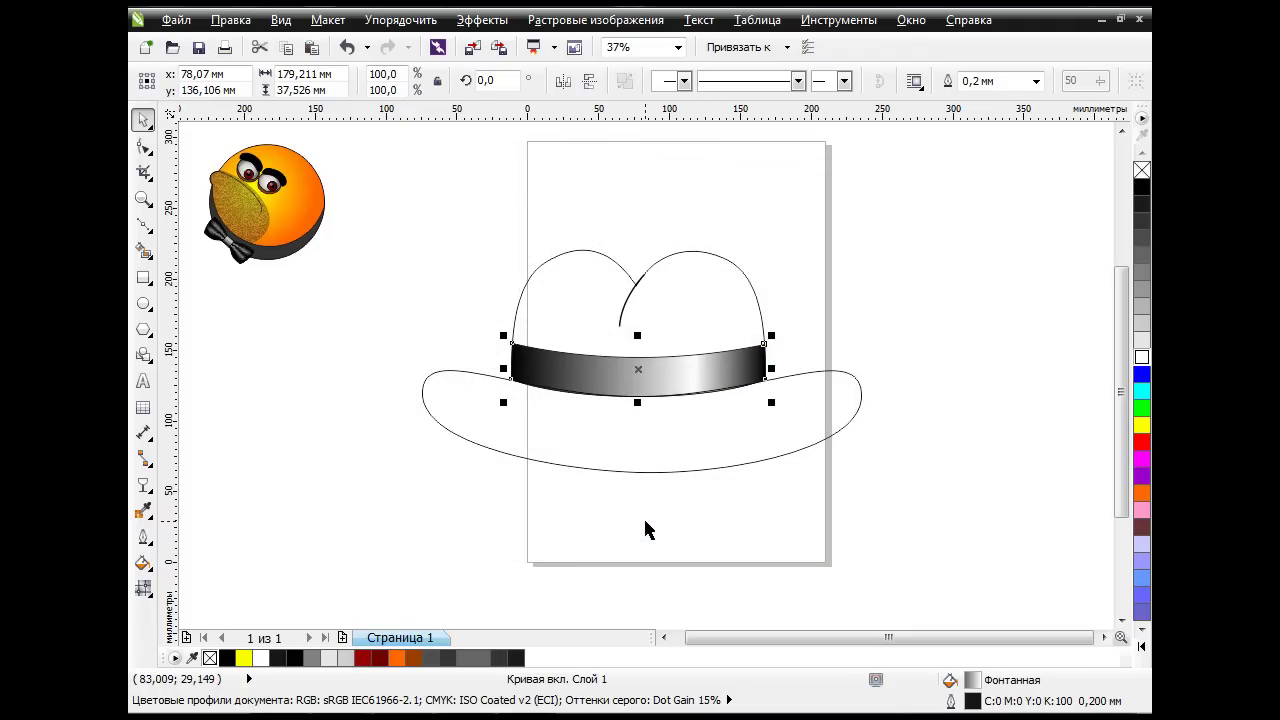
Start a custom linear fountain fill for the hat crown with the start colour set to RGB 250, 225, 115.
{"action": "left_click", "coordinate": [724, 306]}
{"action": "left_click", "coordinate": [143, 565]}
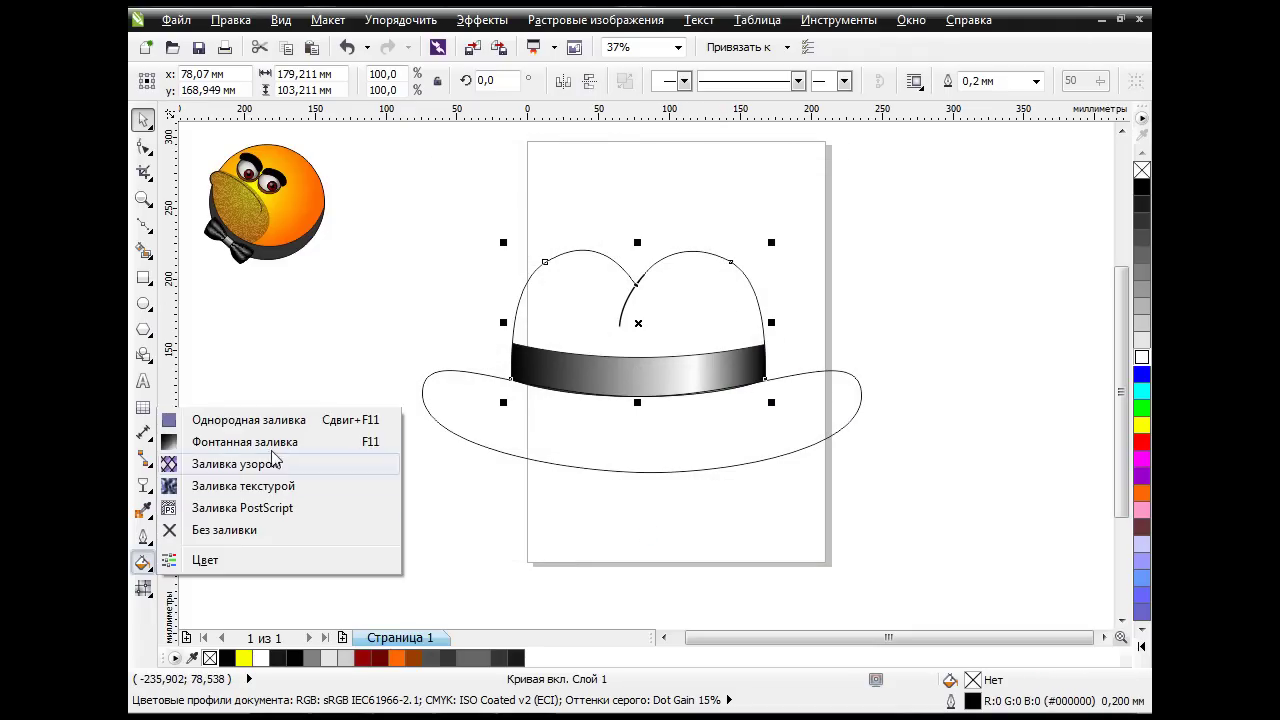
{"action": "left_click", "coordinate": [220, 441]}
{"action": "left_click", "coordinate": [575, 200]}
{"action": "left_click", "coordinate": [577, 205]}
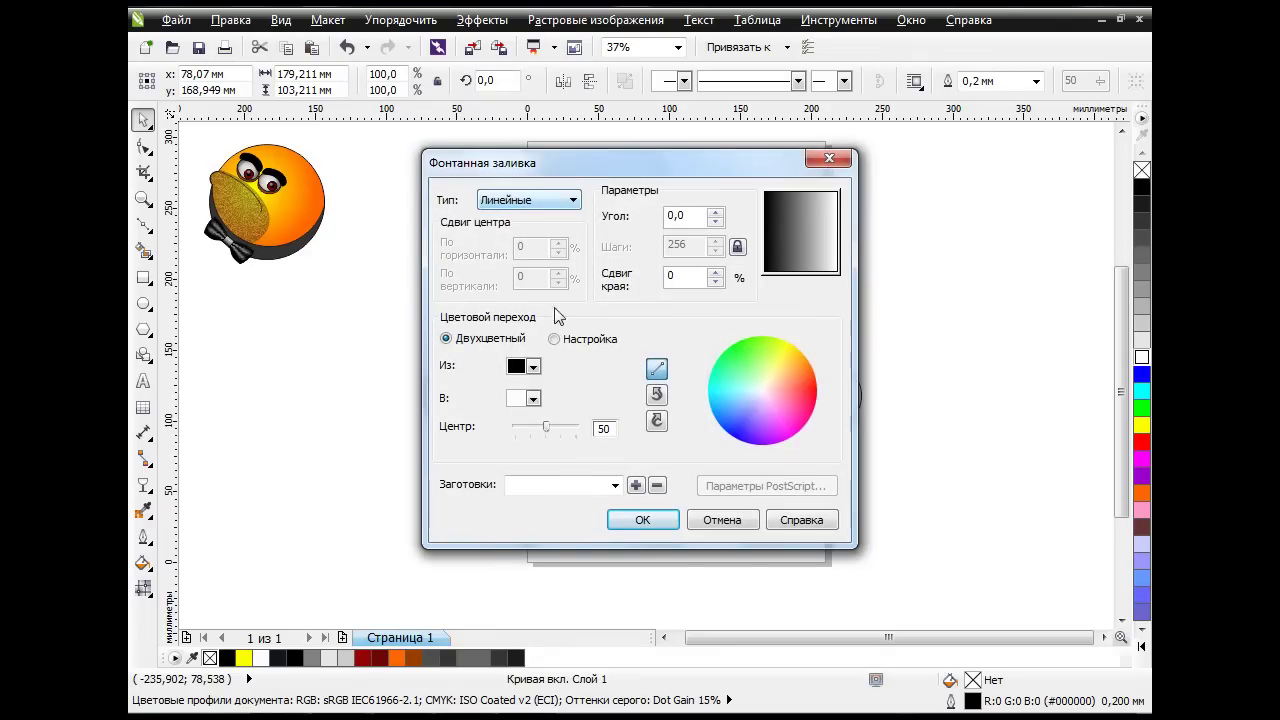
{"action": "left_click", "coordinate": [554, 340]}
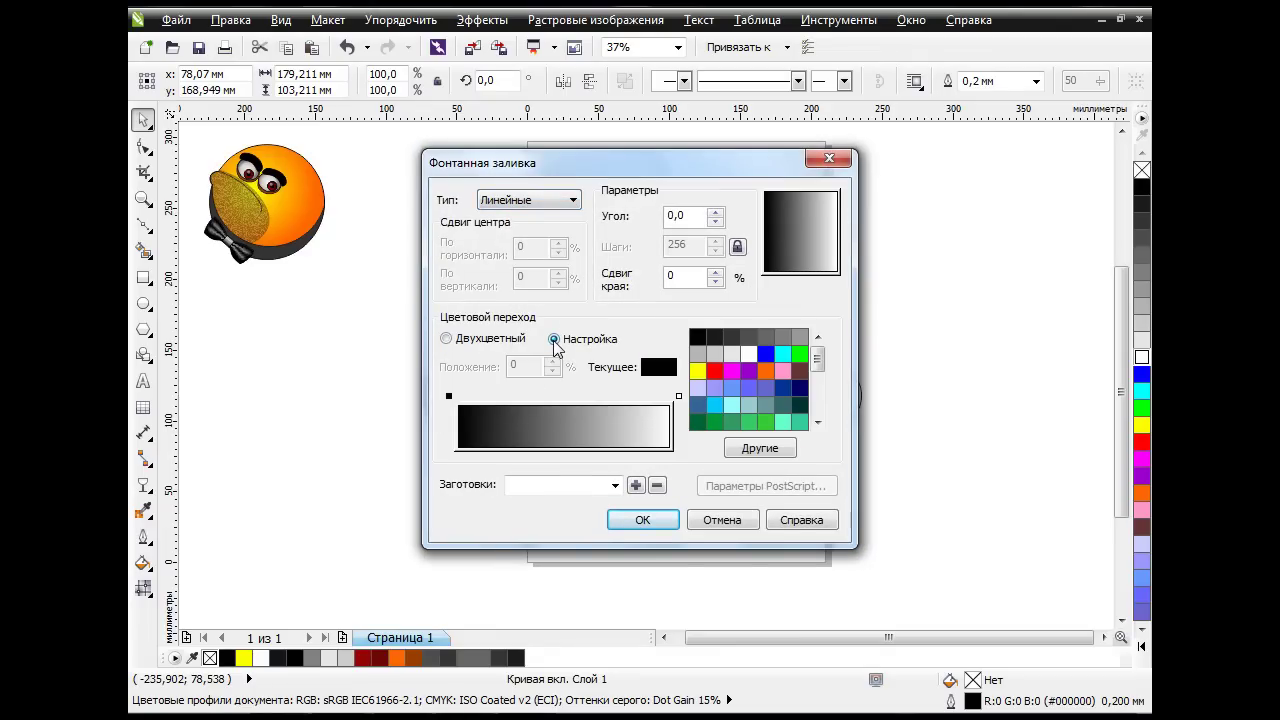
{"action": "left_click", "coordinate": [760, 449]}
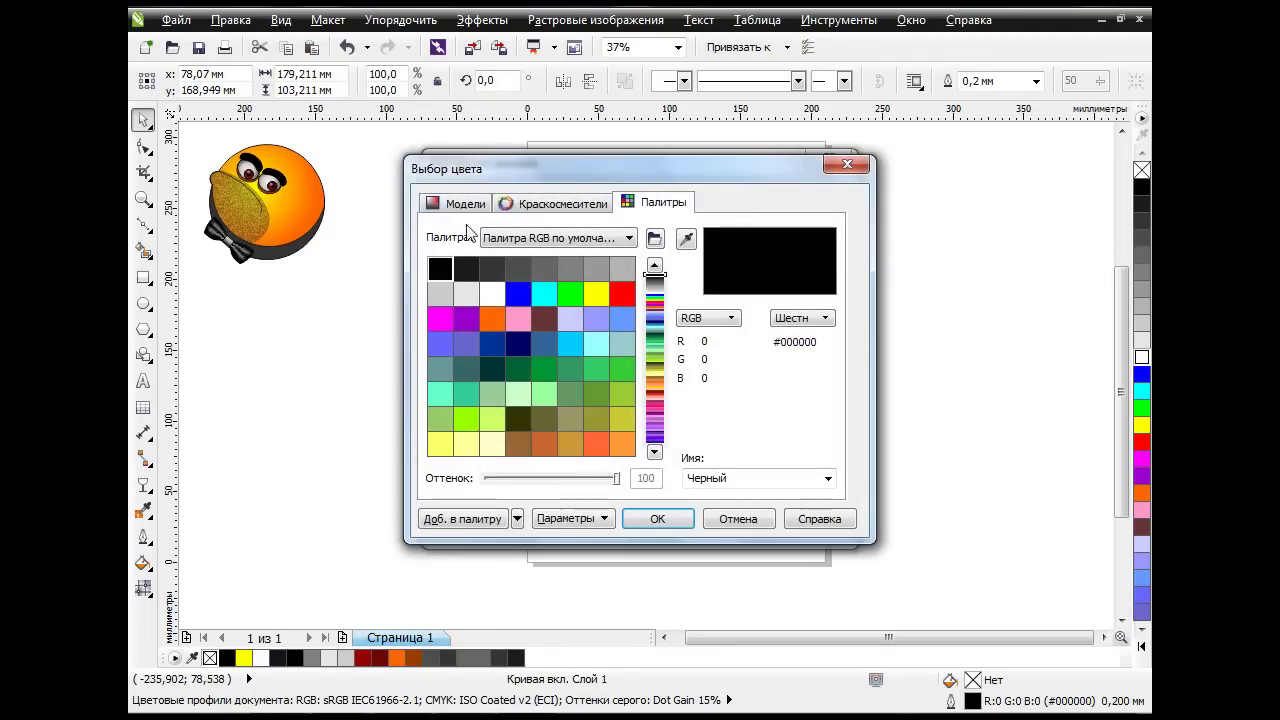
{"action": "left_click", "coordinate": [455, 203]}
{"action": "double_click", "coordinate": [722, 344]}
{"action": "type", "text": "2"}
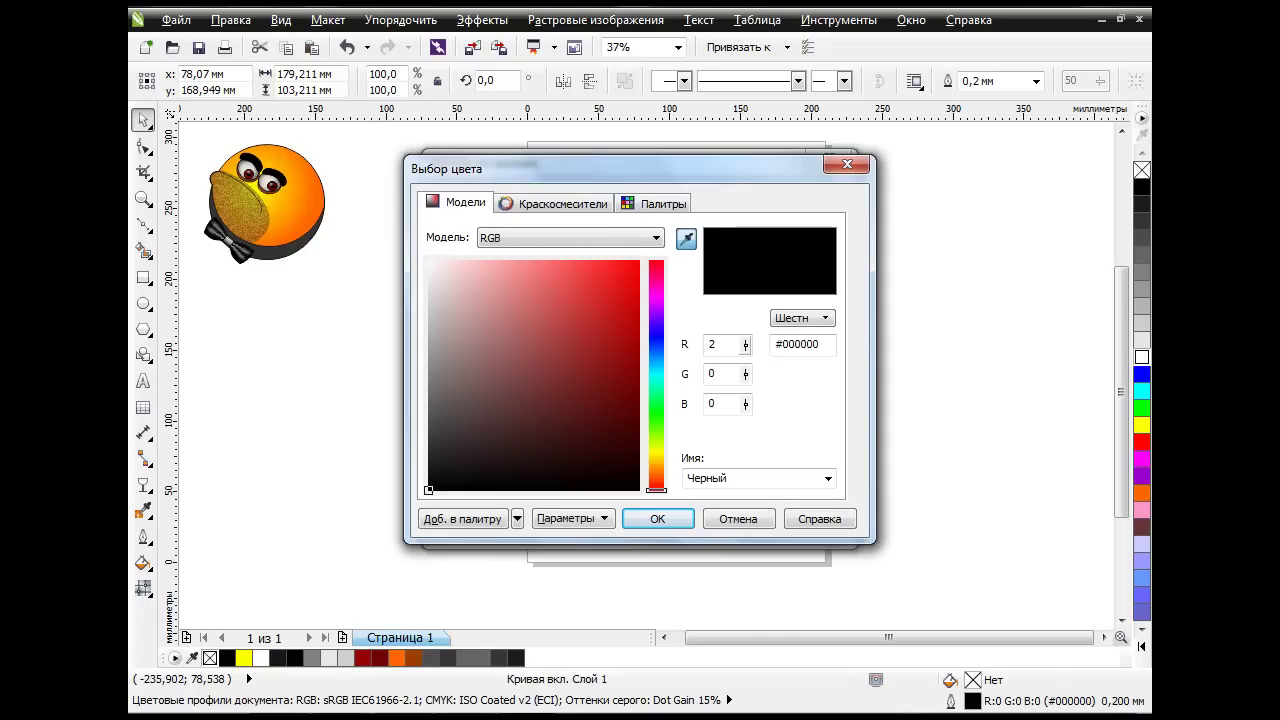
{"action": "type", "text": "50"}
{"action": "key", "text": "Tab"}
{"action": "type", "text": "2"}
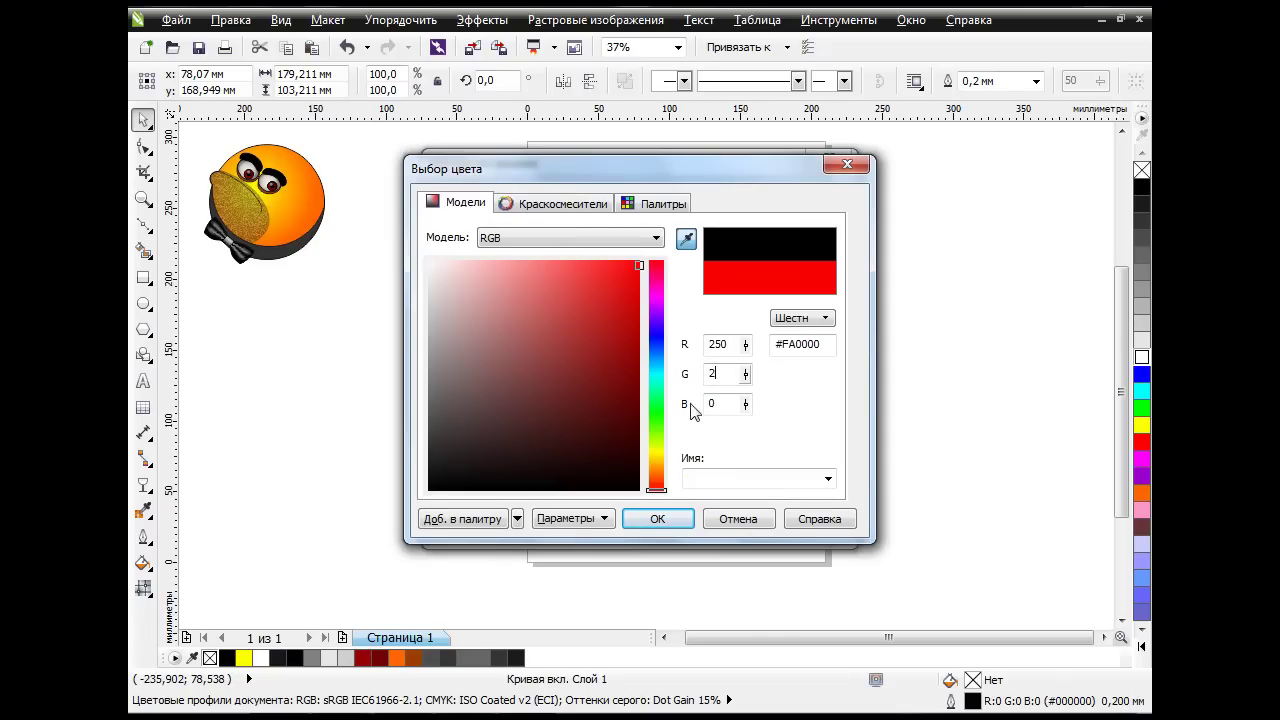
{"action": "type", "text": "25"}
{"action": "key", "text": "Tab"}
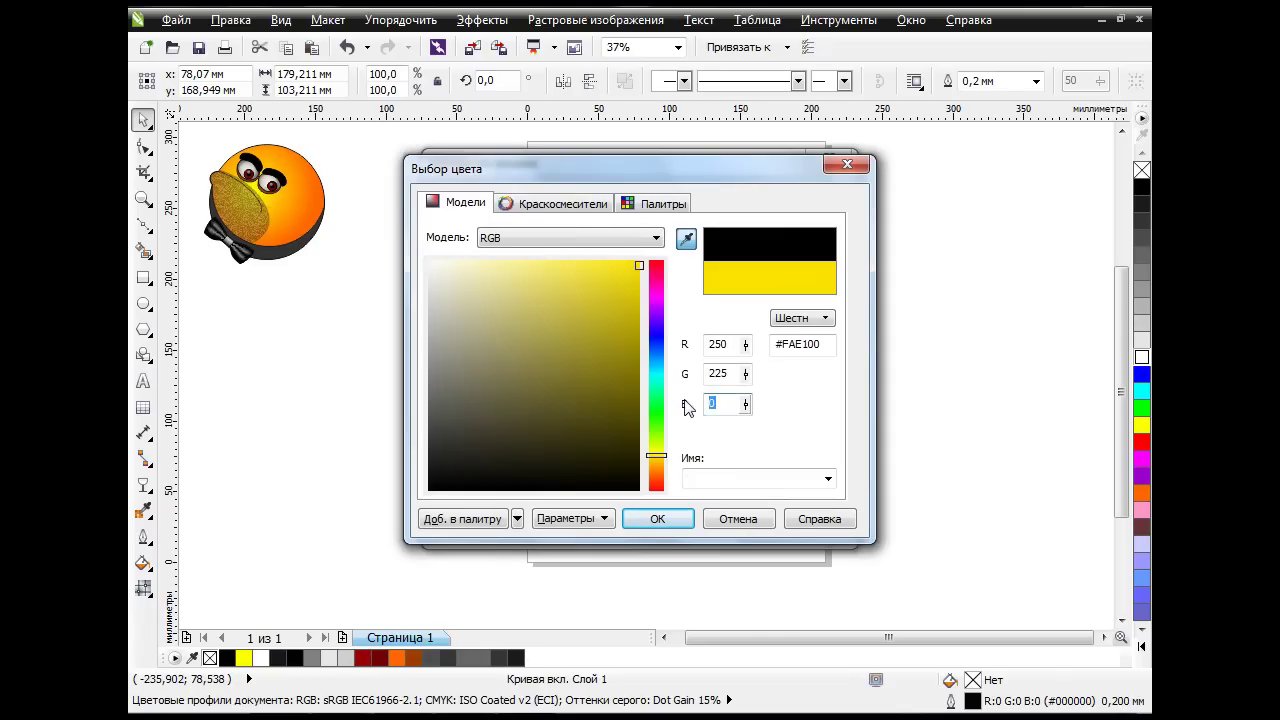
{"action": "type", "text": "115"}
{"action": "left_click", "coordinate": [652, 520]}
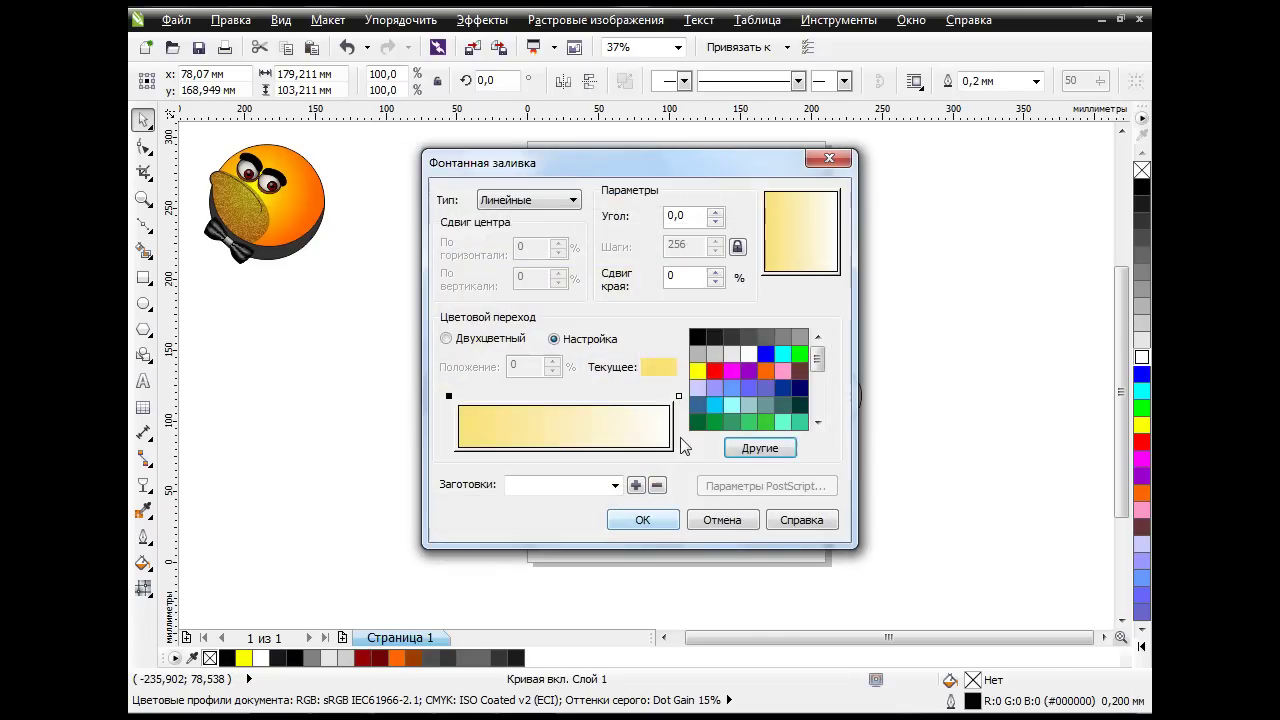
Set the end colour of the crown's gradient to RGB 140, 110, 40.
{"action": "left_click", "coordinate": [760, 449]}
{"action": "left_click", "coordinate": [462, 202]}
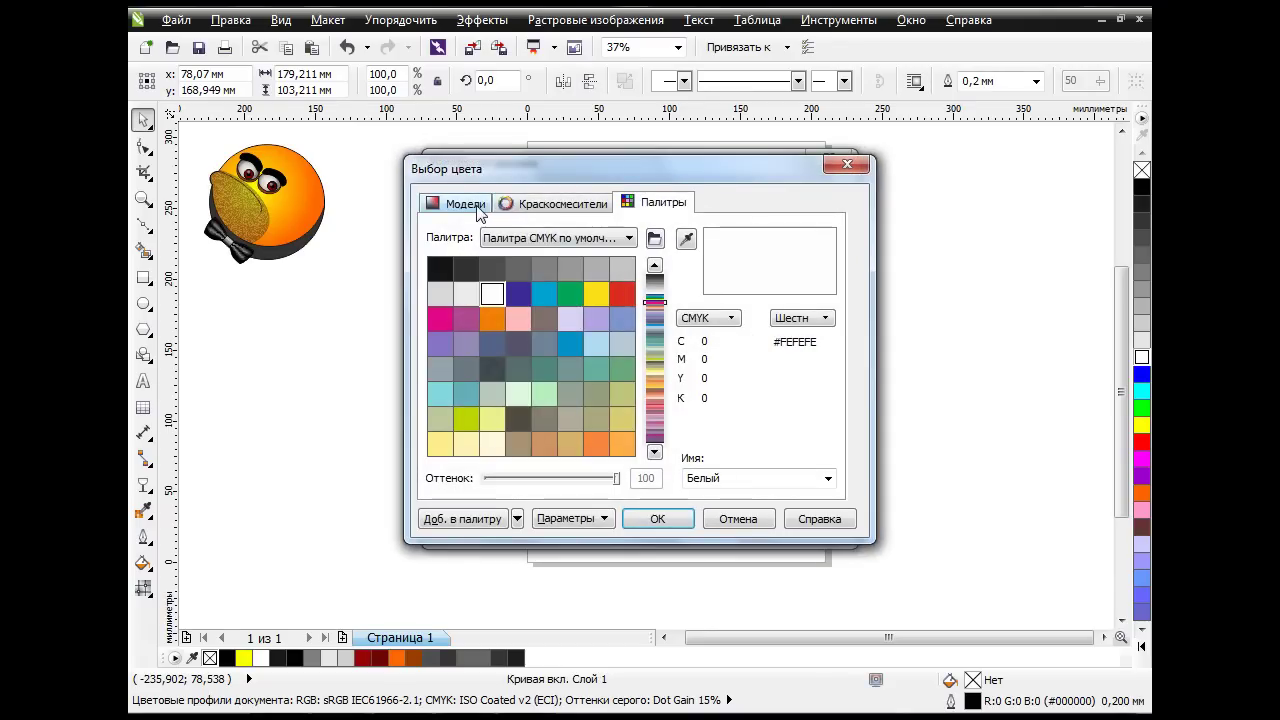
{"action": "left_click", "coordinate": [572, 238]}
{"action": "left_click", "coordinate": [571, 277]}
{"action": "left_click_drag", "start_coordinate": [735, 345], "coordinate": [690, 350]}
{"action": "type", "text": "14"}
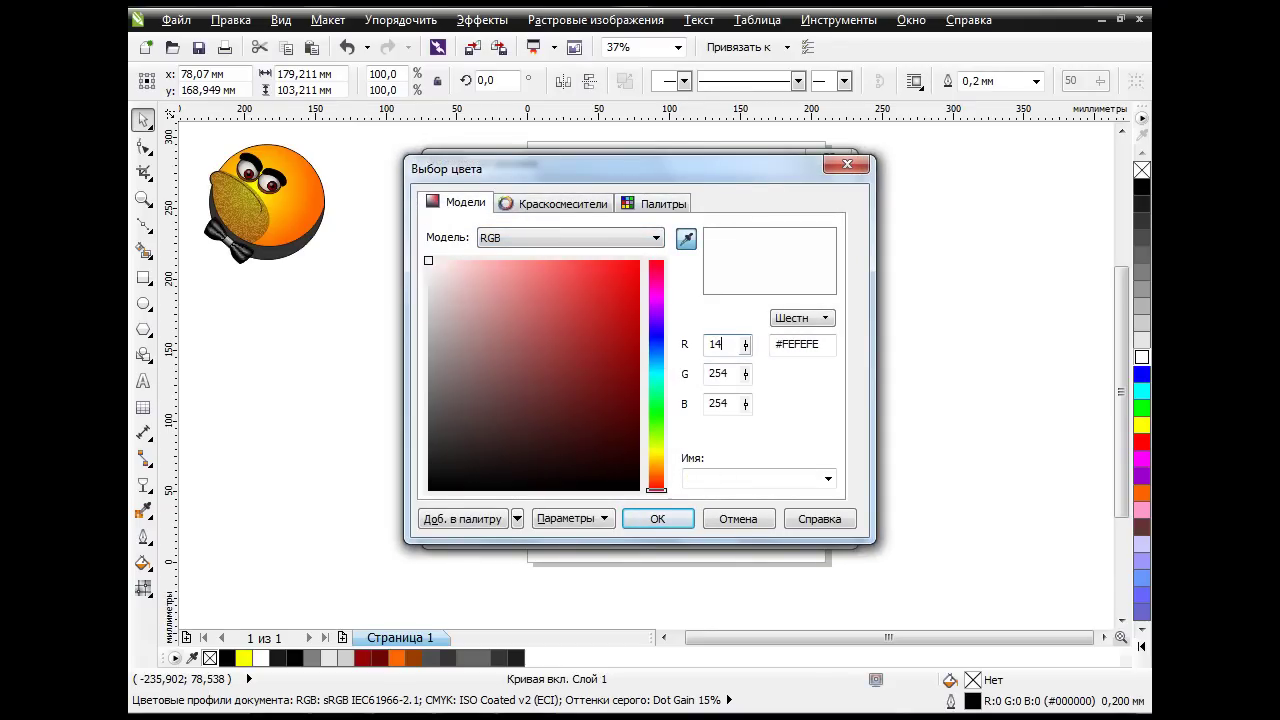
{"action": "type", "text": "0"}
{"action": "key", "text": "Tab"}
{"action": "type", "text": "11"}
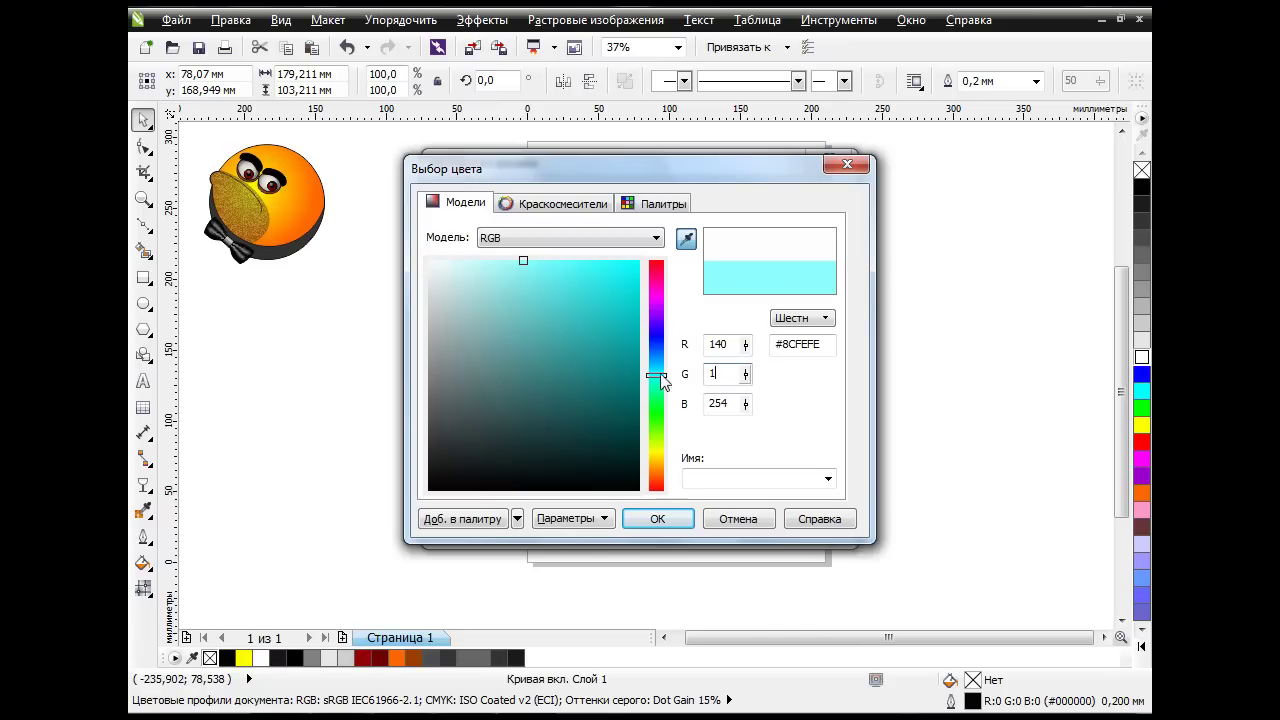
{"action": "key", "text": "Tab"}
{"action": "type", "text": "4"}
{"action": "key", "text": "Tab"}
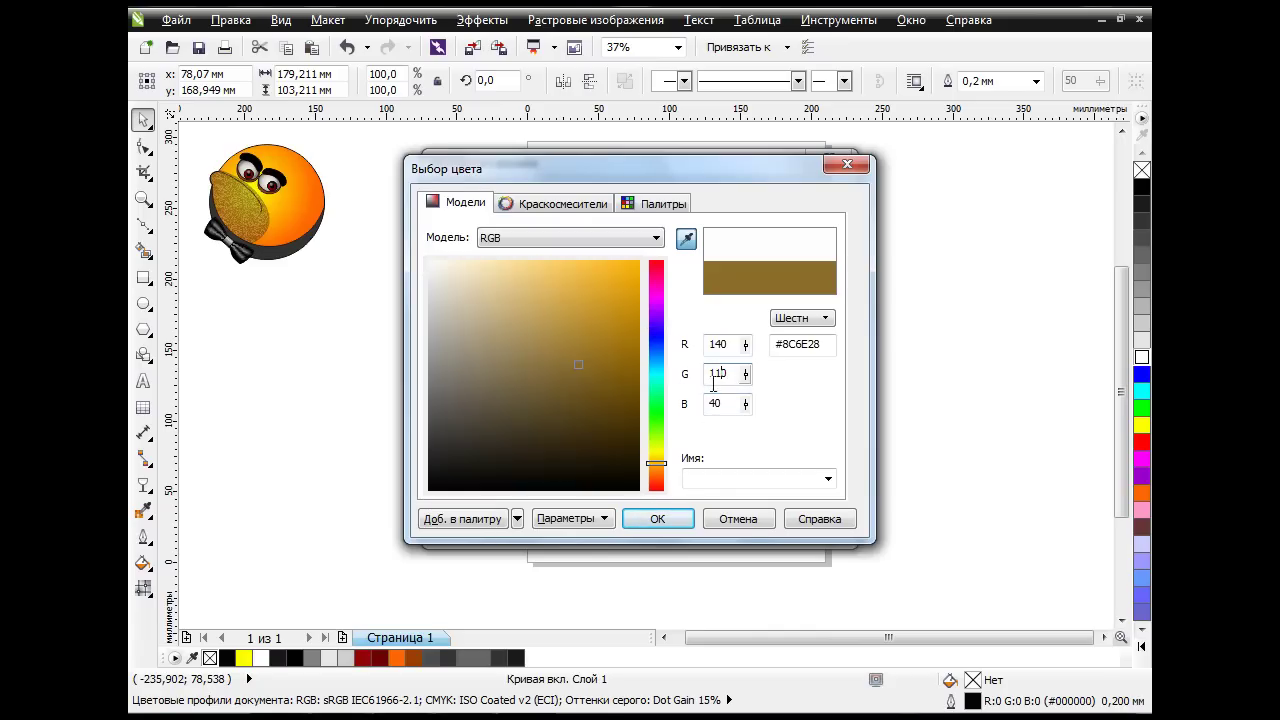
{"action": "left_click", "coordinate": [657, 518]}
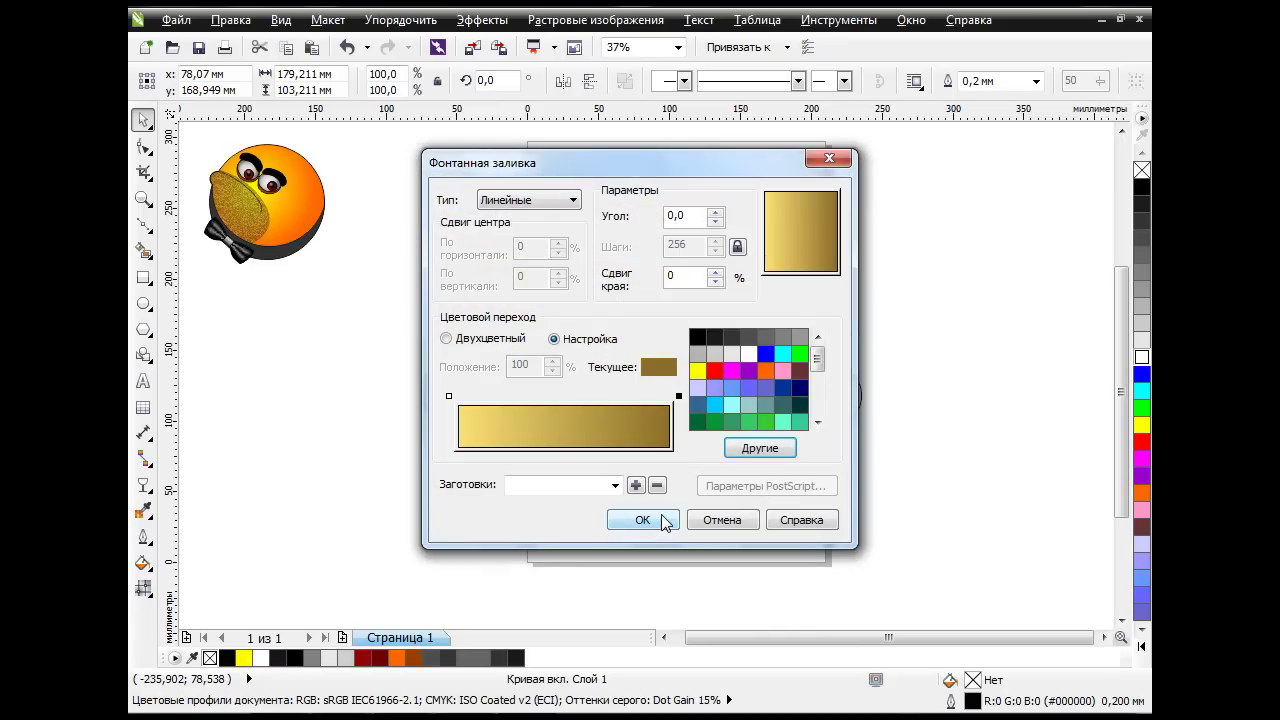
Angle the crown's gradient vertically, light yellow at the top and brown at the bottom, and apply the fill.
{"action": "left_click", "coordinate": [668, 216]}
{"action": "type", "text": "9"}
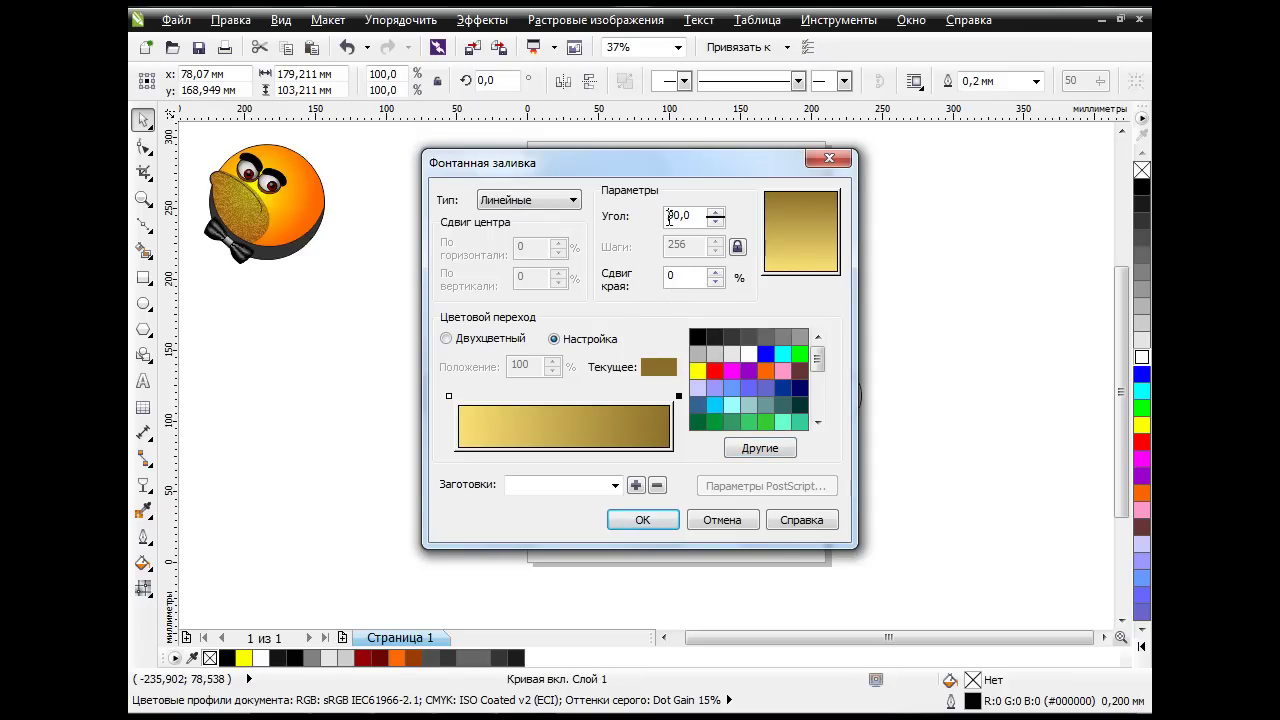
{"action": "left_click", "coordinate": [660, 522]}
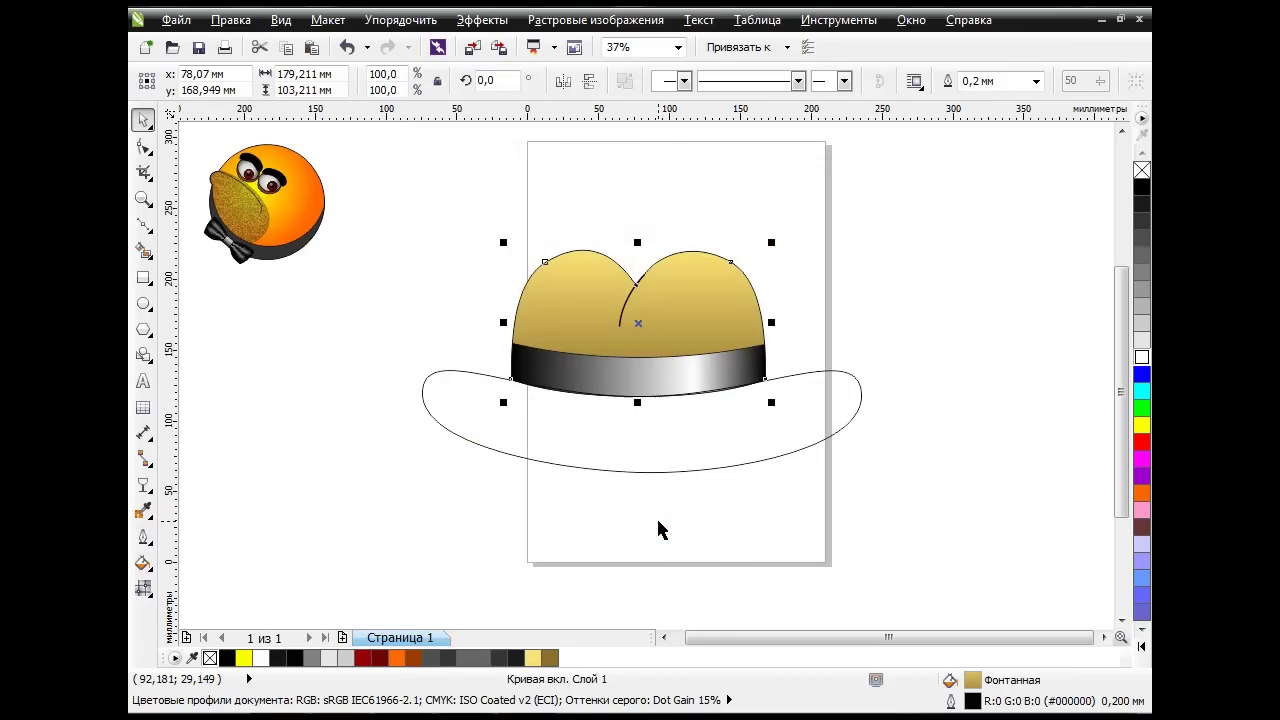
Copy only the fill property from the crown to the brim and deselect it.
{"action": "left_click", "coordinate": [688, 468]}
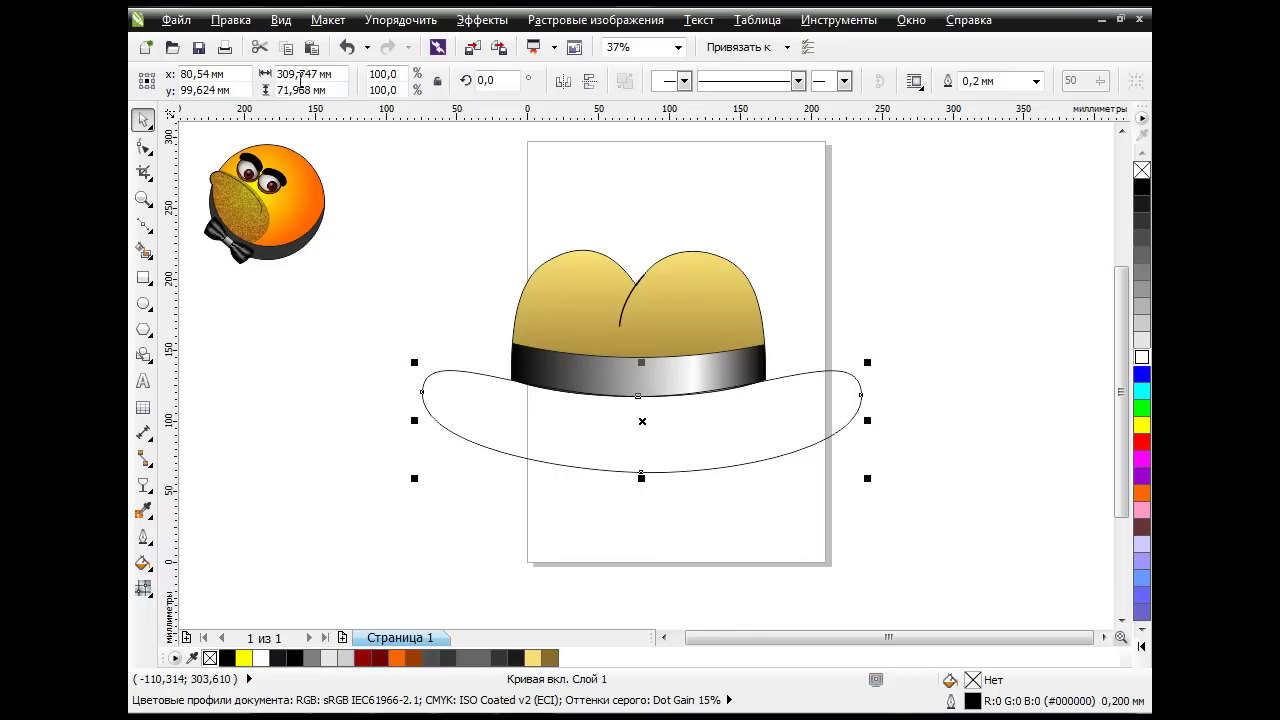
{"action": "left_click", "coordinate": [218, 30]}
{"action": "left_click", "coordinate": [325, 298]}
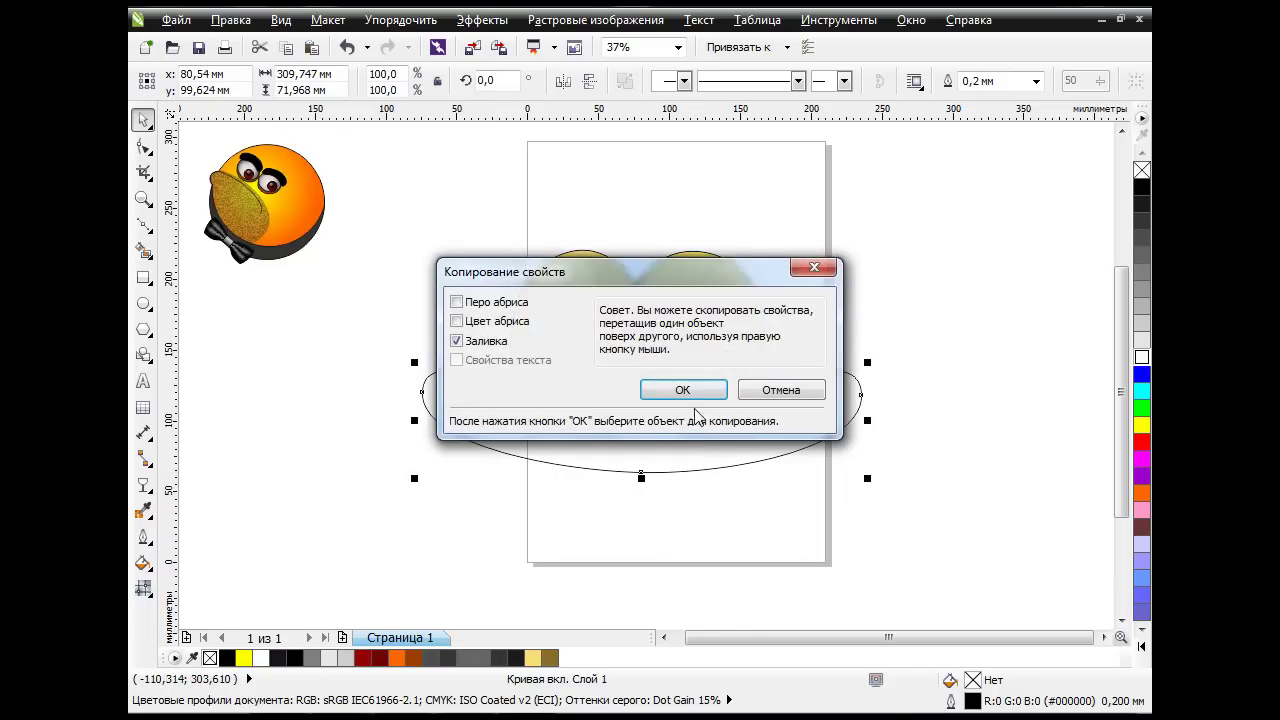
{"action": "left_click", "coordinate": [690, 288]}
{"action": "left_click", "coordinate": [908, 335]}
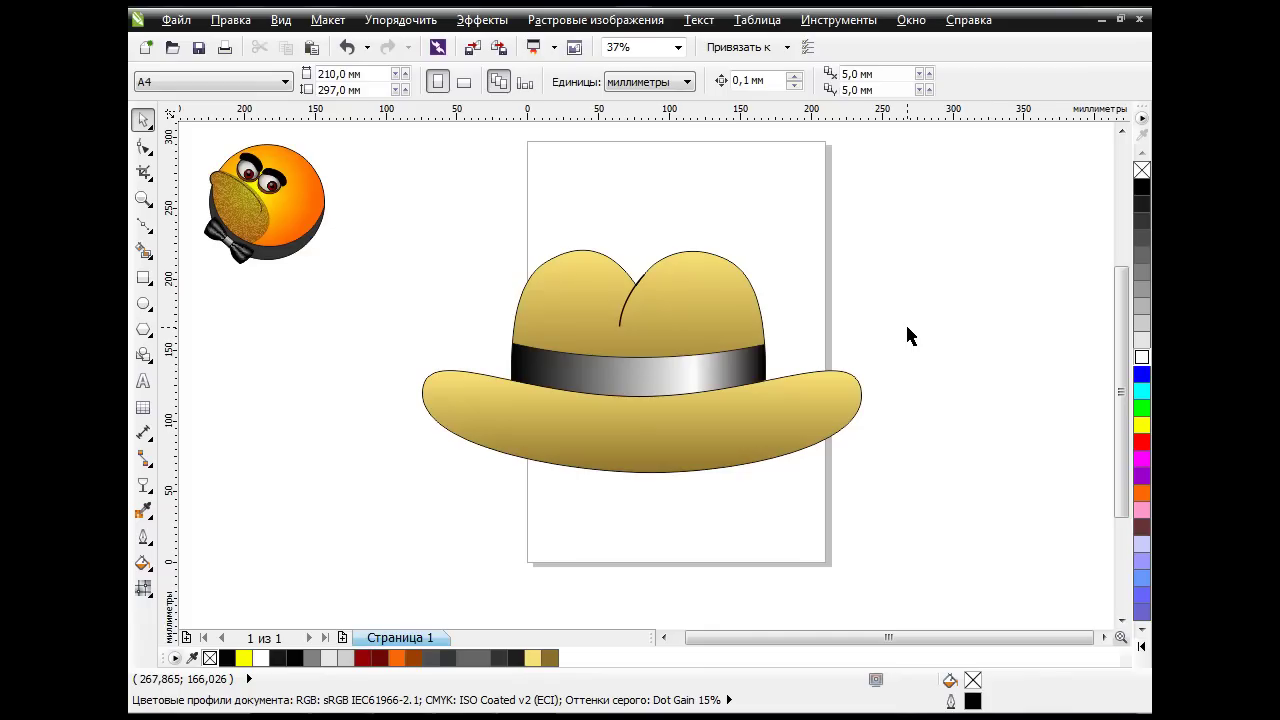
Group the four hat parts and scale the hat down proportionally to about 73 mm wide.
{"action": "left_click_drag", "start_coordinate": [387, 222], "coordinate": [918, 500]}
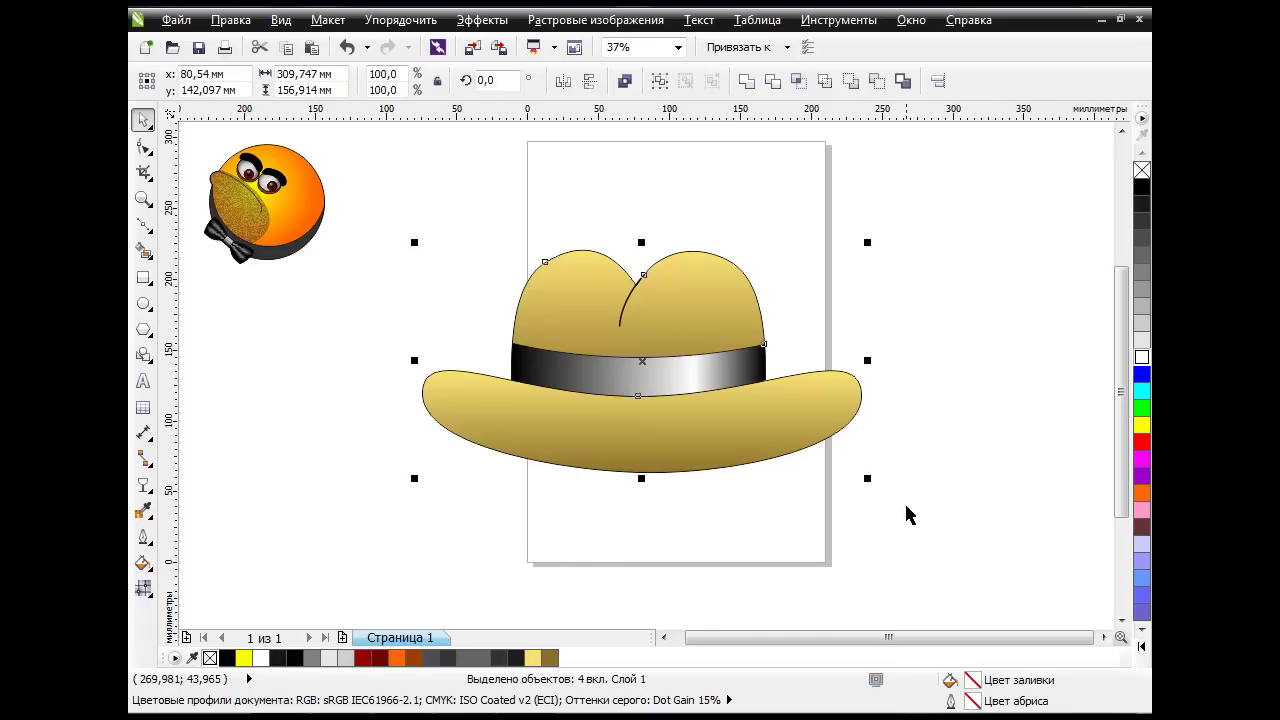
{"action": "left_click", "coordinate": [659, 80]}
{"action": "left_click_drag", "start_coordinate": [870, 481], "coordinate": [678, 223]}
Move the grouped face onto the page, enlarge it to about 196 mm wide, and place the small hat on top of the head.
{"action": "left_click_drag", "start_coordinate": [289, 221], "coordinate": [617, 340]}
{"action": "left_click_drag", "start_coordinate": [665, 402], "coordinate": [878, 524]}
{"action": "left_click_drag", "start_coordinate": [670, 218], "coordinate": [749, 265]}
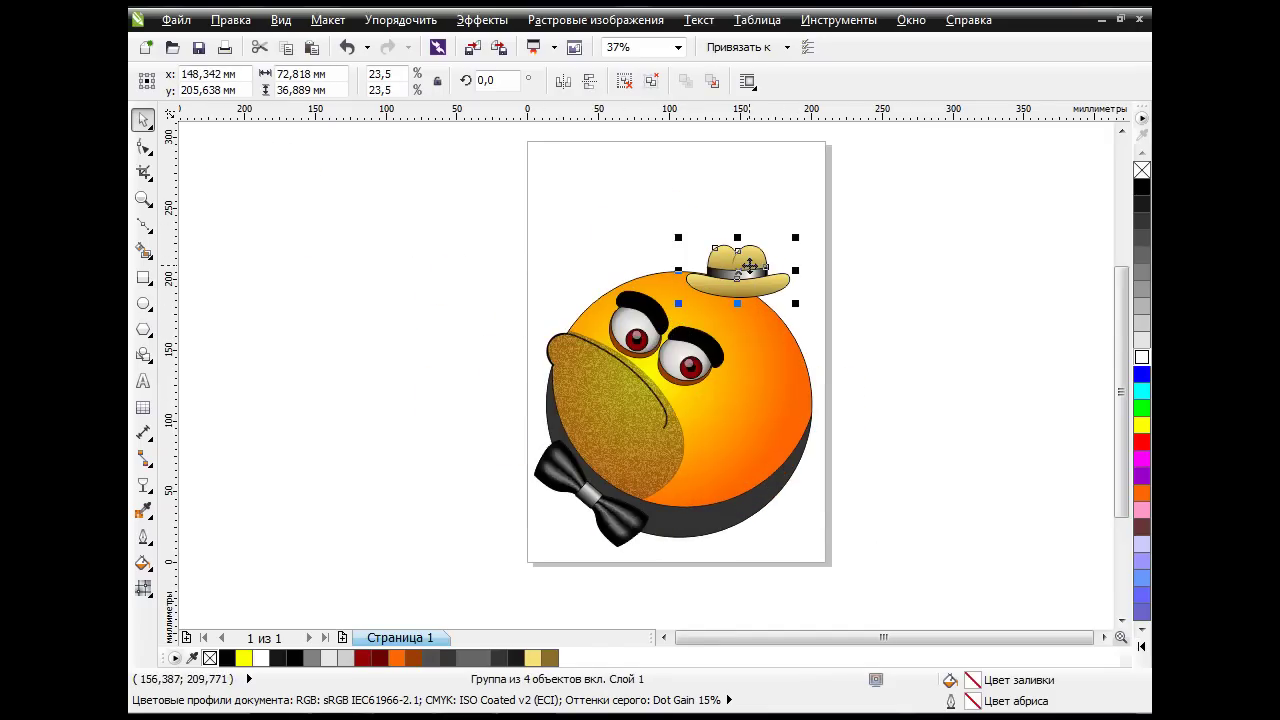
Enlarge the hat proportionally to about 170 mm wide and tilt it clockwise to a rotation of about 332.5 degrees.
{"action": "left_click_drag", "start_coordinate": [798, 302], "coordinate": [754, 274]}
{"action": "left_click", "coordinate": [760, 272]}
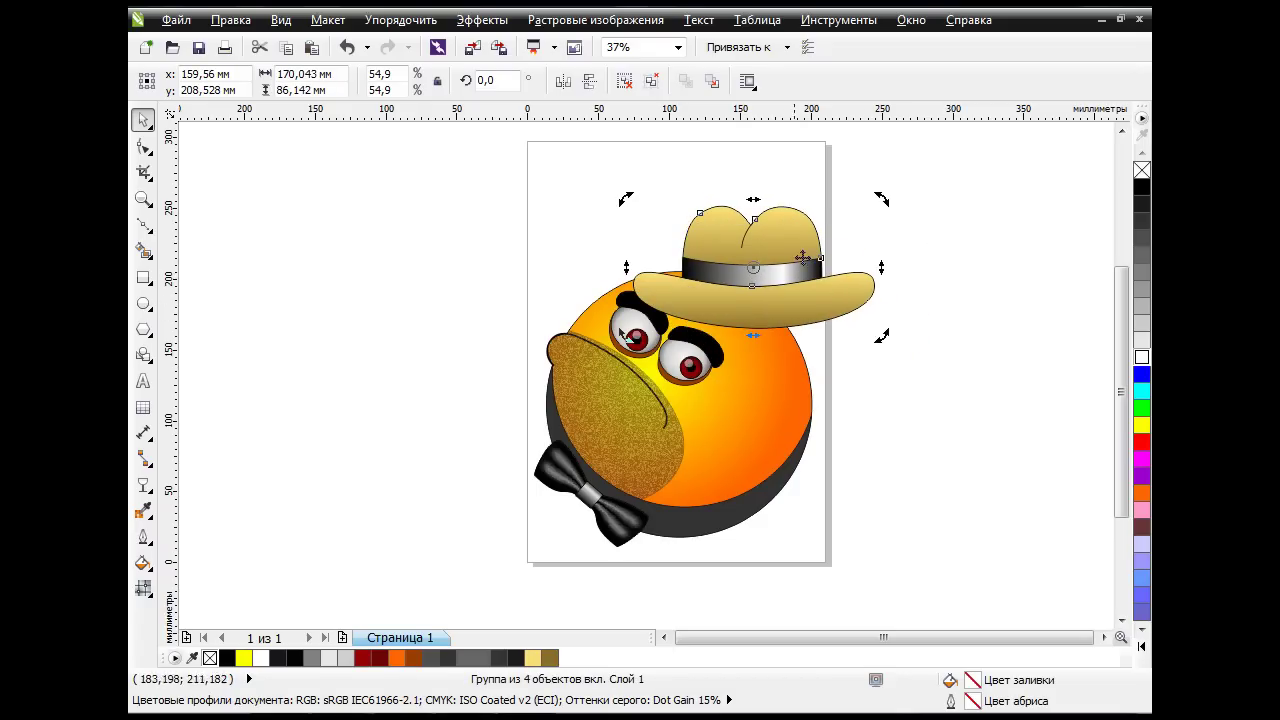
{"action": "left_click_drag", "start_coordinate": [881, 198], "coordinate": [904, 268]}
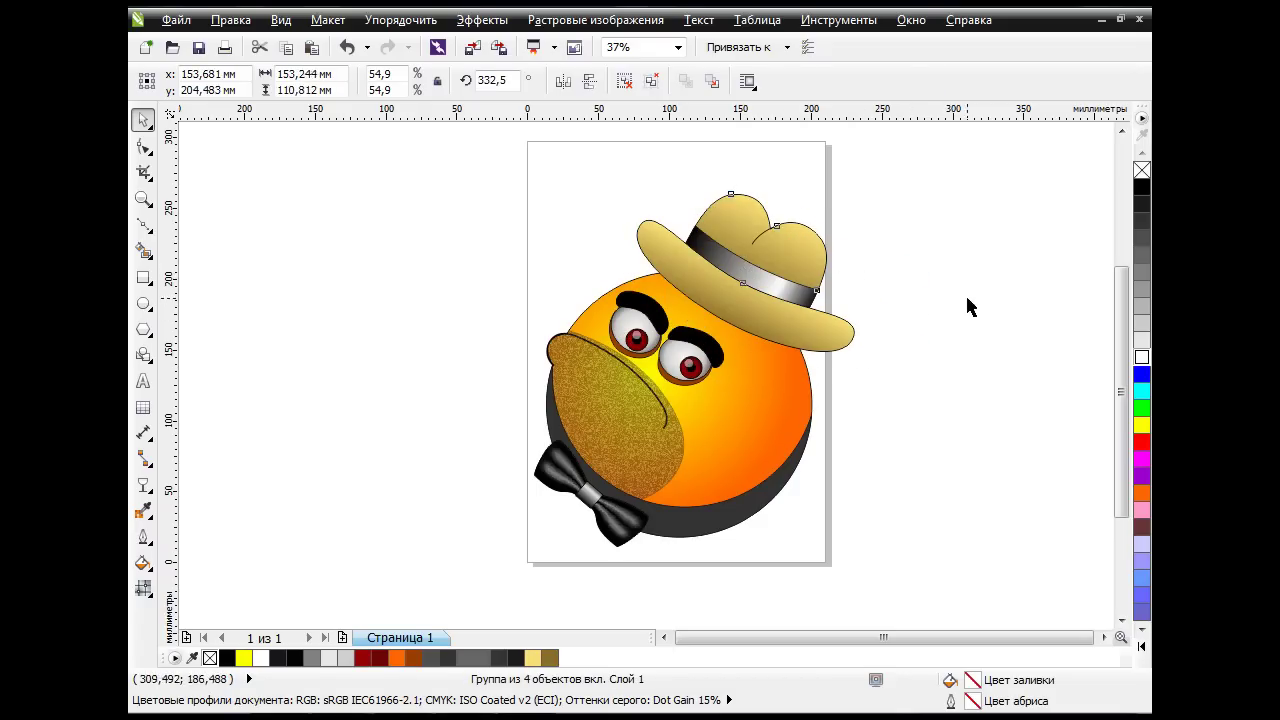
{"action": "left_click", "coordinate": [965, 293]}
Lower the hat onto the head and tilt it further to a rotation of about 324.6 degrees.
{"action": "left_click_drag", "start_coordinate": [752, 262], "coordinate": [758, 279]}
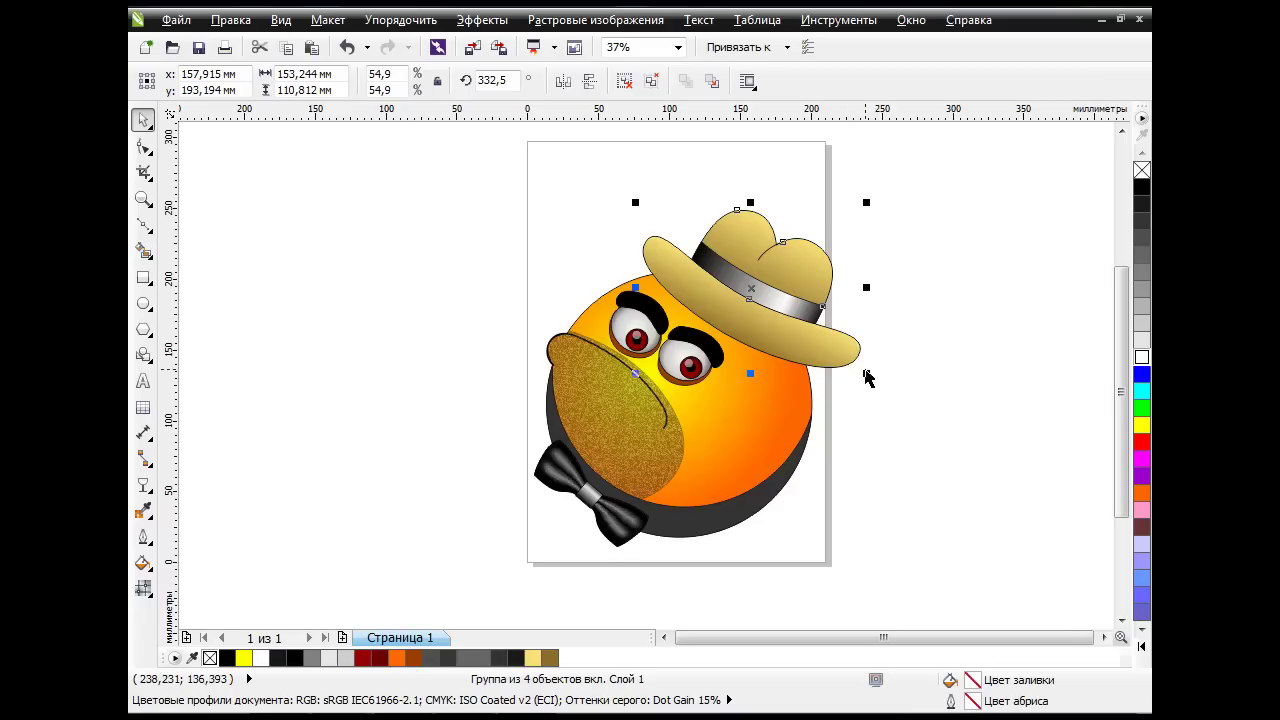
{"action": "left_click", "coordinate": [788, 289]}
{"action": "mouse_move", "coordinate": [869, 376]}
{"action": "left_mouse_down"}
{"action": "mouse_move", "coordinate": [860, 408]}
{"action": "mouse_move", "coordinate": [860, 386]}
{"action": "left_mouse_up"}
{"action": "left_click", "coordinate": [923, 408]}
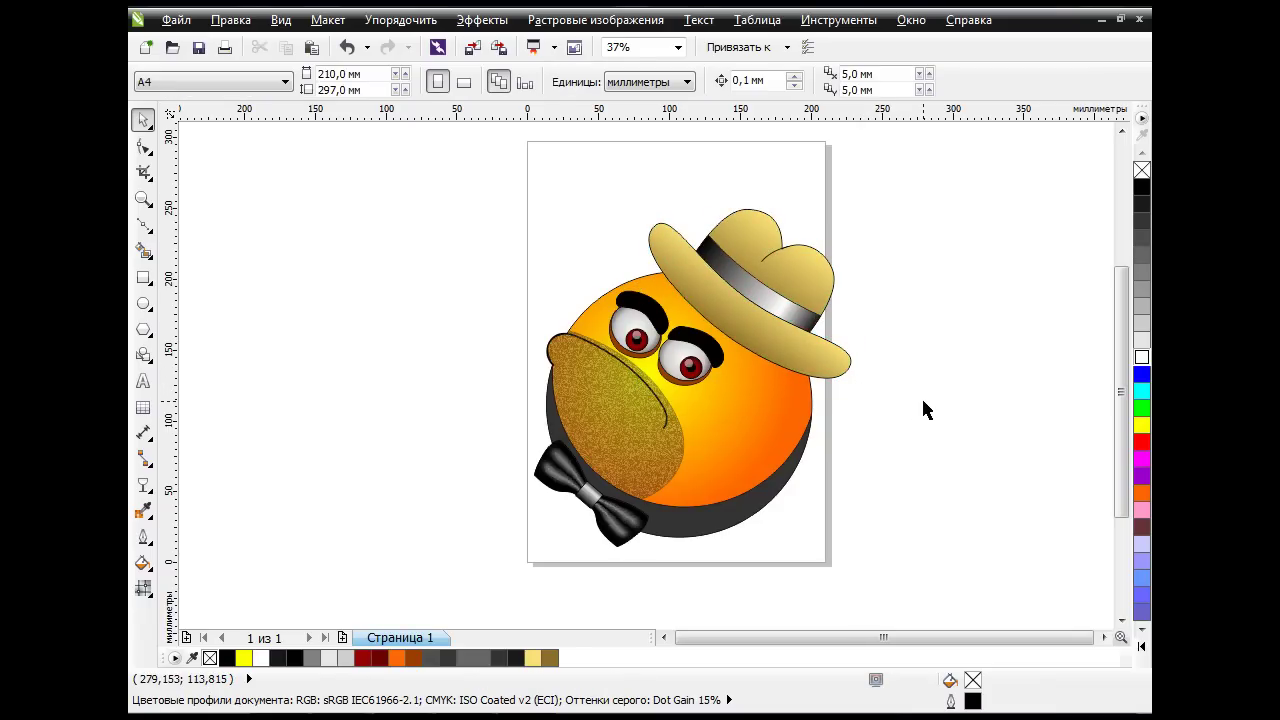
Send the hat to the back behind the face, and ungroup the face's objects.
{"action": "left_click", "coordinate": [781, 309]}
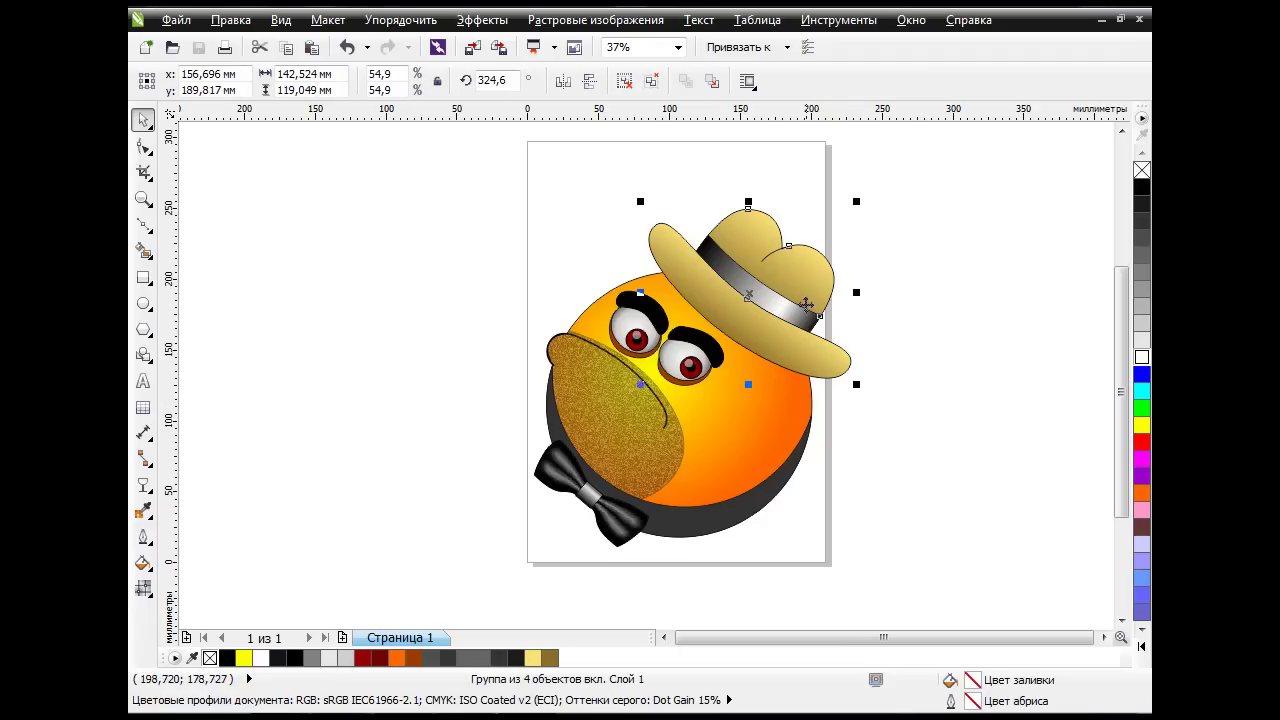
{"action": "key", "text": "shift+Page_Down"}
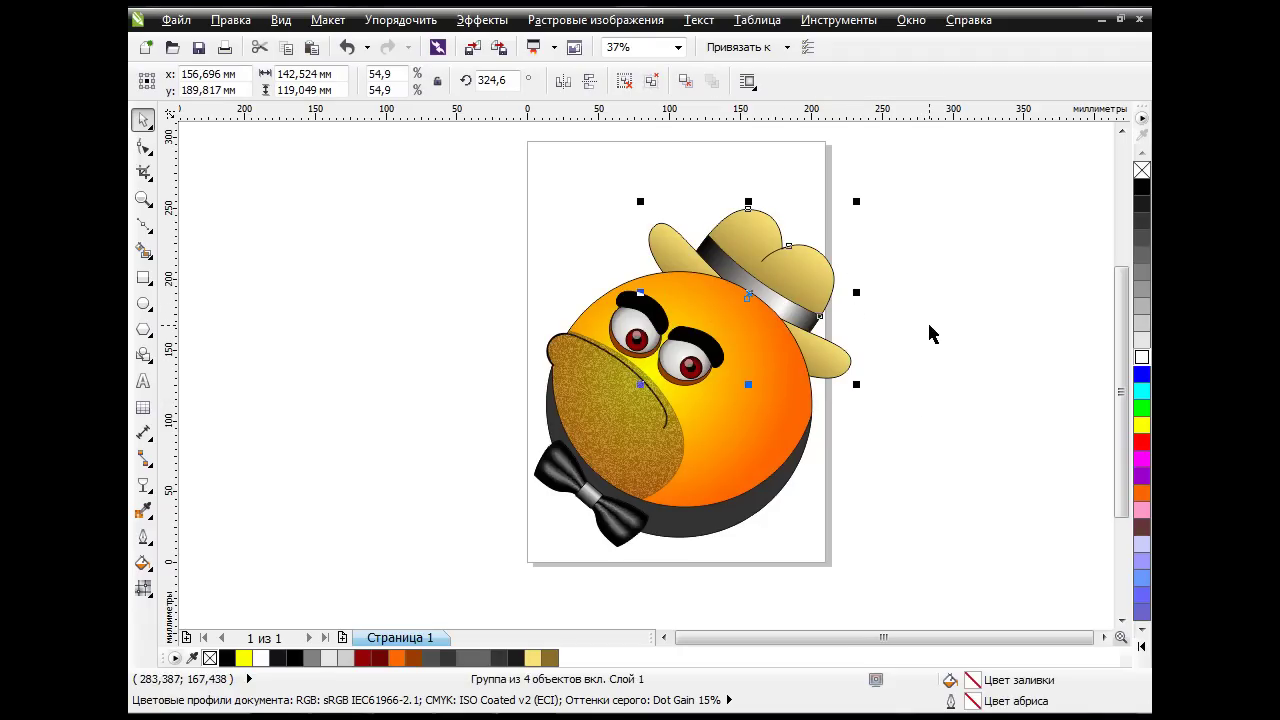
{"action": "left_click", "coordinate": [780, 340]}
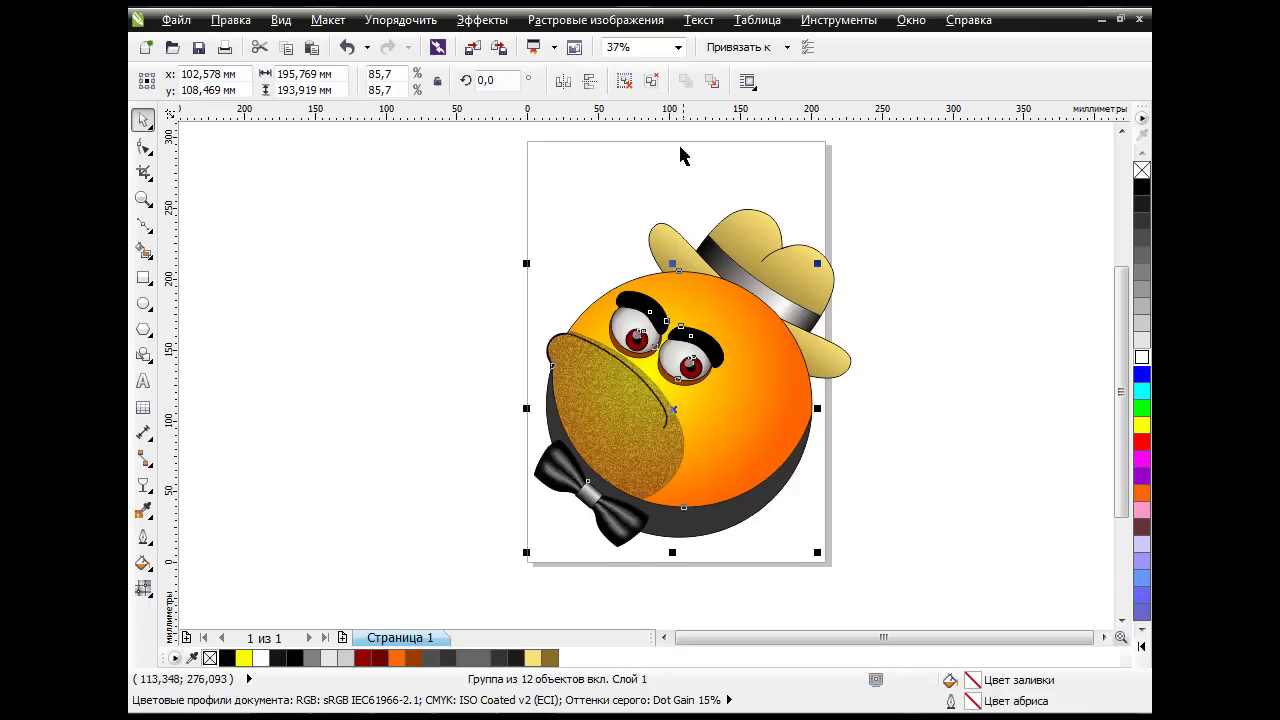
{"action": "left_click", "coordinate": [623, 80]}
Add two nodes to the head's upper-right outline and pull the outline inward so that it exposes the hat's brim.
{"action": "left_click", "coordinate": [800, 366]}
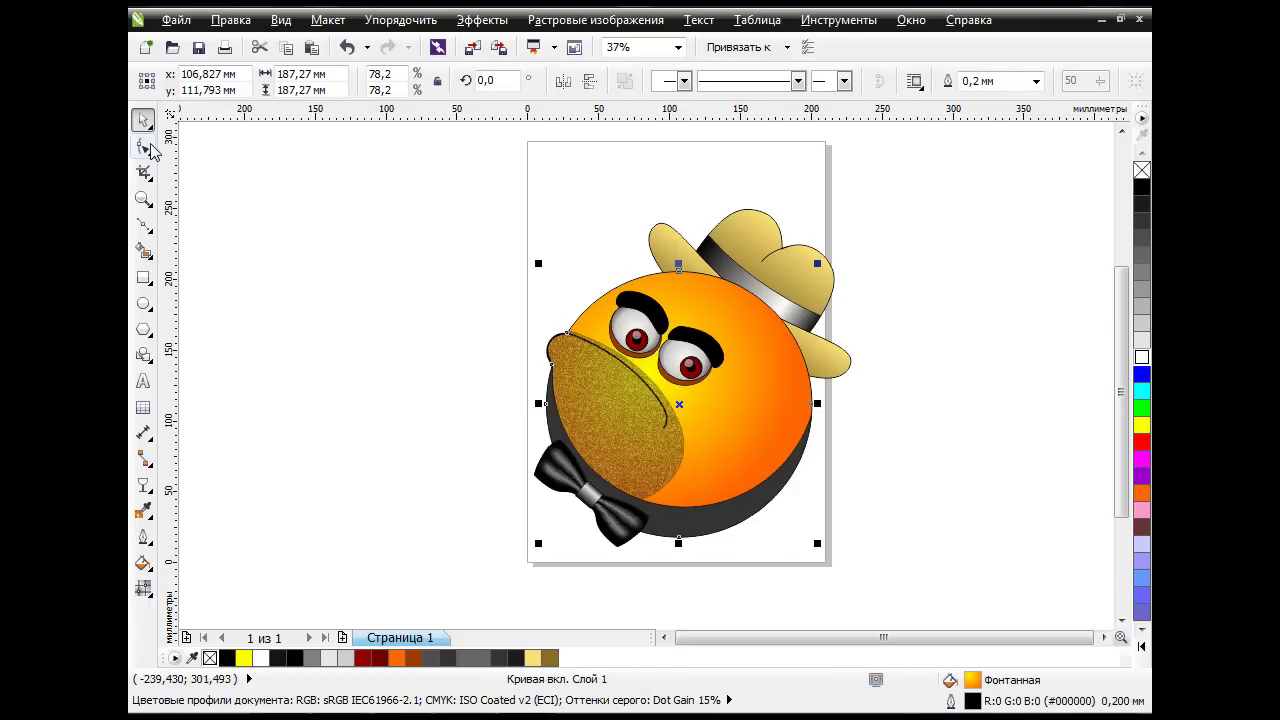
{"action": "left_click", "coordinate": [143, 146]}
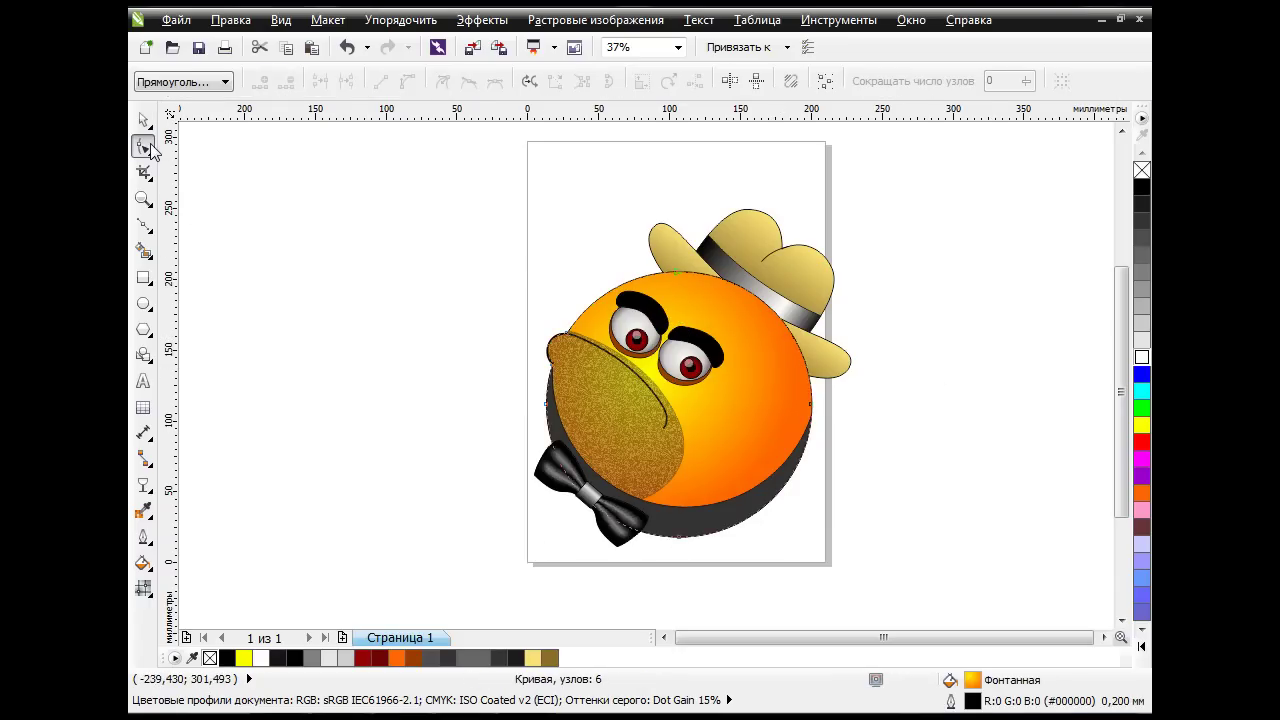
{"action": "double_click", "coordinate": [750, 292]}
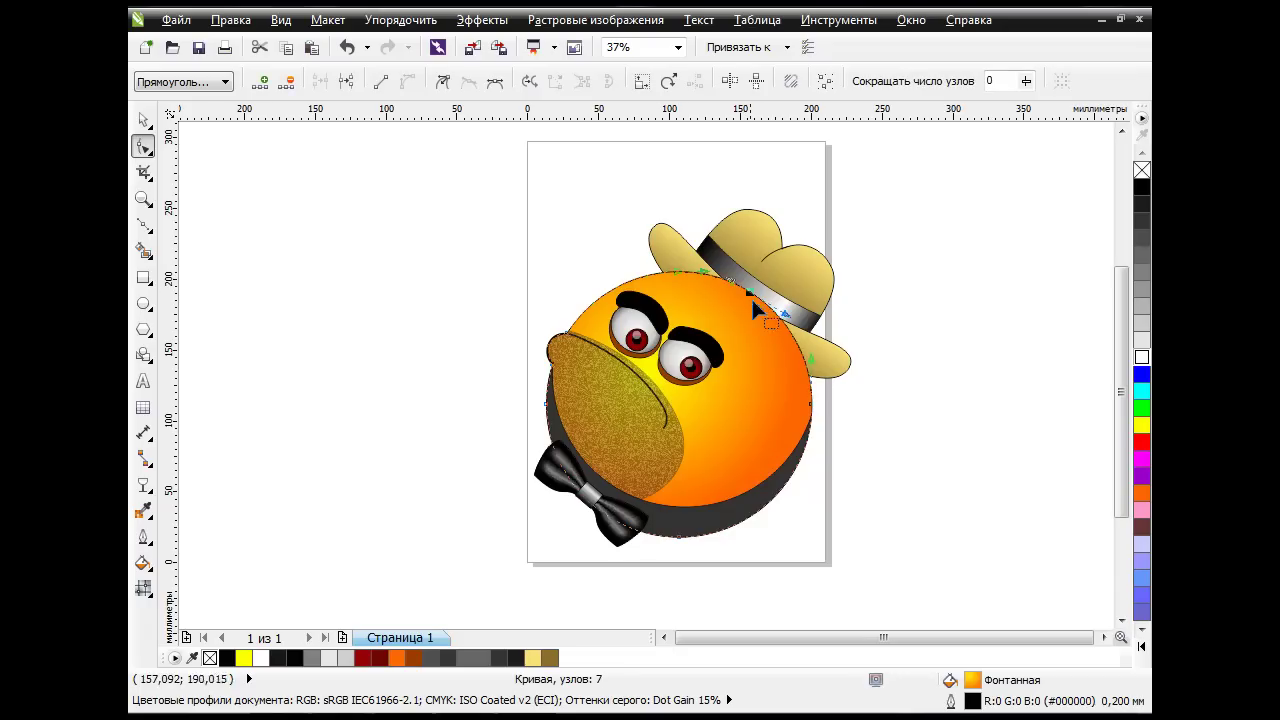
{"action": "double_click", "coordinate": [800, 352]}
{"action": "mouse_move", "coordinate": [754, 295]}
{"action": "left_mouse_down"}
{"action": "mouse_move", "coordinate": [740, 301]}
{"action": "mouse_move", "coordinate": [748, 312]}
{"action": "left_mouse_up"}
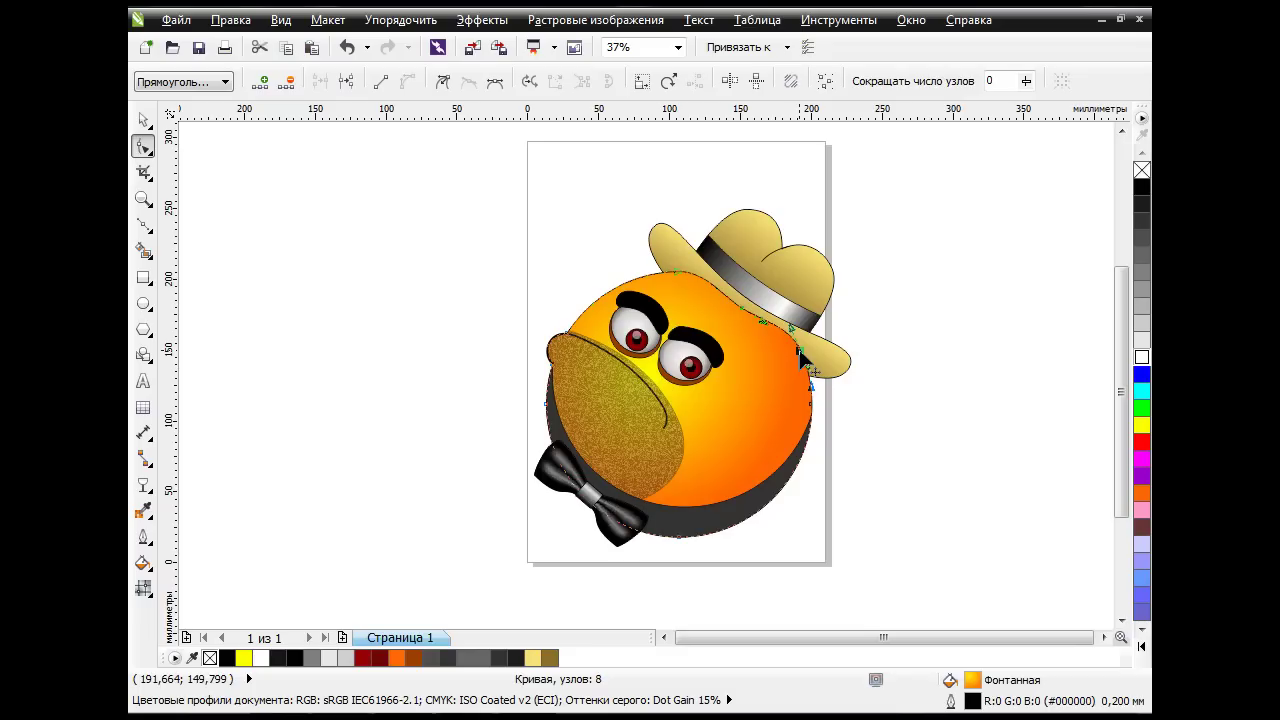
{"action": "mouse_move", "coordinate": [737, 303]}
{"action": "left_mouse_down"}
{"action": "mouse_move", "coordinate": [753, 318]}
{"action": "mouse_move", "coordinate": [741, 303]}
{"action": "left_mouse_up"}
{"action": "key", "text": "space"}
{"action": "left_click", "coordinate": [360, 246]}
Nudge the hat slightly toward the lower right and fine-tune its tilt against the head.
{"action": "left_click_drag", "start_coordinate": [797, 263], "coordinate": [801, 265]}
{"action": "left_click", "coordinate": [801, 265]}
{"action": "left_click_drag", "start_coordinate": [861, 204], "coordinate": [857, 206]}
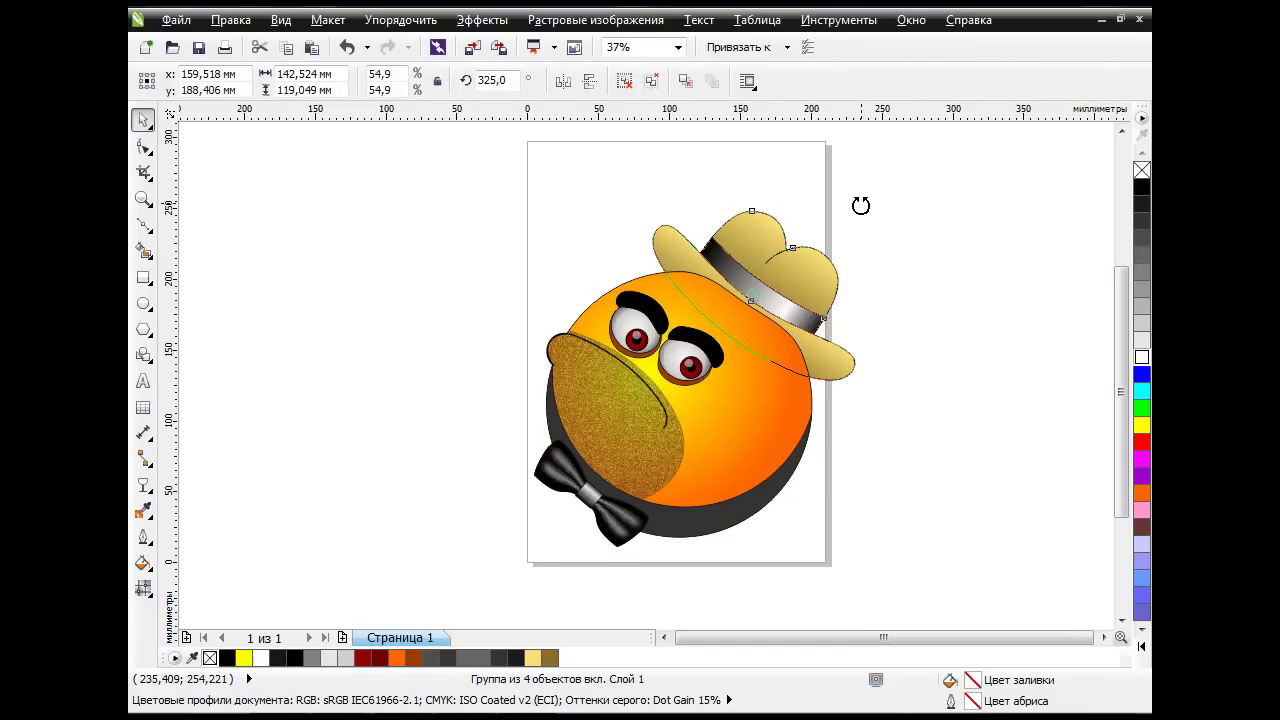
{"action": "left_click", "coordinate": [950, 367]}
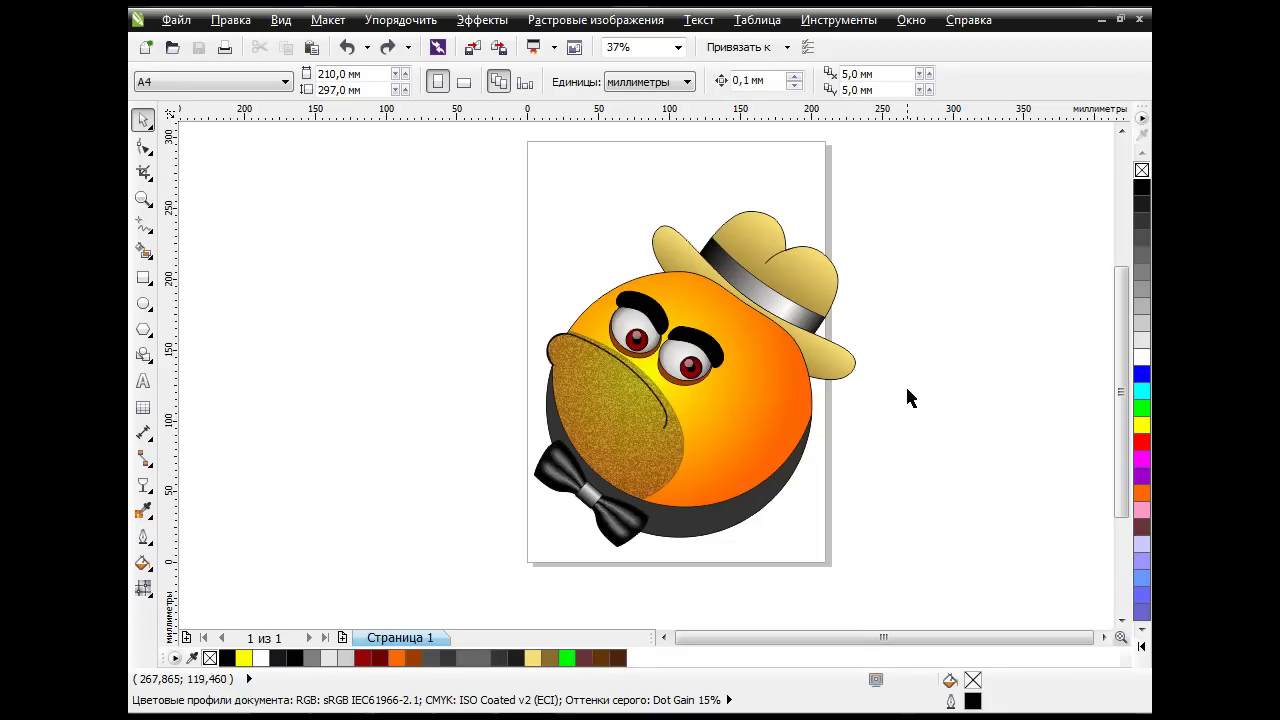
{"action": "left_click", "coordinate": [808, 274]}
{"action": "left_click", "coordinate": [753, 411]}
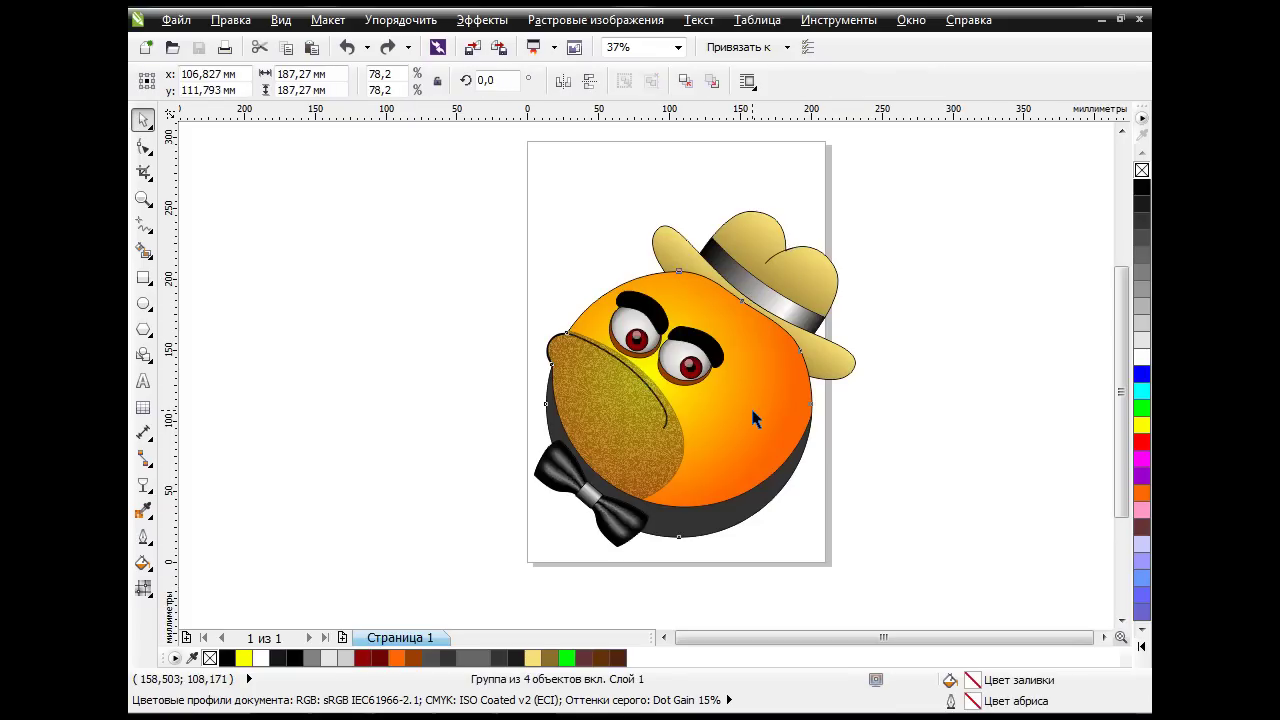
{"action": "left_click", "coordinate": [935, 442]}
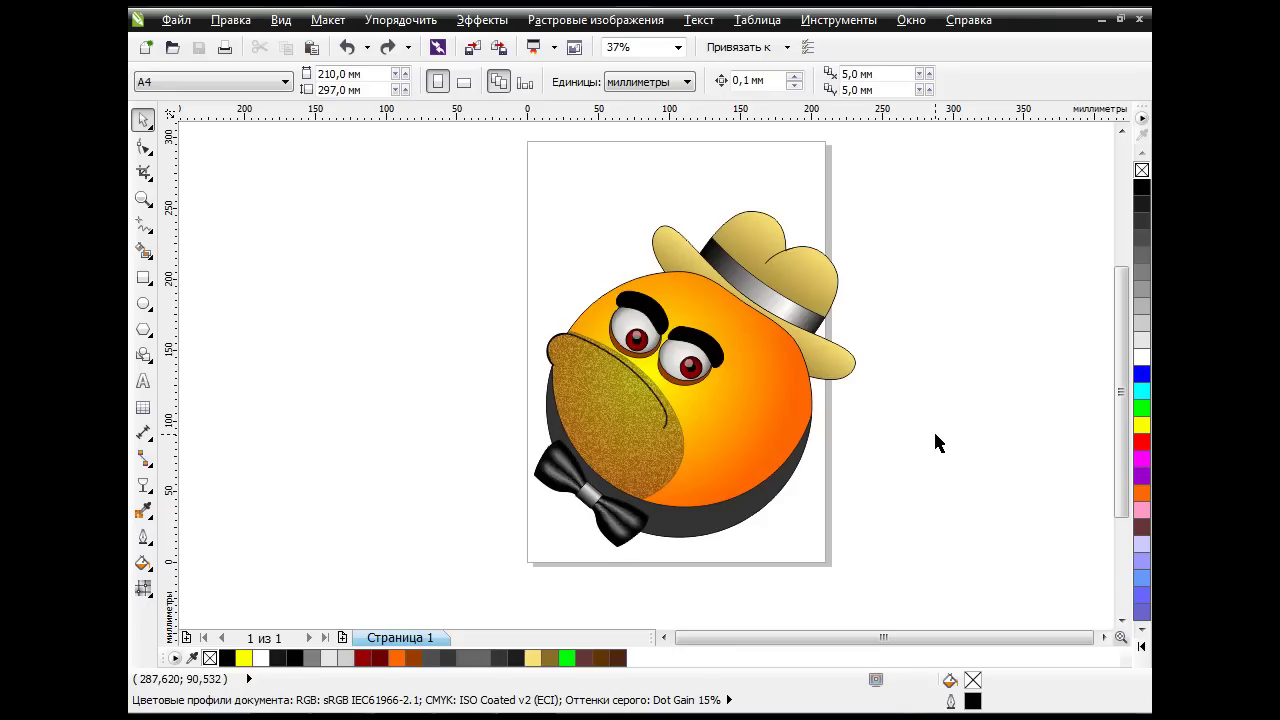
Paste the smoking cigar artwork, shrink it to about 31.6%, and rotate it clockwise to about 293 degrees so its burning end points up.
{"action": "key", "text": "ctrl+v"}
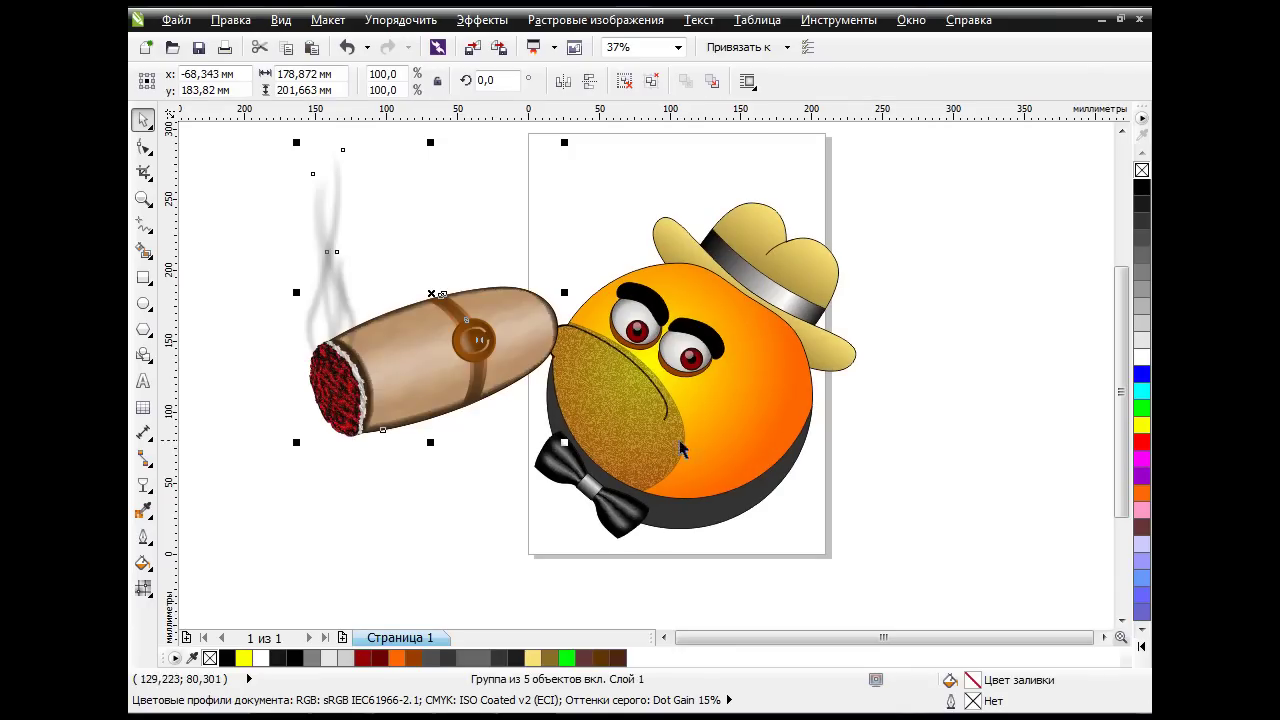
{"action": "left_click_drag", "start_coordinate": [295, 447], "coordinate": [409, 316]}
{"action": "left_click_drag", "start_coordinate": [520, 248], "coordinate": [556, 264]}
{"action": "left_click", "coordinate": [556, 264]}
{"action": "left_click_drag", "start_coordinate": [603, 160], "coordinate": [566, 355]}
Position the cigar over the face's mouth and ungroup it so the smoke strands are separate from the cigar body.
{"action": "left_click", "coordinate": [411, 355]}
{"action": "left_click_drag", "start_coordinate": [482, 248], "coordinate": [562, 272]}
{"action": "key", "text": "ctrl+u"}
{"action": "left_click", "coordinate": [650, 171]}
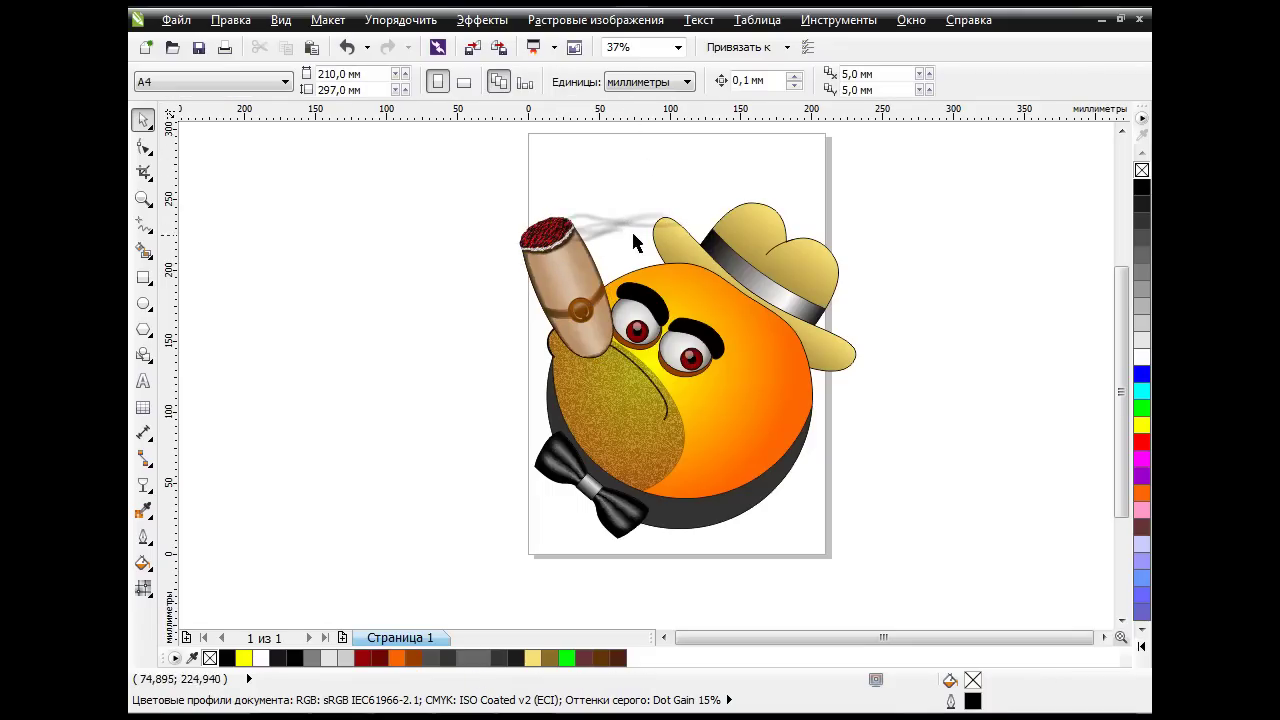
Shrink the cigar body to 21% and seat its lower end on the mouth line.
{"action": "left_click", "coordinate": [556, 268]}
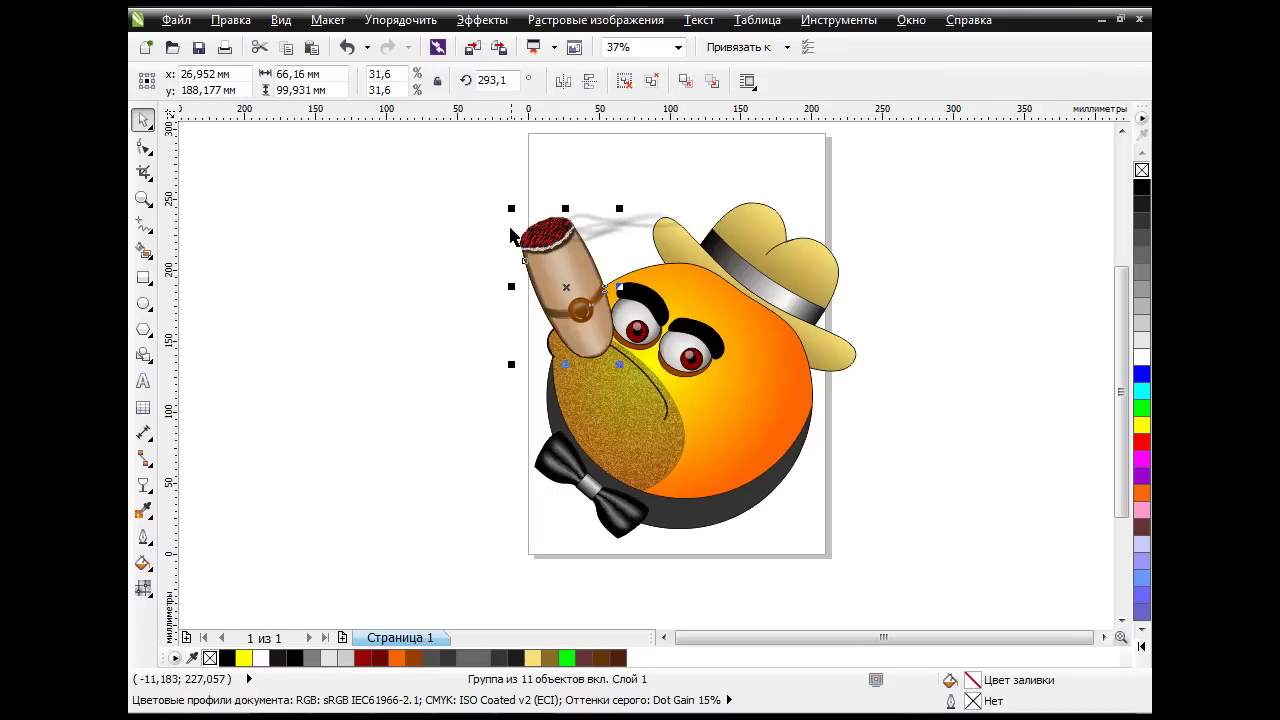
{"action": "left_click_drag", "start_coordinate": [511, 208], "coordinate": [527, 234]}
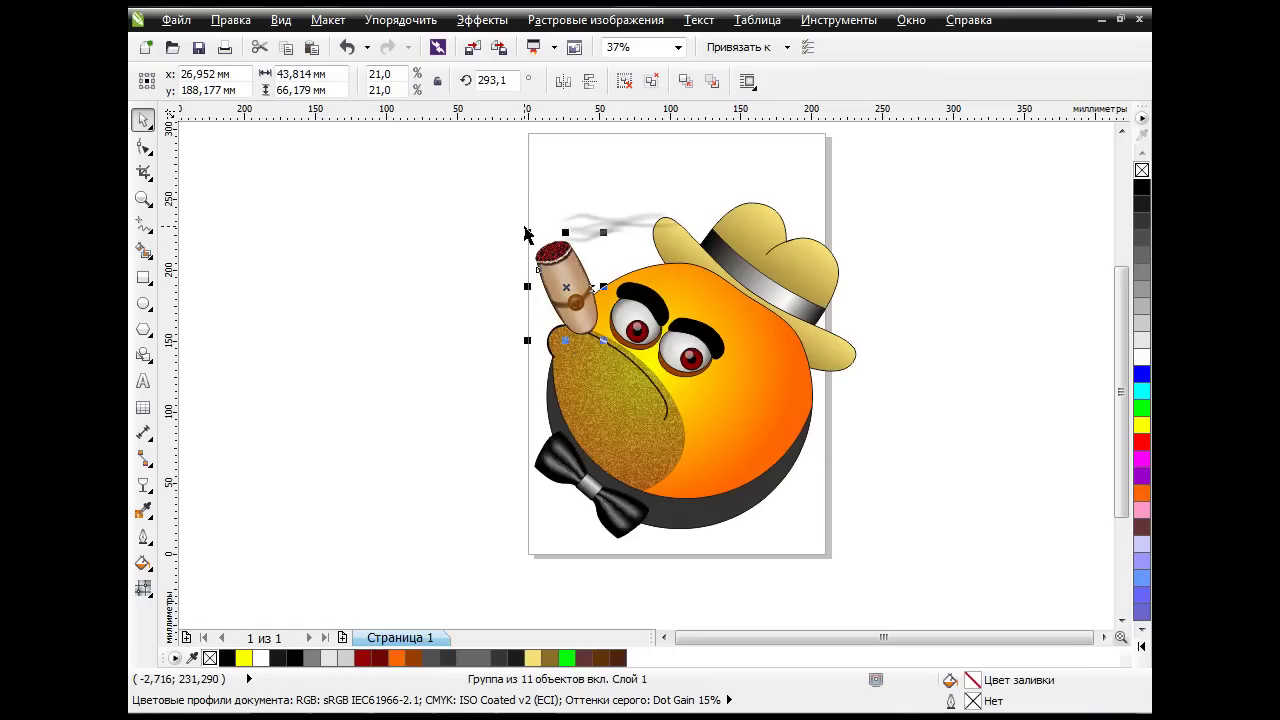
{"action": "left_click_drag", "start_coordinate": [596, 300], "coordinate": [597, 306]}
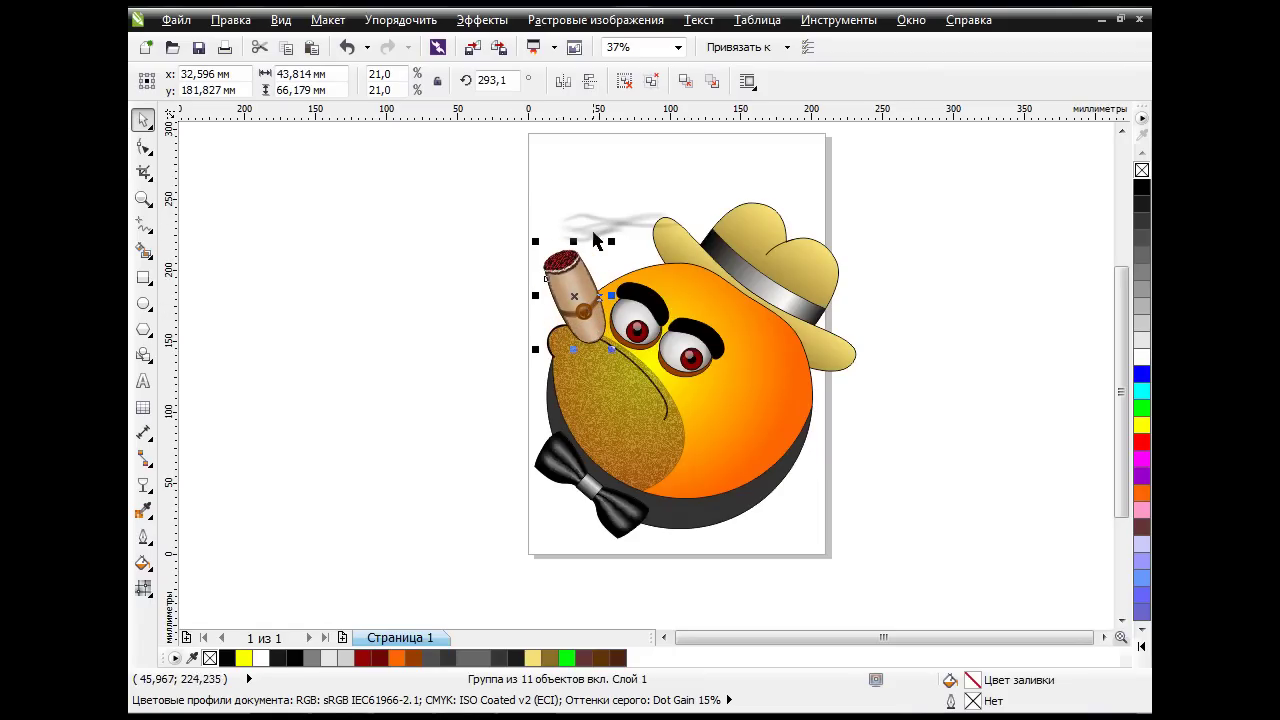
Try to rotate a single smoke strand upright, and undo the rotation.
{"action": "left_click", "coordinate": [594, 225]}
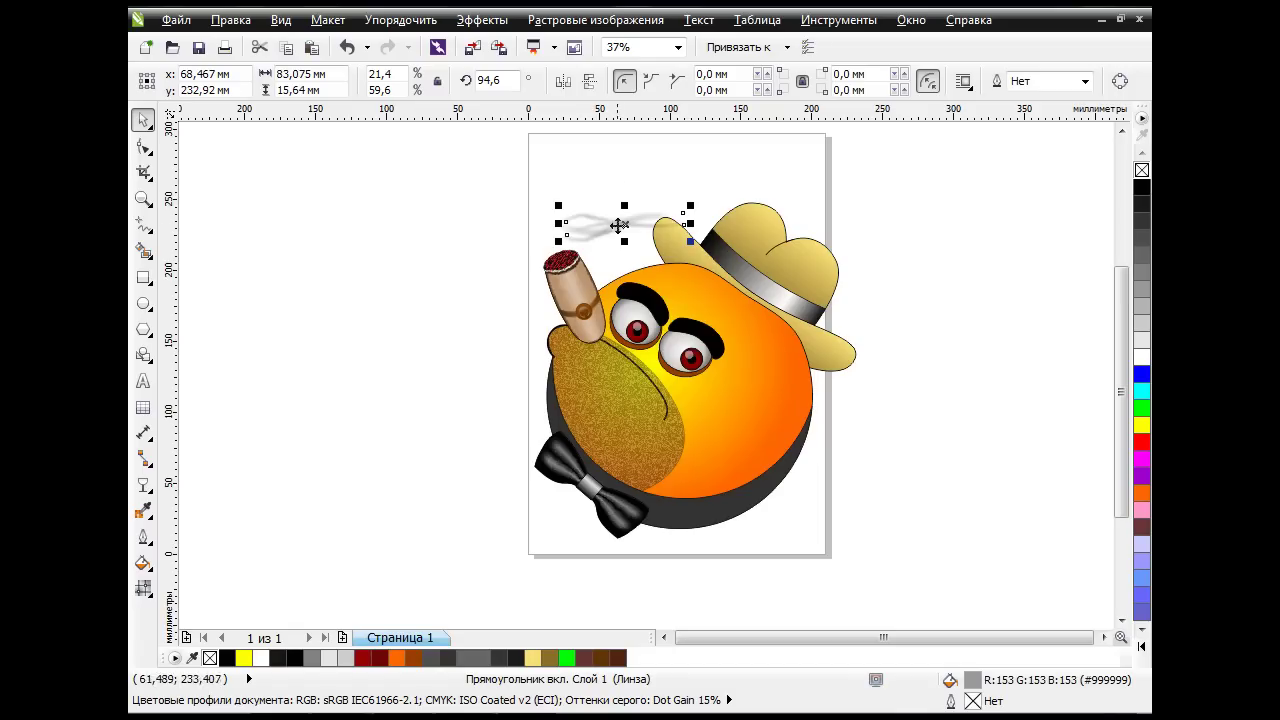
{"action": "left_click", "coordinate": [619, 225]}
{"action": "left_click_drag", "start_coordinate": [690, 205], "coordinate": [610, 122]}
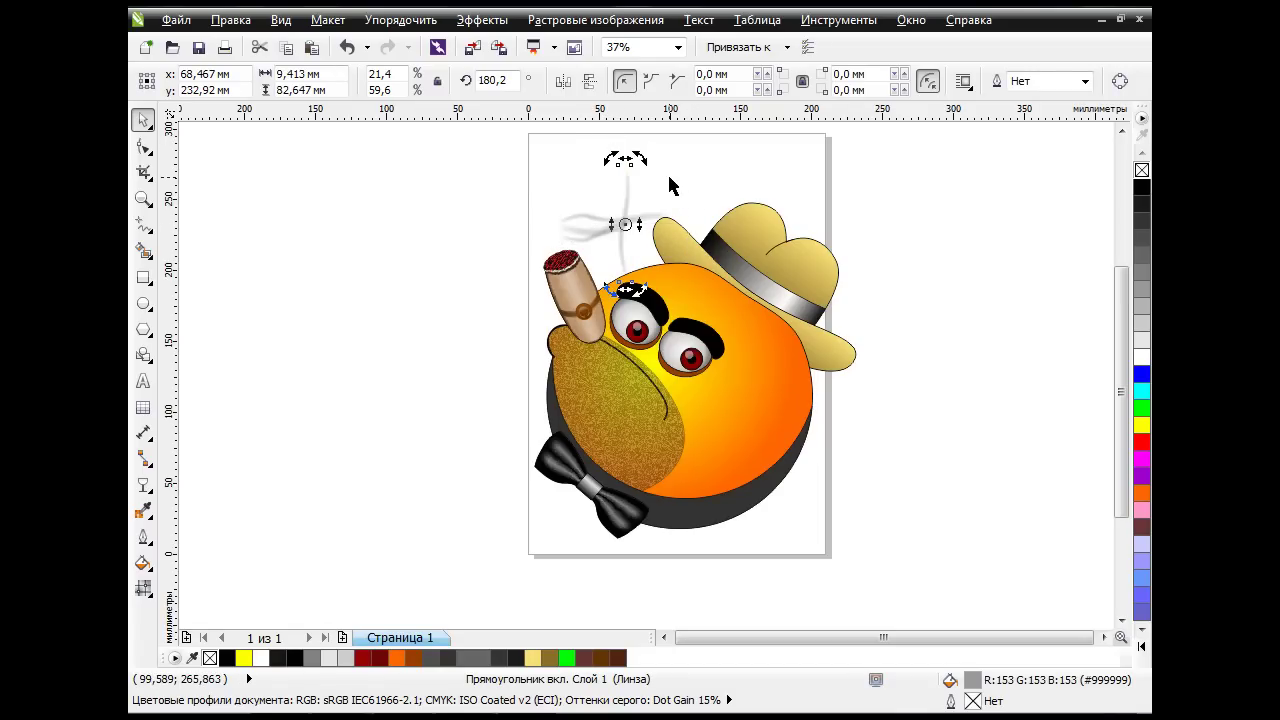
{"action": "left_click", "coordinate": [347, 47]}
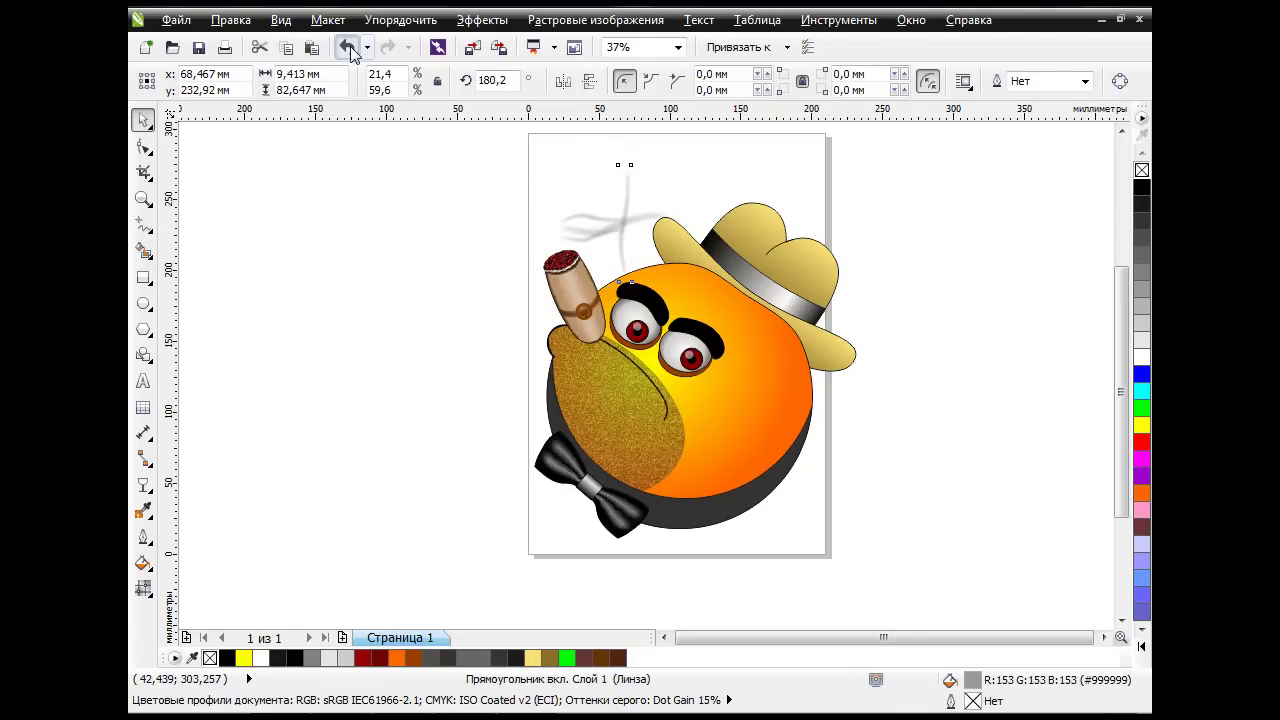
Rotate the smoke strands upright and gather them all above the cigar's burning tip.
{"action": "left_click_drag", "start_coordinate": [524, 170], "coordinate": [706, 266]}
{"action": "left_click", "coordinate": [626, 224]}
{"action": "left_click_drag", "start_coordinate": [689, 200], "coordinate": [568, 204]}
{"action": "left_click", "coordinate": [679, 184]}
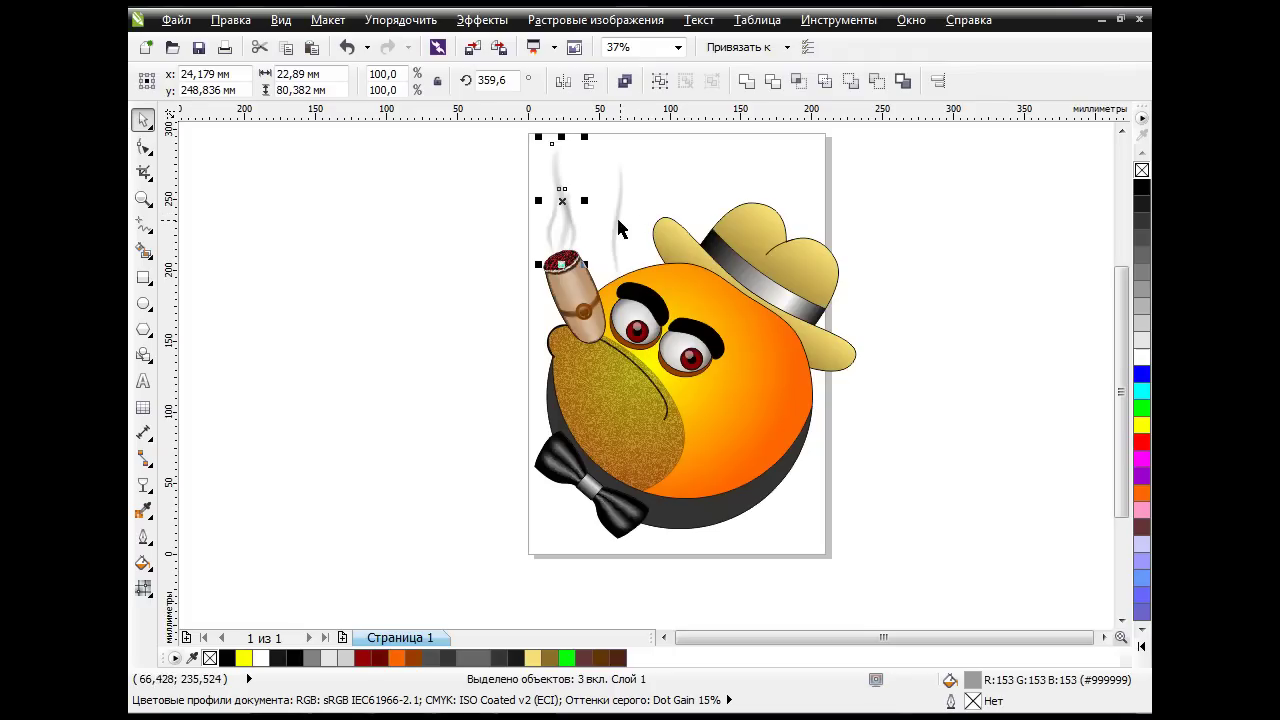
{"action": "left_click", "coordinate": [561, 203]}
{"action": "left_click", "coordinate": [568, 200]}
{"action": "left_click", "coordinate": [633, 206]}
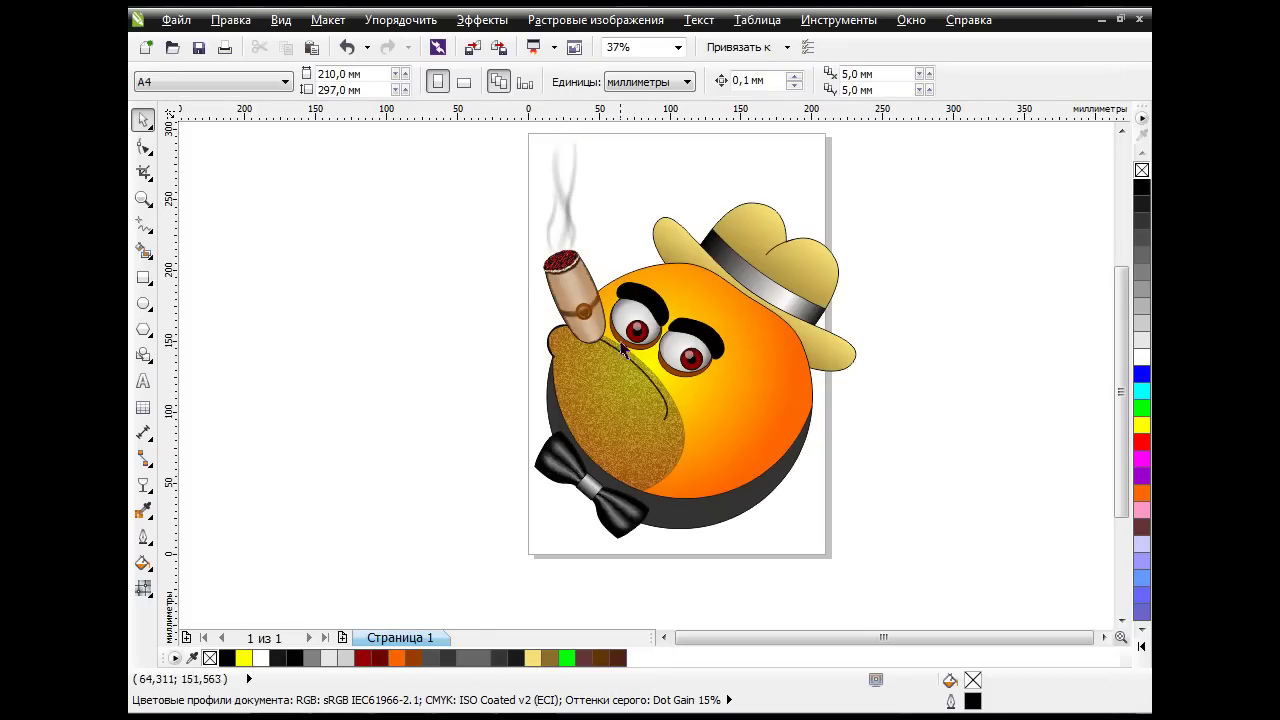
Draw a closed four-corner outline around the cigar body with the Polyline tool, starting where the cigar meets the lip.
{"action": "scroll", "coordinate": [594, 333], "scroll_direction": "up", "scroll_amount": 2}
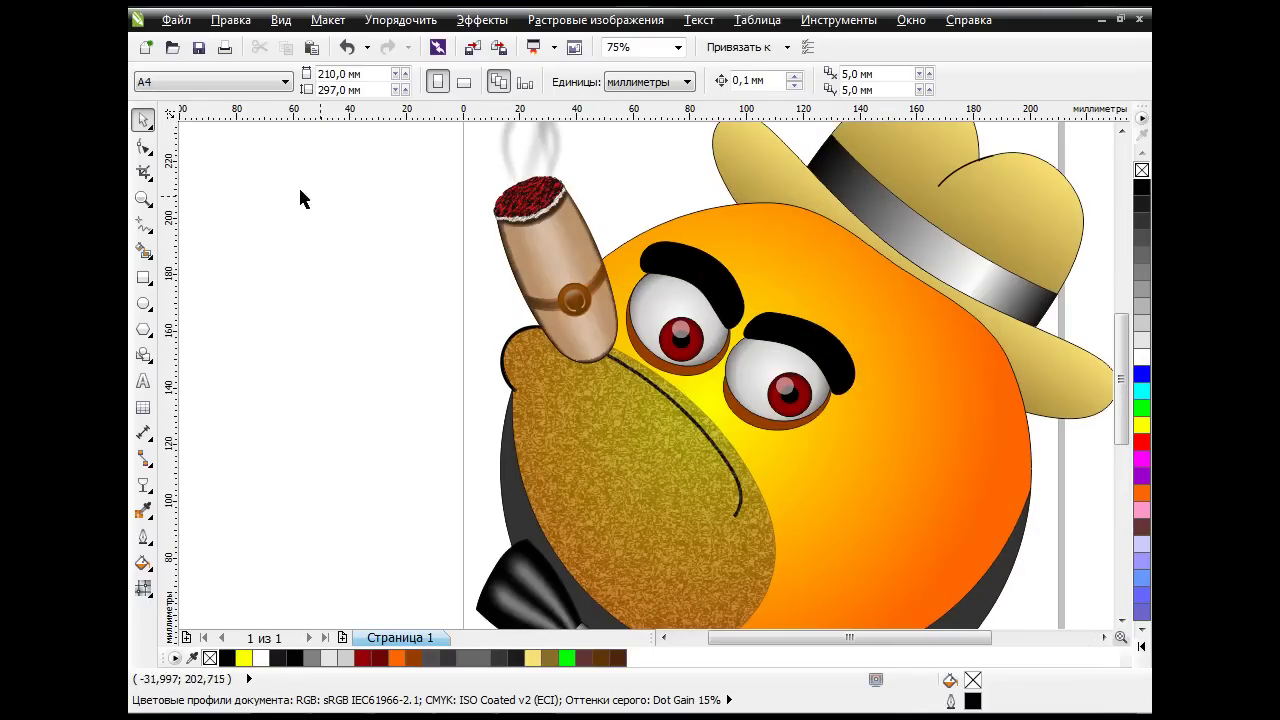
{"action": "left_click", "coordinate": [150, 228]}
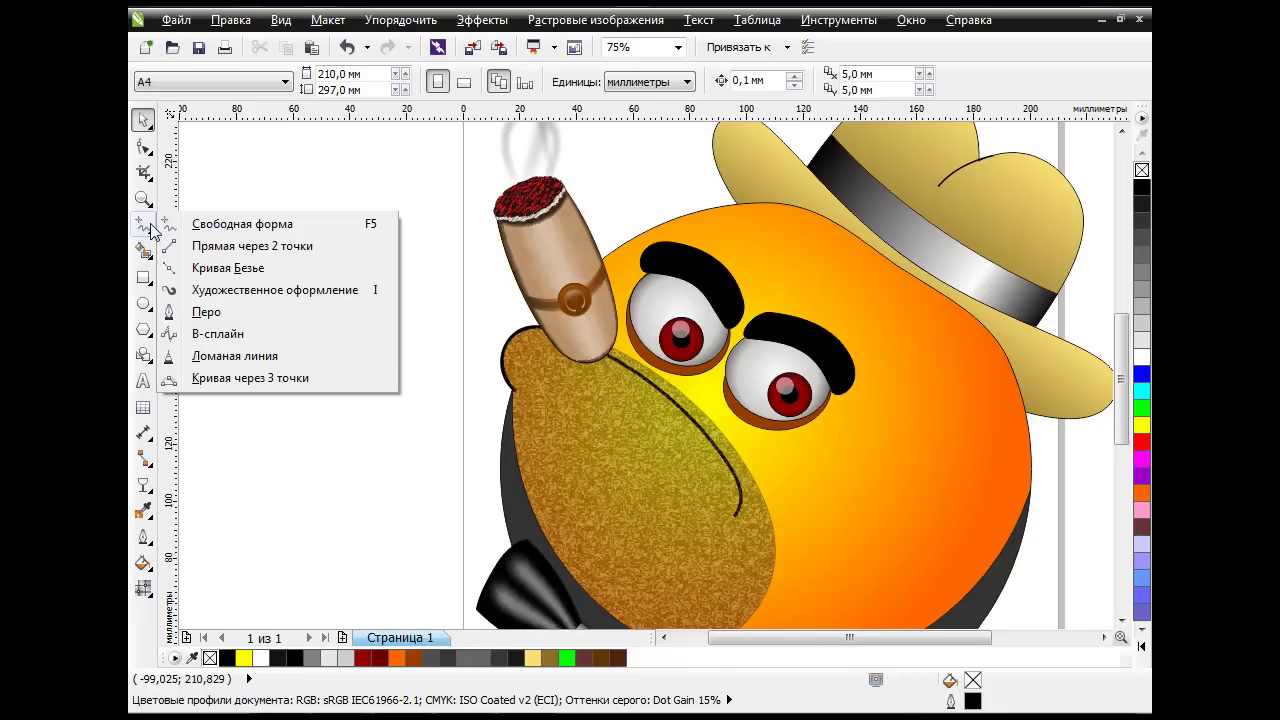
{"action": "left_click", "coordinate": [280, 356]}
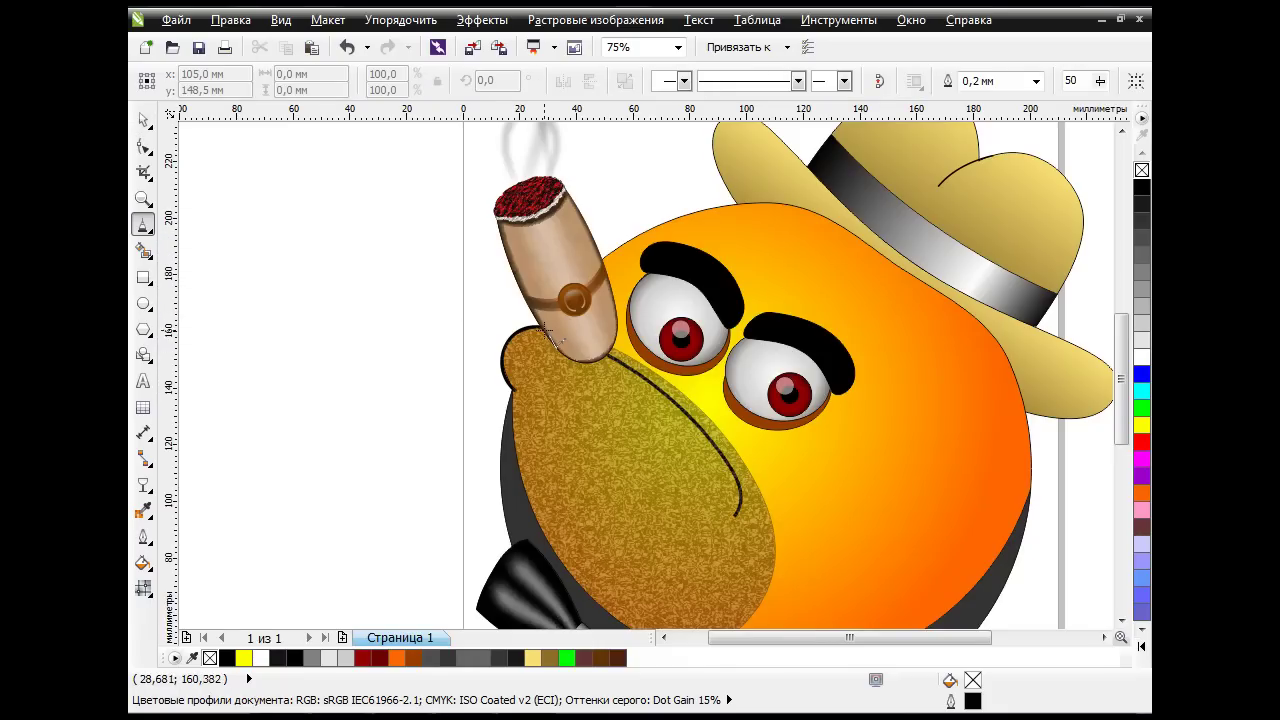
{"action": "left_click", "coordinate": [545, 331]}
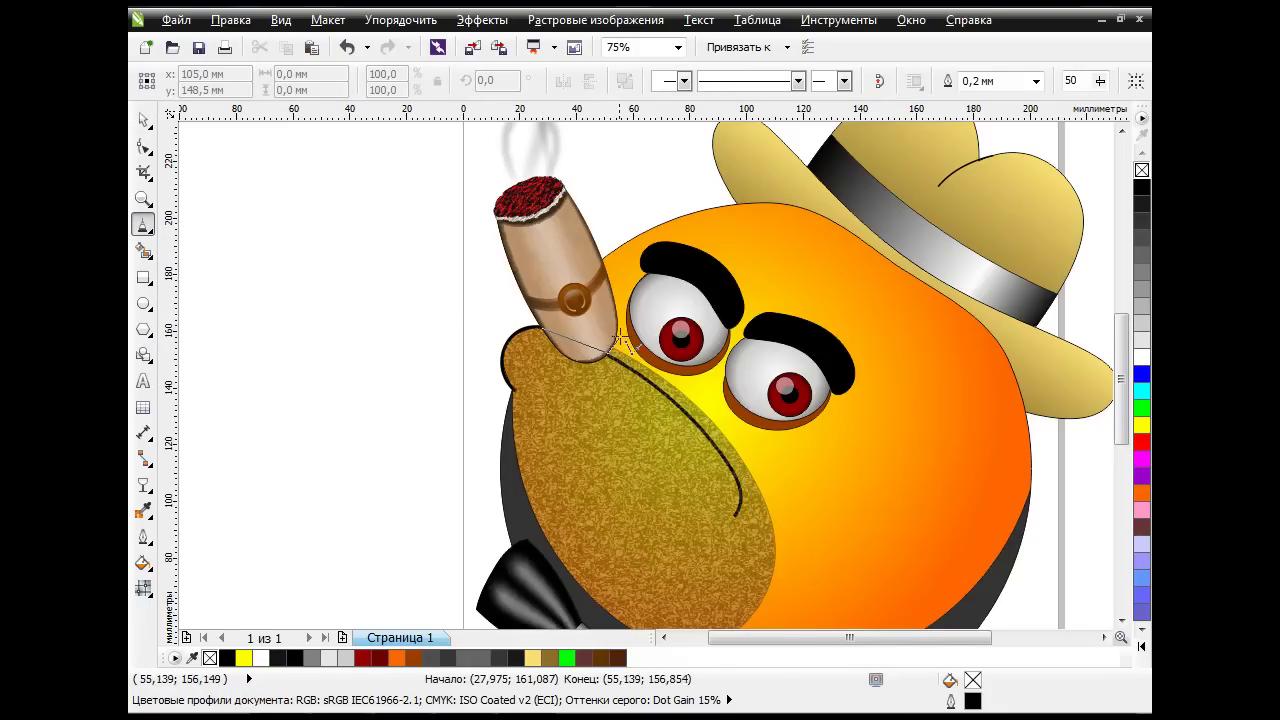
{"action": "left_click", "coordinate": [563, 181]}
{"action": "left_click", "coordinate": [491, 212]}
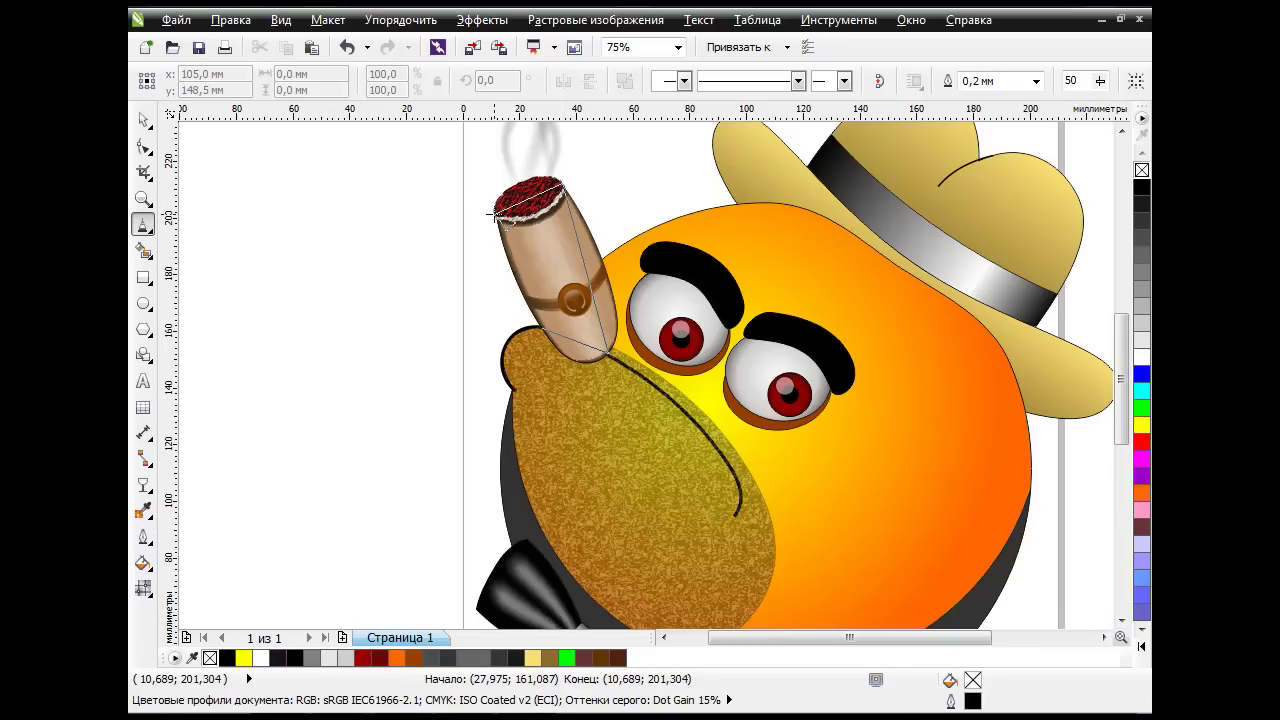
{"action": "left_click", "coordinate": [541, 330]}
Select the nodes of the outline around the cigar and convert its straight segments to curves.
{"action": "key", "text": "F10"}
{"action": "left_click_drag", "start_coordinate": [410, 168], "coordinate": [575, 384]}
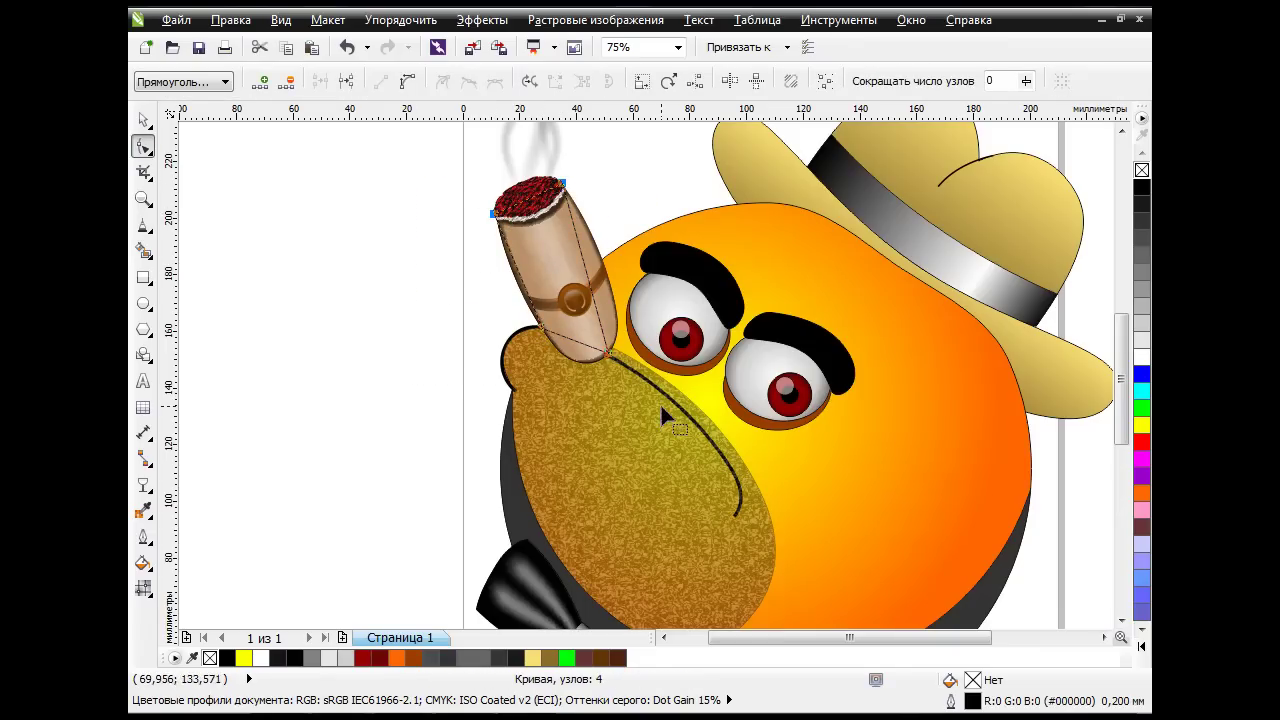
{"action": "left_click", "coordinate": [410, 82]}
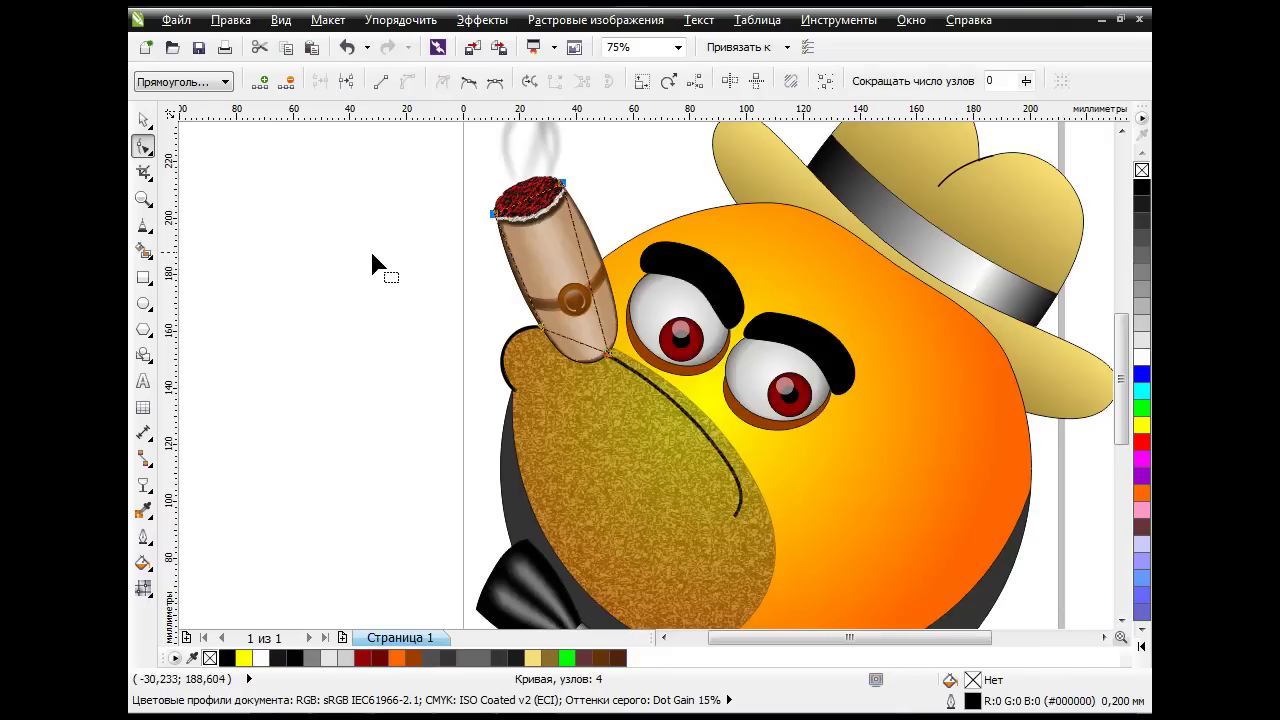
{"action": "left_click", "coordinate": [372, 250]}
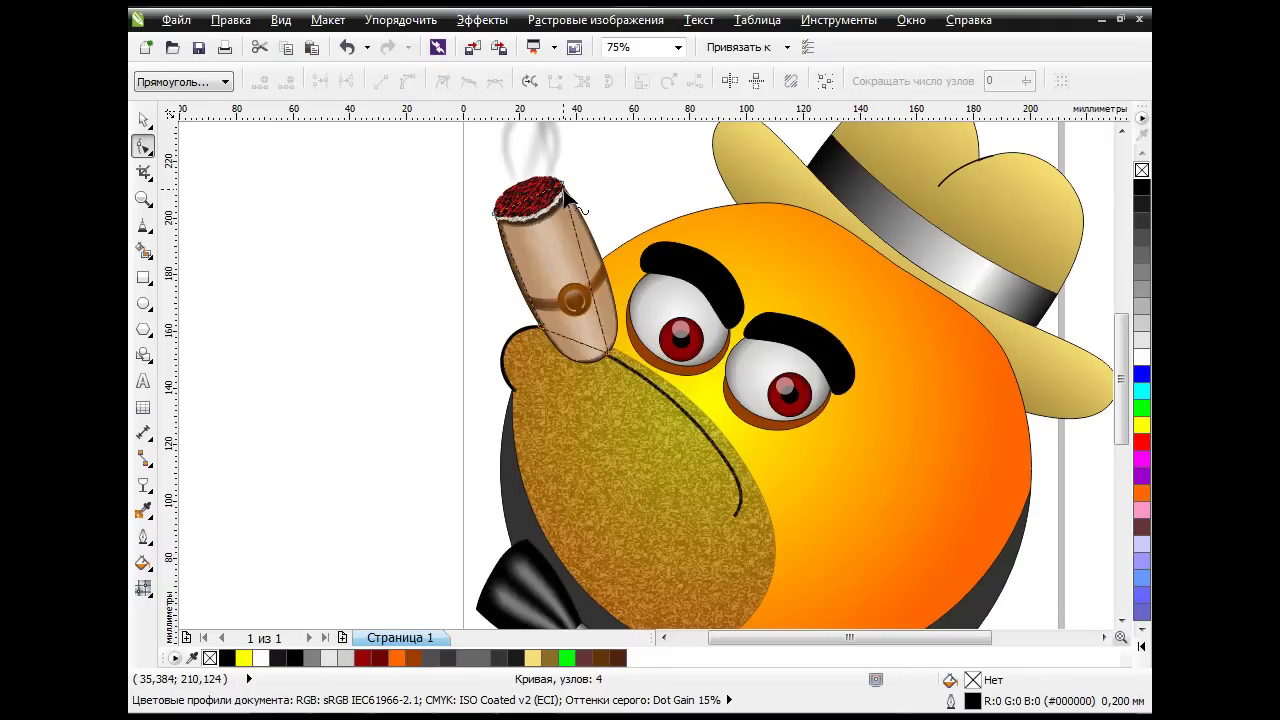
Bend the sides of the four-node outline along the cigar body and around its burning tip.
{"action": "left_click", "coordinate": [531, 203]}
{"action": "left_click_drag", "start_coordinate": [531, 203], "coordinate": [562, 181]}
{"action": "left_click", "coordinate": [557, 187]}
{"action": "mouse_move", "coordinate": [598, 308]}
{"action": "left_mouse_down"}
{"action": "mouse_move", "coordinate": [638, 318]}
{"action": "mouse_move", "coordinate": [605, 305]}
{"action": "left_mouse_up"}
{"action": "left_click_drag", "start_coordinate": [578, 232], "coordinate": [578, 232]}
{"action": "left_click_drag", "start_coordinate": [530, 292], "coordinate": [528, 291]}
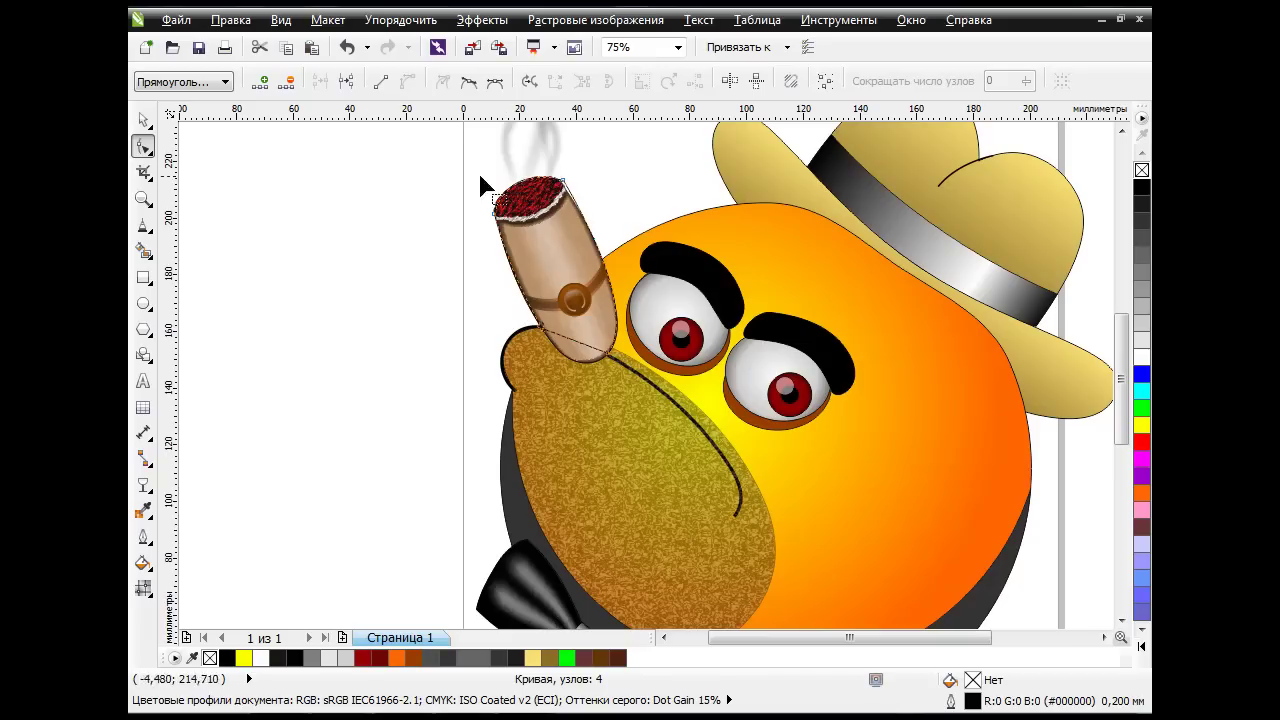
{"action": "left_click_drag", "start_coordinate": [565, 186], "coordinate": [562, 182]}
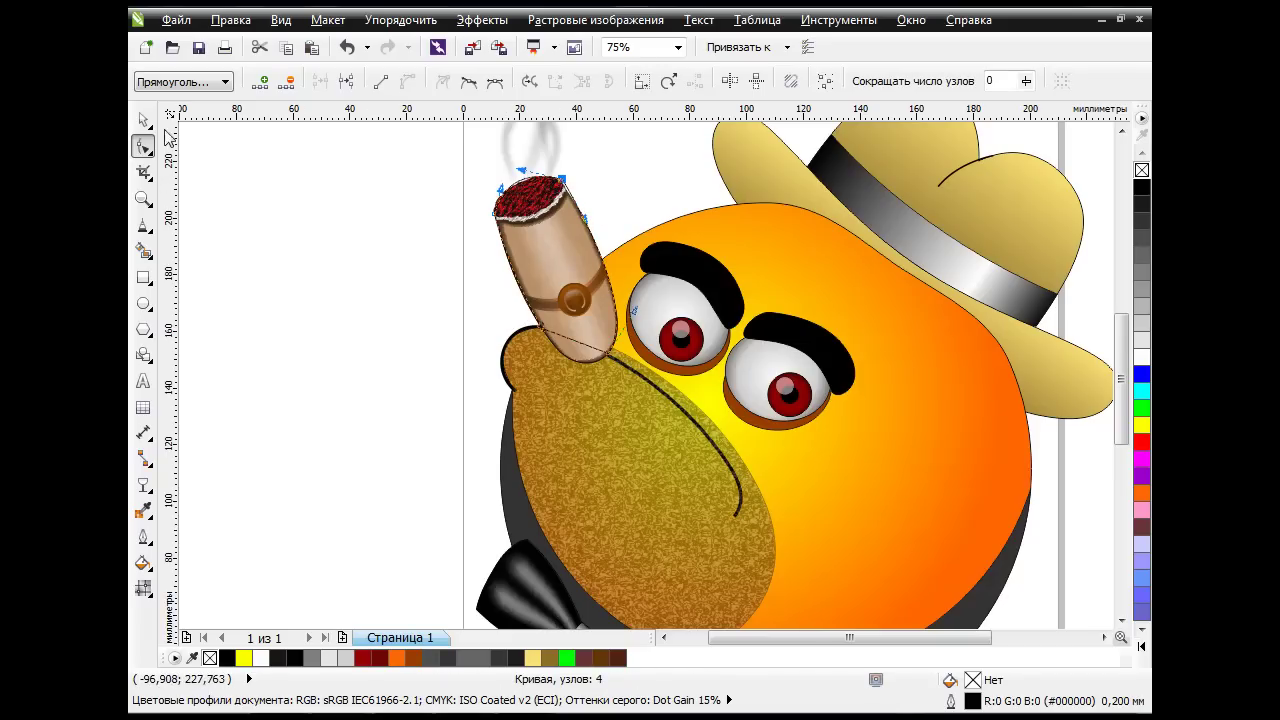
{"action": "left_click", "coordinate": [143, 119]}
{"action": "left_click", "coordinate": [400, 288]}
{"action": "left_click", "coordinate": [568, 272]}
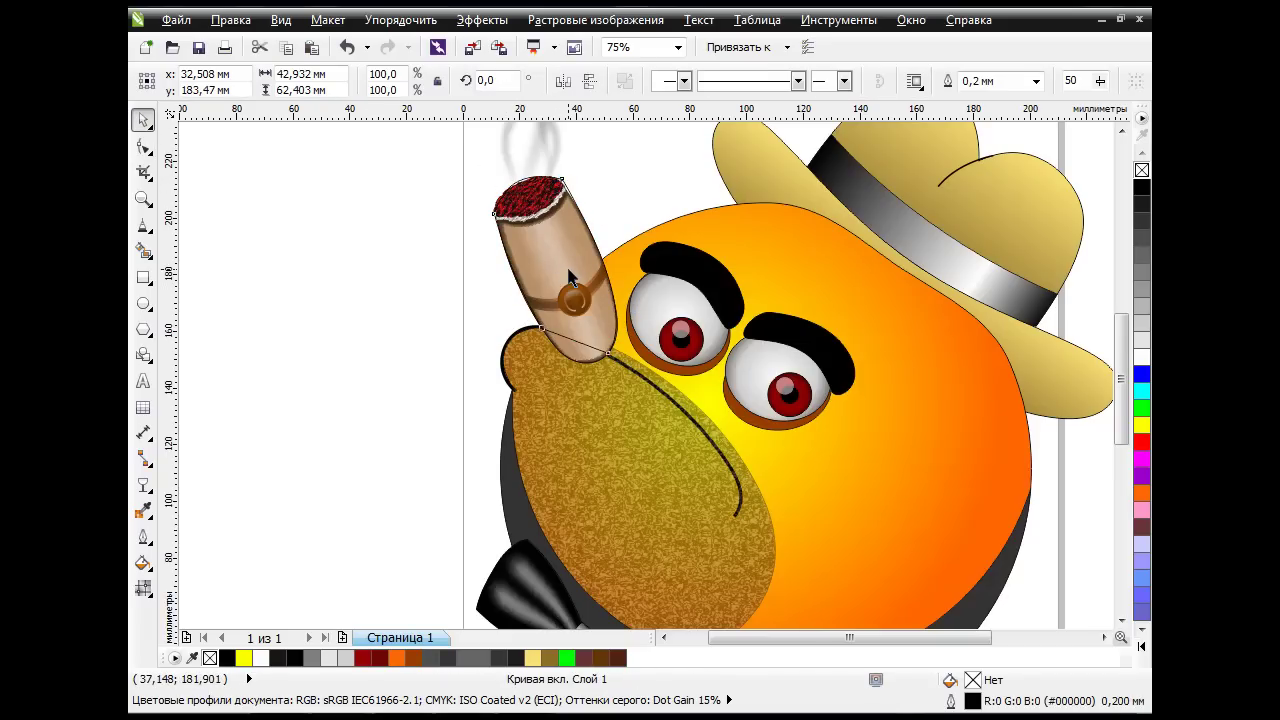
{"action": "right_click", "coordinate": [567, 257]}
{"action": "left_click", "coordinate": [418, 268]}
{"action": "left_click_drag", "start_coordinate": [605, 270], "coordinate": [348, 271]}
{"action": "left_click", "coordinate": [346, 47]}
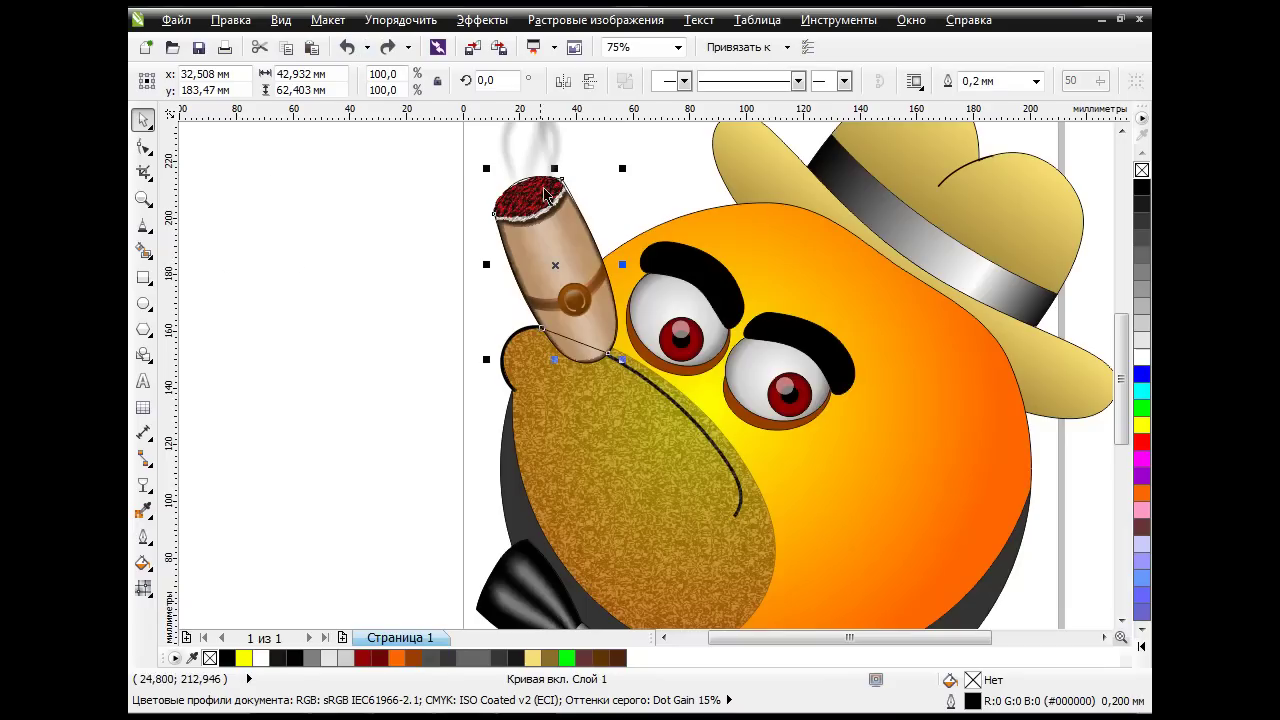
{"action": "key", "text": "ctrl+shift+z"}
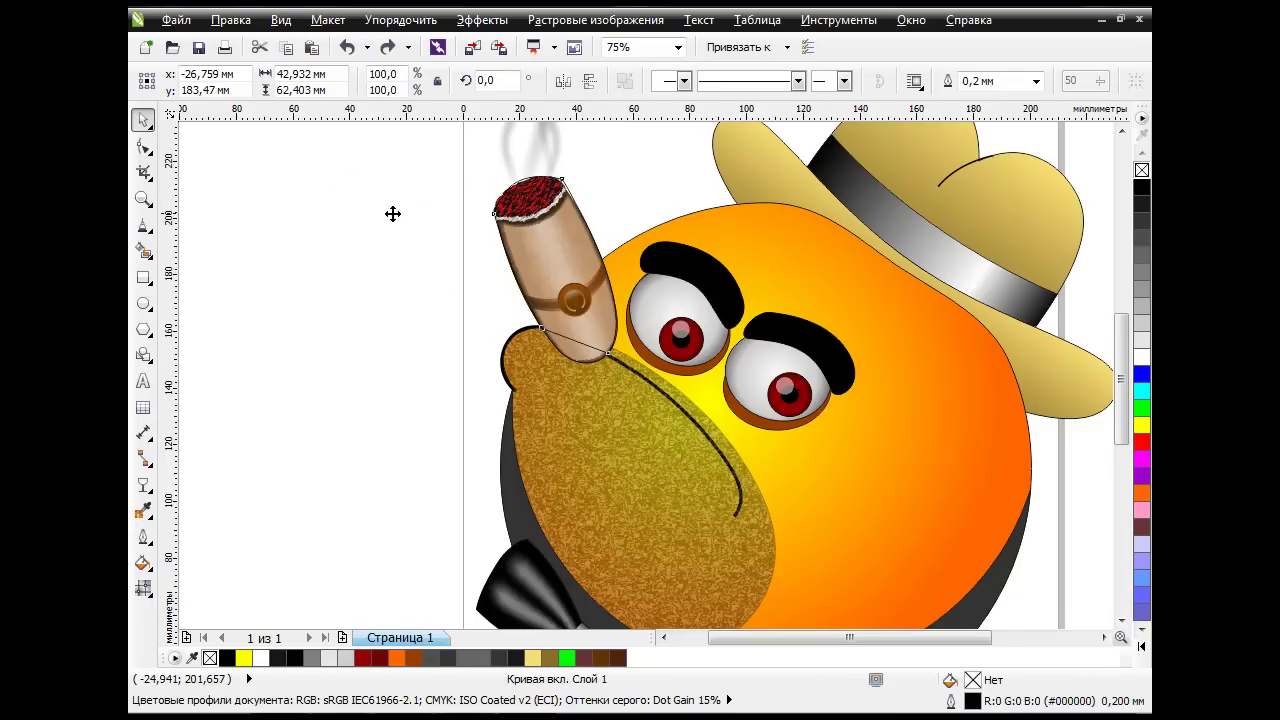
Place the cigar in the curved outline as a PowerClip on the empty area beside the page and center its contents in the frame.
{"action": "left_click_drag", "start_coordinate": [566, 248], "coordinate": [386, 249]}
{"action": "left_click", "coordinate": [486, 383]}
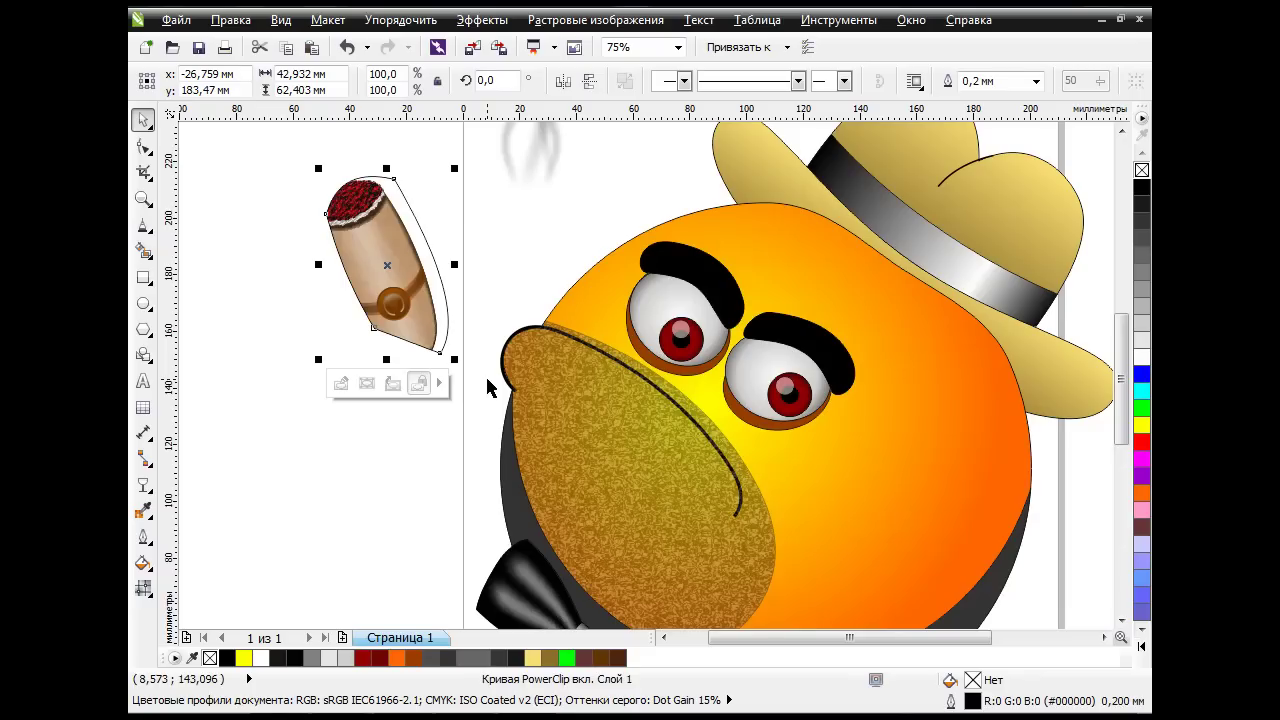
{"action": "right_click", "coordinate": [406, 236]}
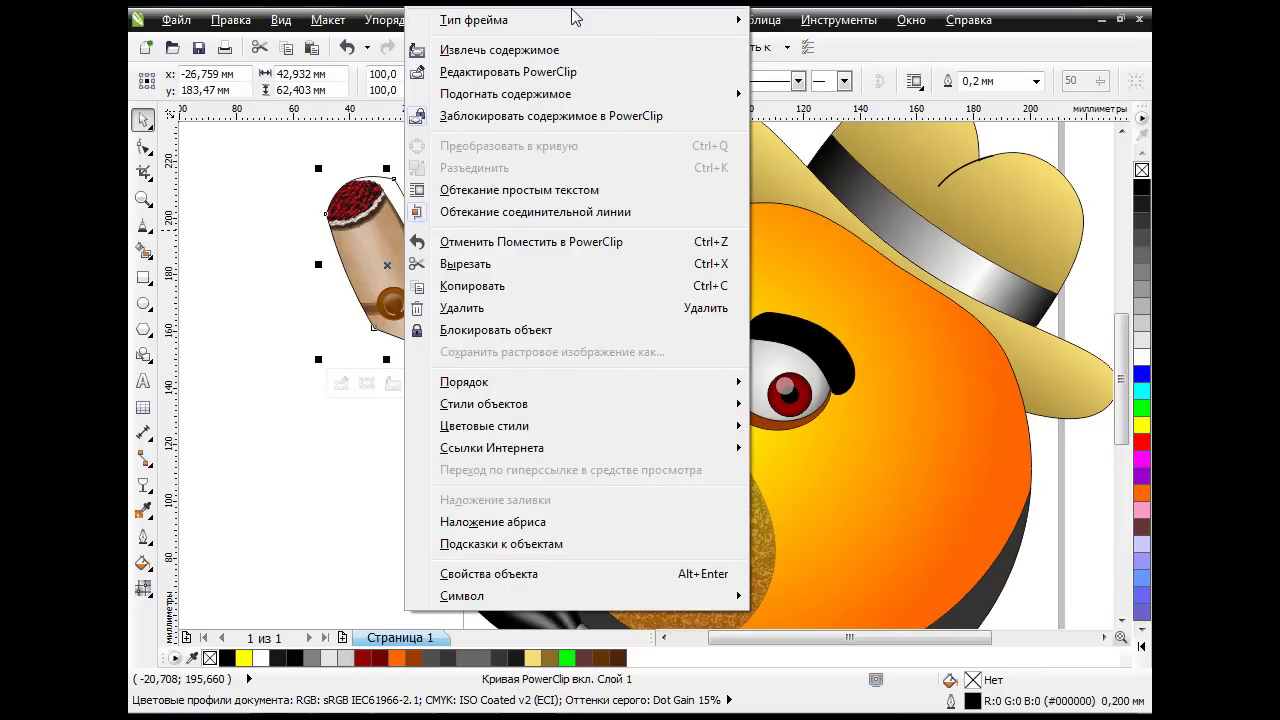
{"action": "mouse_move", "coordinate": [577, 33]}
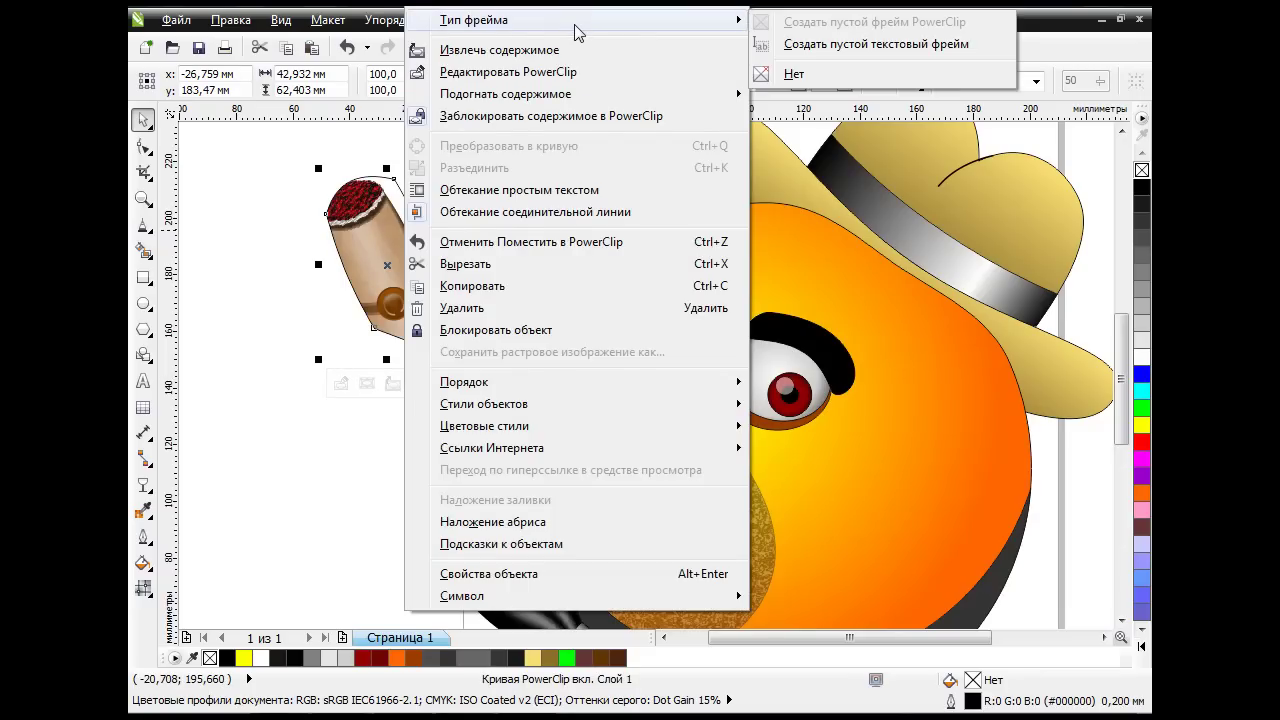
{"action": "mouse_move", "coordinate": [590, 95]}
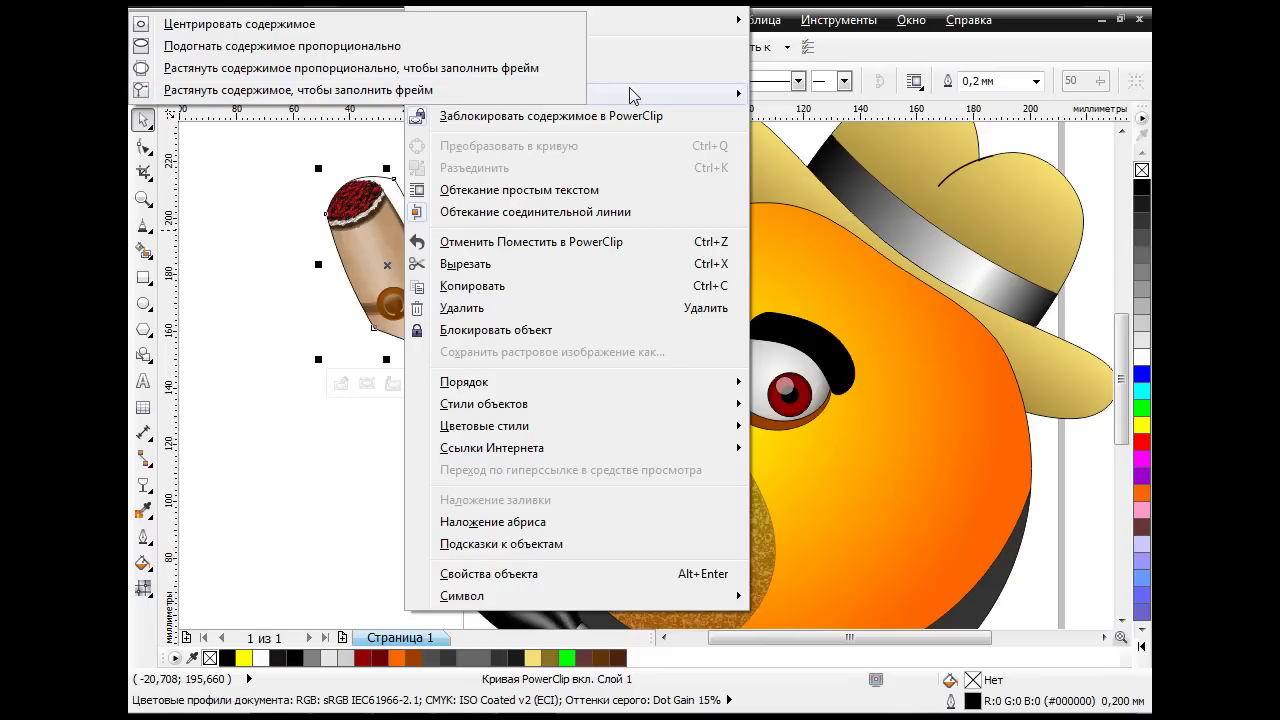
{"action": "left_click", "coordinate": [343, 26]}
{"action": "left_click", "coordinate": [393, 383]}
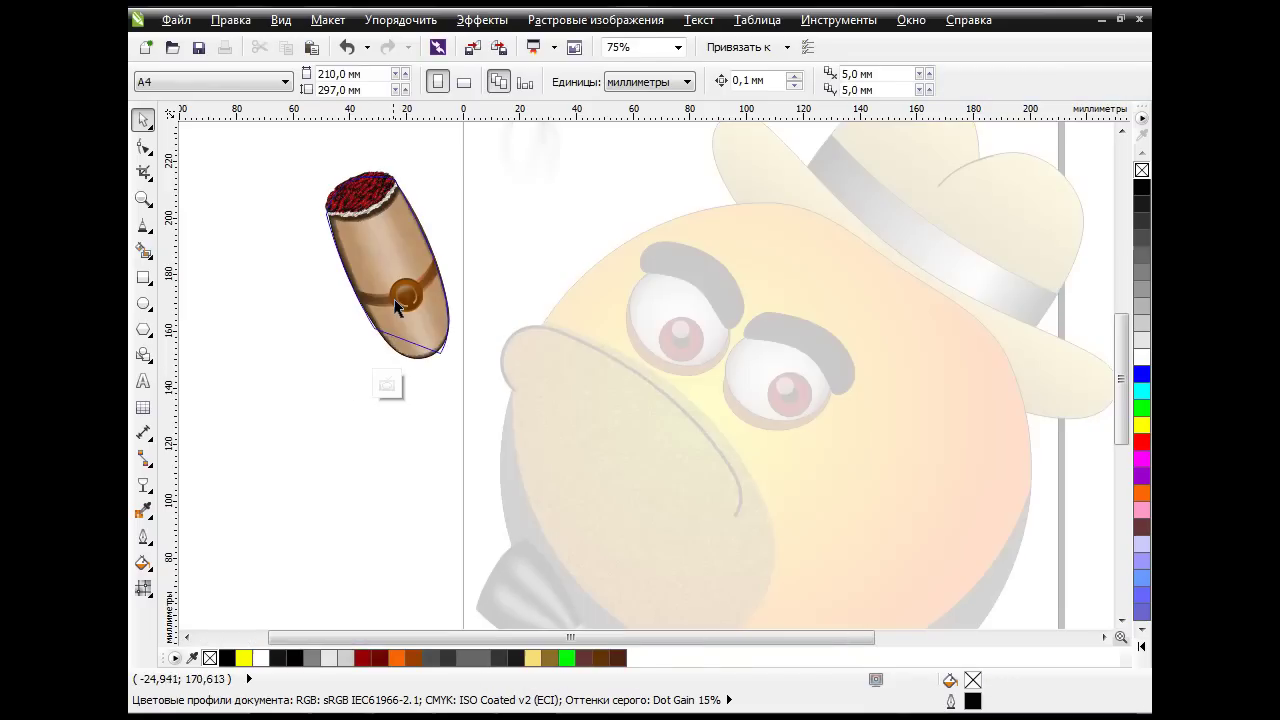
{"action": "left_click", "coordinate": [345, 47]}
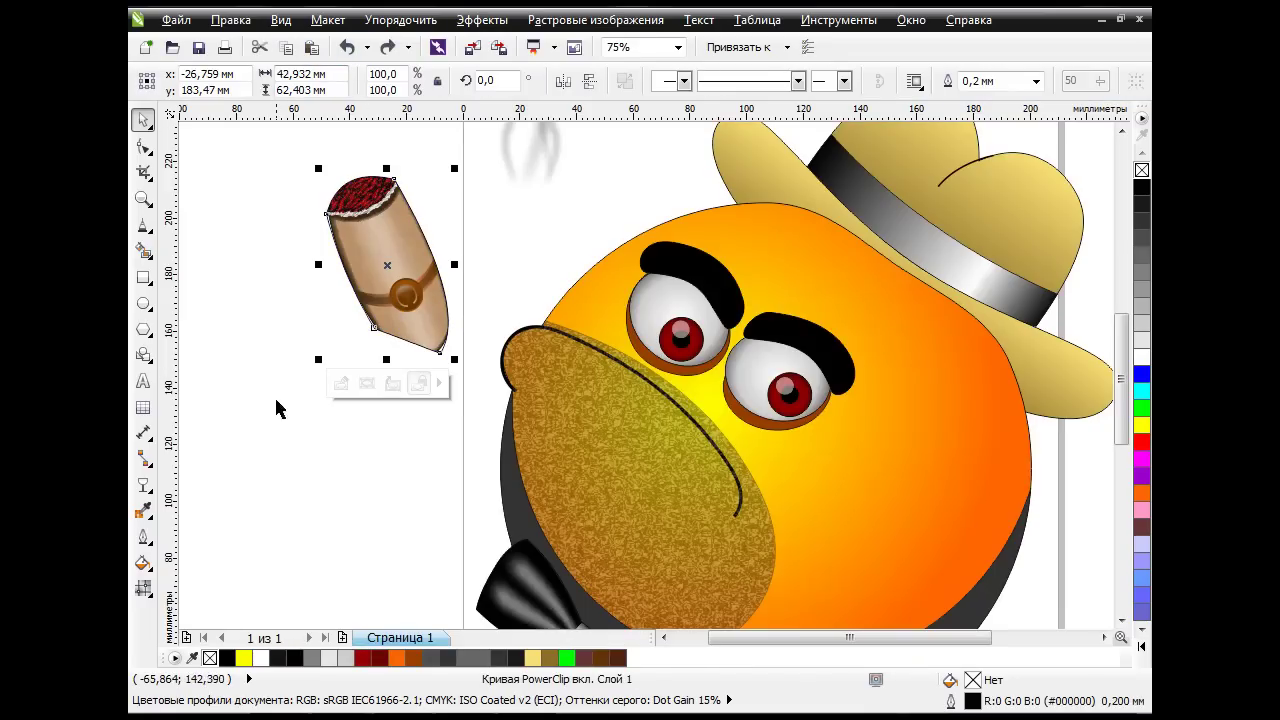
{"action": "left_click", "coordinate": [293, 476]}
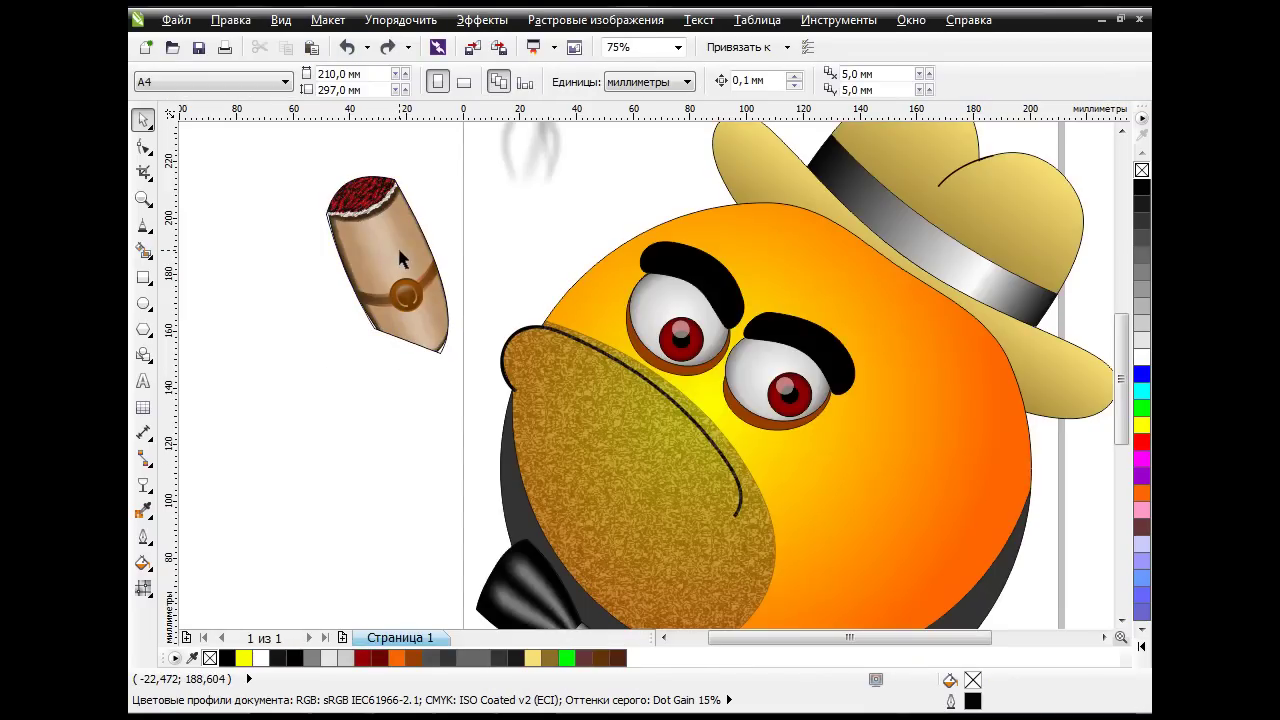
Move the clipped cigar back onto the lip below the smoke and rotate it to 358.2 degrees.
{"action": "left_click_drag", "start_coordinate": [564, 248], "coordinate": [570, 249]}
{"action": "left_click", "coordinate": [570, 250]}
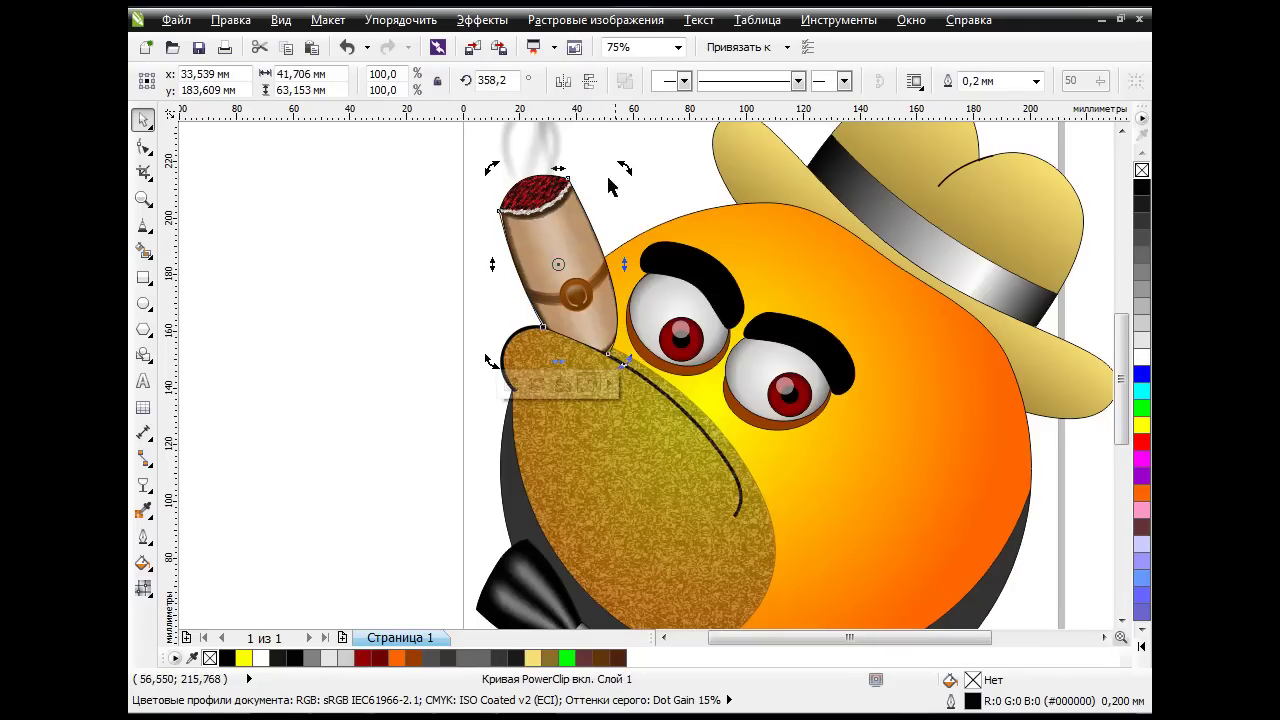
{"action": "left_click", "coordinate": [378, 316]}
Select all parts of the drawing, from the smoke to the bow tie, and group them.
{"action": "scroll", "coordinate": [698, 399], "scroll_direction": "down", "scroll_amount": 2}
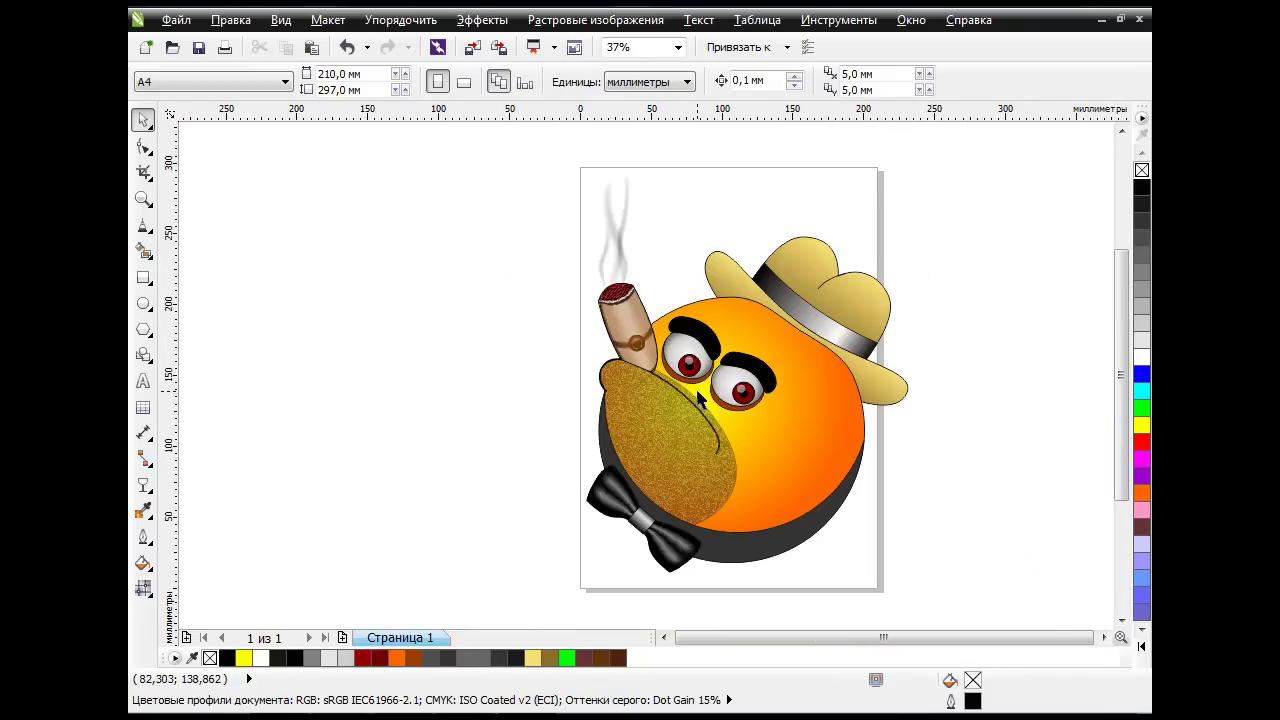
{"action": "left_click", "coordinate": [1106, 637]}
{"action": "left_click", "coordinate": [1106, 637]}
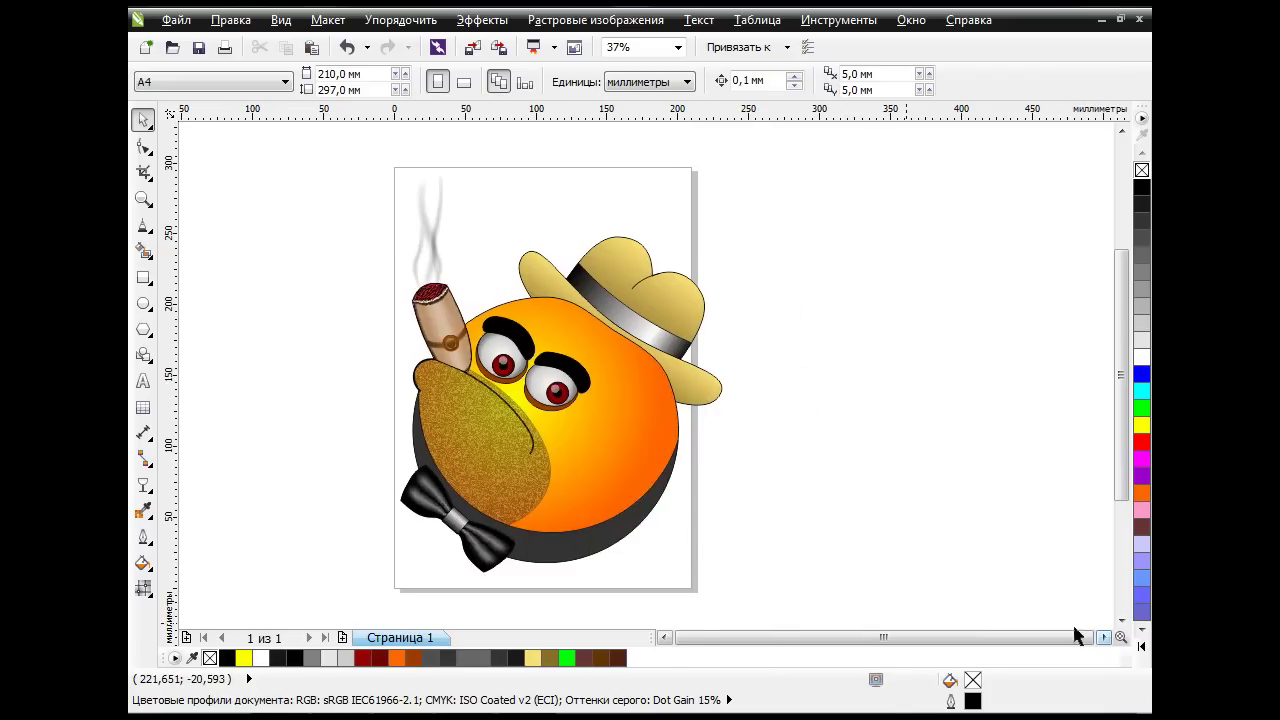
{"action": "left_click", "coordinate": [664, 637]}
{"action": "left_click_drag", "start_coordinate": [443, 147], "coordinate": [859, 590]}
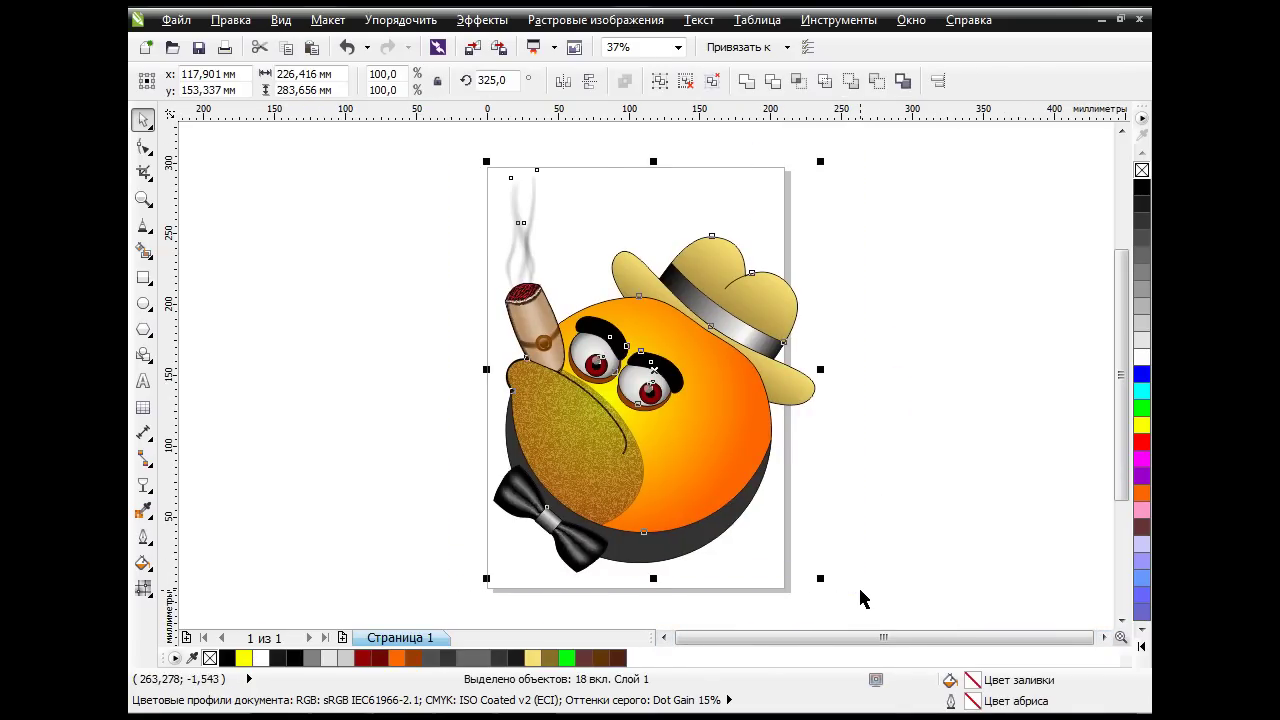
{"action": "left_click", "coordinate": [659, 80]}
{"action": "left_click", "coordinate": [870, 315]}
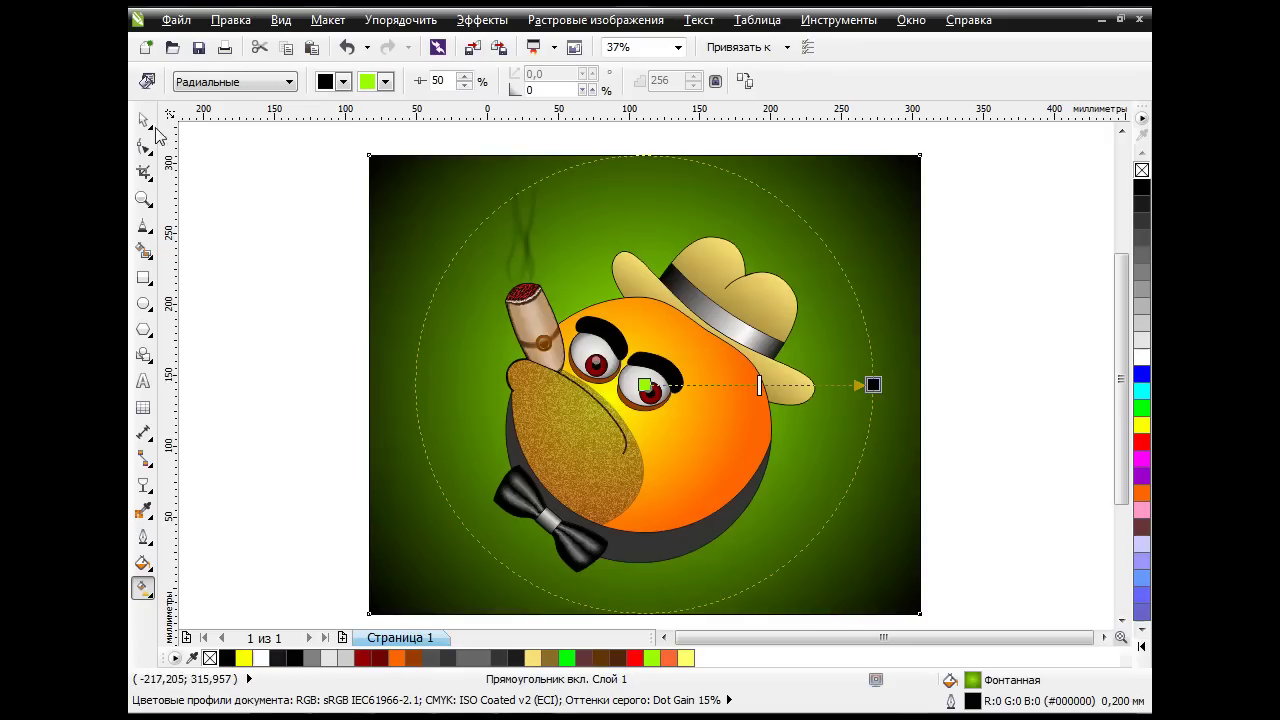
Remove the outline from the grouped character on the green background.
{"action": "key", "text": "space"}
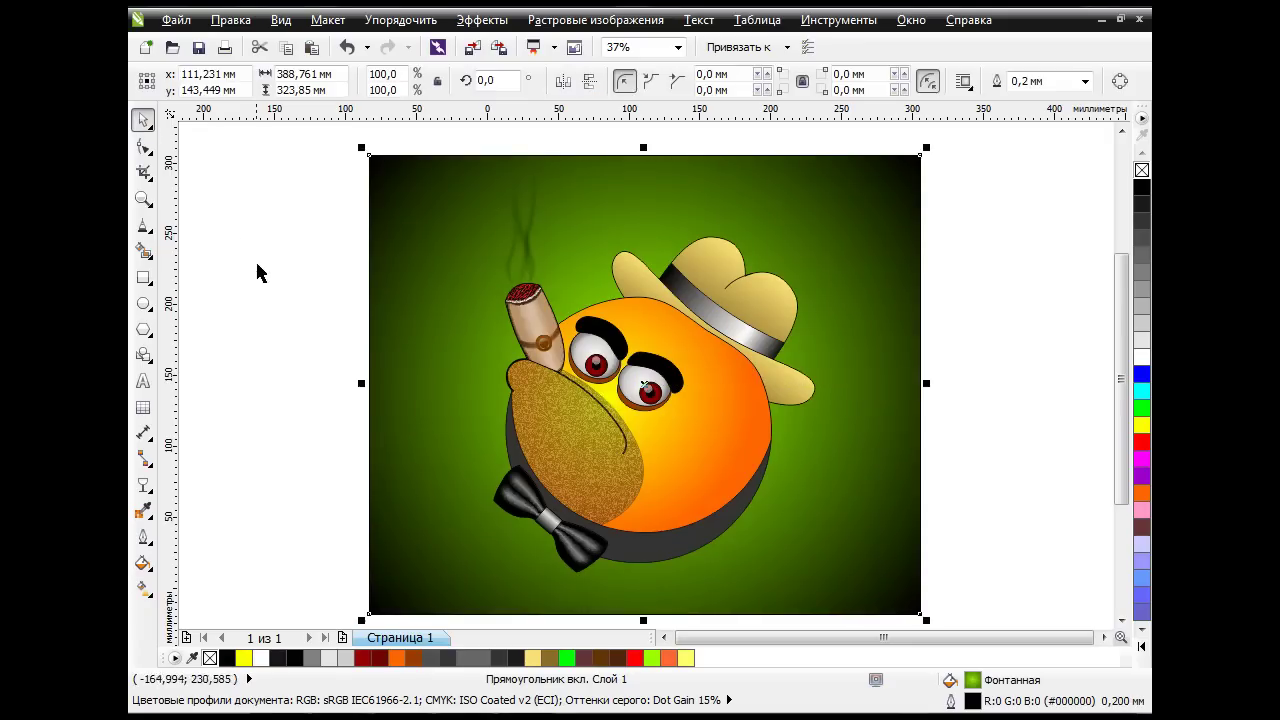
{"action": "left_click", "coordinate": [257, 273]}
{"action": "left_click", "coordinate": [624, 350]}
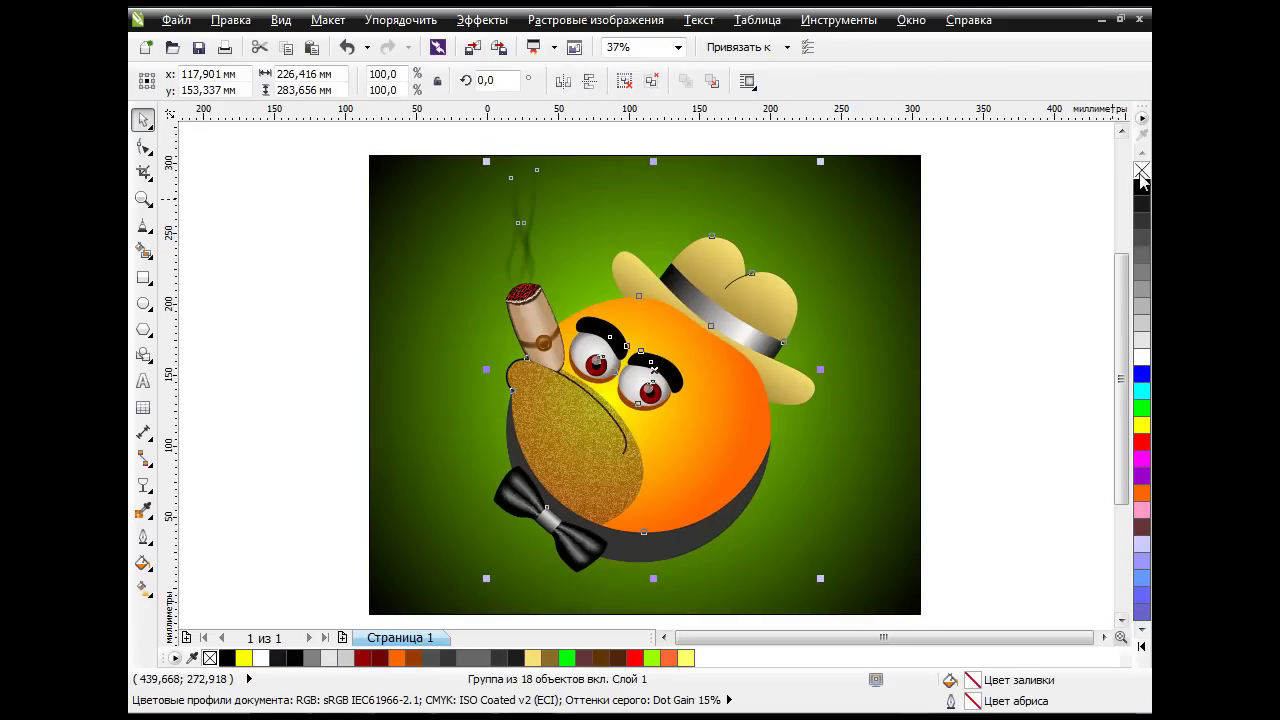
{"action": "left_click", "coordinate": [1038, 307]}
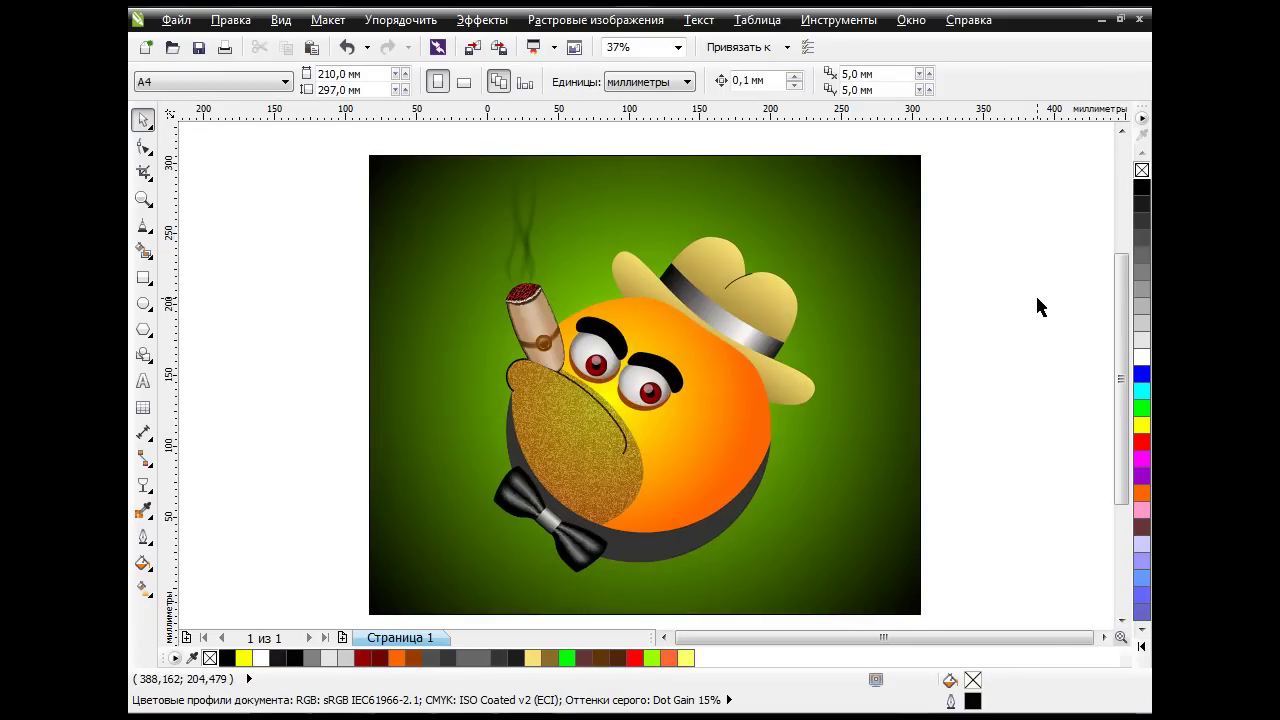